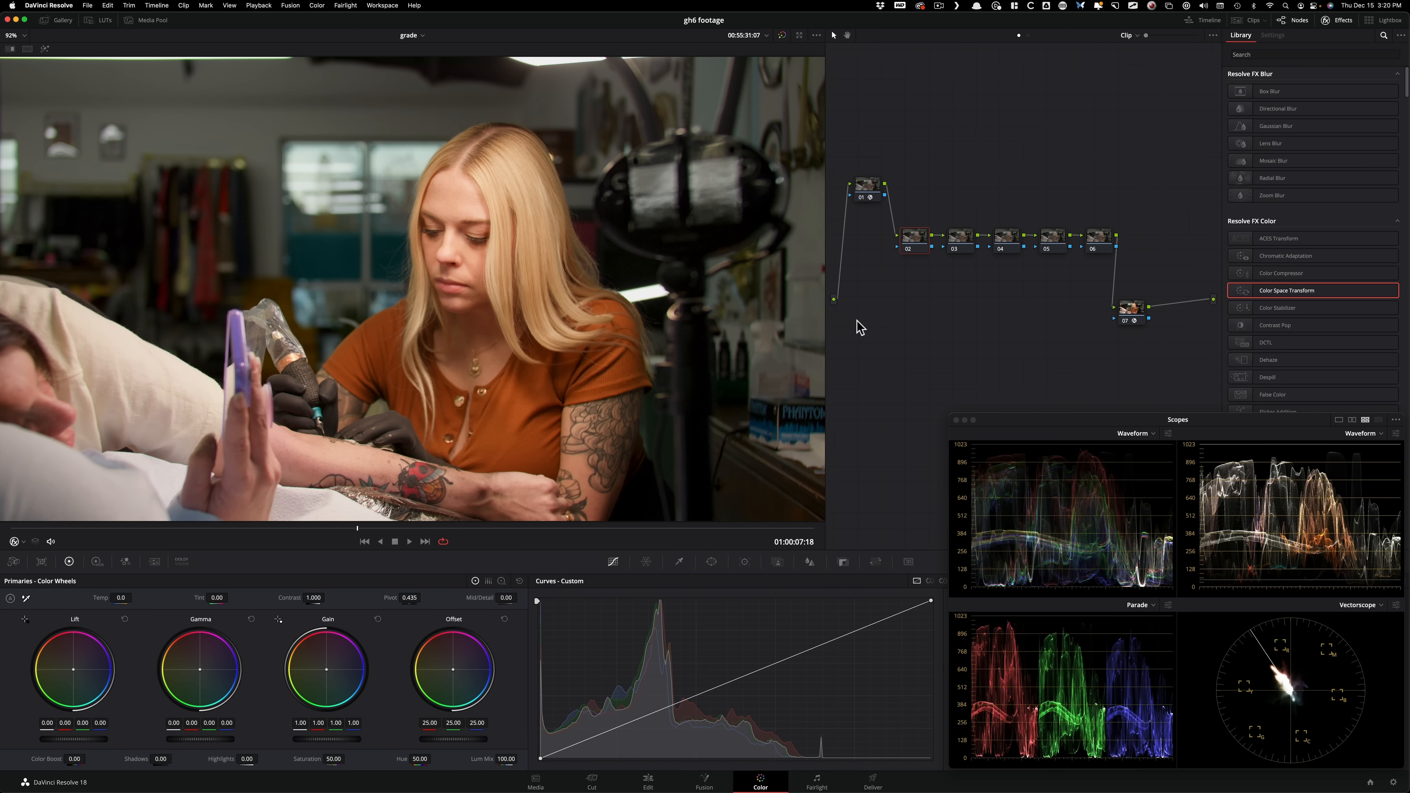
- Compare the picture with node 02's lift and gamma adjustments switched off and on
{"action": "key", "text": "shift+d"}
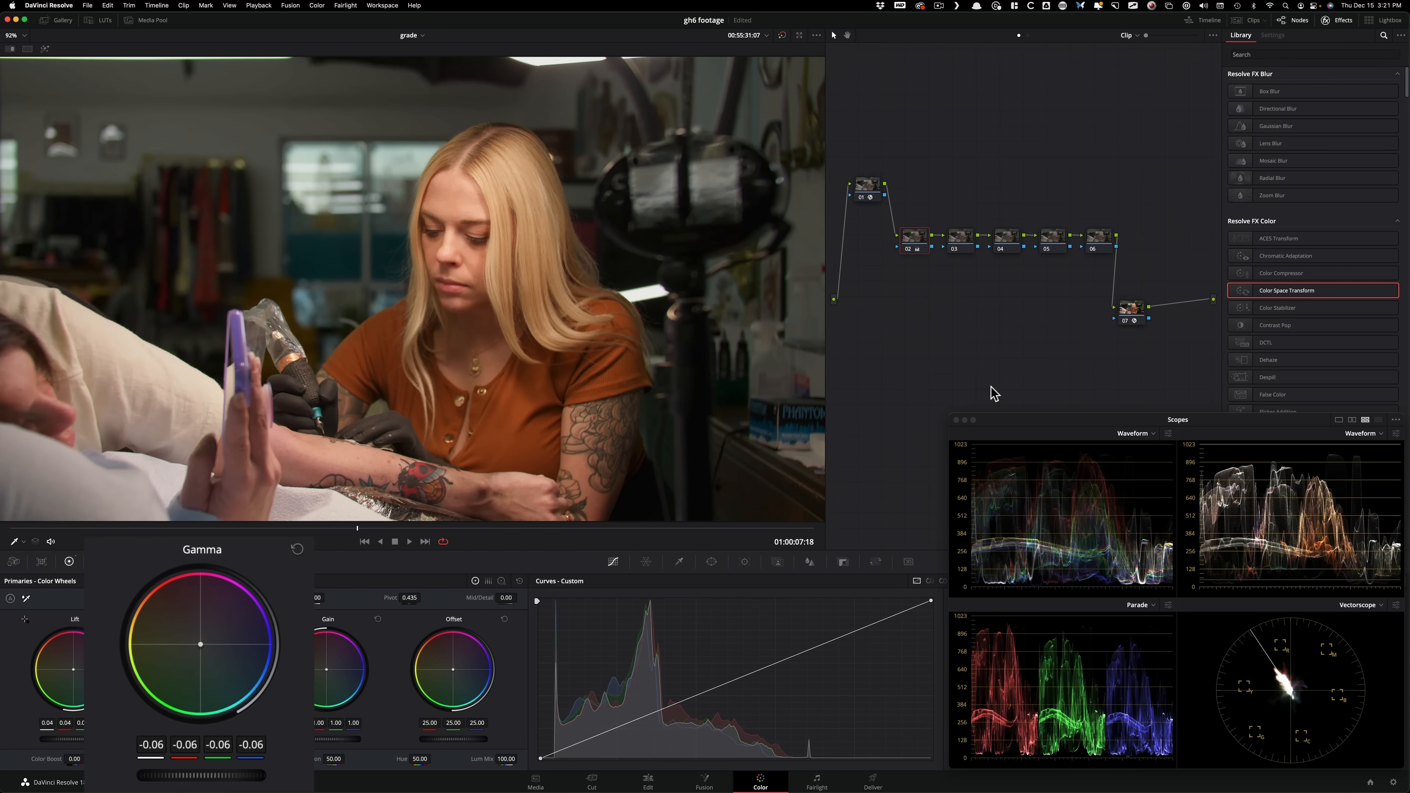
{"action": "key", "text": "super+d"}
{"action": "key", "text": "super+d"}
{"action": "key", "text": "super+d"}
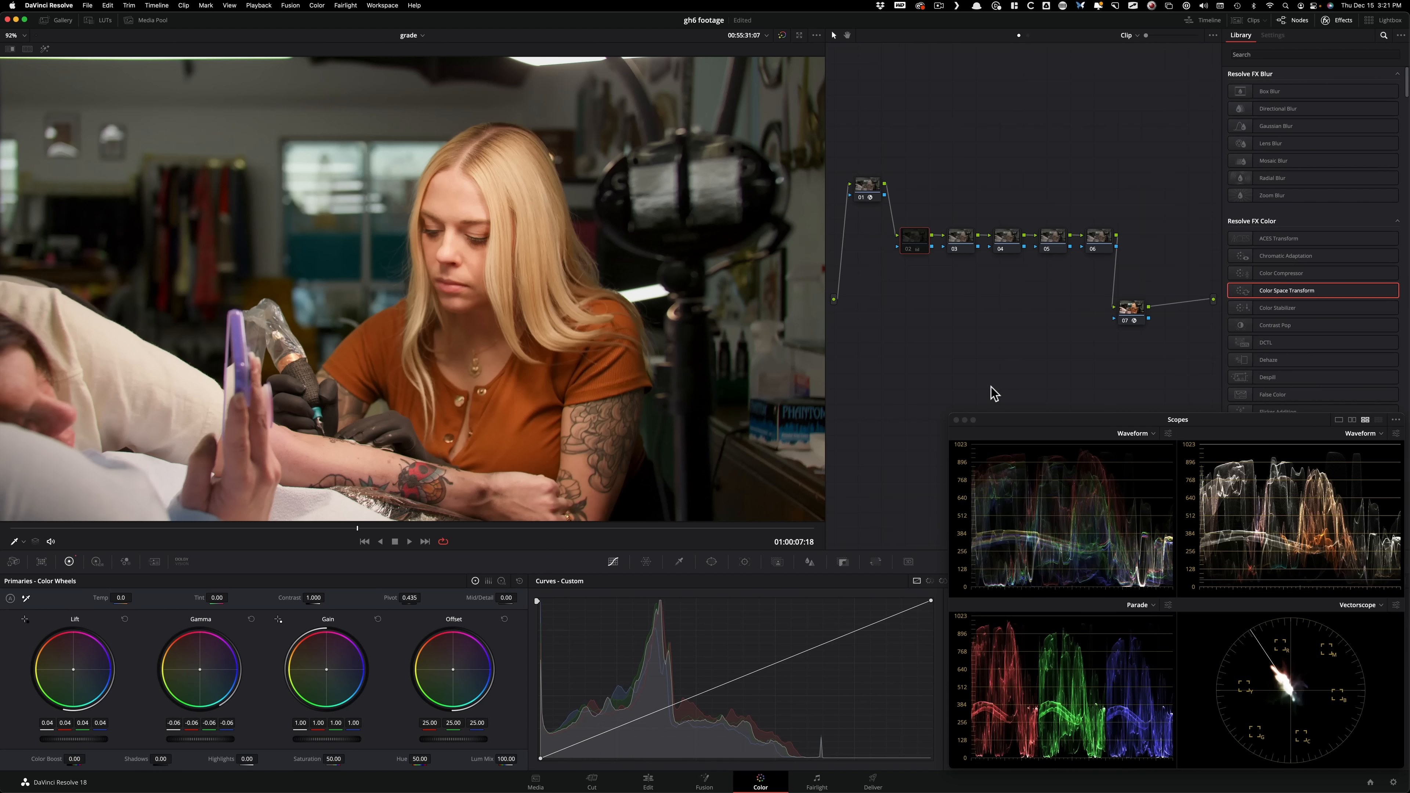
{"action": "key", "text": "super+d"}
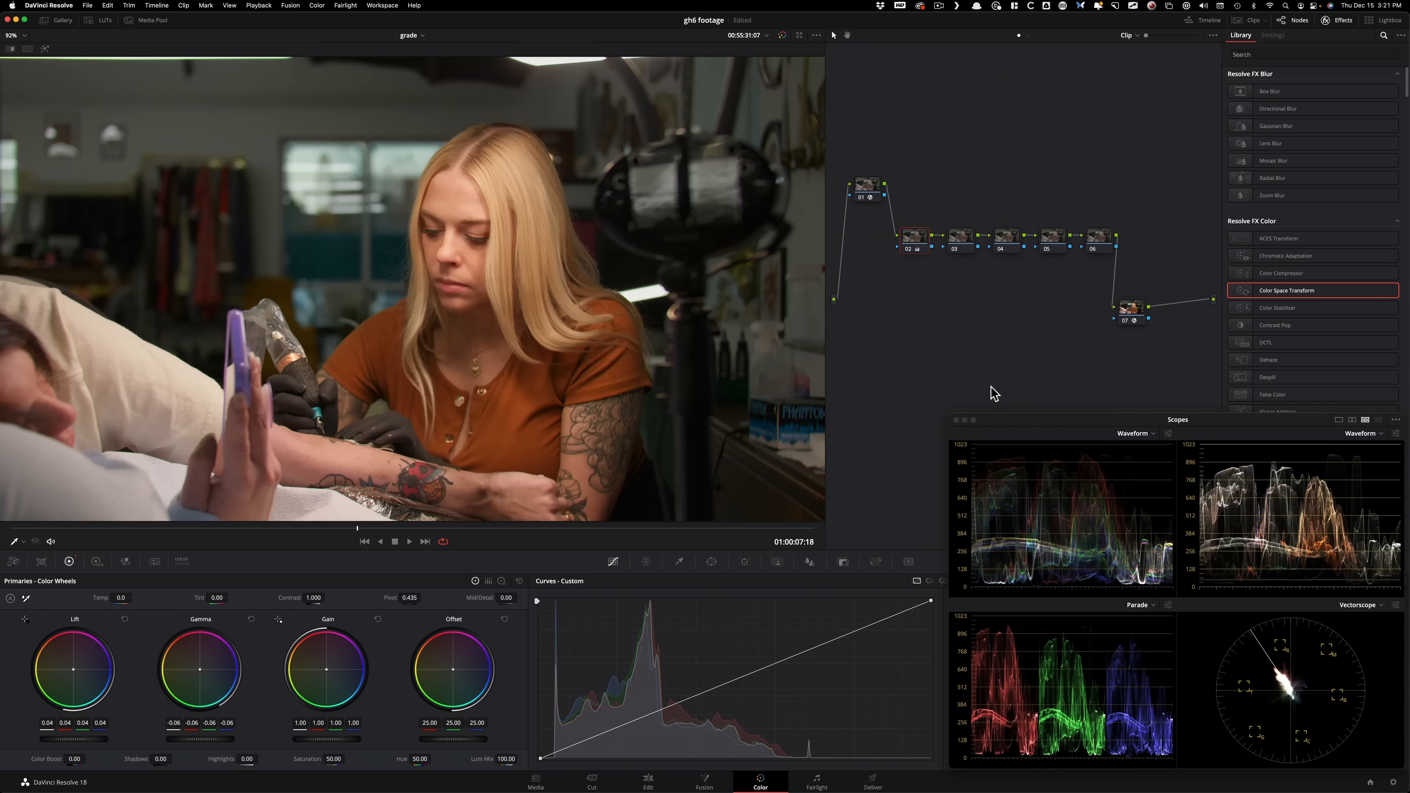
{"action": "key", "text": "super+d"}
{"action": "key", "text": "super+d"}
{"action": "key", "text": "super+d"}
{"action": "key", "text": "super+d"}
{"action": "key", "text": "super+d"}
{"action": "key", "text": "super+d"}
{"action": "key", "text": "super+d"}
{"action": "key", "text": "super+d"}
{"action": "key", "text": "super+d"}
{"action": "key", "text": "super+d"}
{"action": "key", "text": "super+d"}
{"action": "key", "text": "super+d"}
{"action": "key", "text": "super+d"}
{"action": "key", "text": "super+d"}
- Examine the woman's face up close with node 02's grade off and on
{"action": "scroll", "coordinate": [487, 198], "scroll_direction": "up", "scroll_amount": 3}
{"action": "left_click_drag", "start_coordinate": [487, 197], "coordinate": [384, 478]}
{"action": "scroll", "coordinate": [411, 355], "scroll_direction": "up", "scroll_amount": 5}
{"action": "left_click_drag", "start_coordinate": [445, 277], "coordinate": [426, 284]}
{"action": "key", "text": "super+d"}
{"action": "key", "text": "super+d"}
{"action": "key", "text": "super+d"}
{"action": "key", "text": "super+d"}
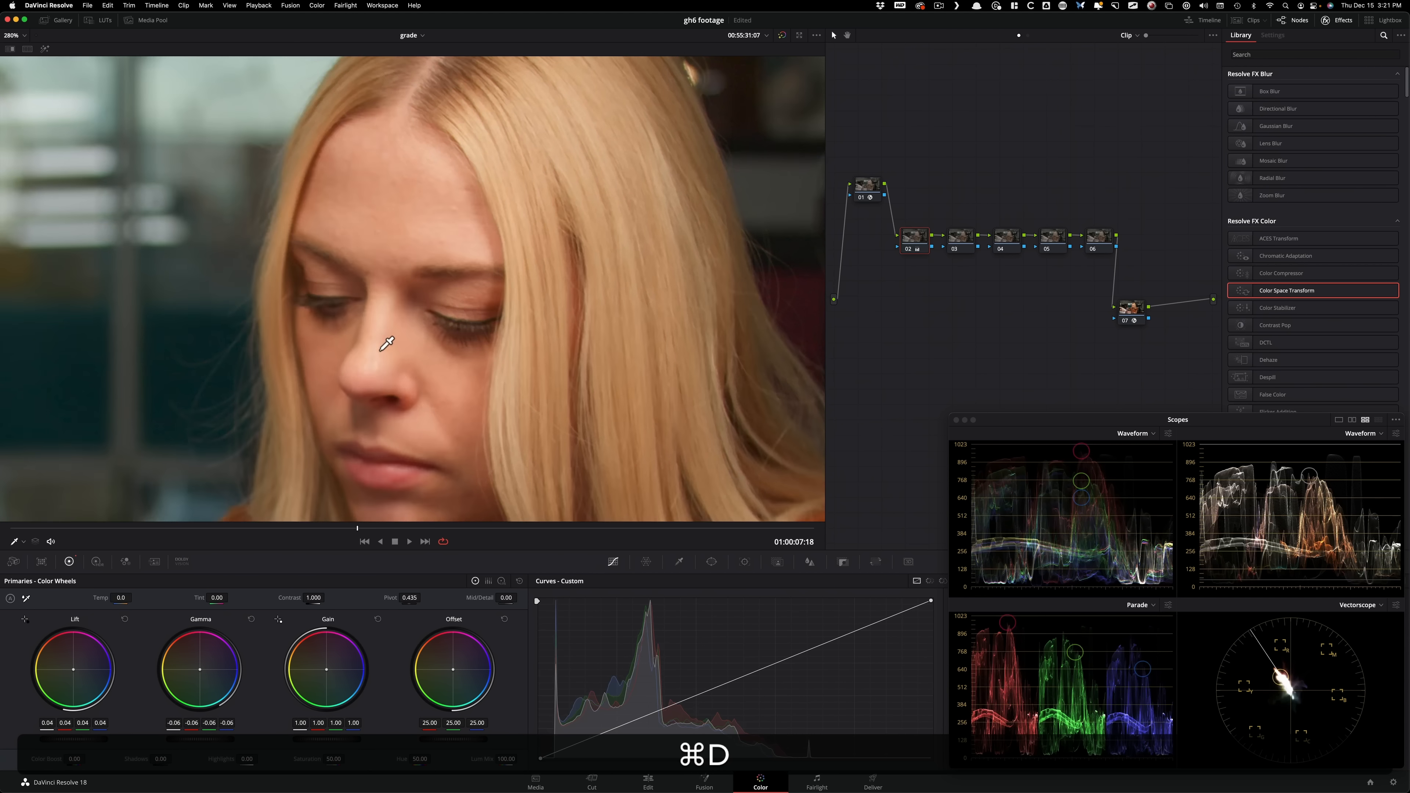
- Fit the whole frame in the viewer and compare it with node 02 disabled and enabled
{"action": "key", "text": "super+3"}
{"action": "key", "text": "super+d"}
{"action": "key", "text": "super+d"}
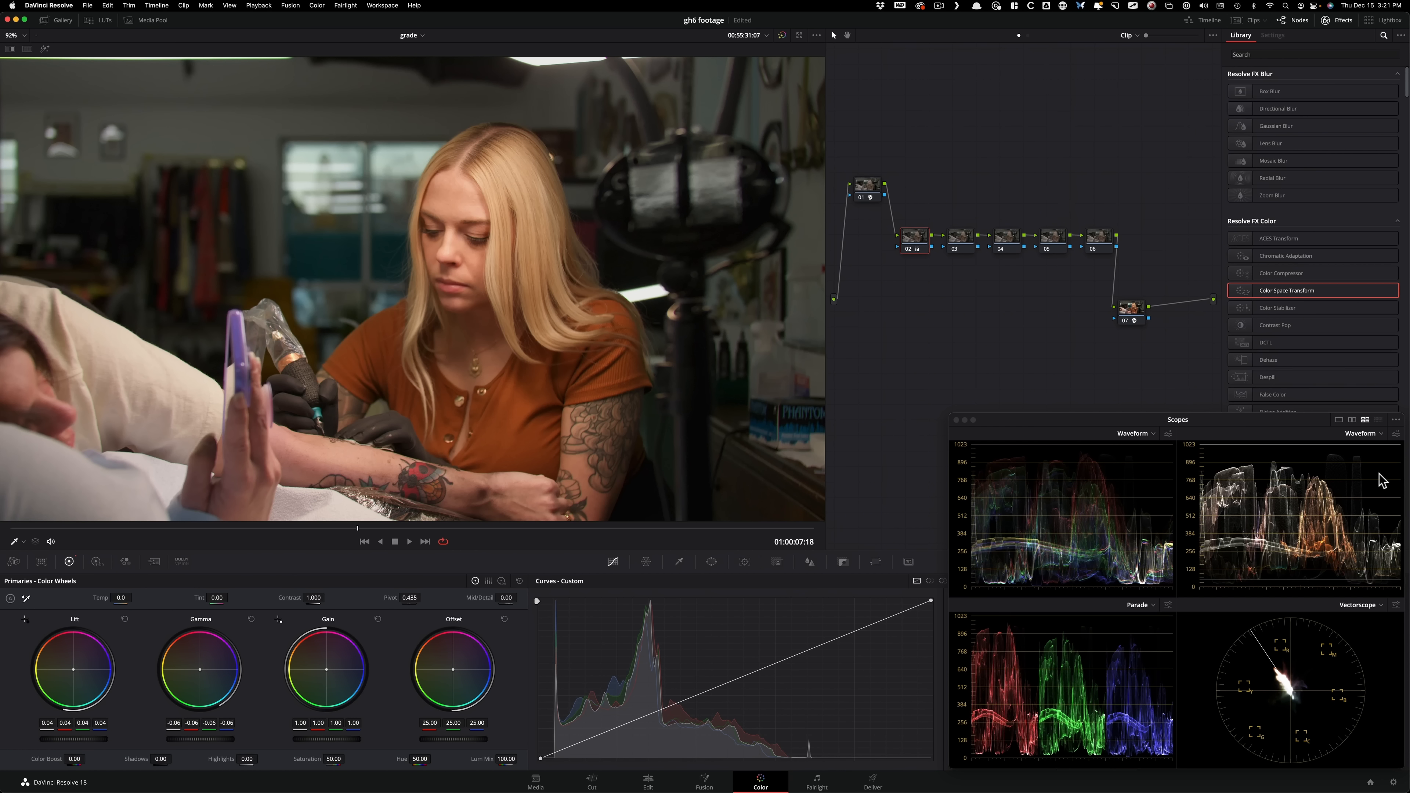
{"action": "key", "text": "super+d"}
{"action": "key", "text": "super+d"}
- Label node 02 "pri"
{"action": "key", "text": "super+Tab"}
{"action": "type", "text": "pr"}
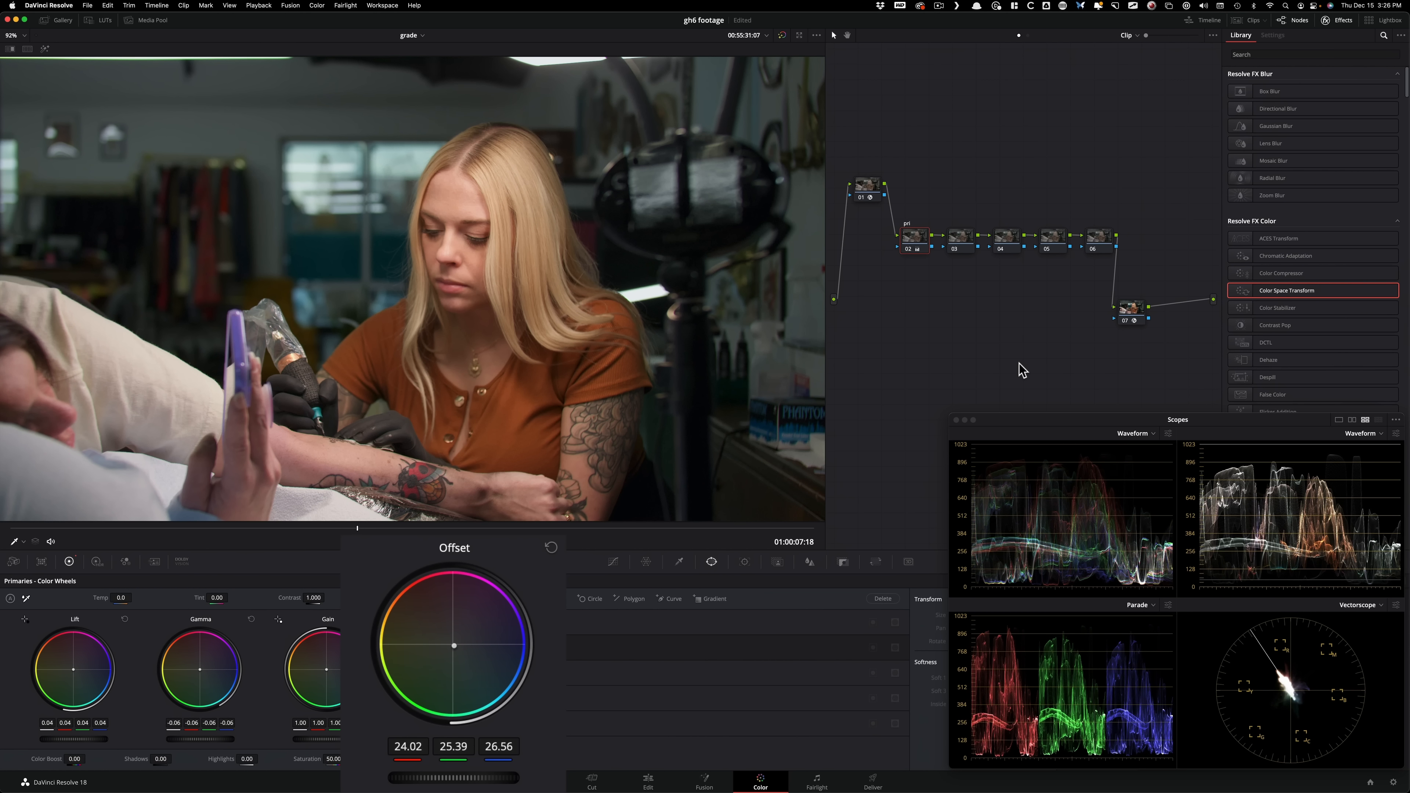
- Compare the image with and without node 02's offset color balance
{"action": "key", "text": "super+d"}
{"action": "key", "text": "super+d"}
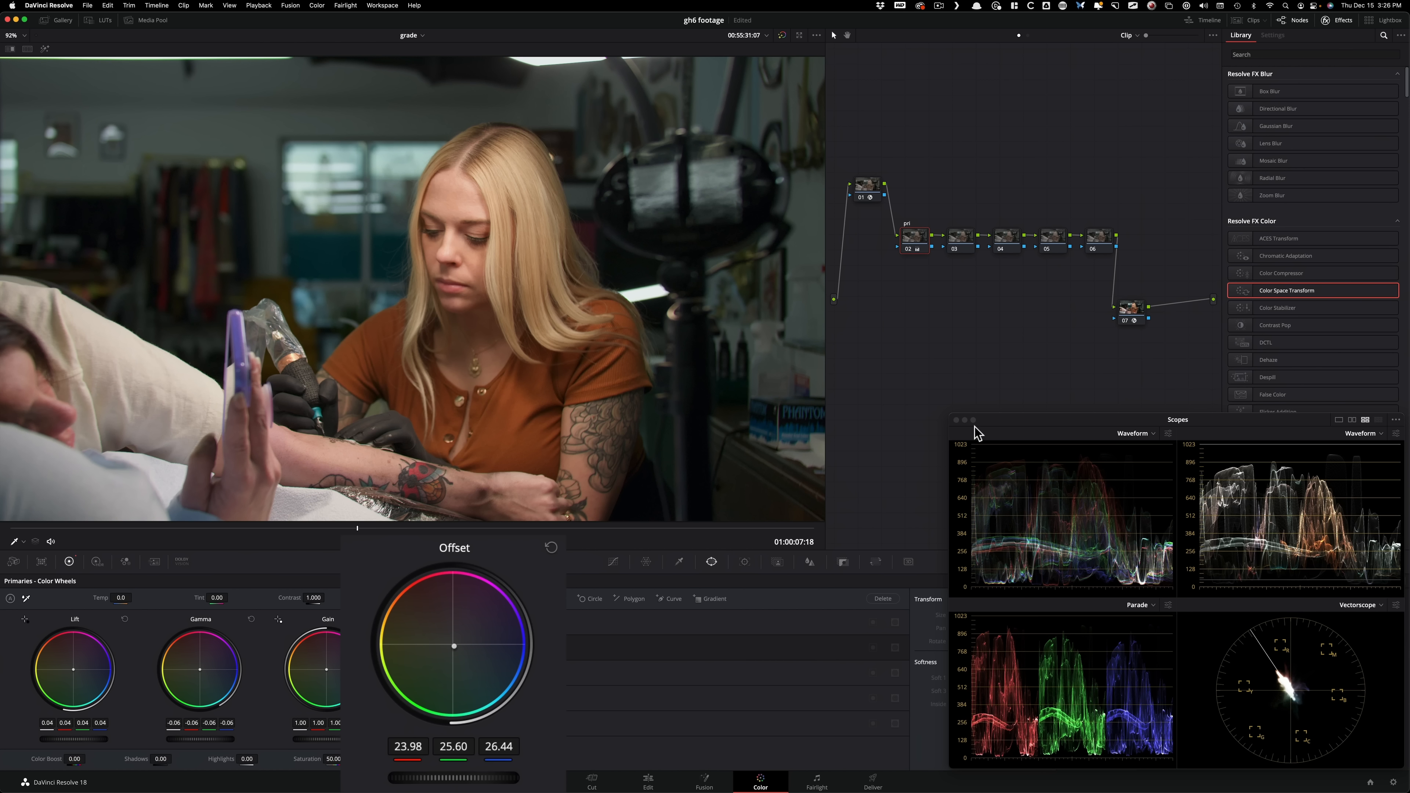
{"action": "key", "text": "super+d"}
{"action": "key", "text": "super+d"}
{"action": "key", "text": "super+d"}
{"action": "key", "text": "super+d"}
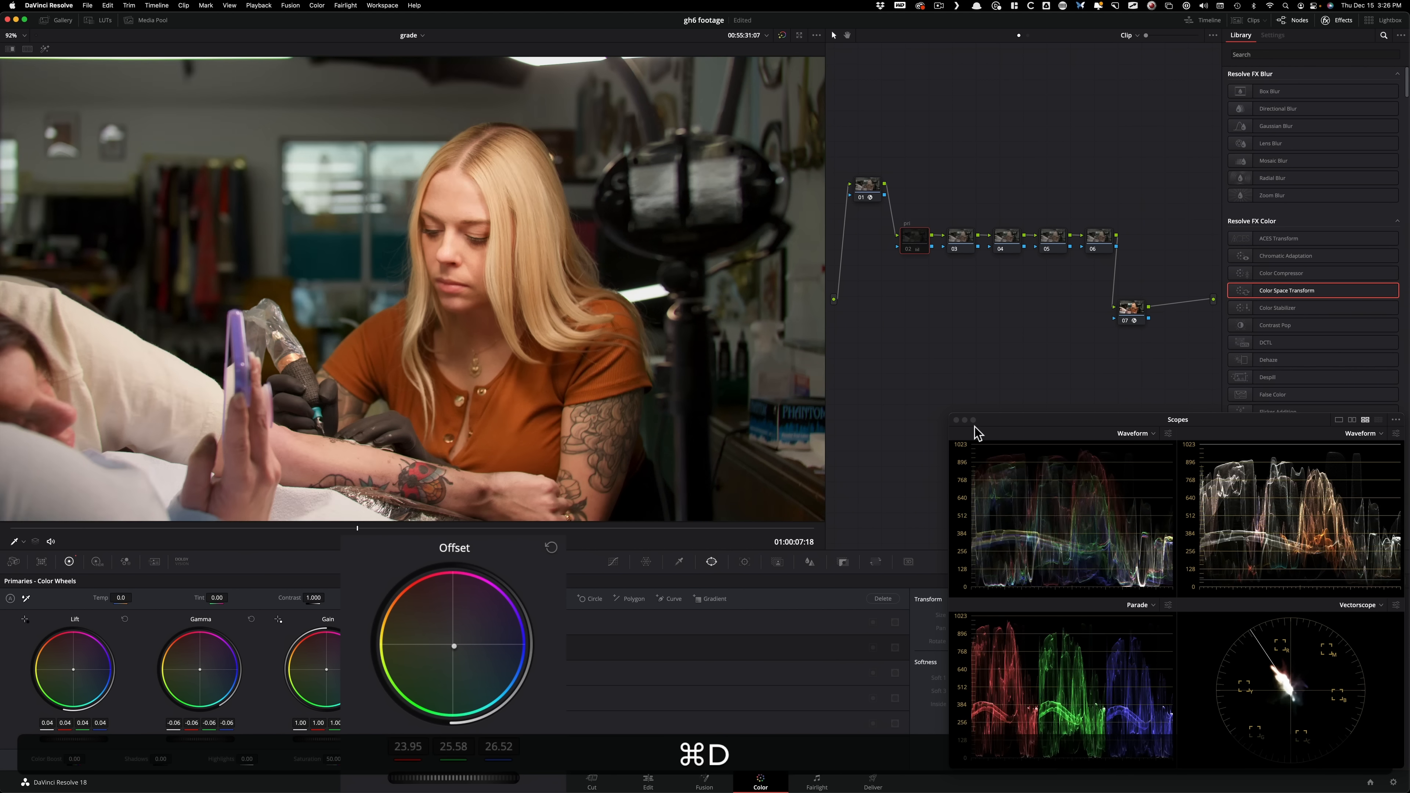
{"action": "key", "text": "super+d"}
{"action": "key", "text": "super+d"}
{"action": "key", "text": "super+d"}
{"action": "key", "text": "super+d"}
{"action": "key", "text": "super+d"}
{"action": "key", "text": "super+d"}
{"action": "key", "text": "super+d"}
{"action": "key", "text": "super+d"}
- View the frame at a reduced size to compare node 02's grade off and on, and refit it
{"action": "scroll", "coordinate": [731, 345], "scroll_direction": "down", "scroll_amount": 3}
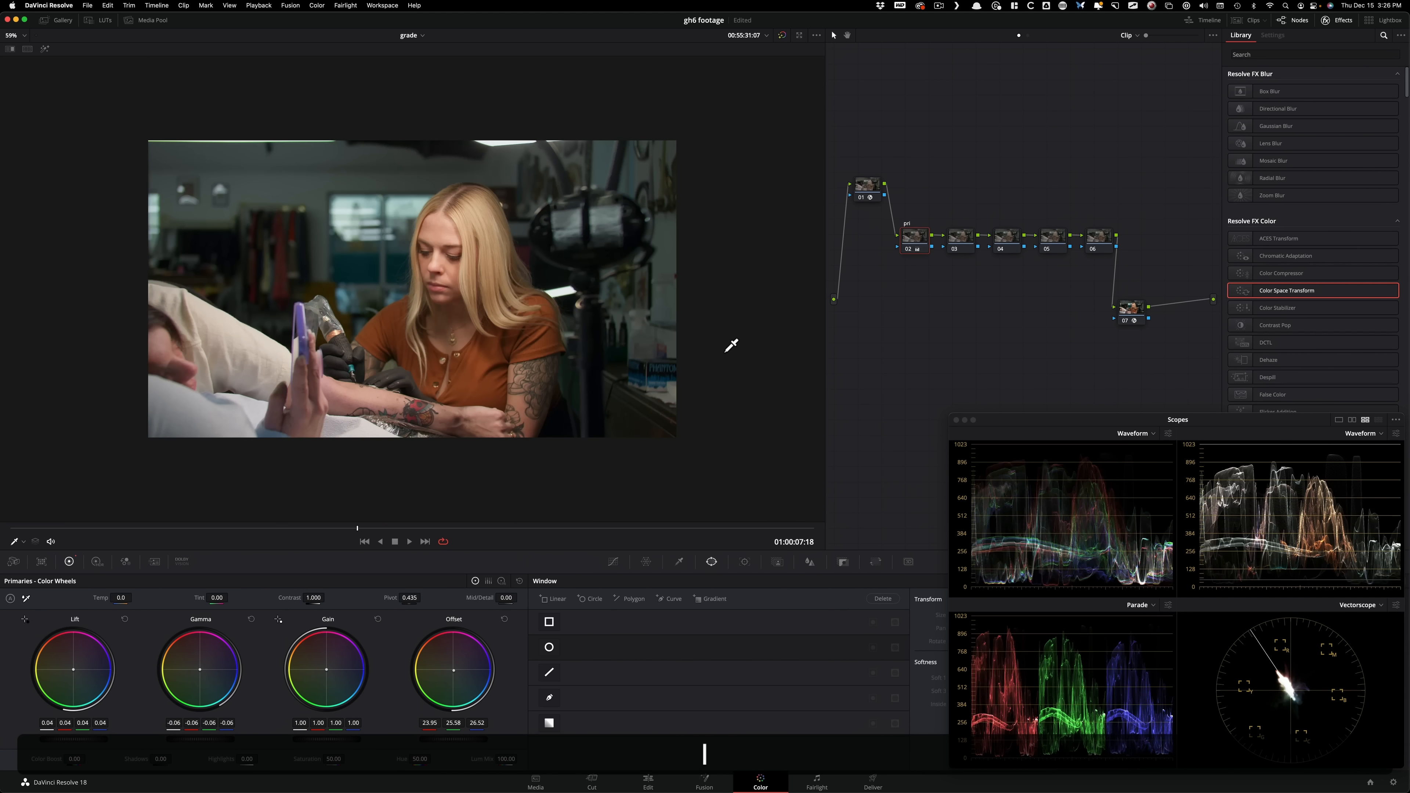
{"action": "key", "text": "super+d"}
{"action": "key", "text": "super+d"}
{"action": "key", "text": "super+3"}
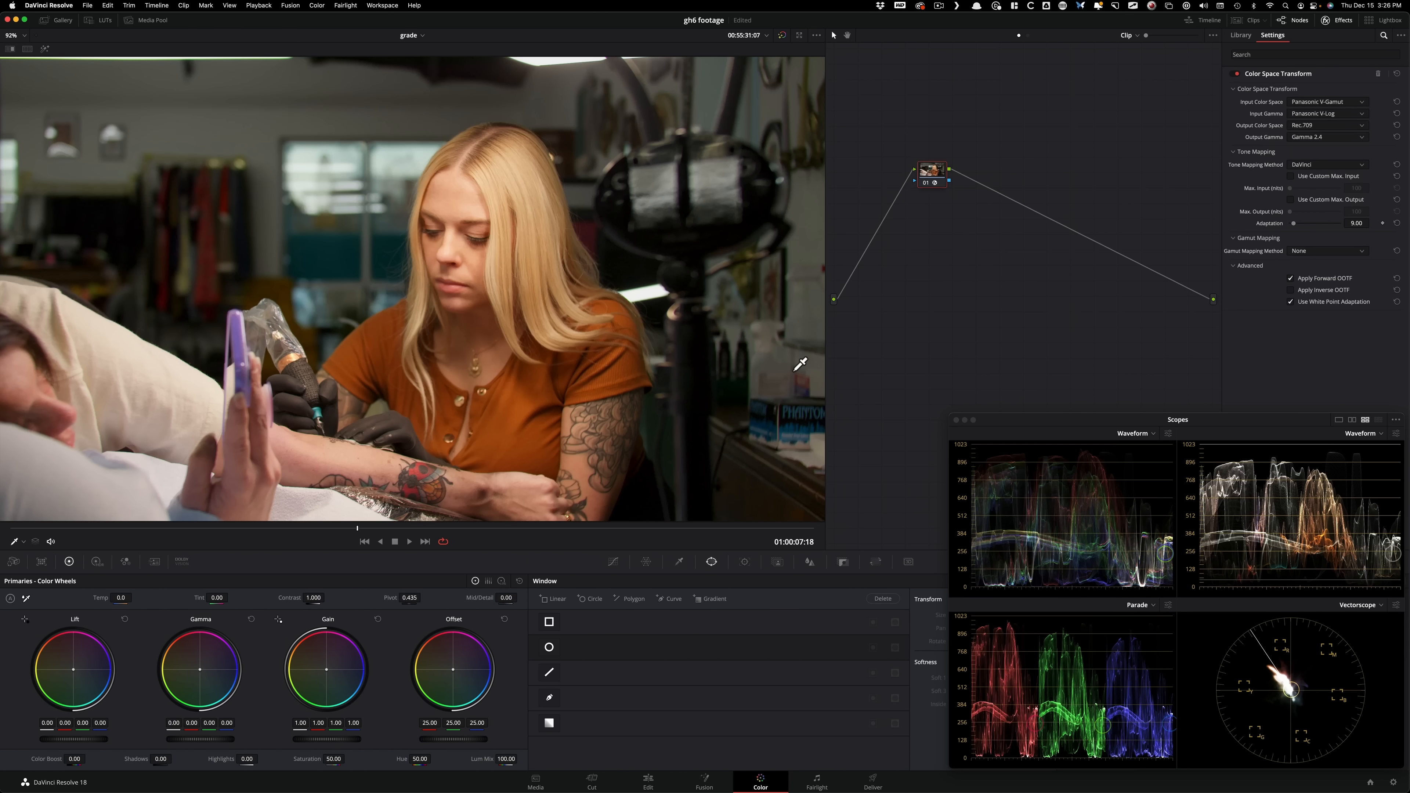
- Move the lone Color Space Transform node lower in the graph and compare the grade off and on
{"action": "left_click_drag", "start_coordinate": [929, 175], "coordinate": [919, 288]}
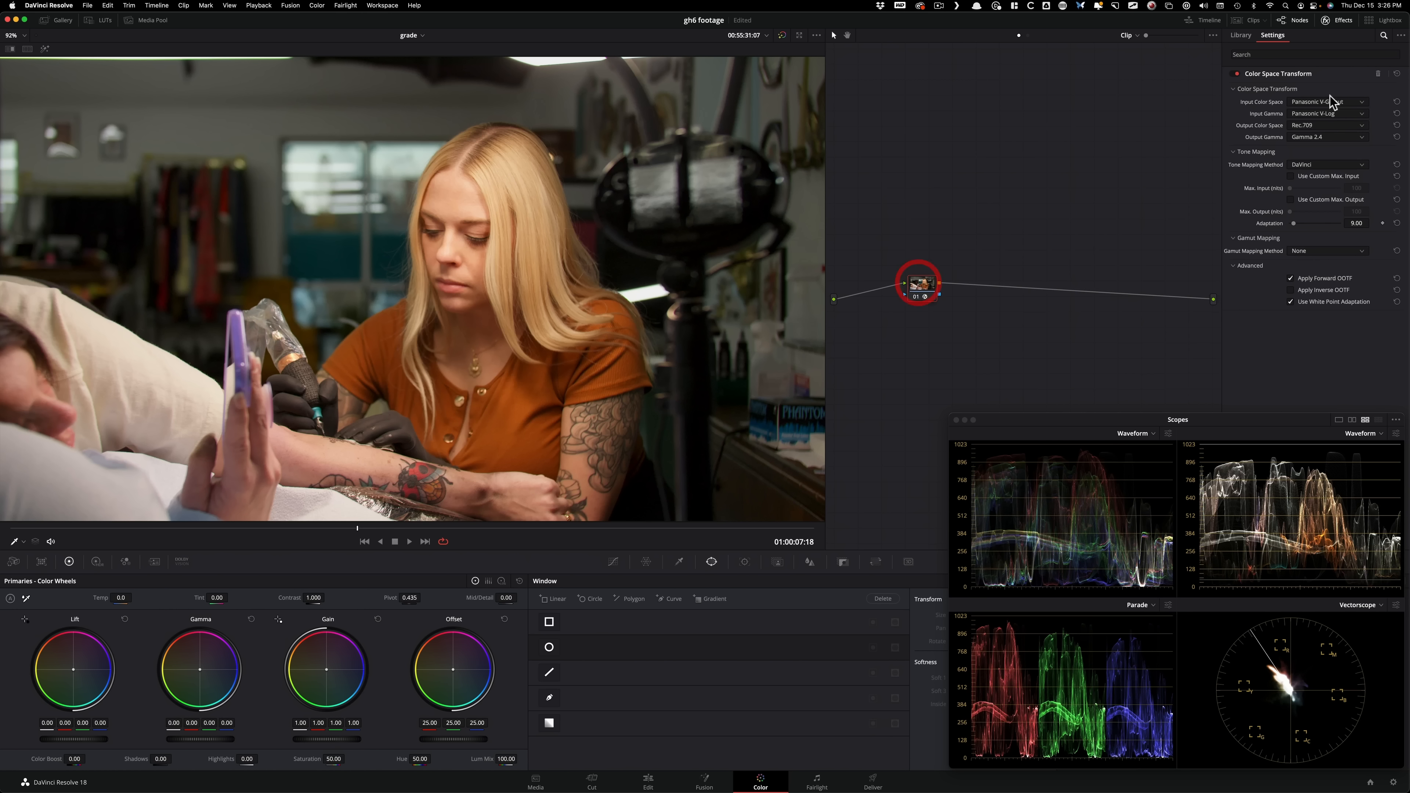
{"action": "key", "text": "super+d"}
{"action": "key", "text": "super+d"}
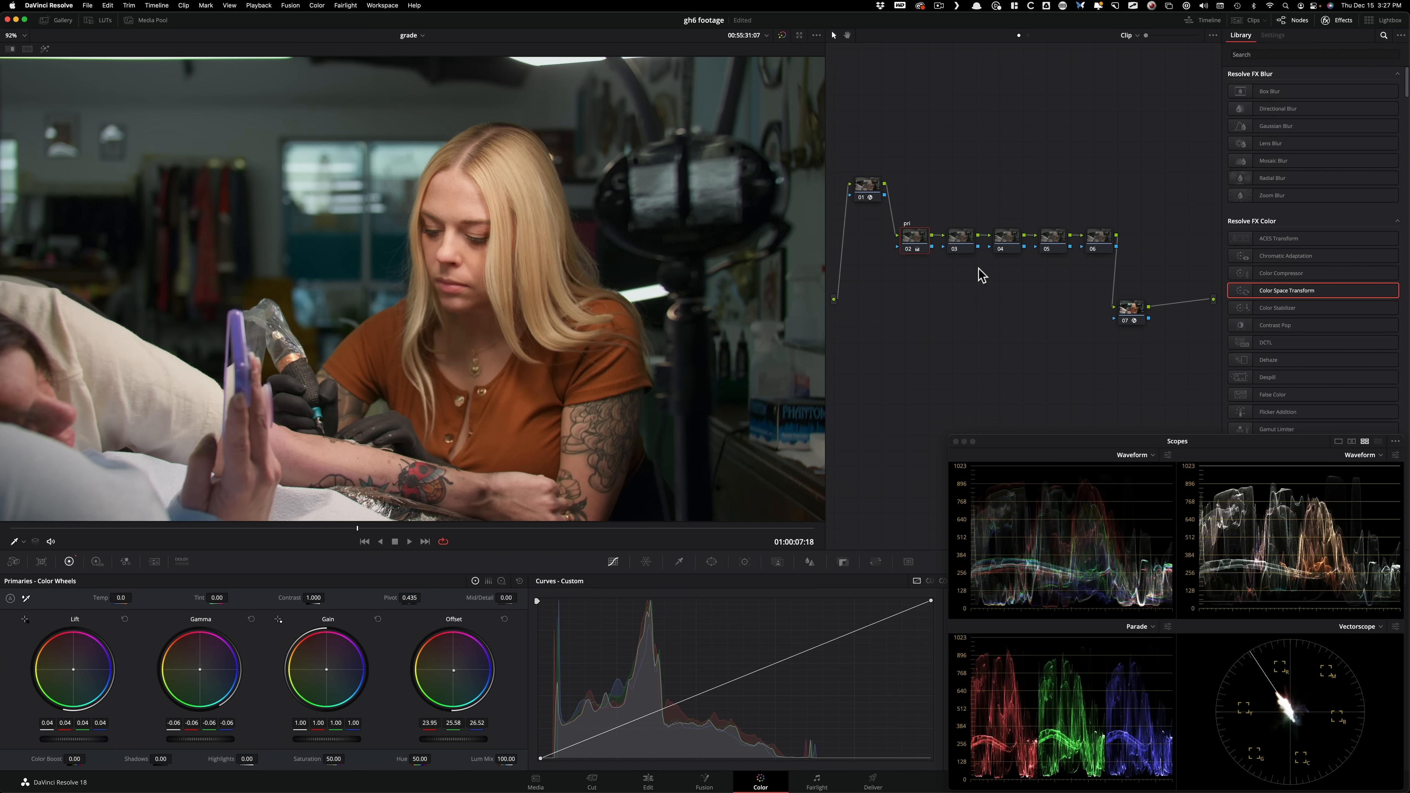
- On node 06, raise the custom curve's black point slightly, add control points for the shadows and highlight roll-off, and compare the result
{"action": "left_click", "coordinate": [1097, 239]}
{"action": "left_click_drag", "start_coordinate": [540, 757], "coordinate": [537, 751]}
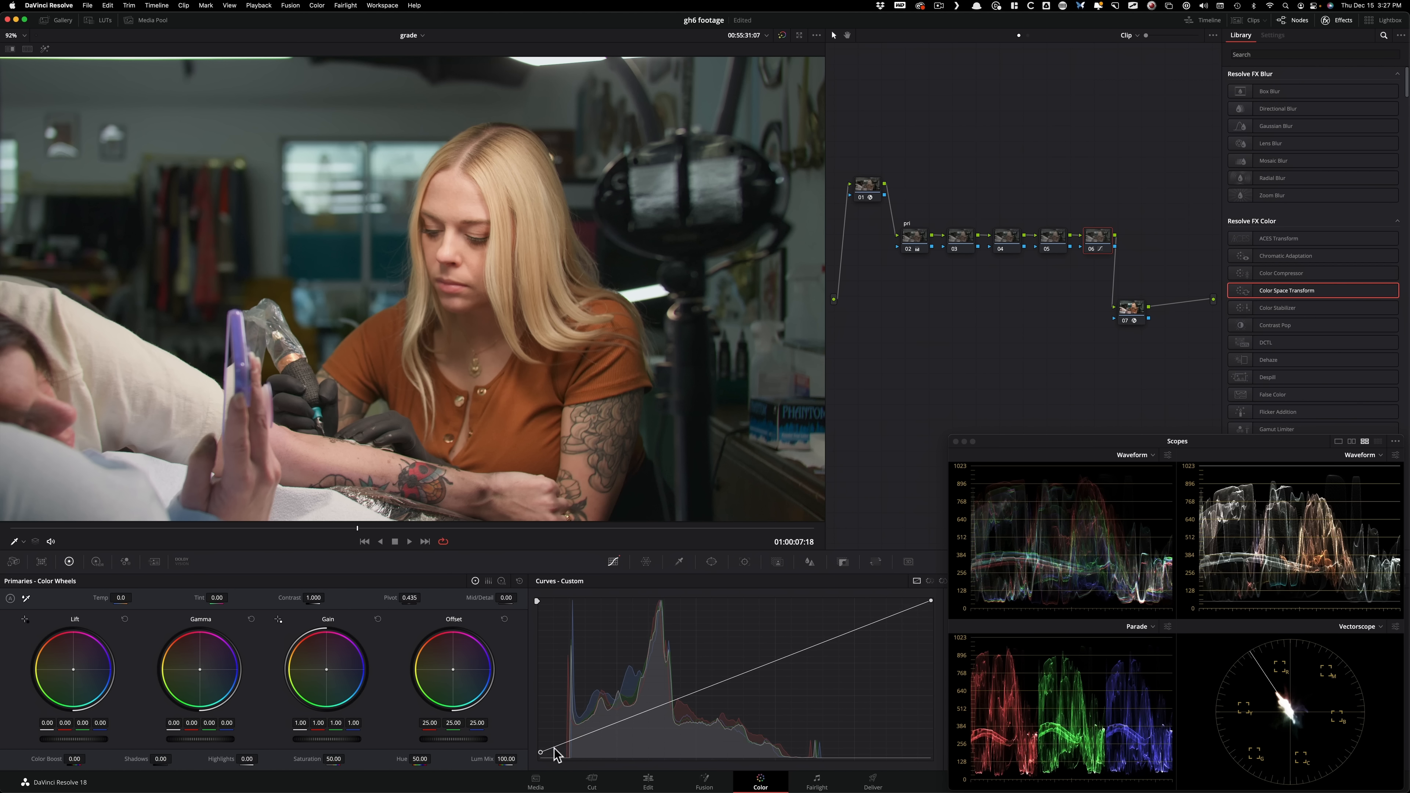
{"action": "left_click_drag", "start_coordinate": [554, 748], "coordinate": [555, 752]}
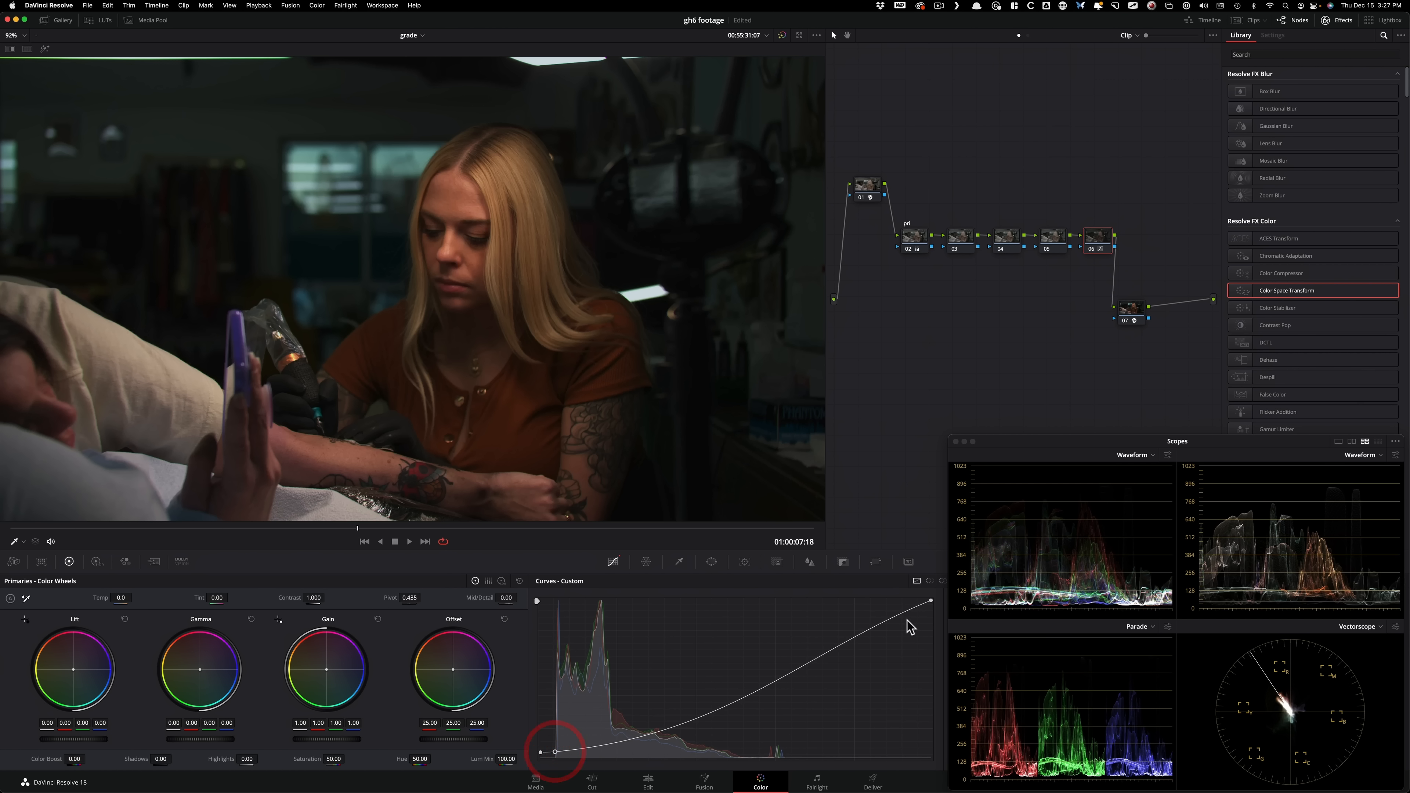
{"action": "left_click_drag", "start_coordinate": [892, 614], "coordinate": [889, 608]}
{"action": "left_click_drag", "start_coordinate": [590, 753], "coordinate": [587, 742]}
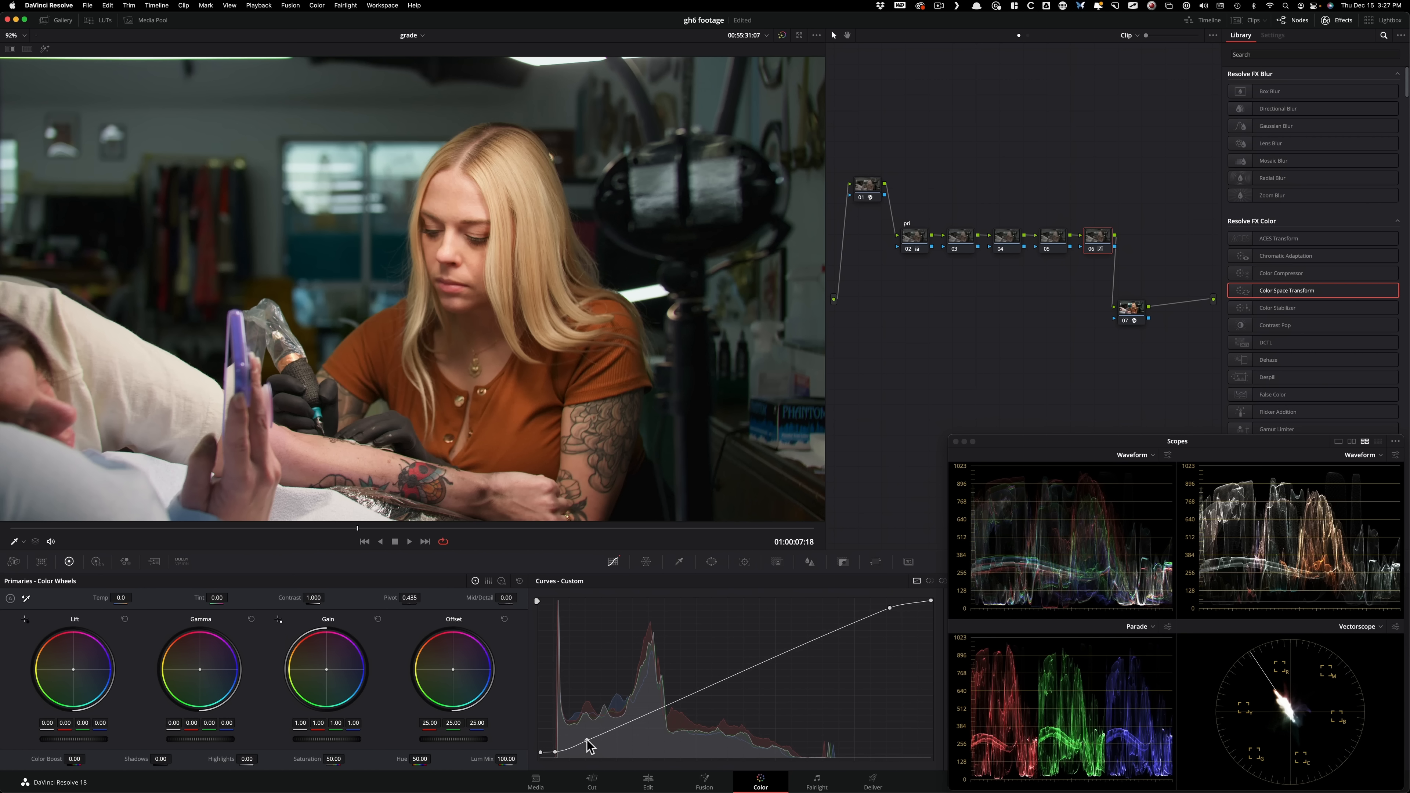
{"action": "left_click_drag", "start_coordinate": [586, 740], "coordinate": [596, 737]}
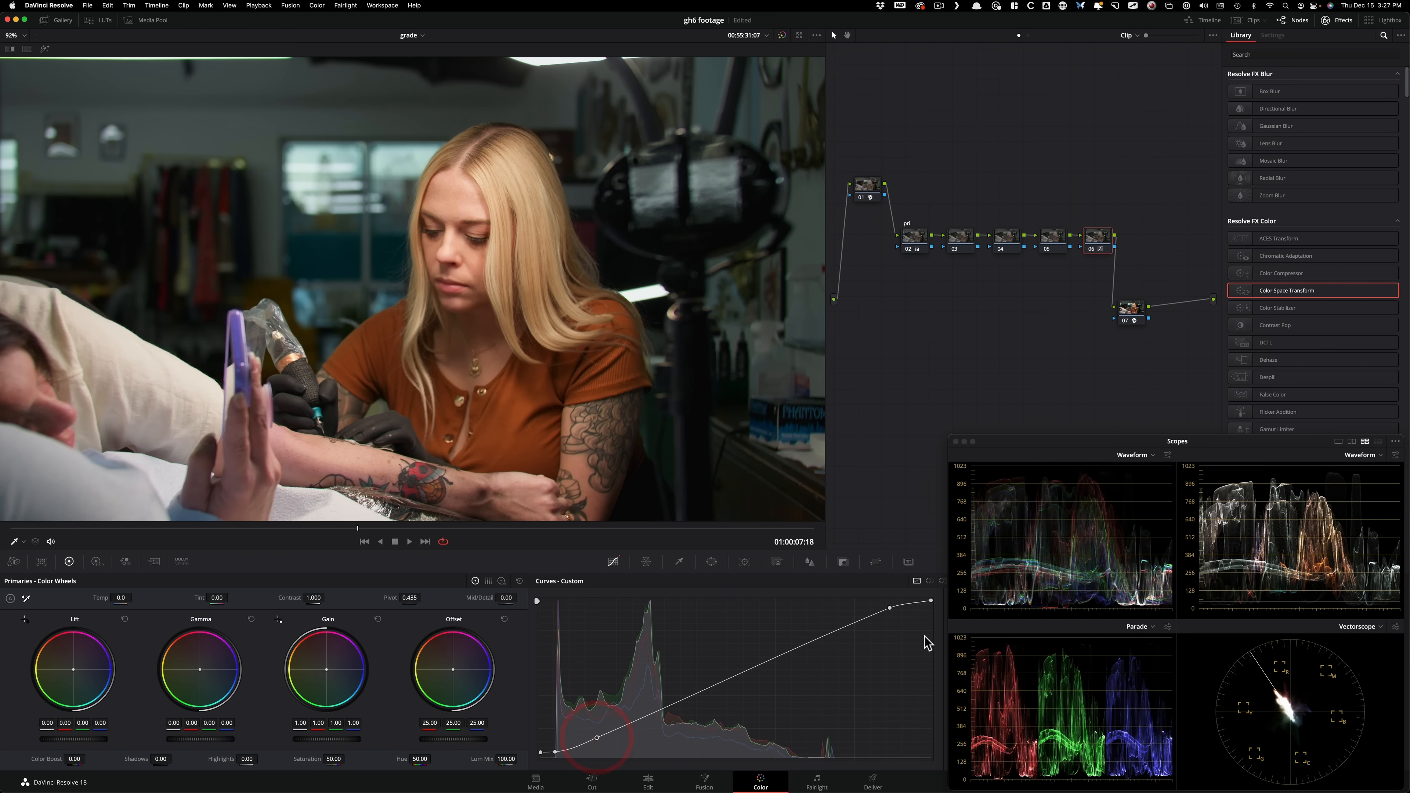
{"action": "left_click_drag", "start_coordinate": [891, 607], "coordinate": [903, 608]}
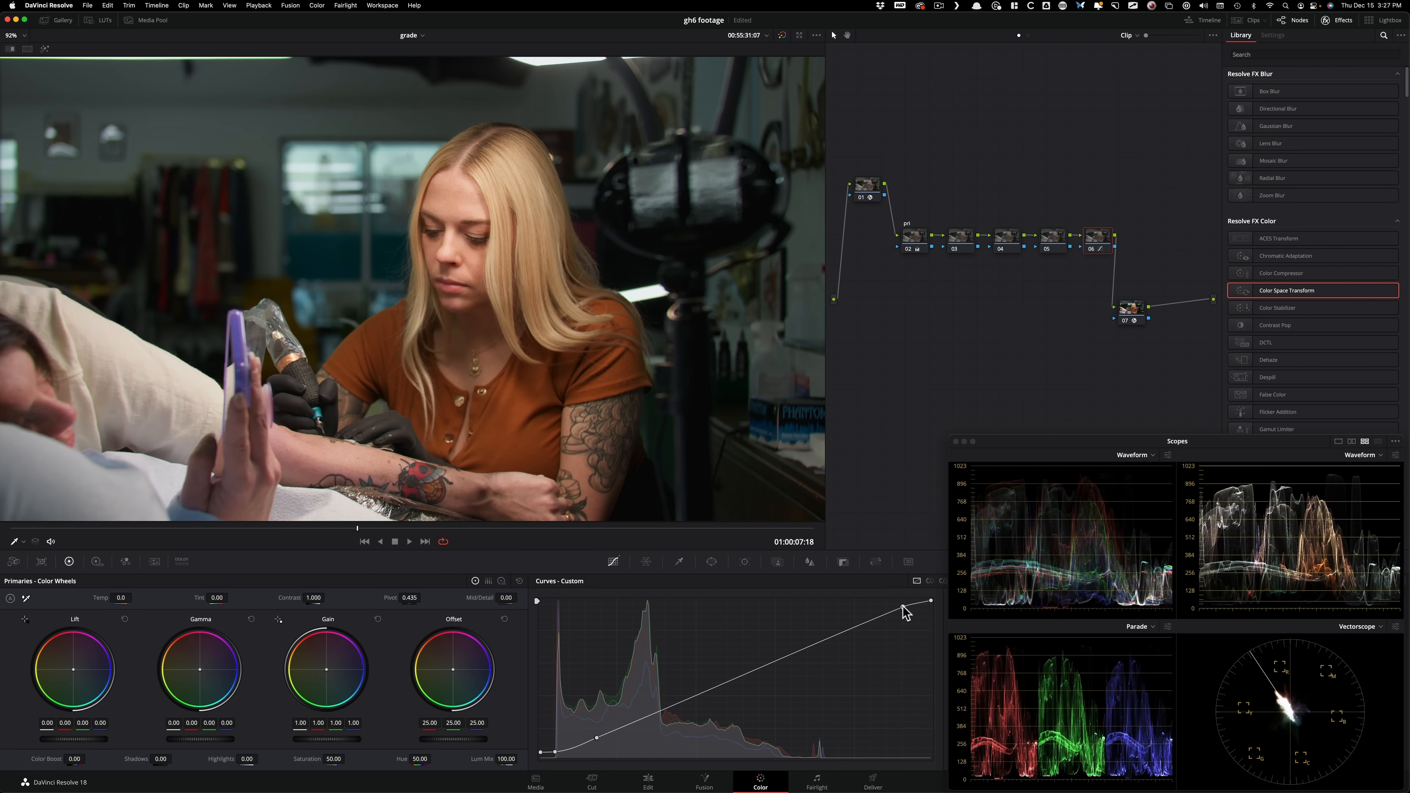
{"action": "key", "text": "super+d"}
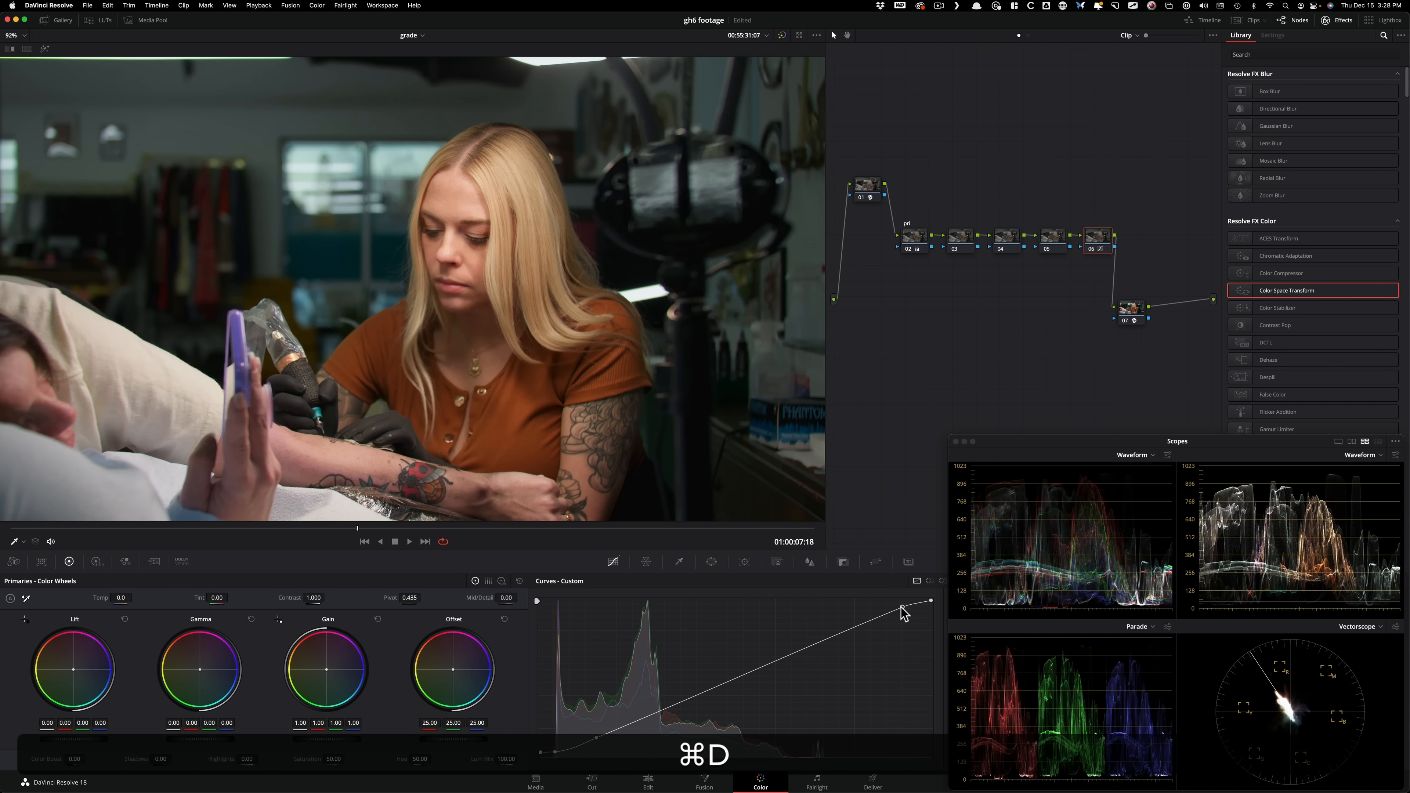
{"action": "key", "text": "super+d"}
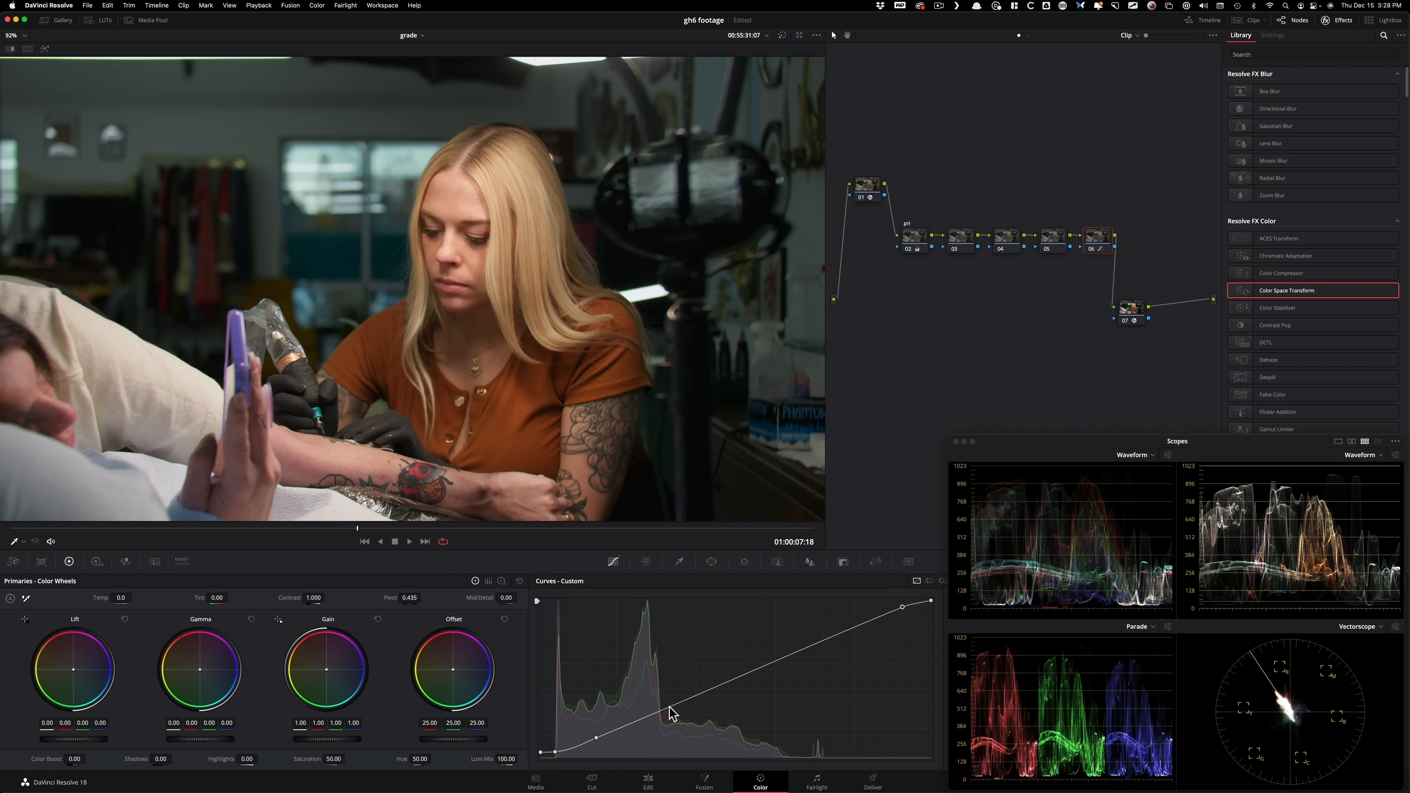
- Add a slightly lowered midtone point to node 06's custom curve and compare the image with the node off and on
{"action": "left_click", "coordinate": [681, 705]}
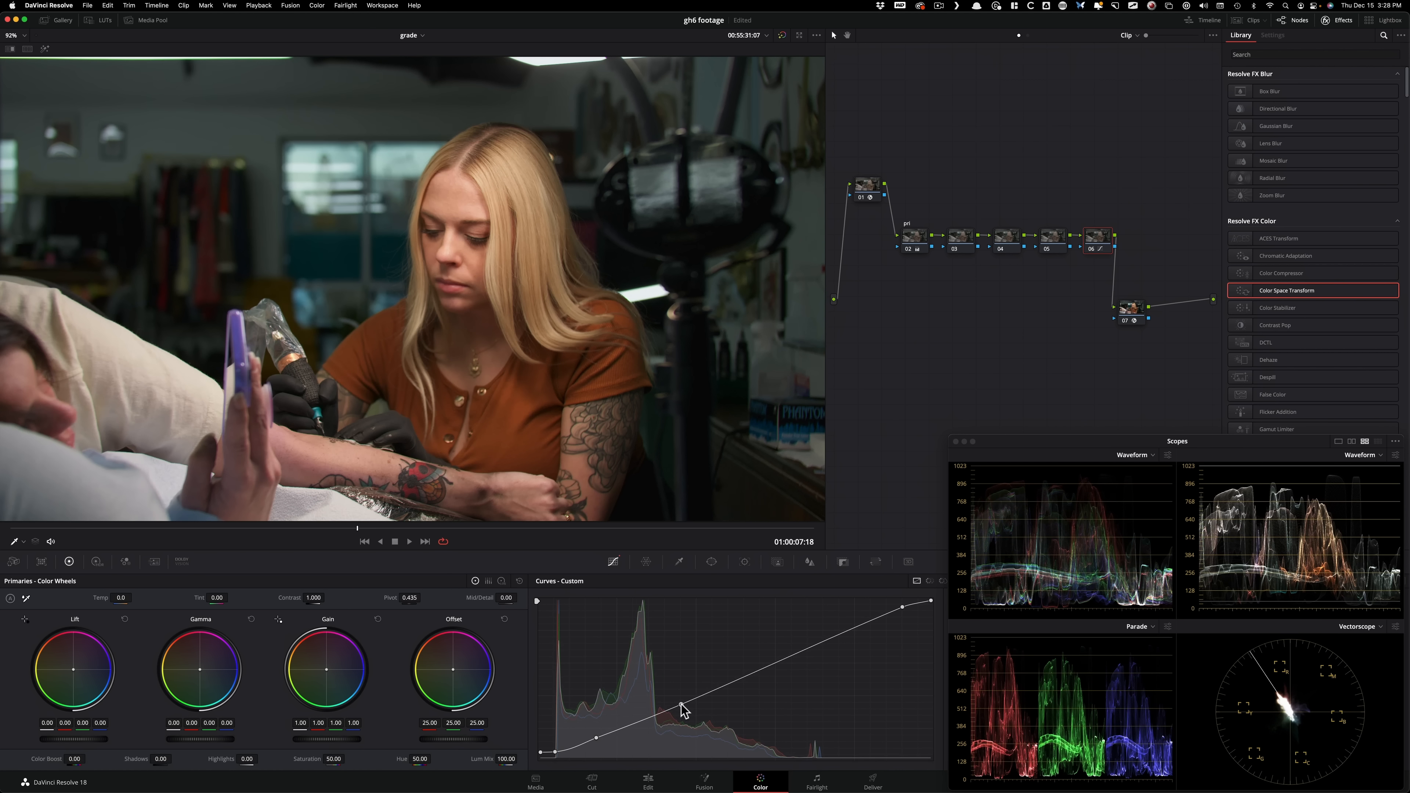
{"action": "key", "text": "super+d"}
{"action": "key", "text": "super+d"}
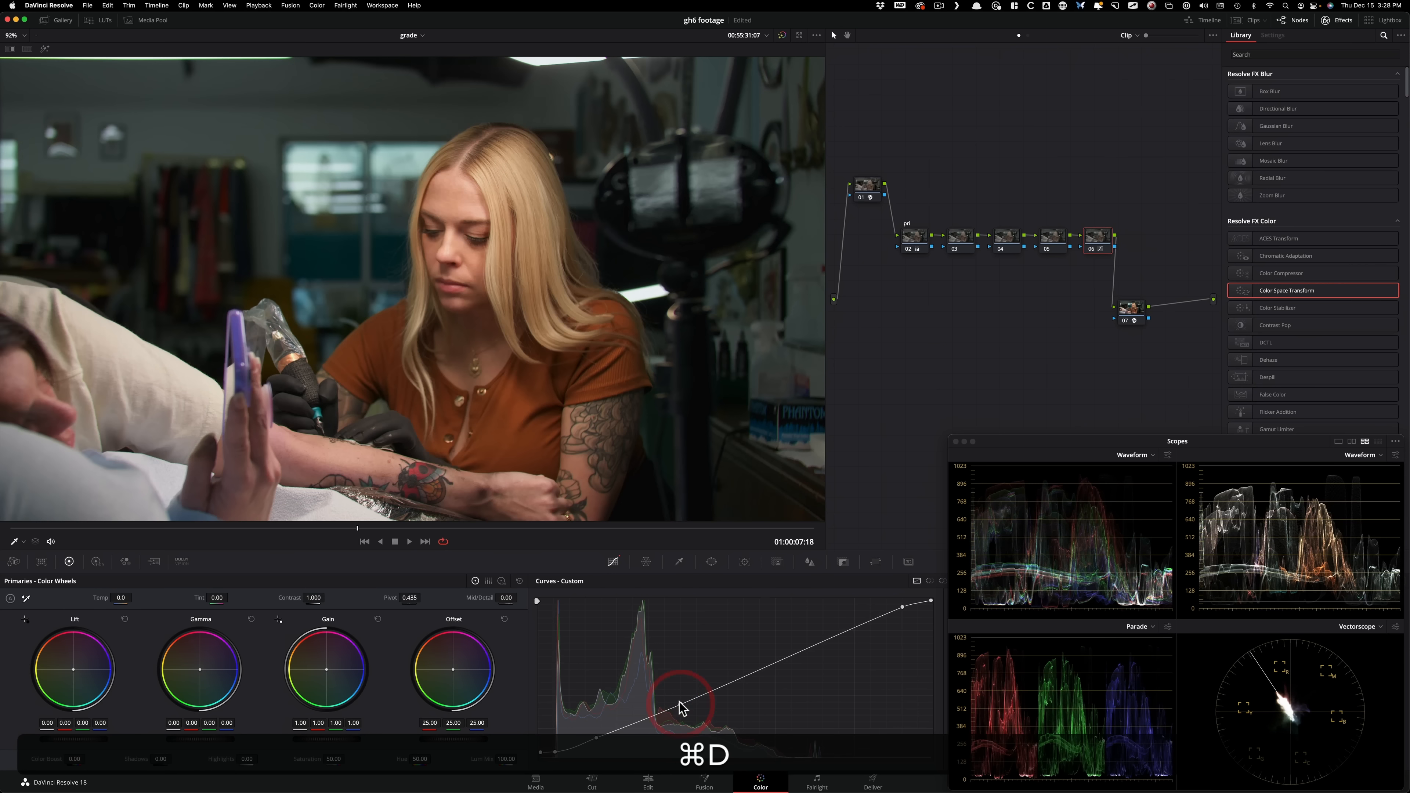
{"action": "key", "text": "super+d"}
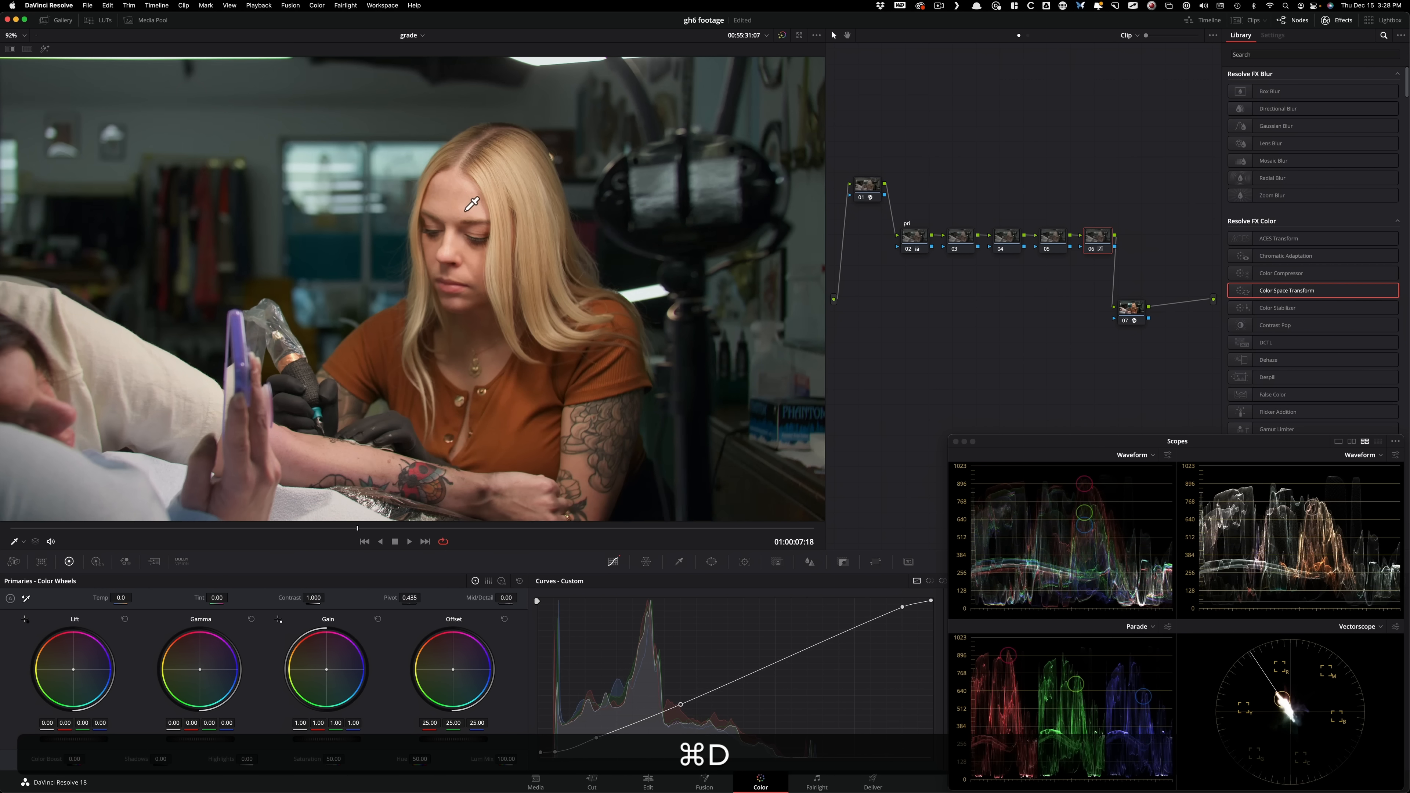
{"action": "key", "text": "super+d"}
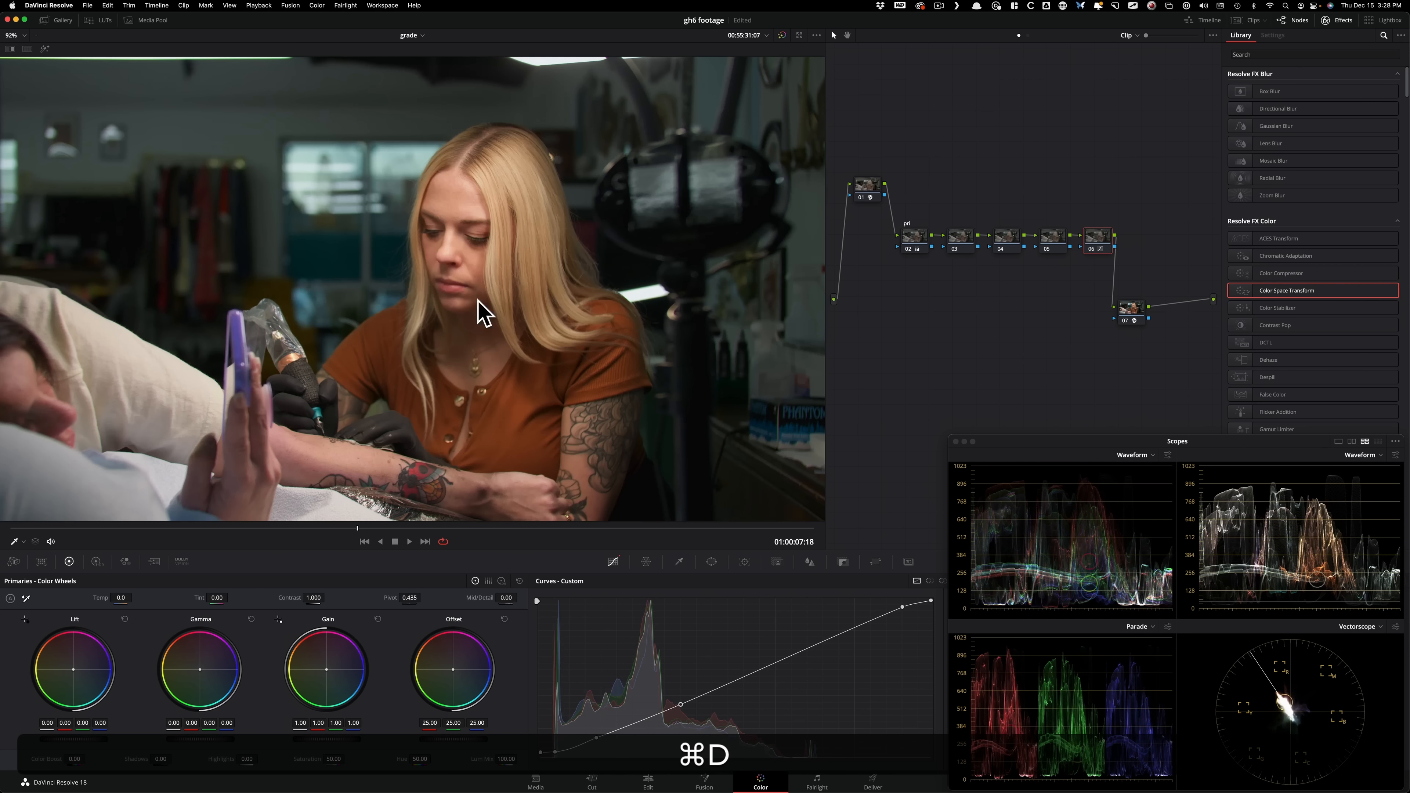
{"action": "key", "text": "super+d"}
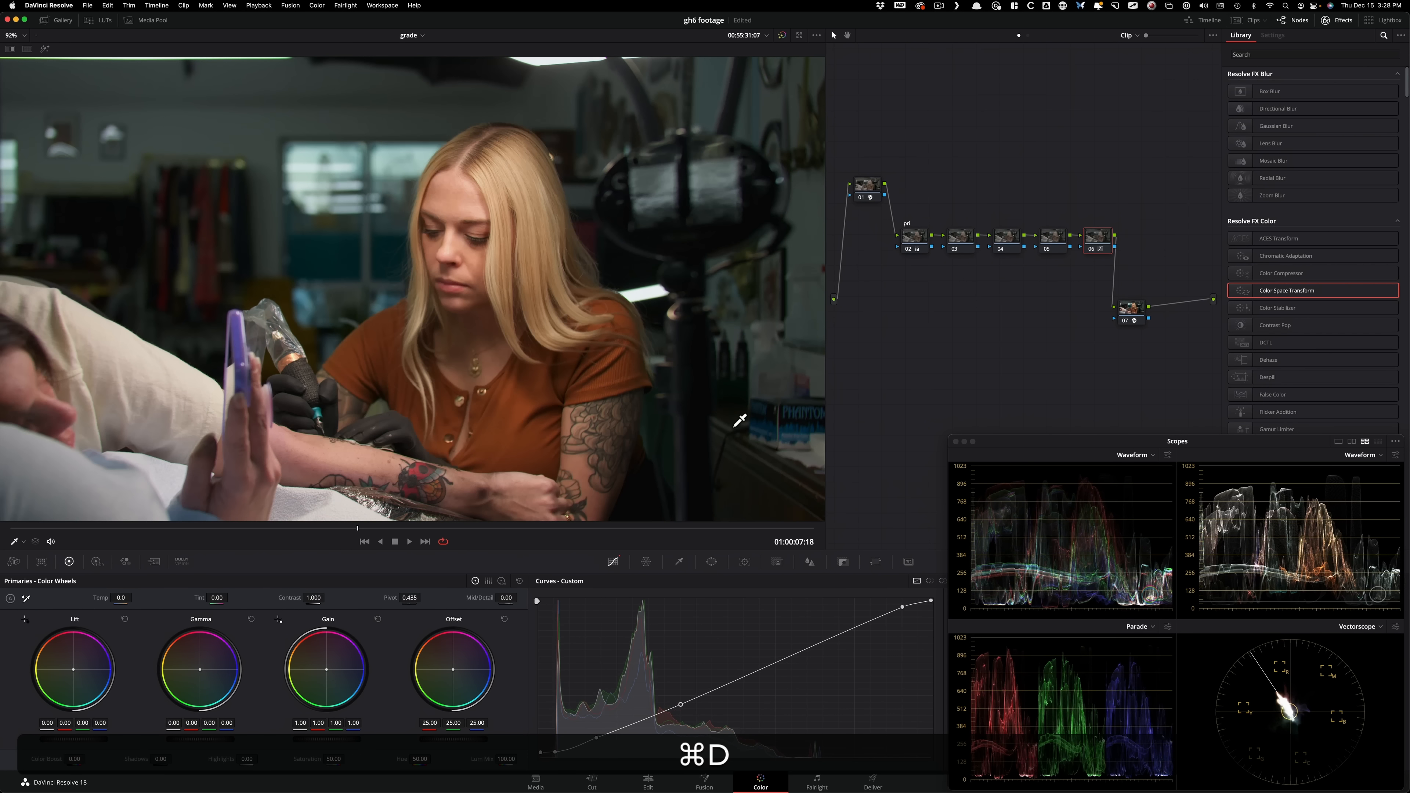
{"action": "key", "text": "super+d"}
{"action": "key", "text": "super+d"}
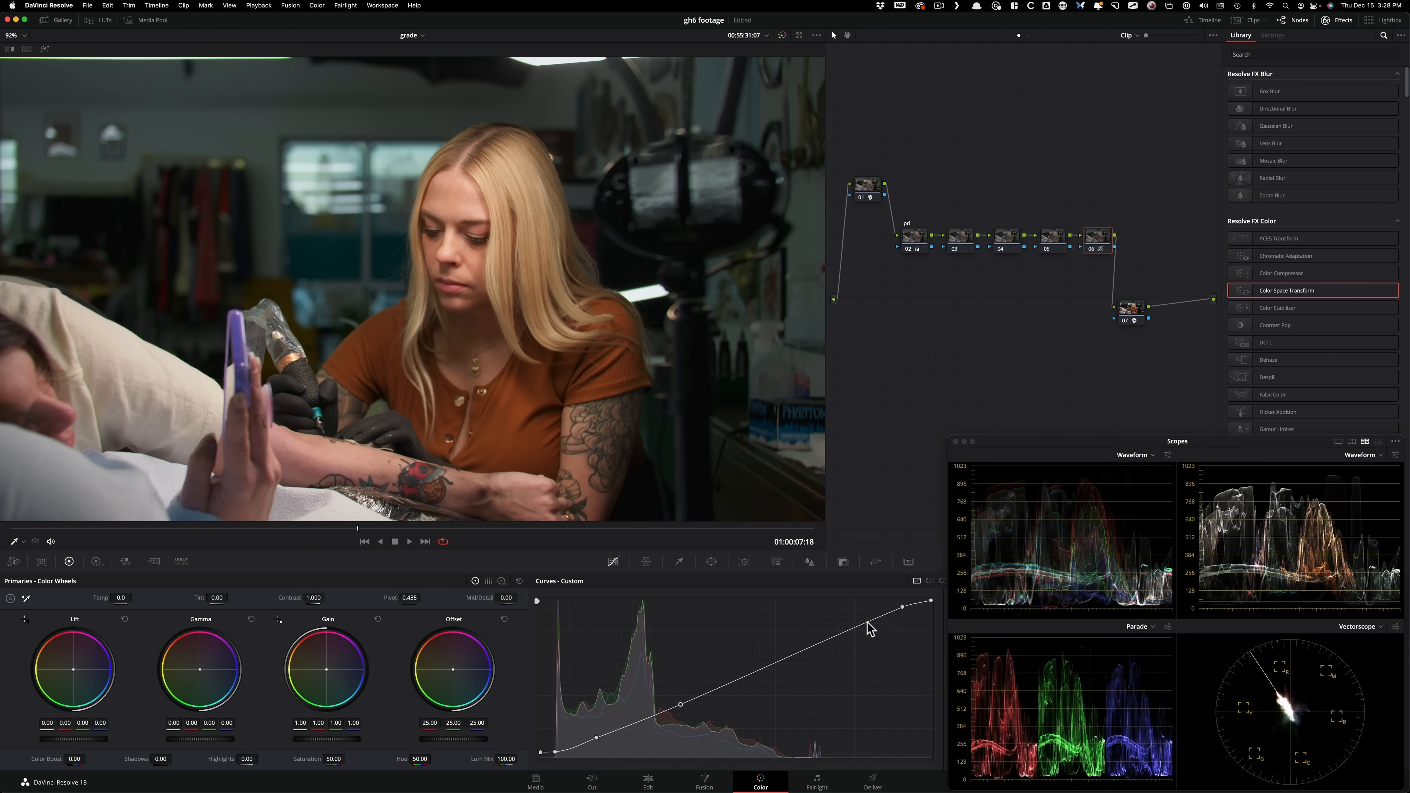
- Add another control point in the upper midtones of node 06's custom curve, just below the highlight point
{"action": "mouse_move", "coordinate": [857, 624]}
{"action": "left_mouse_down"}
{"action": "mouse_move", "coordinate": [831, 620]}
{"action": "mouse_move", "coordinate": [850, 624]}
{"action": "left_mouse_up"}
{"action": "left_click_drag", "start_coordinate": [855, 628], "coordinate": [854, 628]}
{"action": "left_click", "coordinate": [854, 628]}
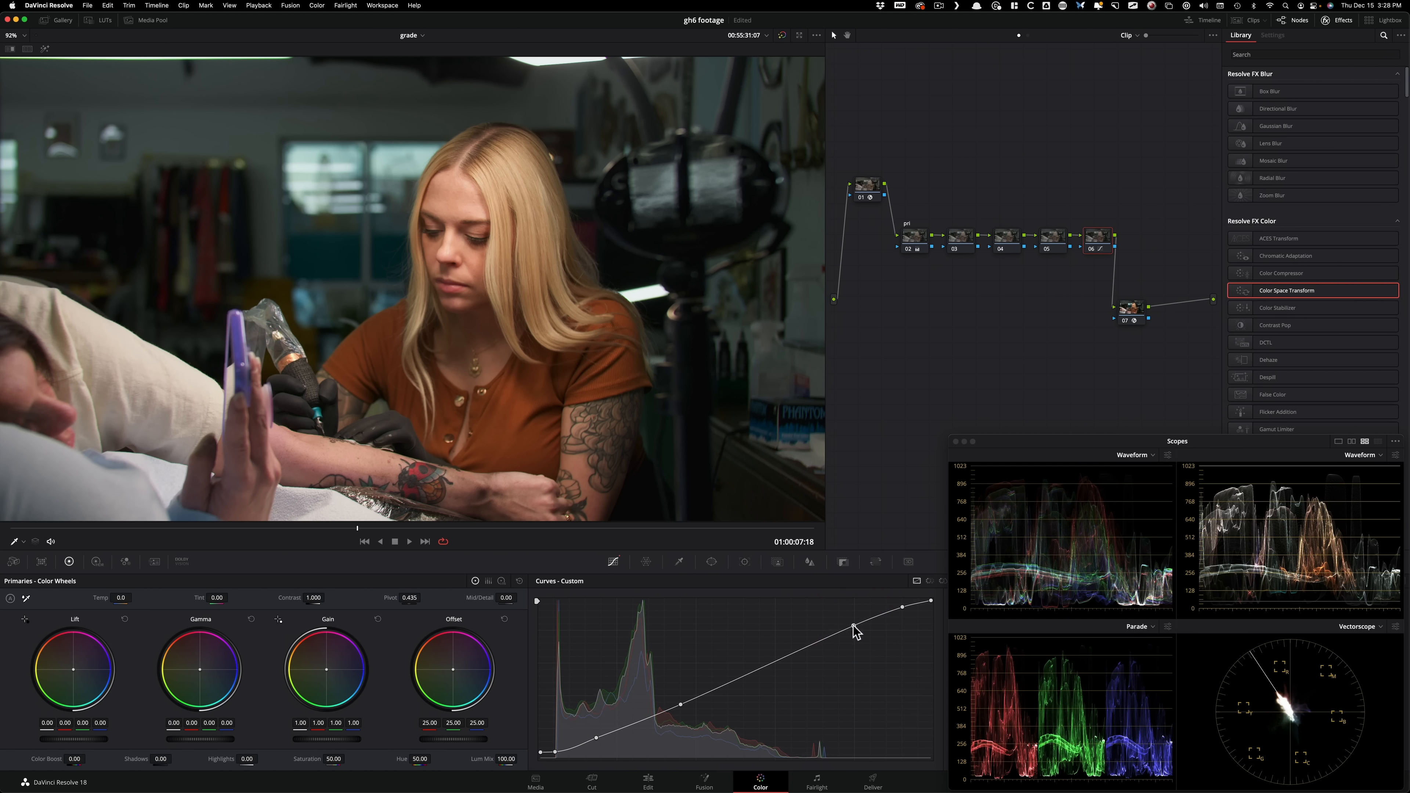
- Compare the image with and without node 06's finished contrast curve
{"action": "key", "text": "super+d"}
{"action": "key", "text": "super+d"}
{"action": "key", "text": "super+d"}
{"action": "key", "text": "super+i"}
{"action": "key", "text": "super+d"}
{"action": "key", "text": "super+d"}
{"action": "key", "text": "super+3"}
{"action": "key", "text": "super+d"}
{"action": "key", "text": "super+d"}
{"action": "key", "text": "super+d"}
{"action": "key", "text": "super+d"}
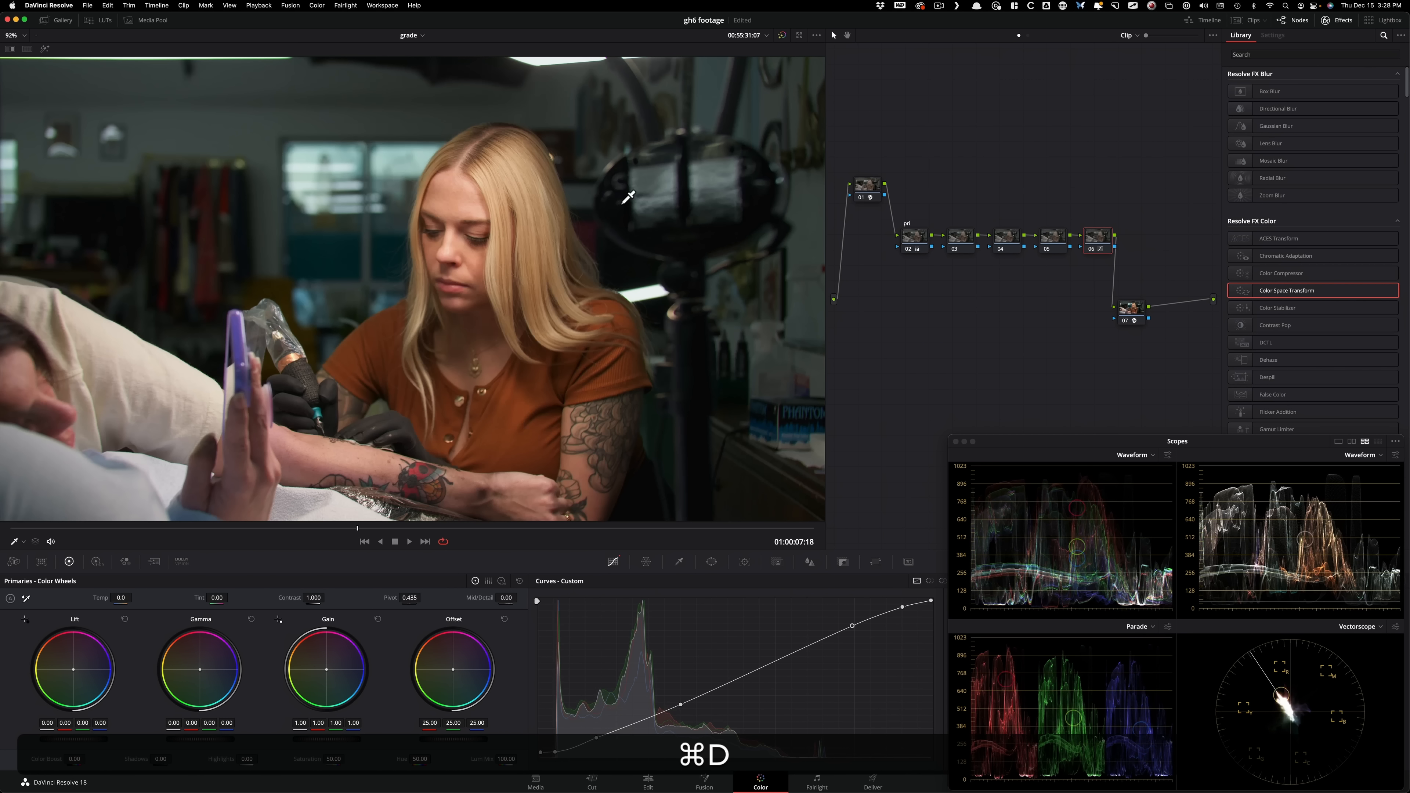
- Examine enlarged areas of the picture, including the client, phone and tattoo machine, with node 06 off and on
{"action": "key", "text": "2"}
{"action": "left_click_drag", "start_coordinate": [416, 271], "coordinate": [221, 126]}
{"action": "left_click_drag", "start_coordinate": [471, 333], "coordinate": [527, 382]}
{"action": "key", "text": "super+2"}
{"action": "key", "text": "super+d"}
{"action": "key", "text": "super+d"}
{"action": "left_click_drag", "start_coordinate": [478, 333], "coordinate": [708, 356]}
{"action": "left_click_drag", "start_coordinate": [423, 322], "coordinate": [654, 342]}
{"action": "key", "text": "super+d"}
{"action": "key", "text": "super+d"}
{"action": "left_click_drag", "start_coordinate": [425, 273], "coordinate": [672, 332]}
{"action": "key", "text": "super+d"}
{"action": "key", "text": "super+d"}
{"action": "left_click_drag", "start_coordinate": [392, 167], "coordinate": [448, 122]}
{"action": "left_click_drag", "start_coordinate": [415, 334], "coordinate": [409, 425]}
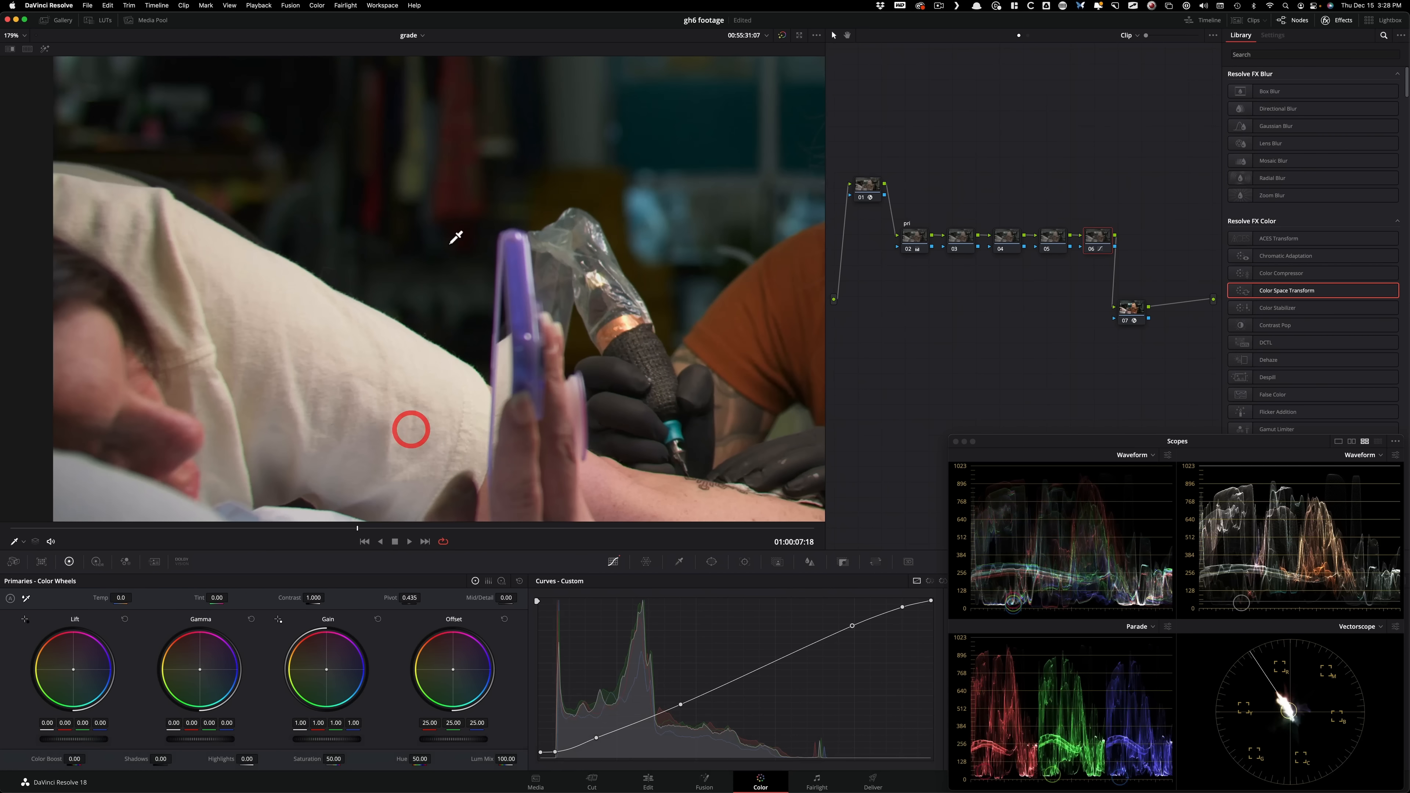
{"action": "key", "text": "super+d"}
{"action": "key", "text": "super+d"}
{"action": "key", "text": "super+d"}
{"action": "key", "text": "super+d"}
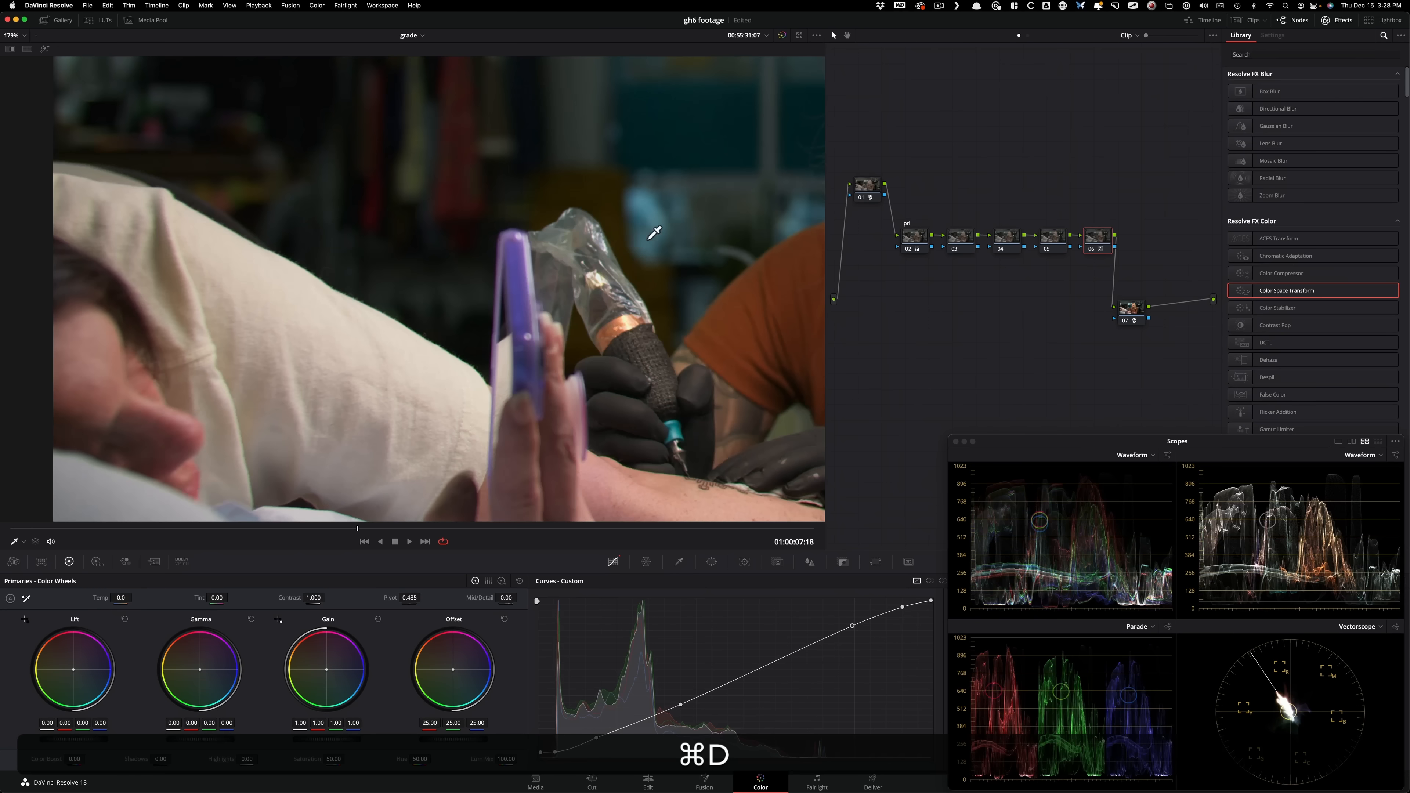
- Examine the woman's face and hair up close with node 06 off and on, and refit the frame
{"action": "left_click_drag", "start_coordinate": [633, 248], "coordinate": [274, 489]}
{"action": "key", "text": "super+d"}
{"action": "key", "text": "super+d"}
{"action": "left_click_drag", "start_coordinate": [799, 391], "coordinate": [156, 384]}
{"action": "key", "text": "super+d"}
{"action": "key", "text": "super+d"}
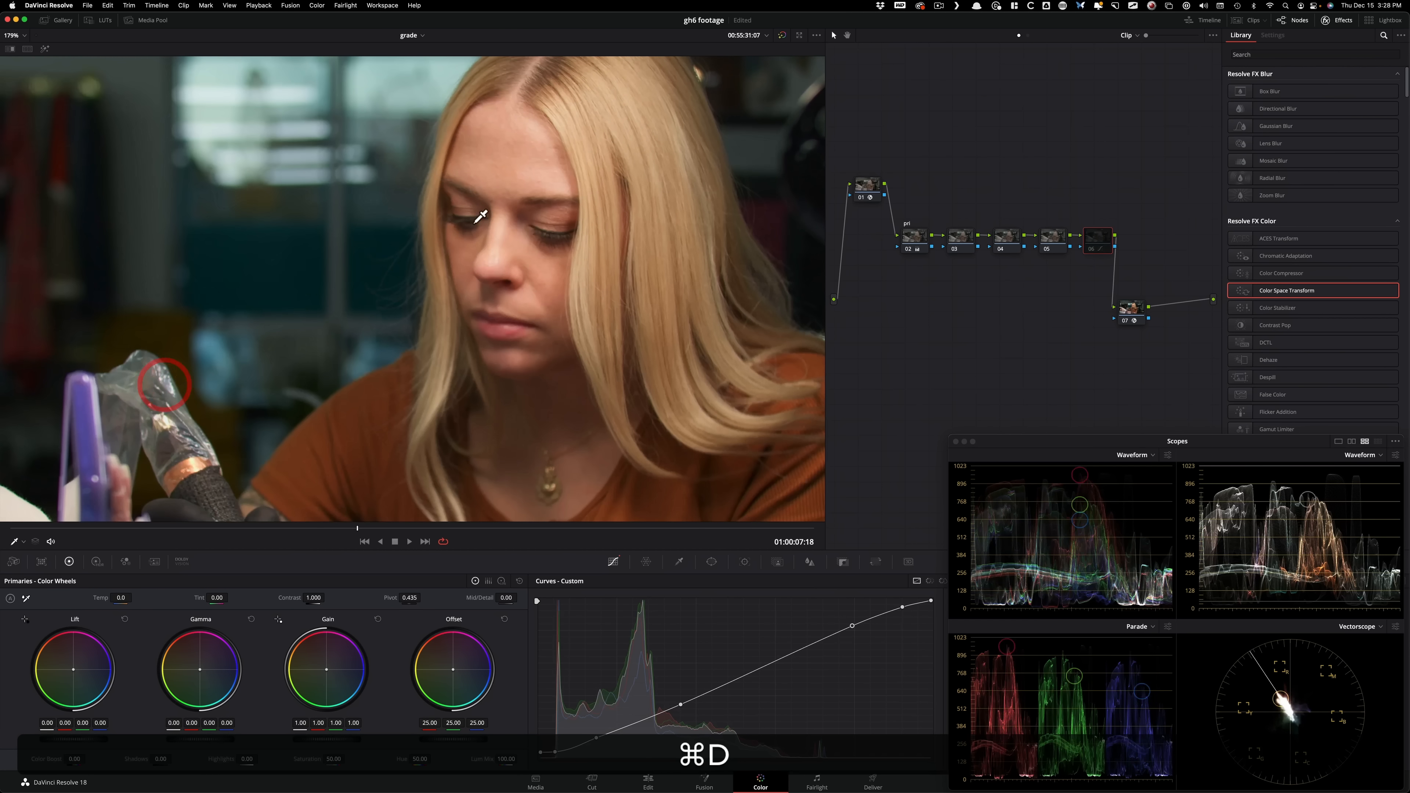
{"action": "key", "text": "super+3"}
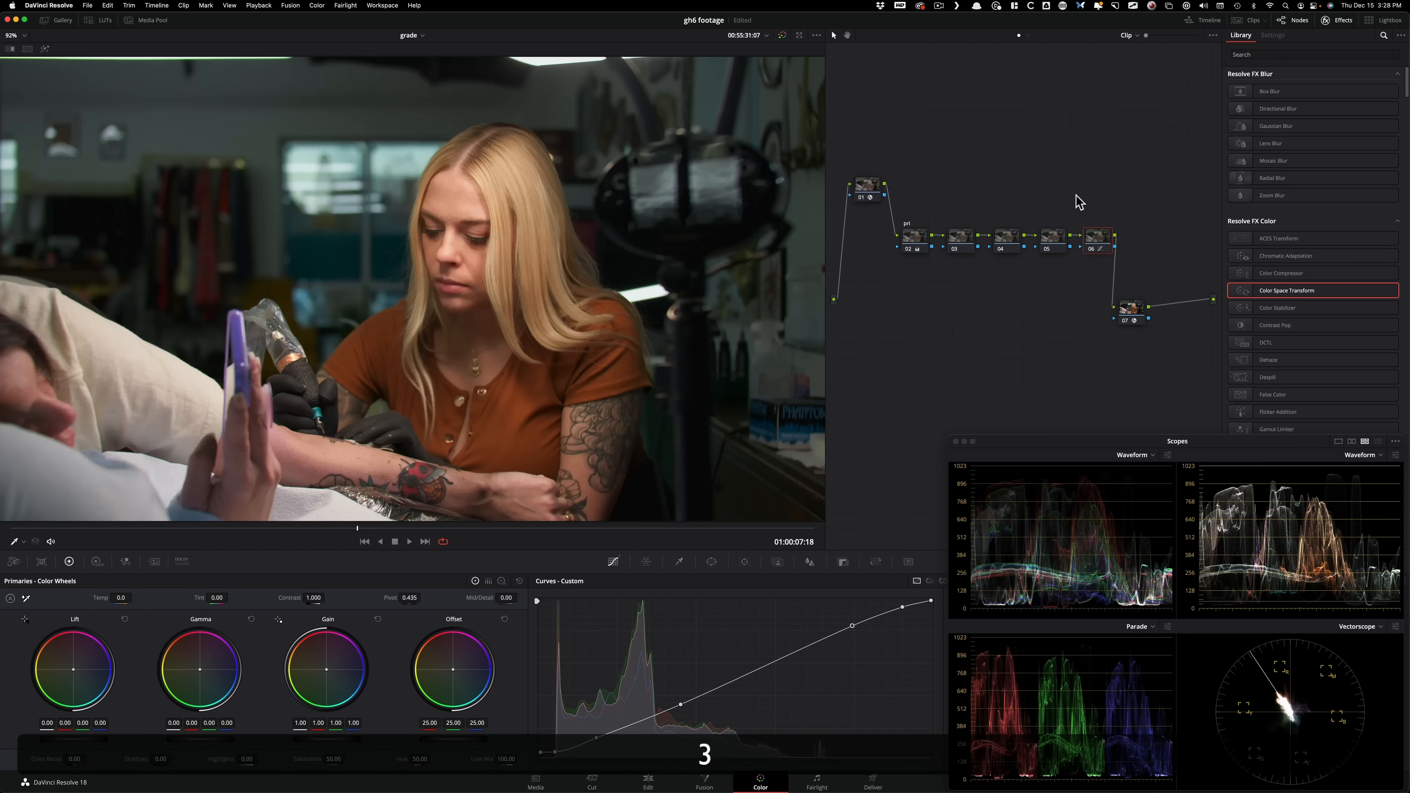
{"action": "left_click", "coordinate": [998, 187]}
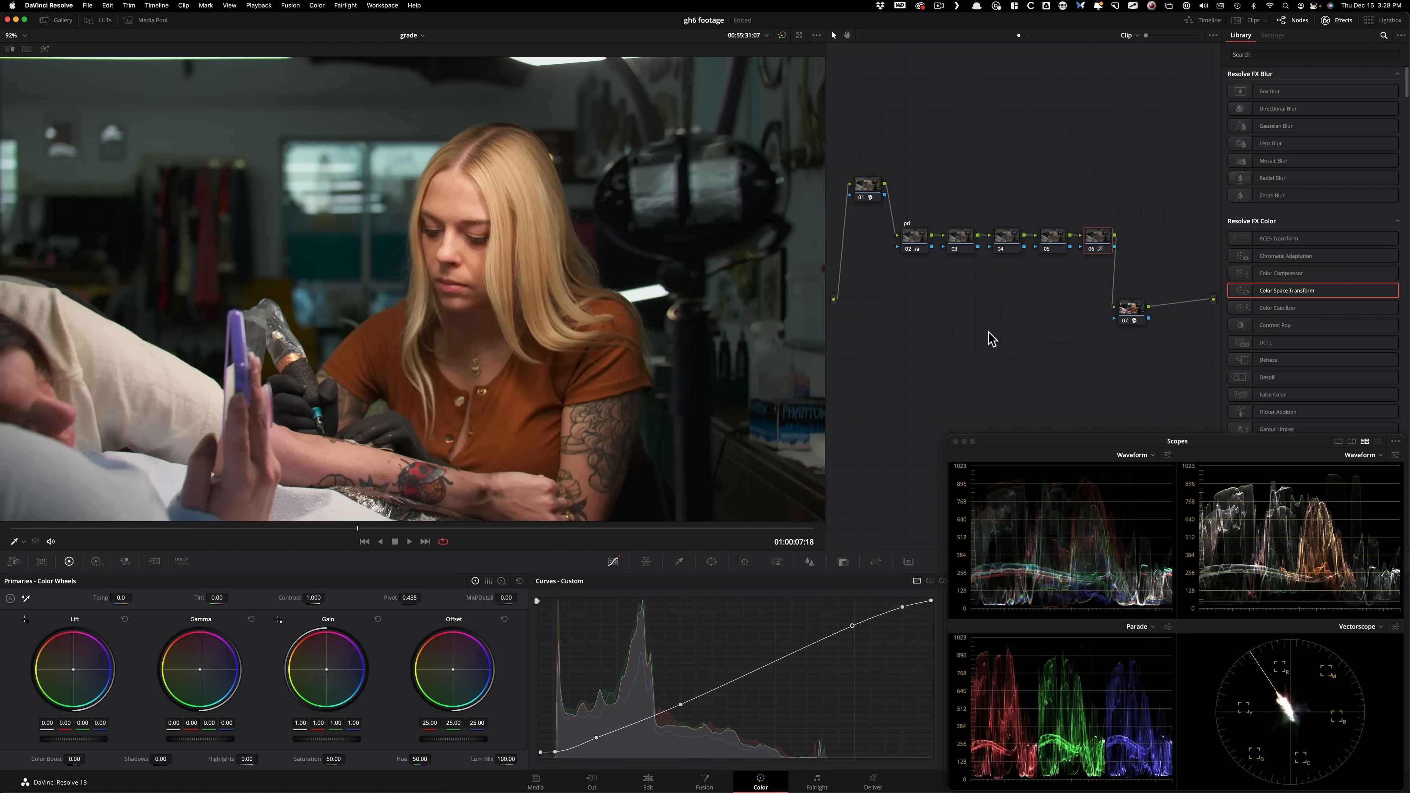
{"action": "left_click", "coordinate": [981, 204]}
{"action": "left_click", "coordinate": [983, 187]}
{"action": "left_click", "coordinate": [959, 239]}
{"action": "left_click", "coordinate": [1005, 237]}
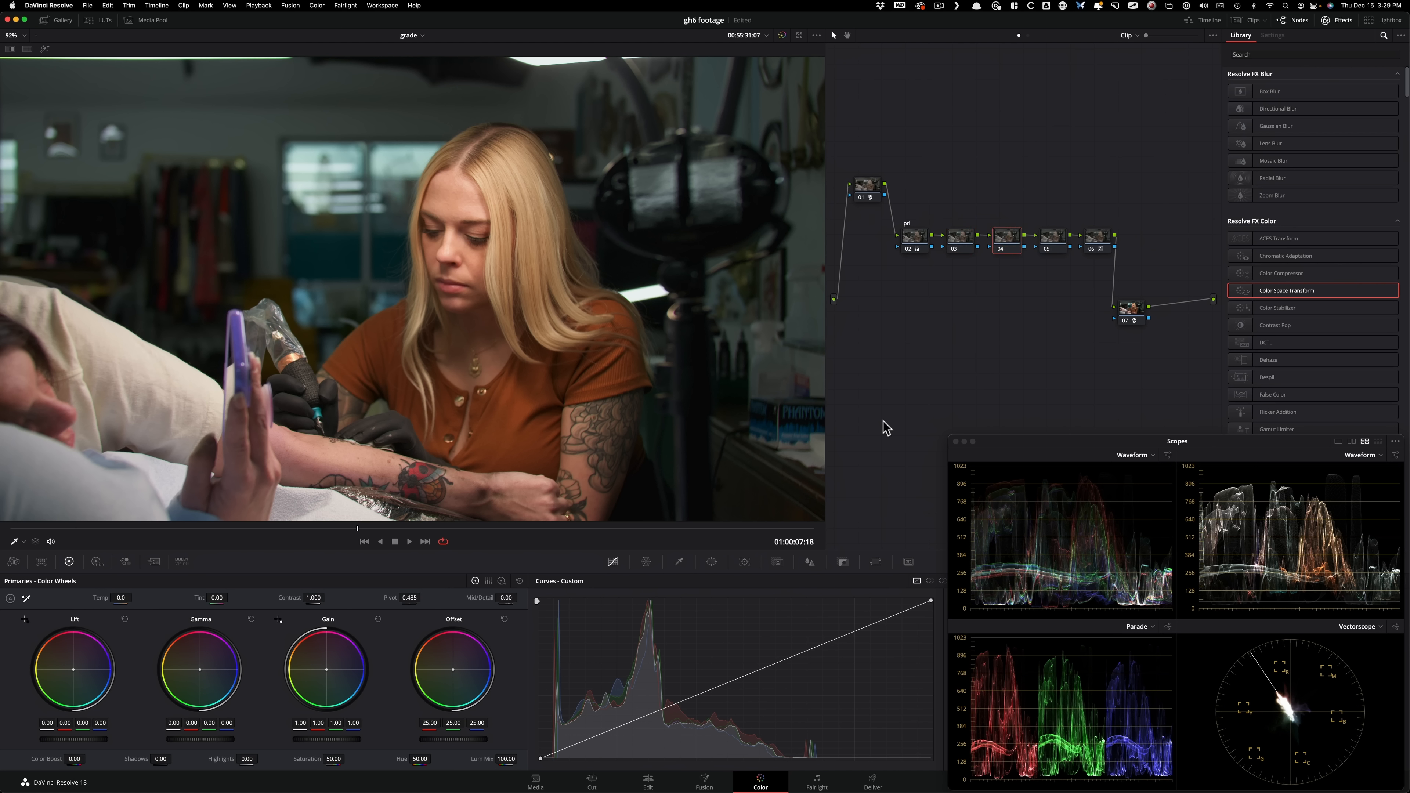
- Sample the skin on the woman's forehead with node 03's HSL qualifier and highlight the resulting selection
{"action": "left_click", "coordinate": [954, 185]}
{"action": "left_click", "coordinate": [957, 232]}
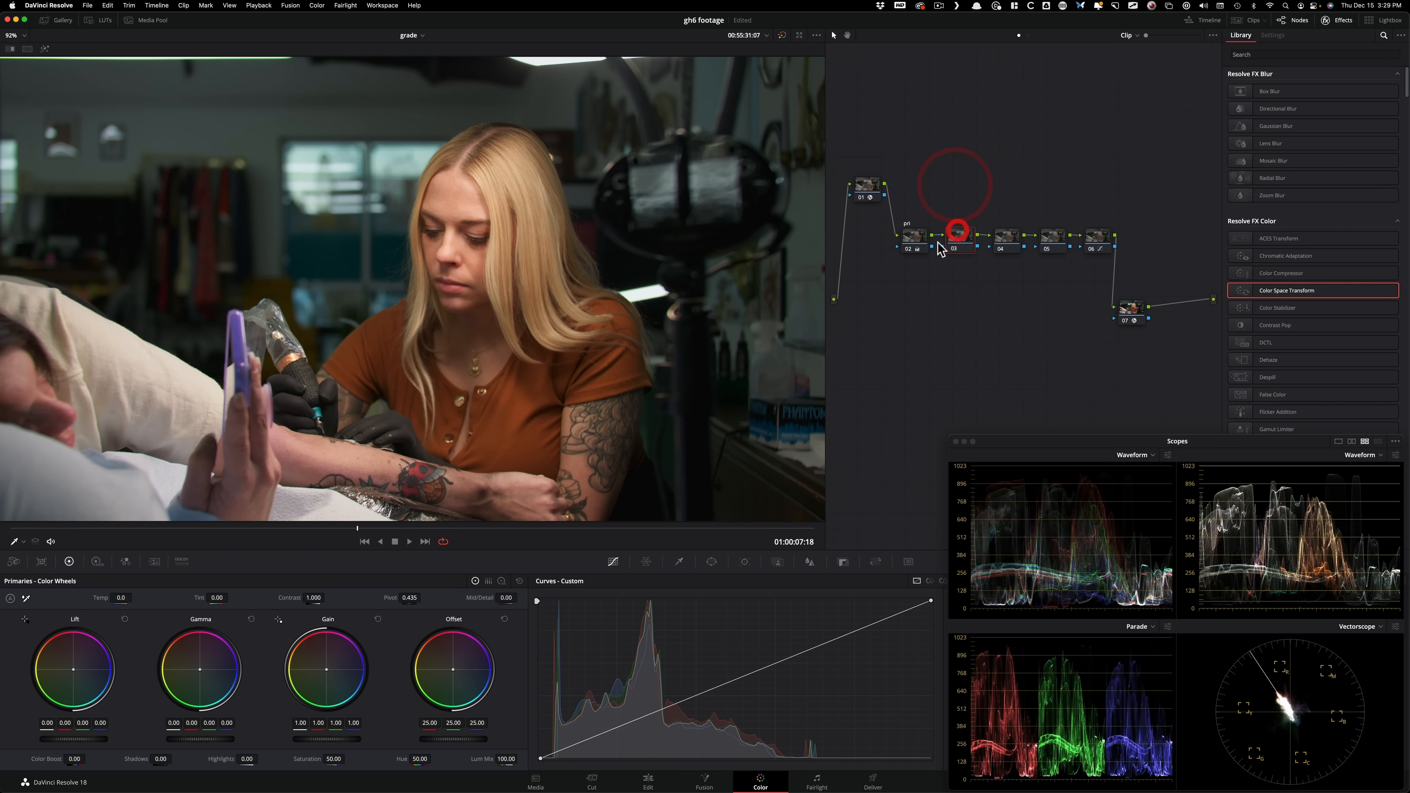
{"action": "left_click", "coordinate": [678, 562]}
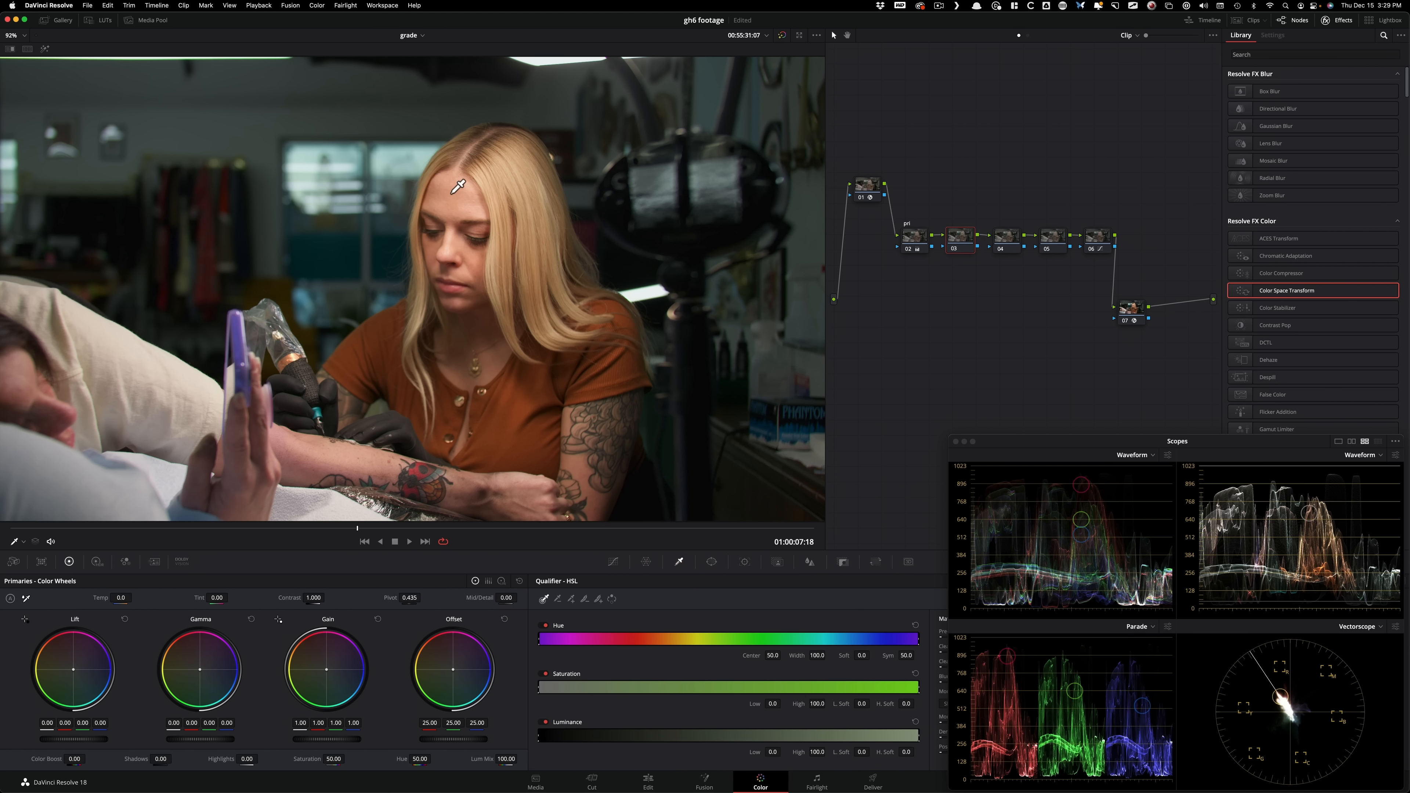
{"action": "left_click", "coordinate": [464, 204]}
{"action": "key", "text": "shift+h"}
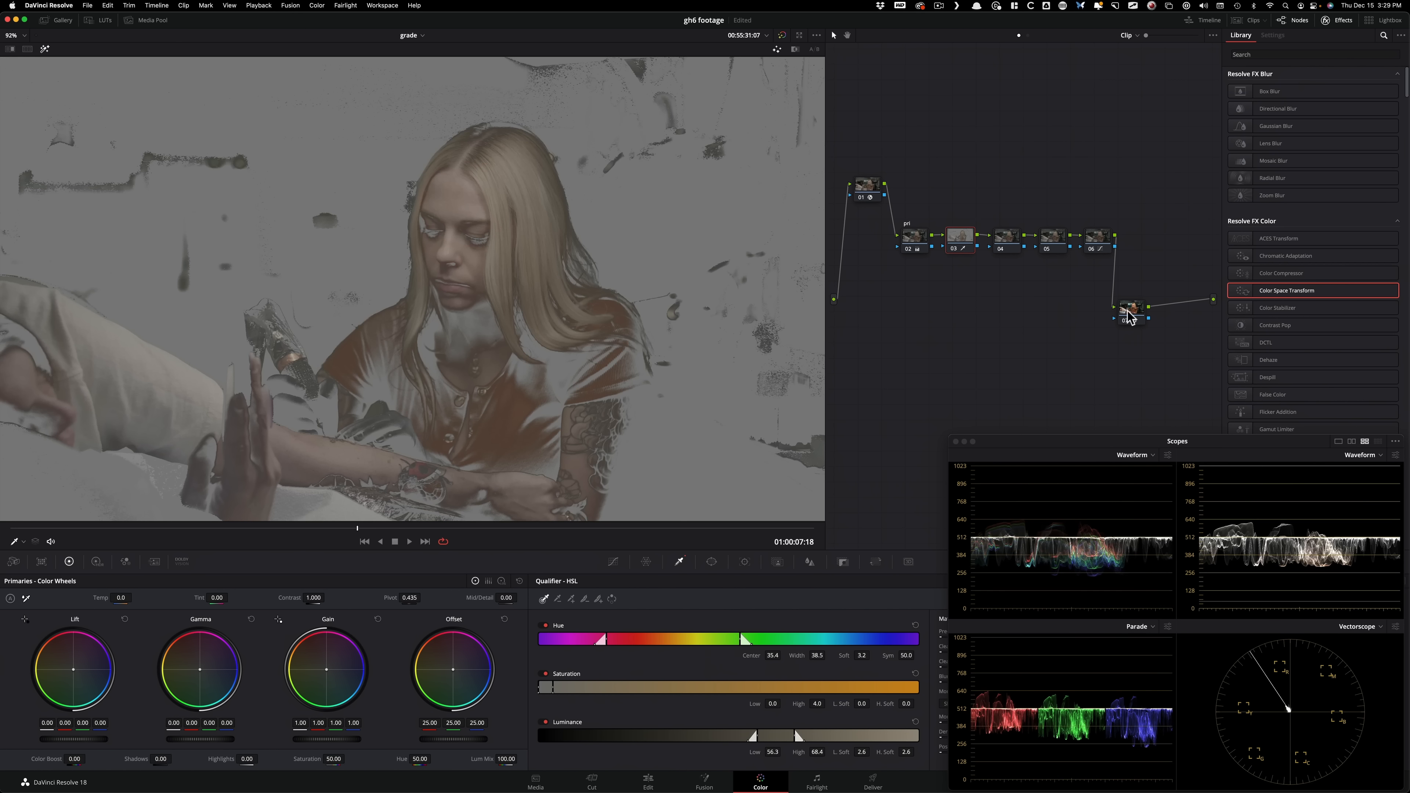
- Refine node 03's skin key to hue center 31.1, width 23.2 and saturation 1.0–2.4, with blur radius 4.7 and denoise 12.6, and turn off highlighting
{"action": "key", "text": "3"}
{"action": "left_click", "coordinate": [685, 310]}
{"action": "left_click_drag", "start_coordinate": [1204, 442], "coordinate": [1196, 262]}
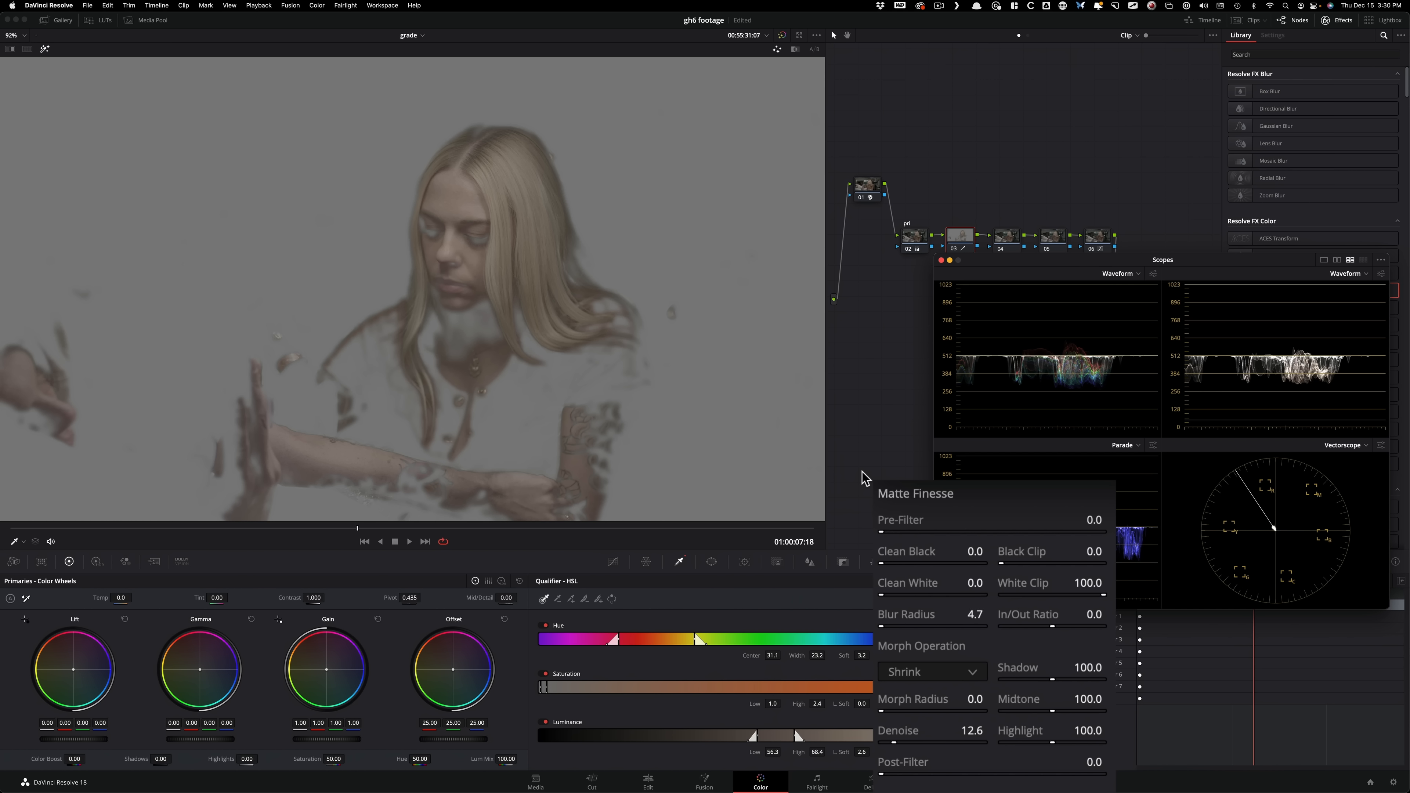
{"action": "key", "text": "shift+h"}
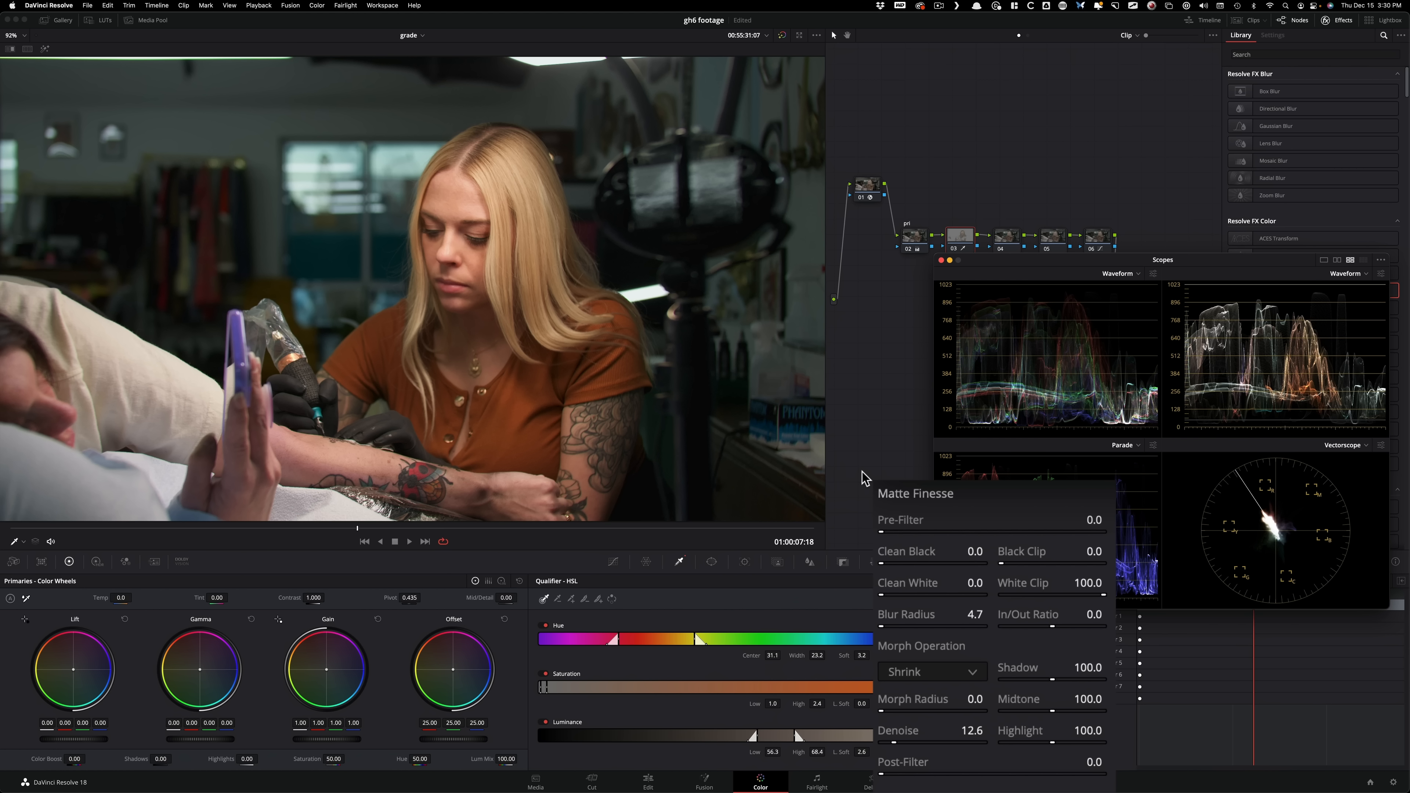
{"action": "left_click_drag", "start_coordinate": [1069, 276], "coordinate": [1081, 458]}
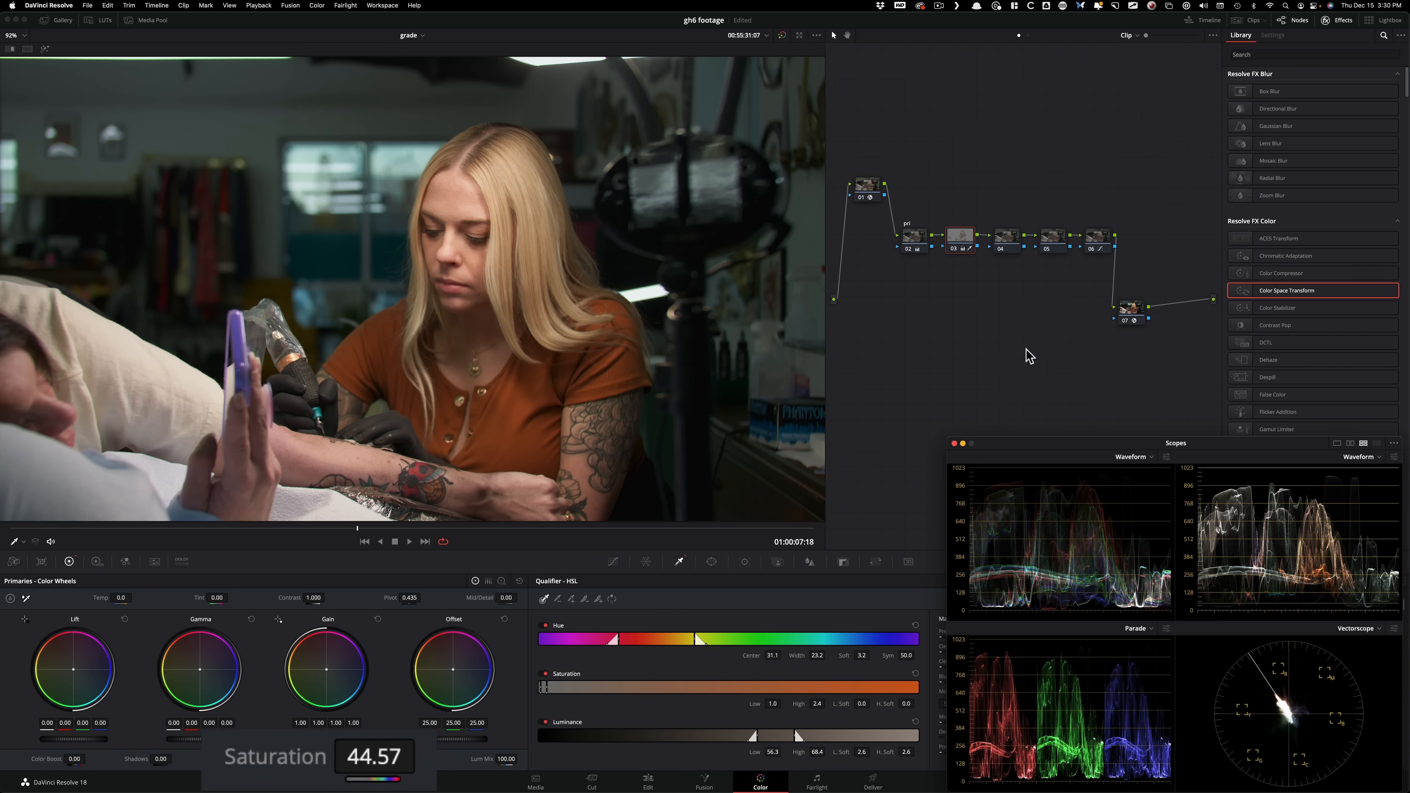
- Set node 03's saturation to 44.27, comparing the skin tones with the node off and on
{"action": "key", "text": "super+d"}
{"action": "key", "text": "super+d"}
{"action": "key", "text": "super+d"}
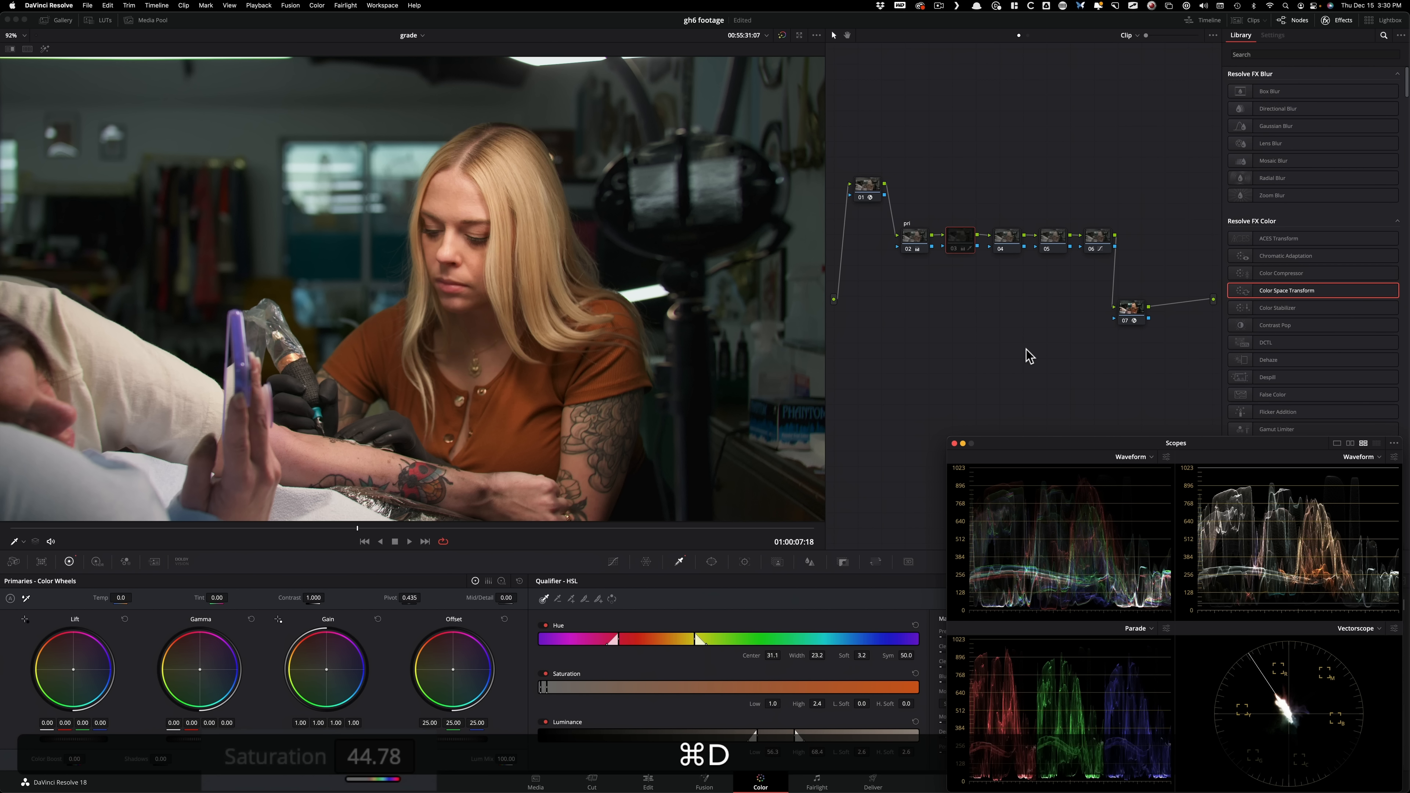
{"action": "key", "text": "super+d"}
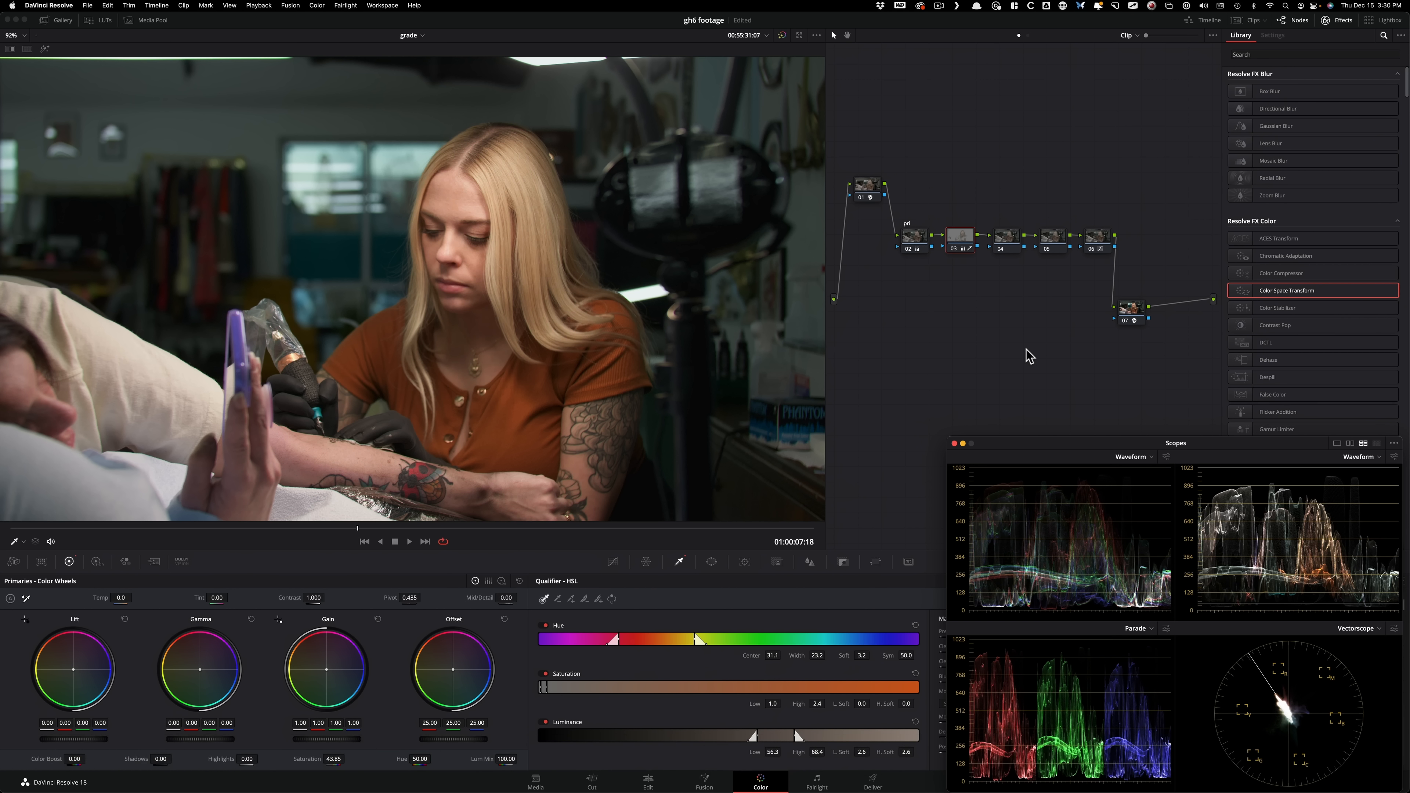
{"action": "key", "text": "super+d"}
{"action": "key", "text": "super+d"}
{"action": "key", "text": "super+d"}
{"action": "key", "text": "super+d"}
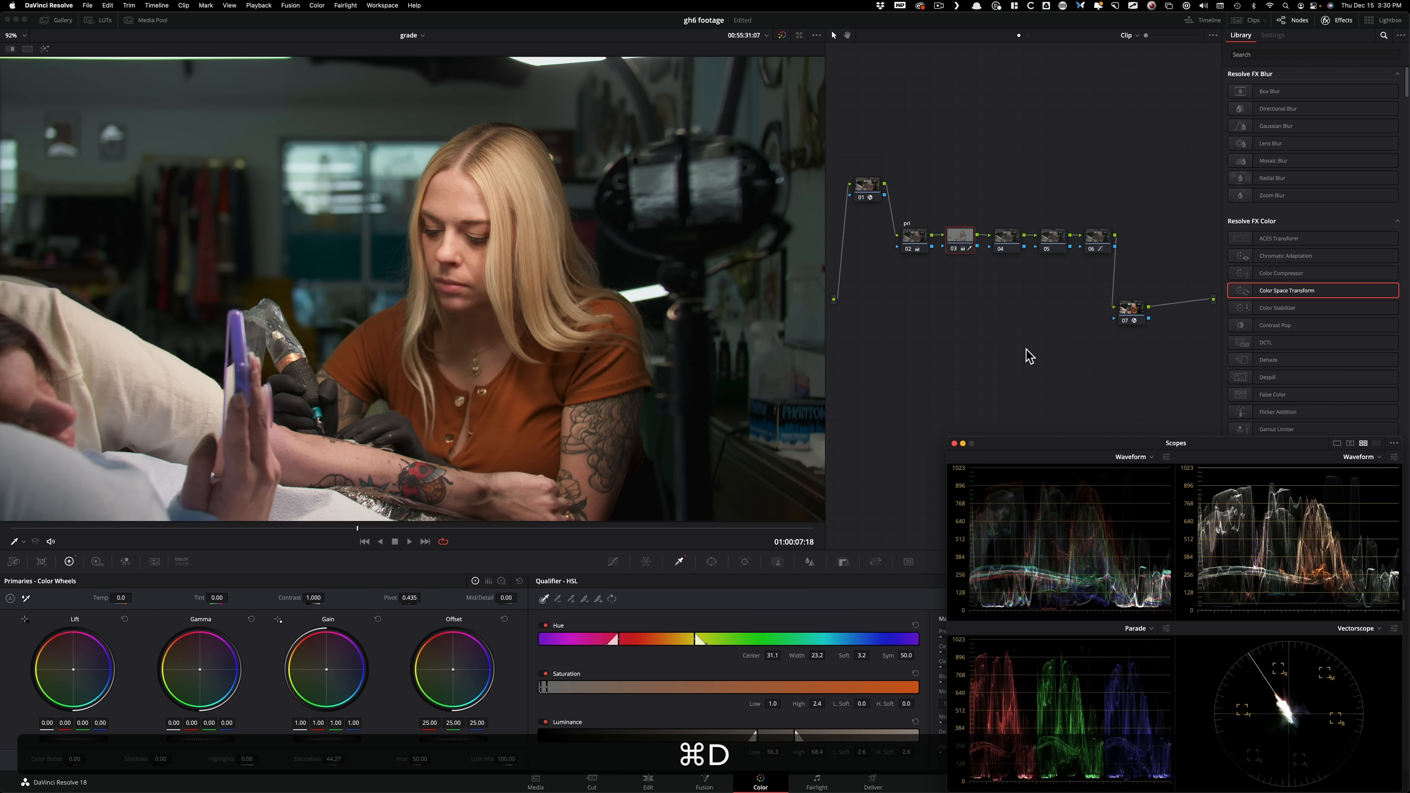
{"action": "key", "text": "super+d"}
{"action": "key", "text": "super+d"}
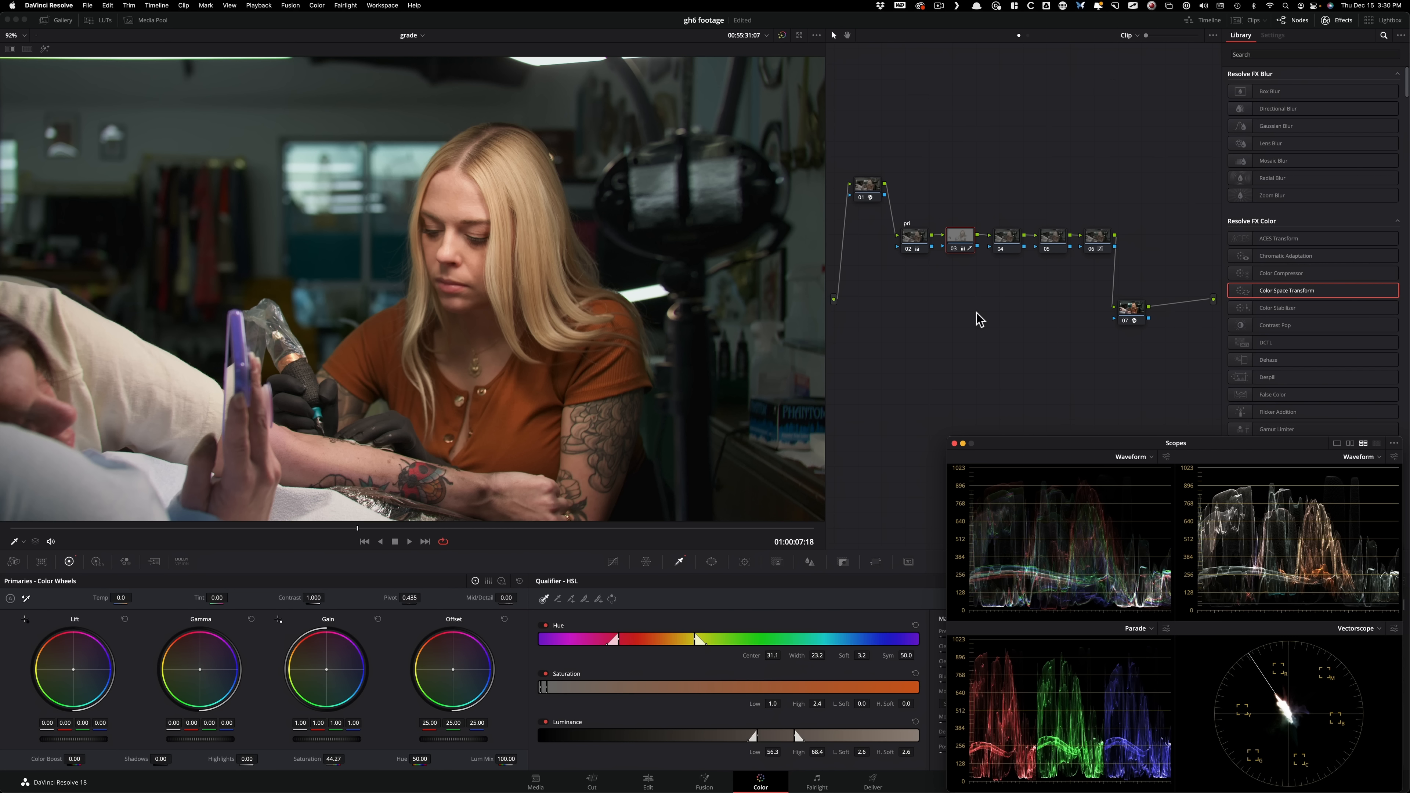
- Compare the woman's skin with and without node 03's reduced saturation
{"action": "key", "text": "super+d"}
{"action": "key", "text": "super+d"}
{"action": "key", "text": "super+d"}
{"action": "key", "text": "super+d"}
{"action": "key", "text": "super+d"}
{"action": "key", "text": "super+d"}
{"action": "key", "text": "super+d"}
- Move the last three serial nodes further along the chain and add an Outside node after node 03
{"action": "left_click", "coordinate": [1006, 168]}
{"action": "left_click", "coordinate": [979, 202]}
{"action": "key", "text": "super+d"}
{"action": "left_click_drag", "start_coordinate": [1001, 219], "coordinate": [1057, 239]}
{"action": "left_click", "coordinate": [953, 239]}
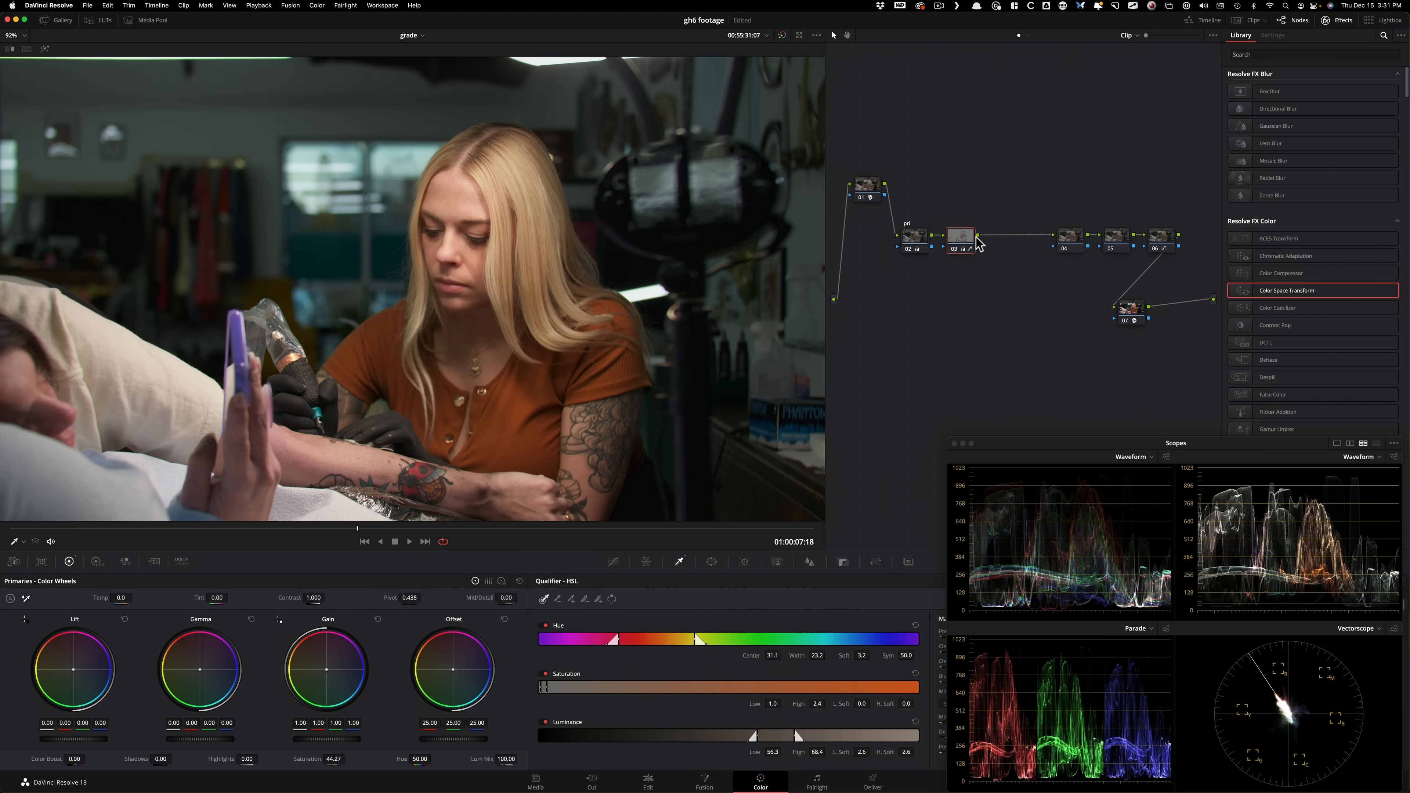
{"action": "right_click", "coordinate": [961, 244]}
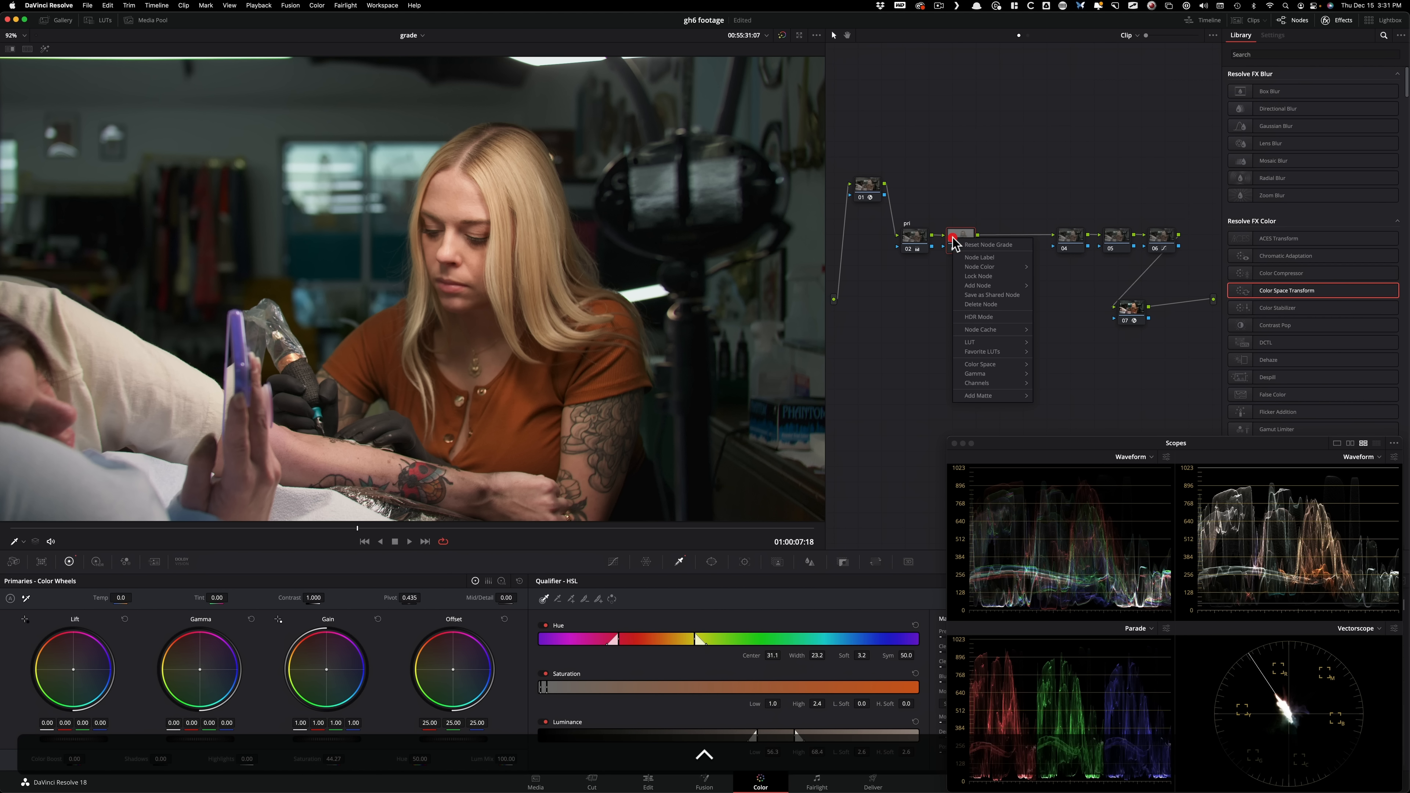
{"action": "mouse_move", "coordinate": [1004, 286]}
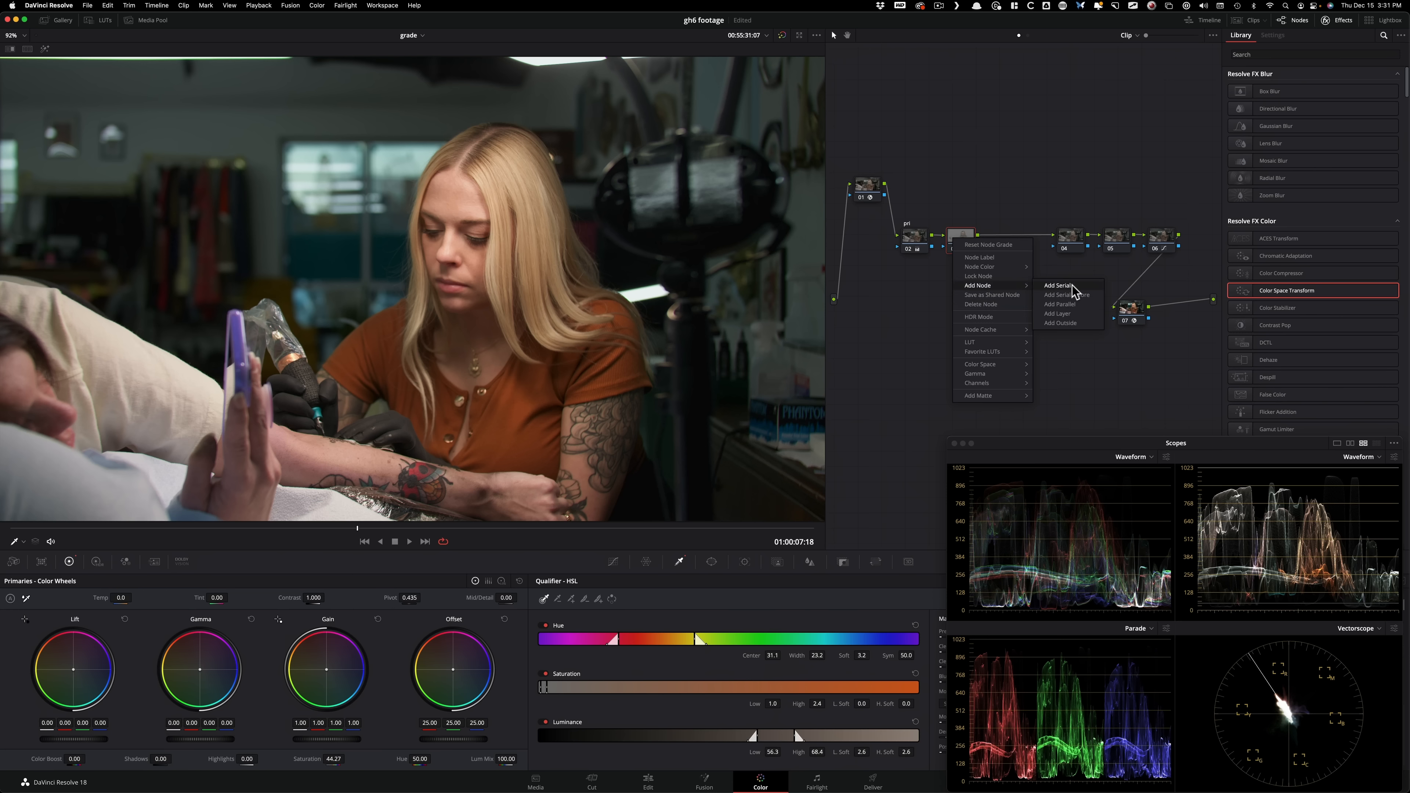
{"action": "left_click", "coordinate": [1073, 324]}
- Select the new outside node 04 and check its selection with highlighting switched on and off
{"action": "left_click", "coordinate": [1005, 239]}
{"action": "key", "text": "shift+h"}
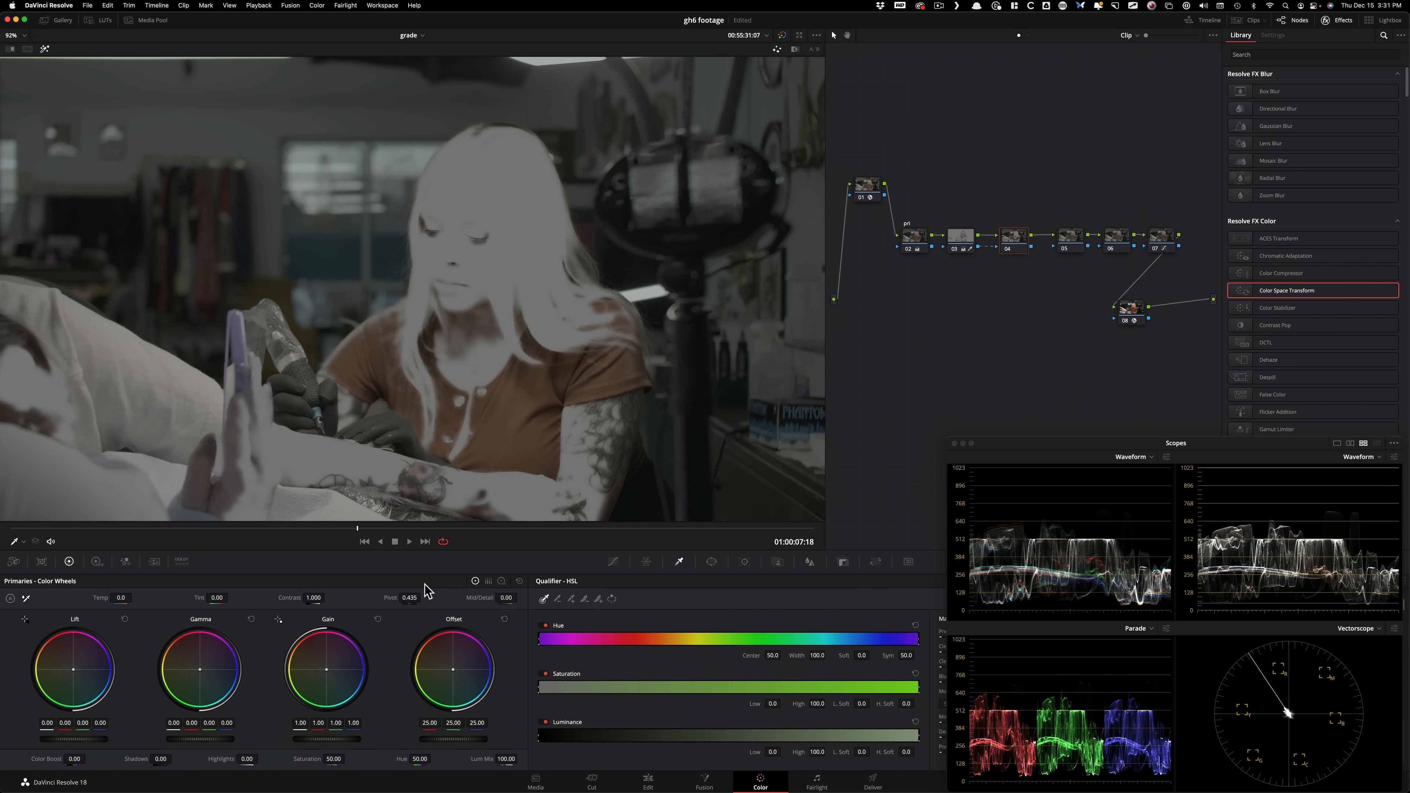
{"action": "key", "text": "shift+h"}
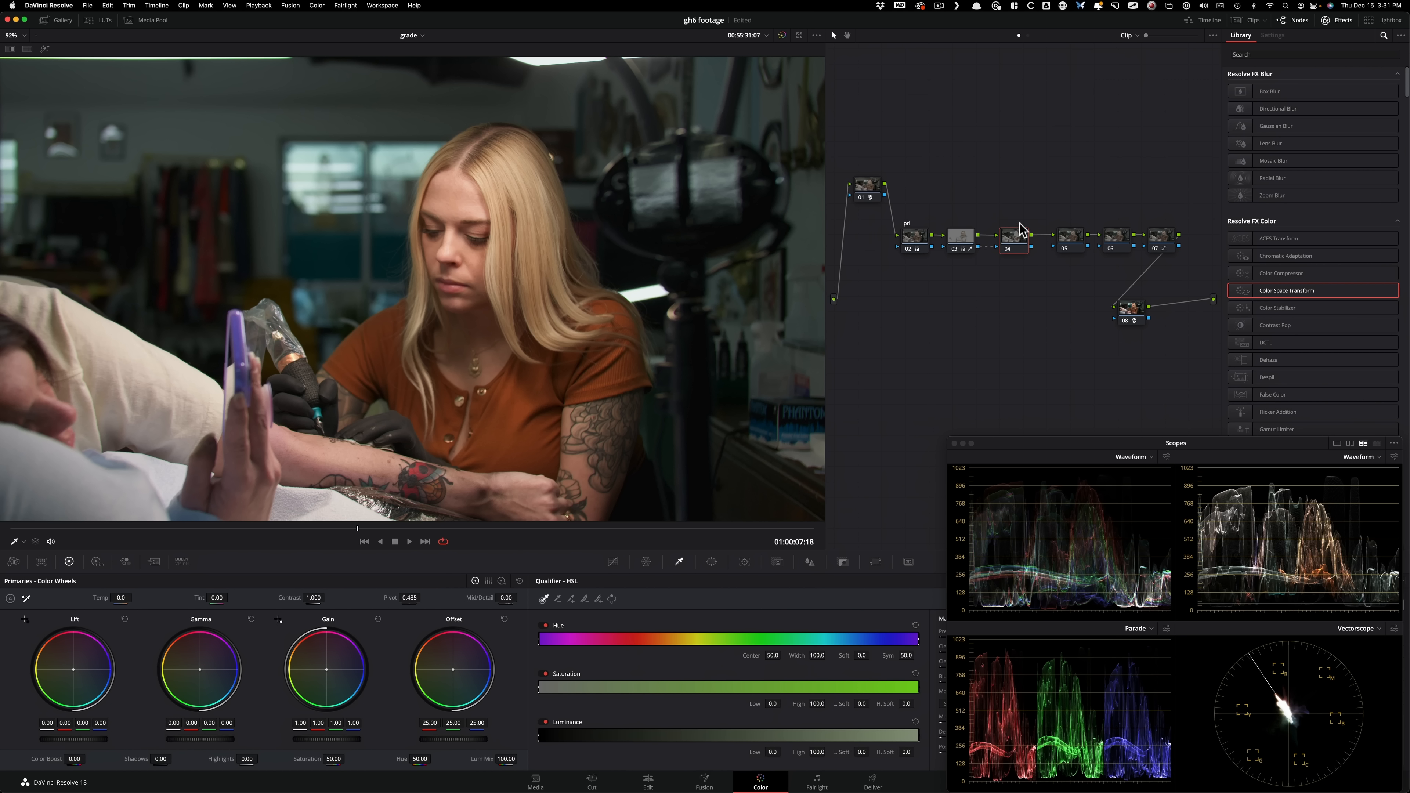
- Set node 04's green offset to 26.00 using the Full Printer Light adjustments
{"action": "left_click", "coordinate": [321, 6]}
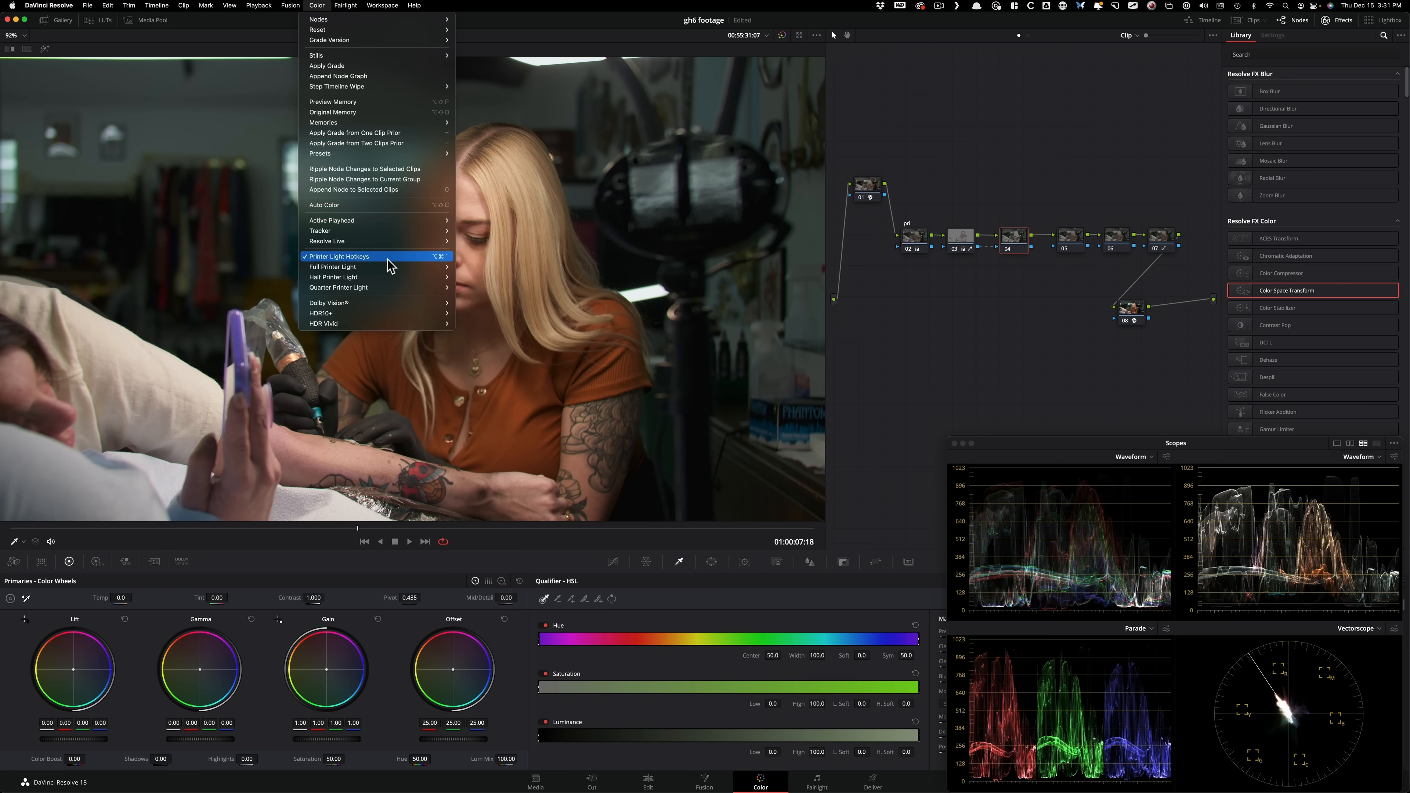
{"action": "mouse_move", "coordinate": [373, 269]}
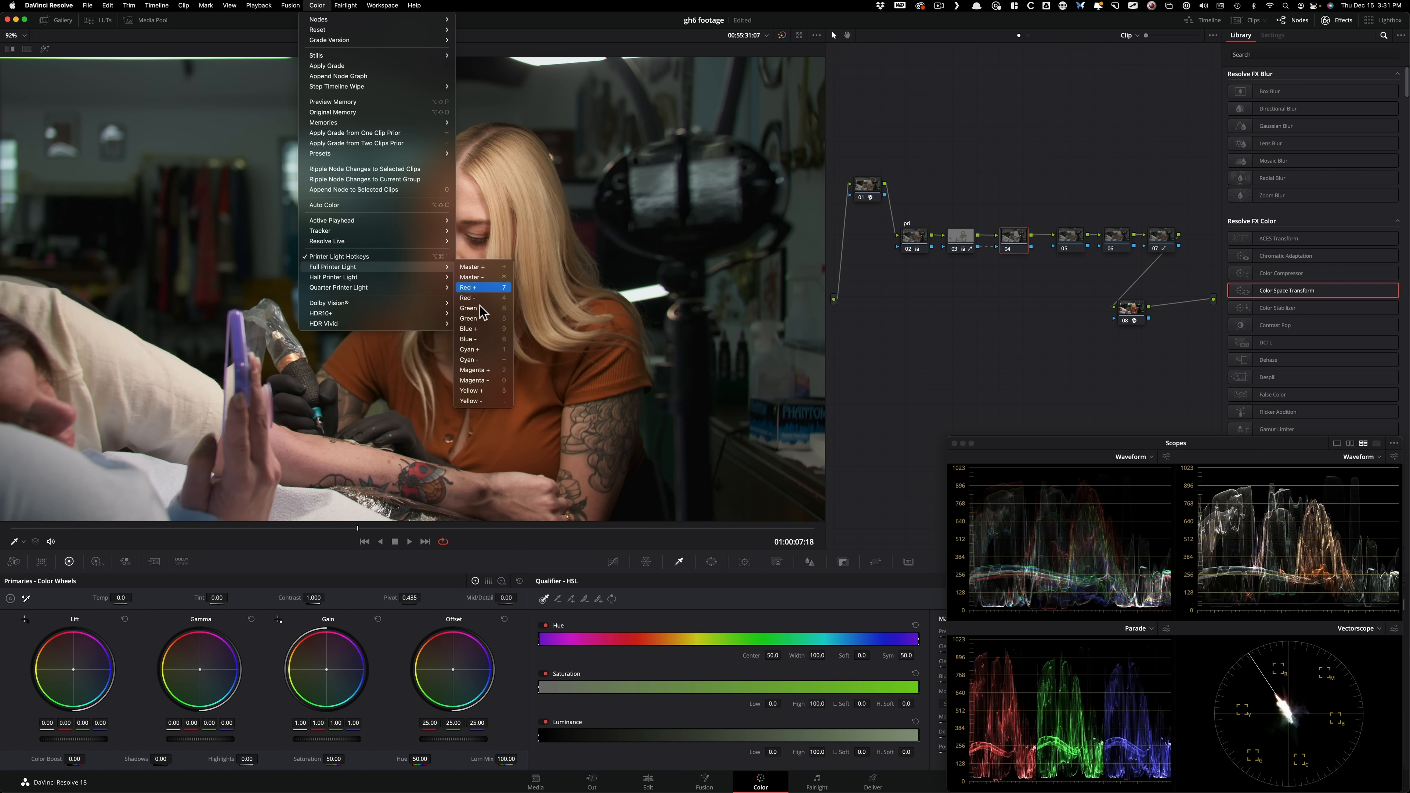
{"action": "left_click", "coordinate": [954, 329]}
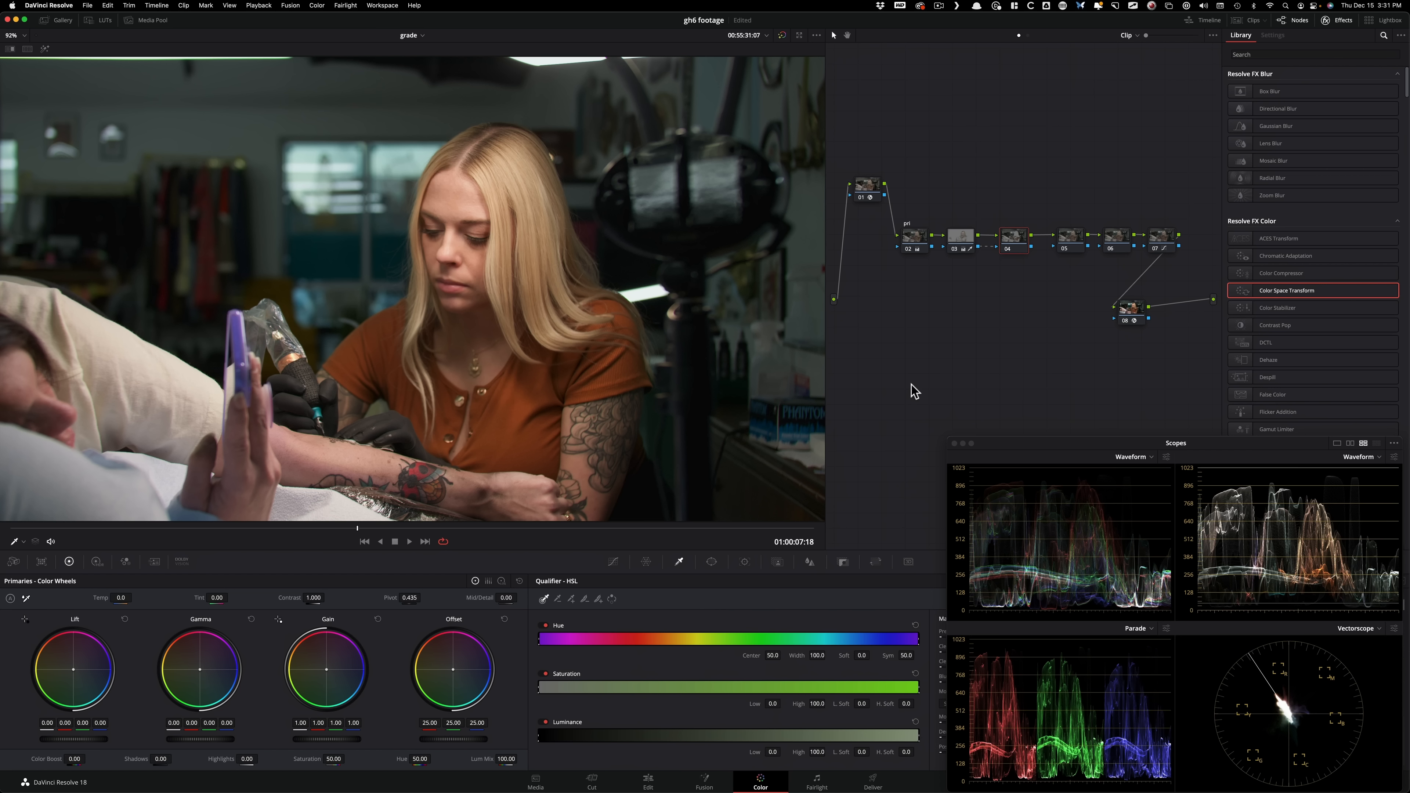
{"action": "key", "text": "8"}
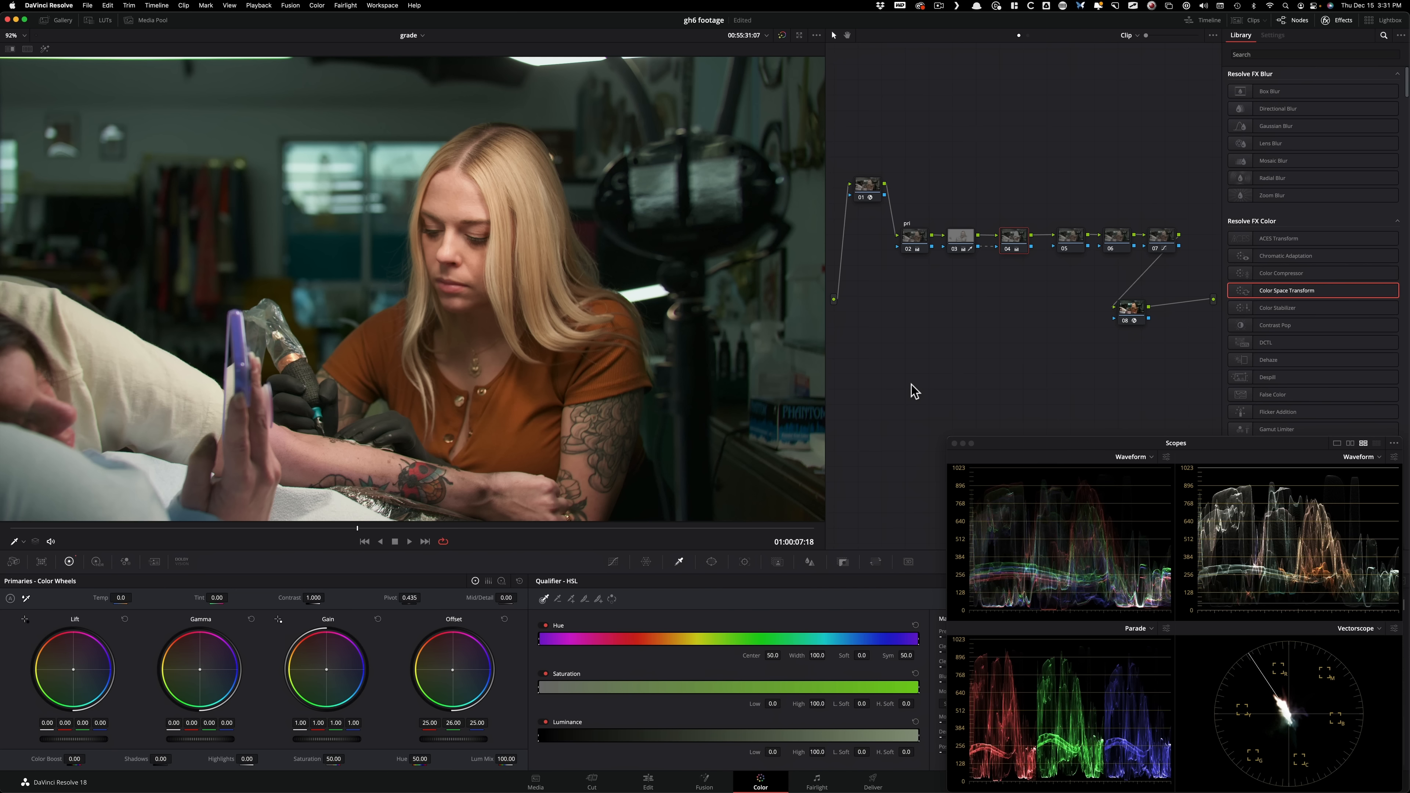
{"action": "key", "text": "8"}
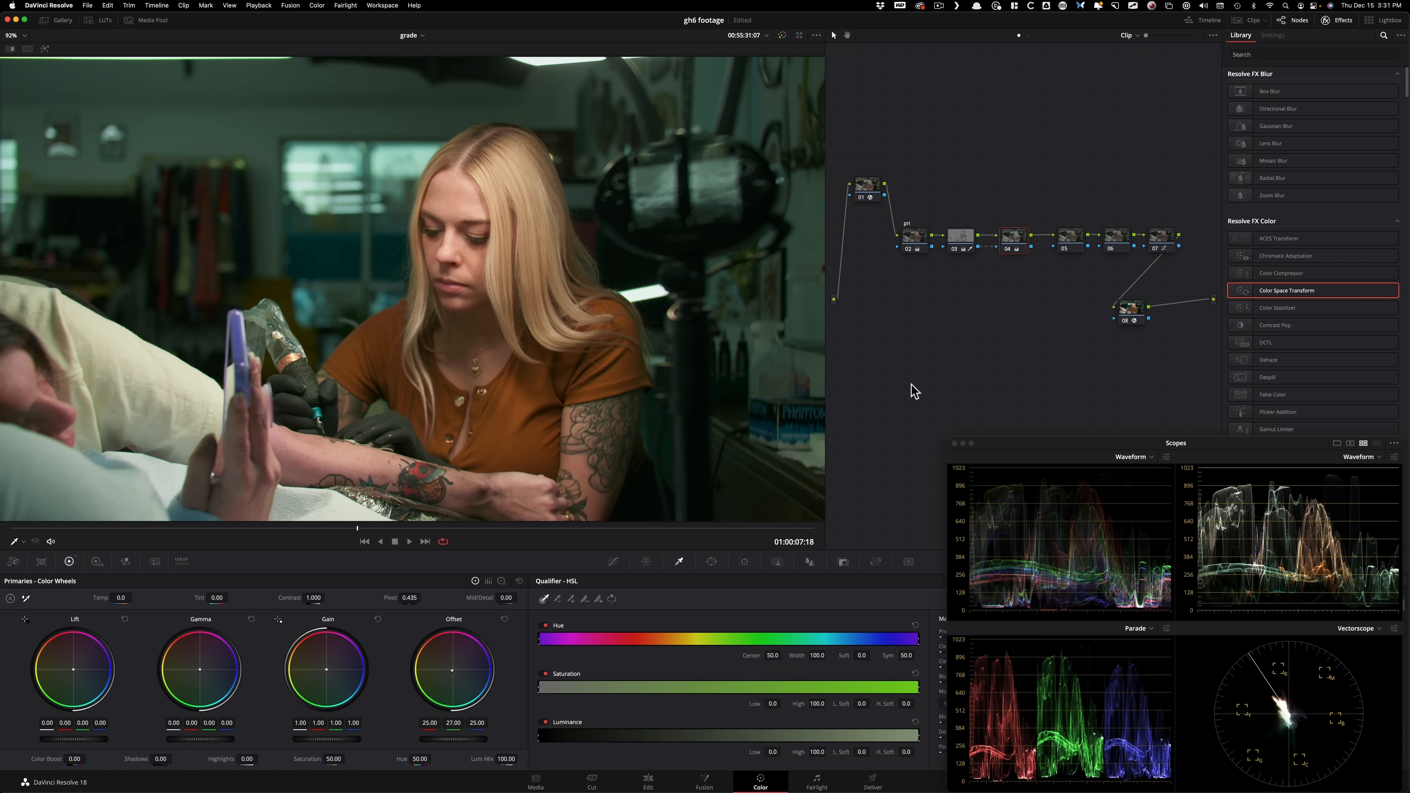
{"action": "key", "text": "5"}
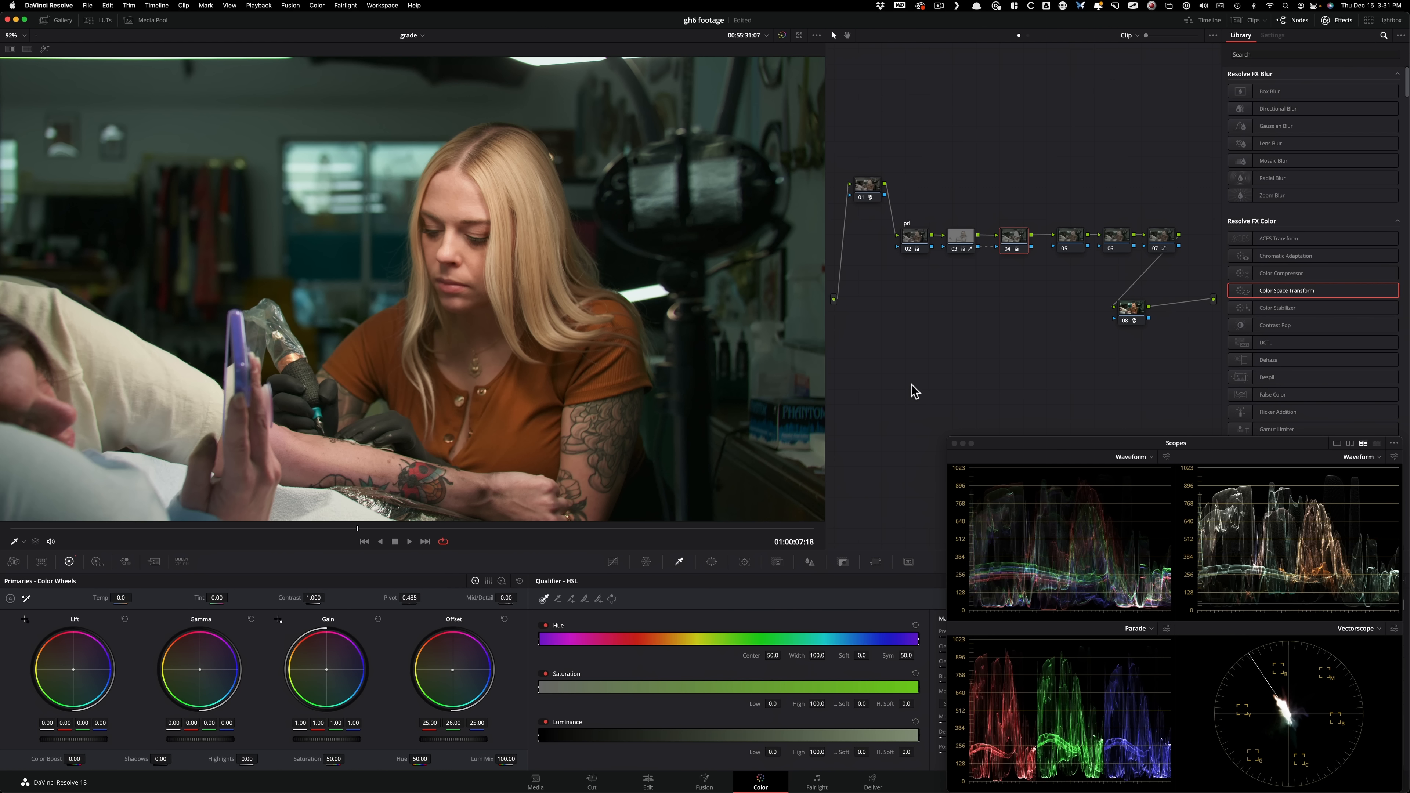
- Examine enlarged background areas and the full frame with node 04's green offset off and on
{"action": "key", "text": "super+d"}
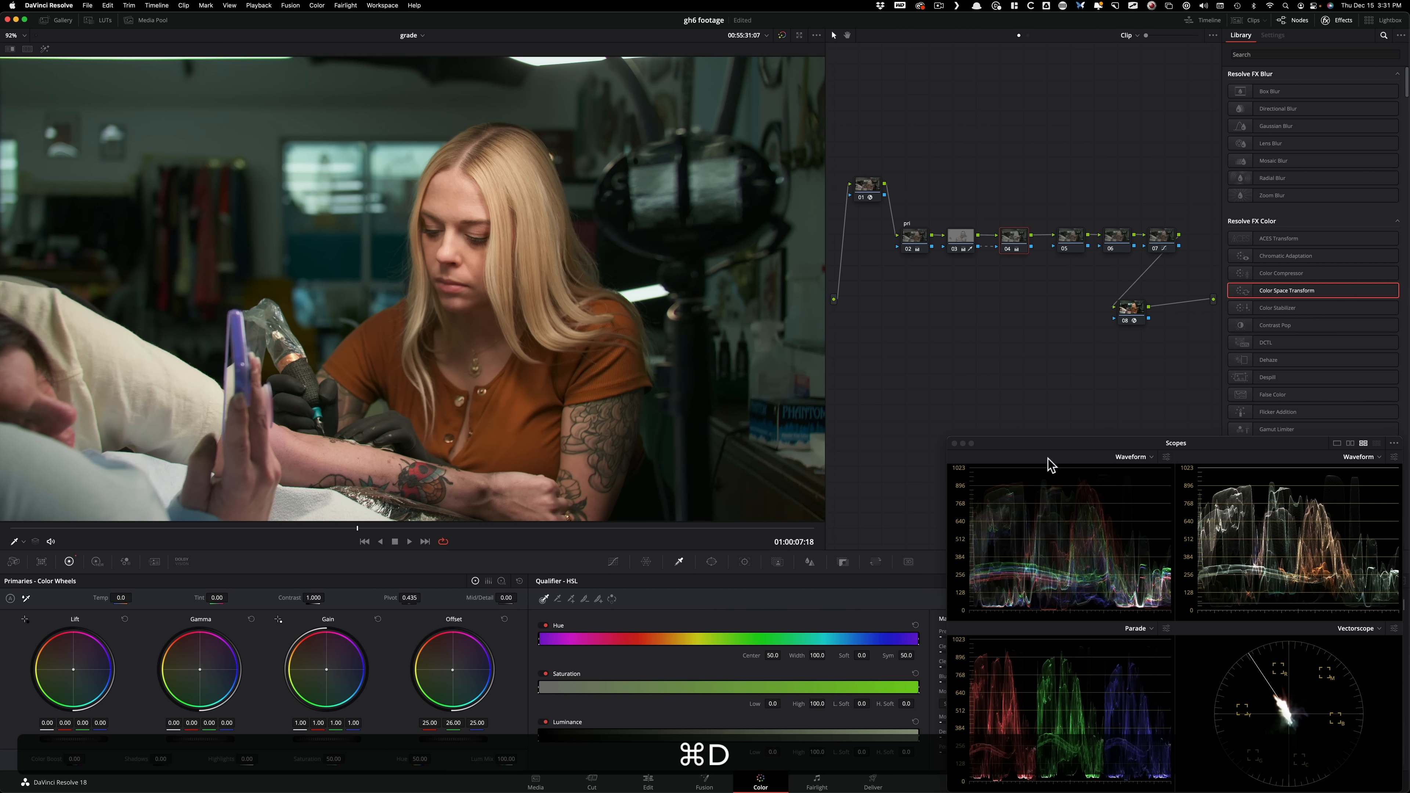
{"action": "scroll", "coordinate": [125, 132], "scroll_direction": "up", "scroll_amount": 5}
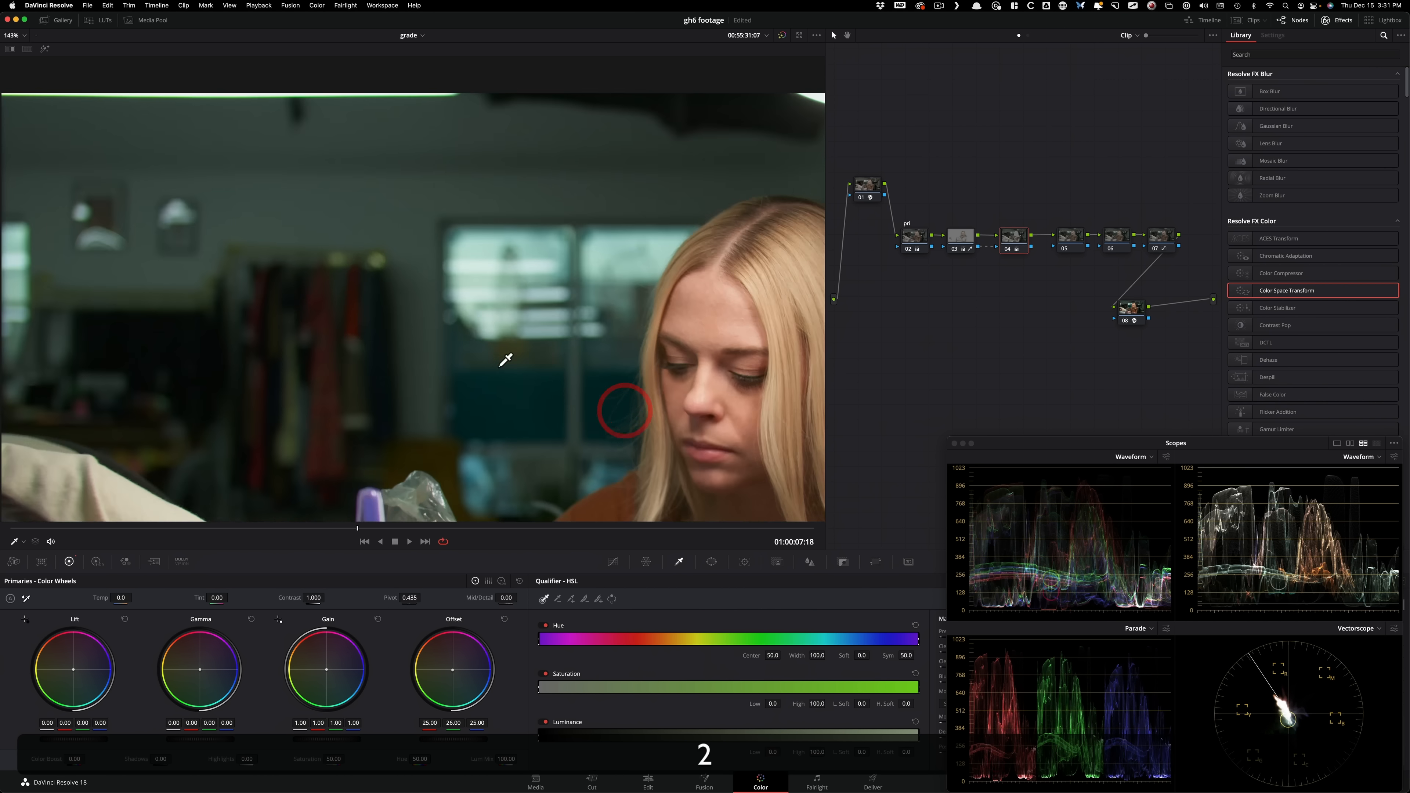
{"action": "key", "text": "shift+z"}
{"action": "key", "text": "super+d"}
{"action": "key", "text": "super+d"}
{"action": "scroll", "coordinate": [743, 312], "scroll_direction": "up", "scroll_amount": 5}
{"action": "left_click_drag", "start_coordinate": [743, 312], "coordinate": [133, 230]}
{"action": "key", "text": "super+d"}
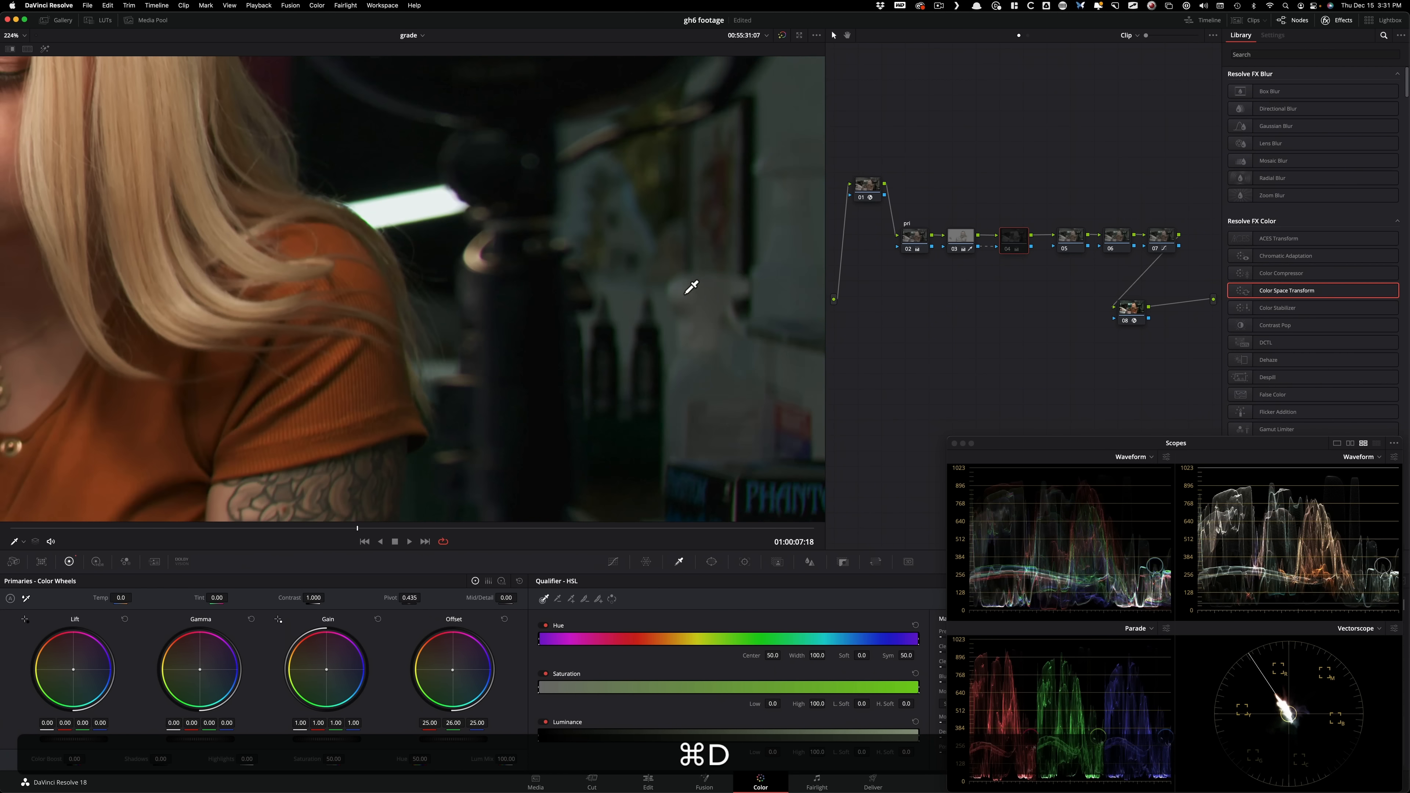
{"action": "key", "text": "super+3"}
{"action": "key", "text": "super+d"}
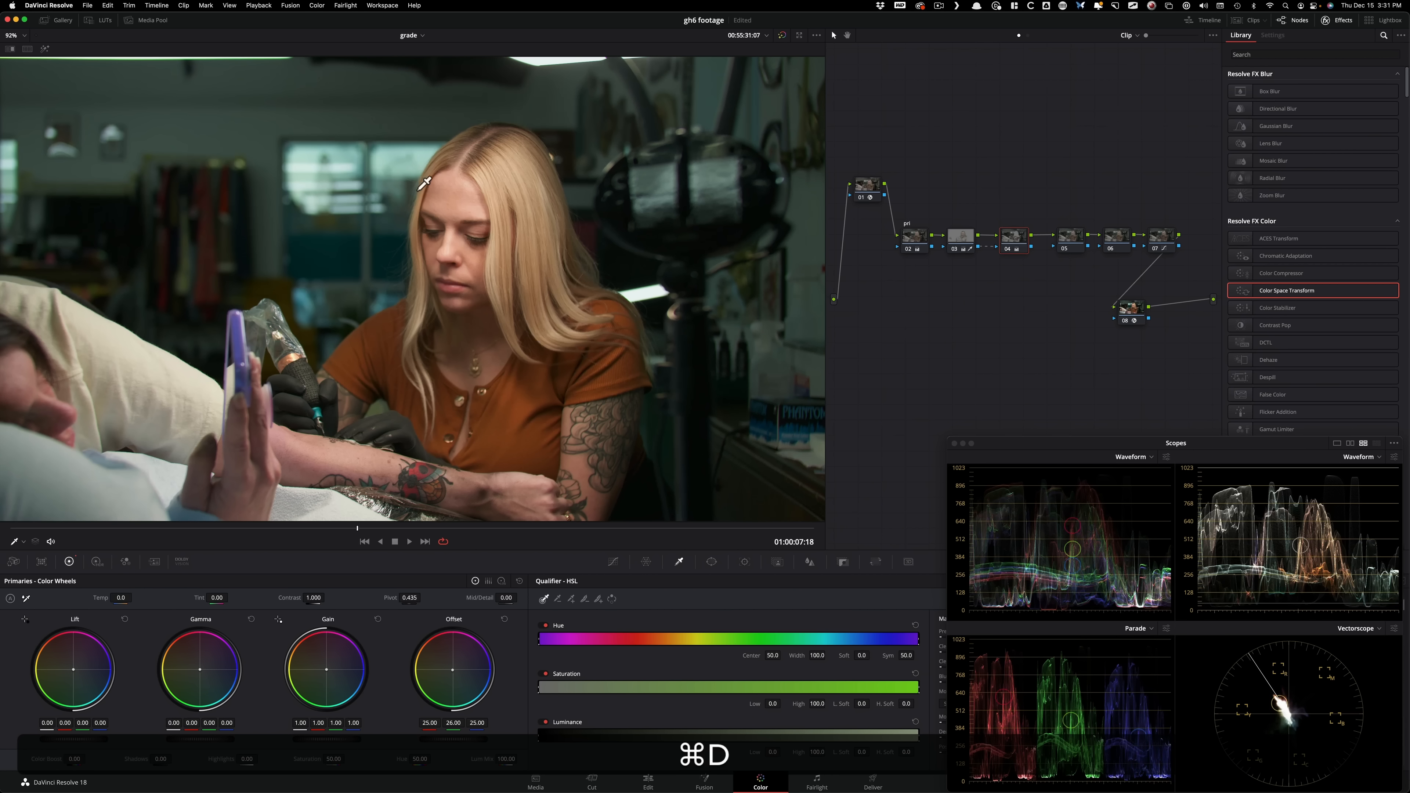
- Compare the picture with node 03 off and on, and with nodes 03 and 04 toggled together
{"action": "left_click", "coordinate": [959, 236]}
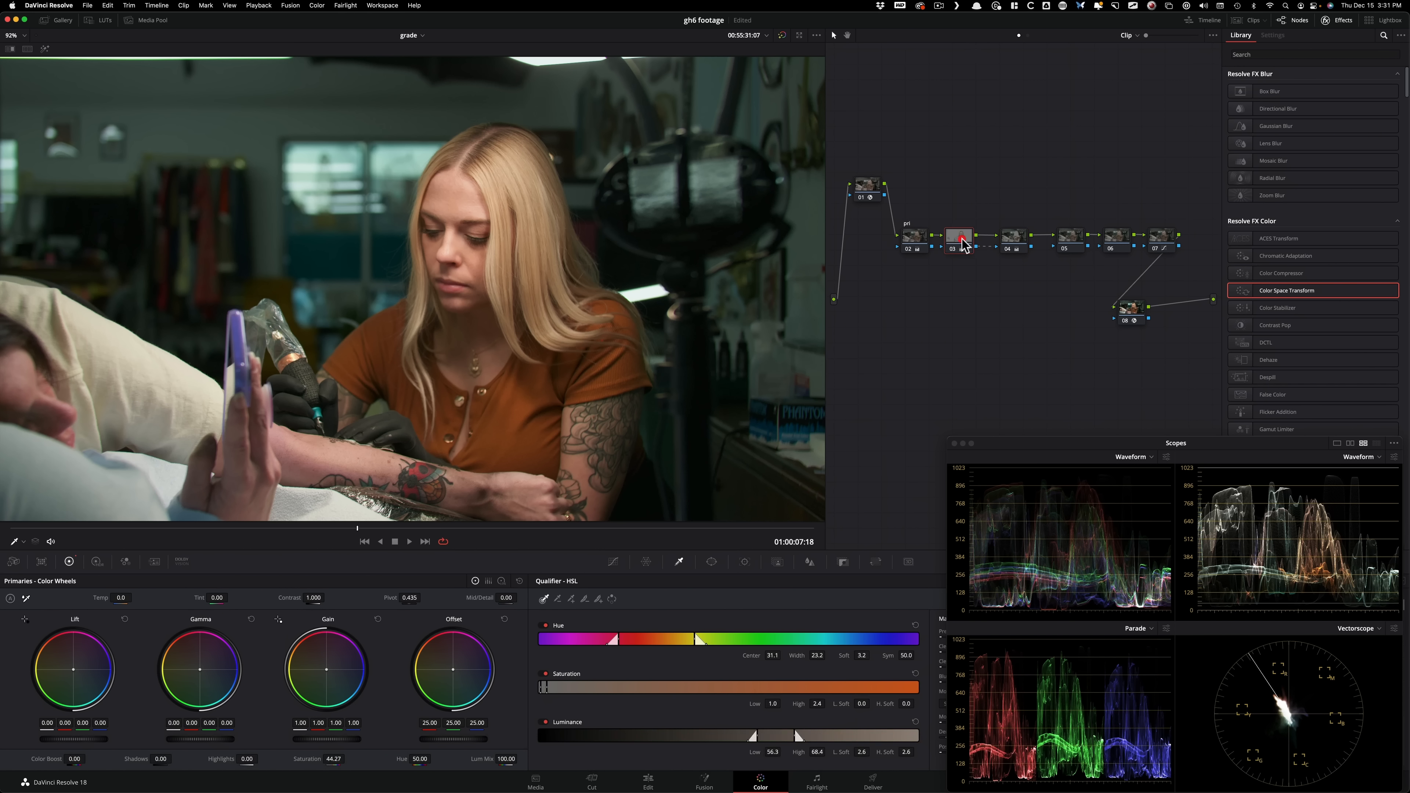
{"action": "key", "text": "super+d"}
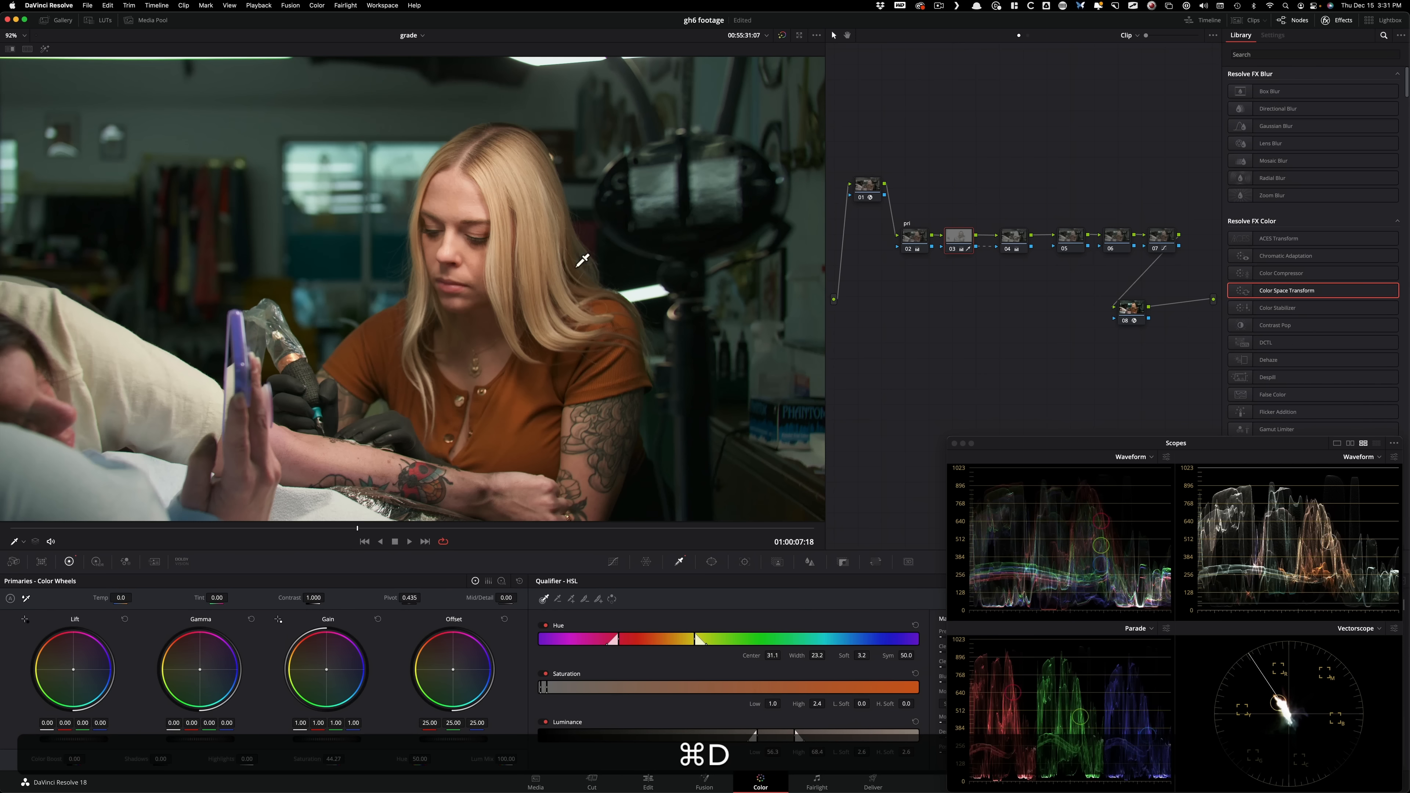
{"action": "left_click", "coordinate": [1064, 195]}
{"action": "left_click", "coordinate": [1007, 238]}
{"action": "left_click_drag", "start_coordinate": [946, 210], "coordinate": [1037, 278]}
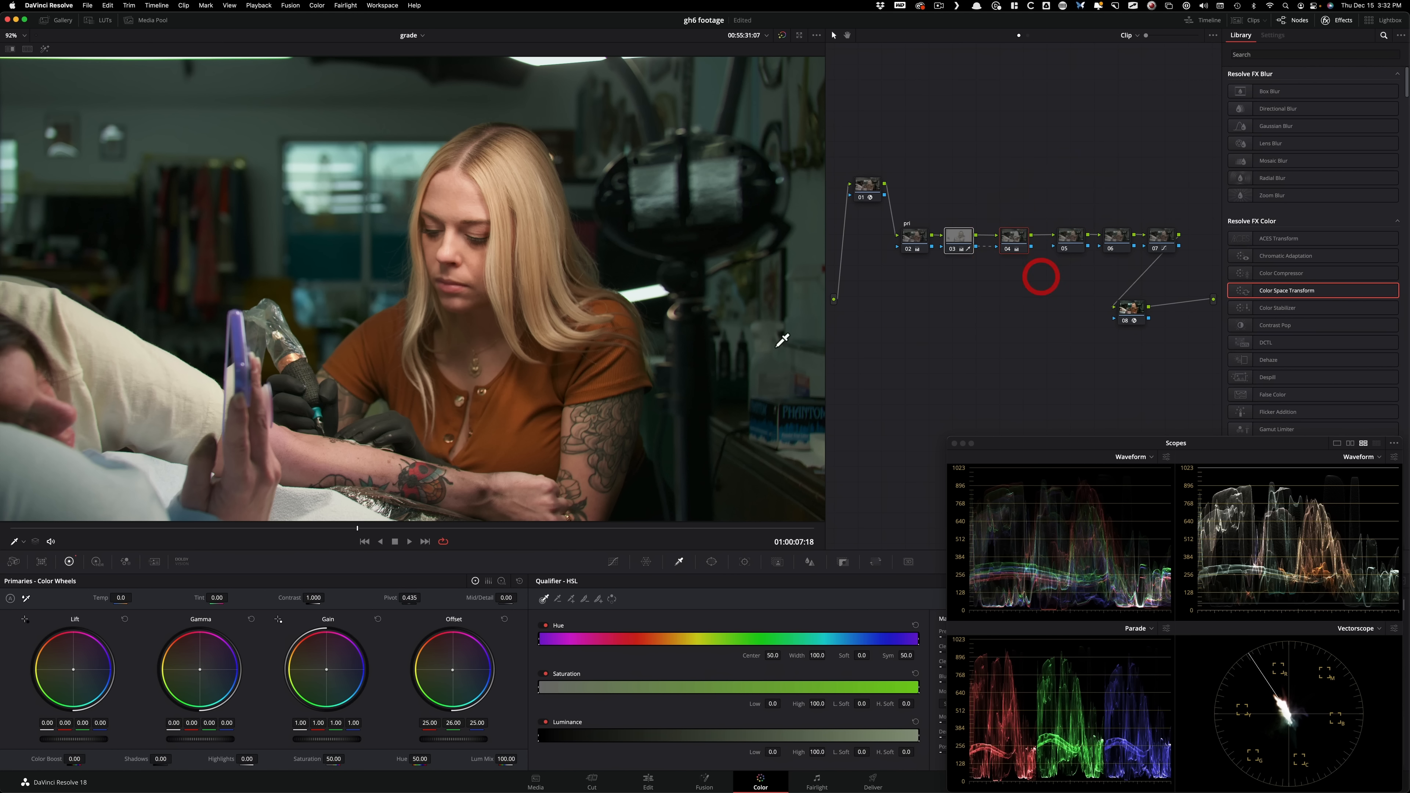
{"action": "key", "text": "super+d"}
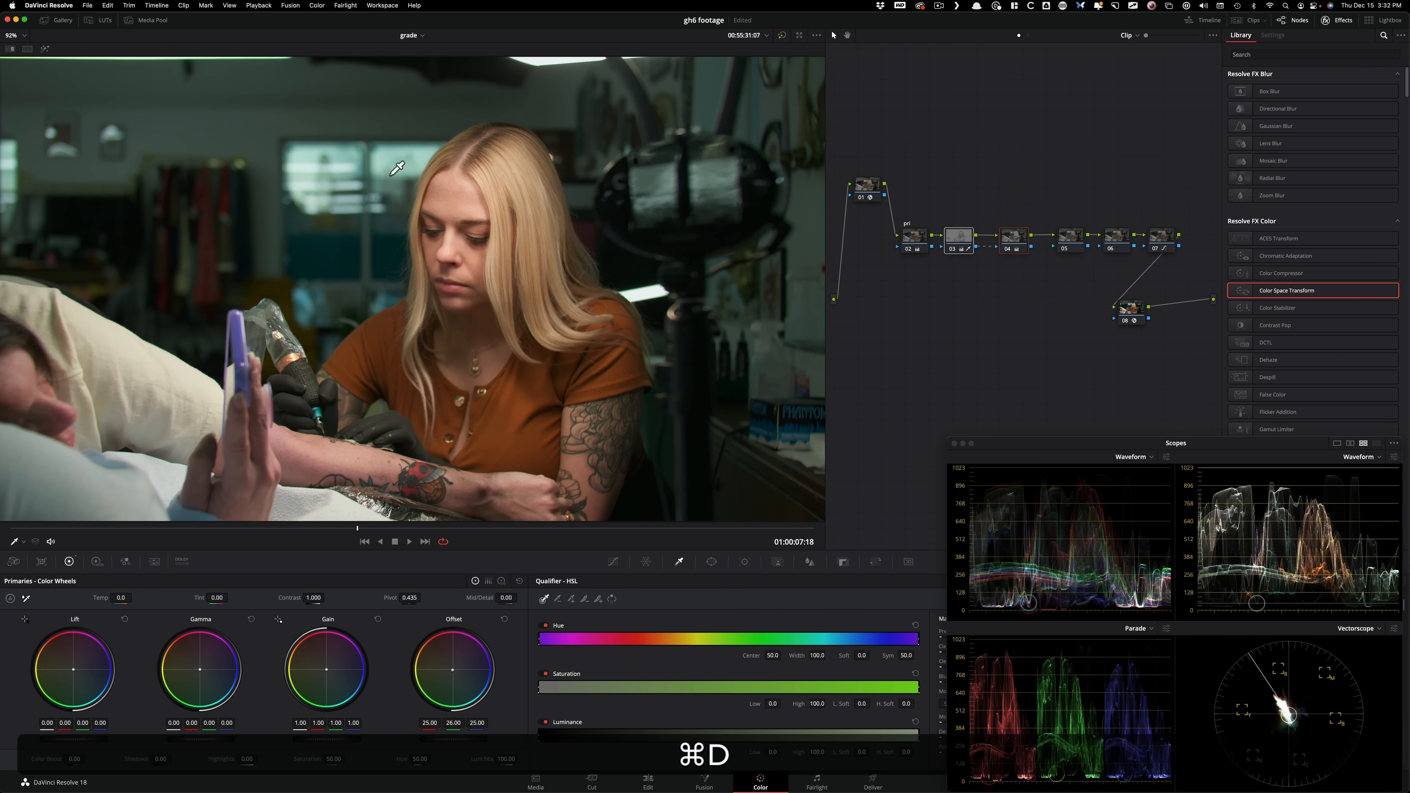
{"action": "key", "text": "super+d"}
- Soften node 03's qualified skin with Mid/Detail -31.53 and gamma -0.01, comparing the woman's face up close with the node off and on
{"action": "left_click", "coordinate": [1030, 176]}
{"action": "left_click", "coordinate": [959, 251]}
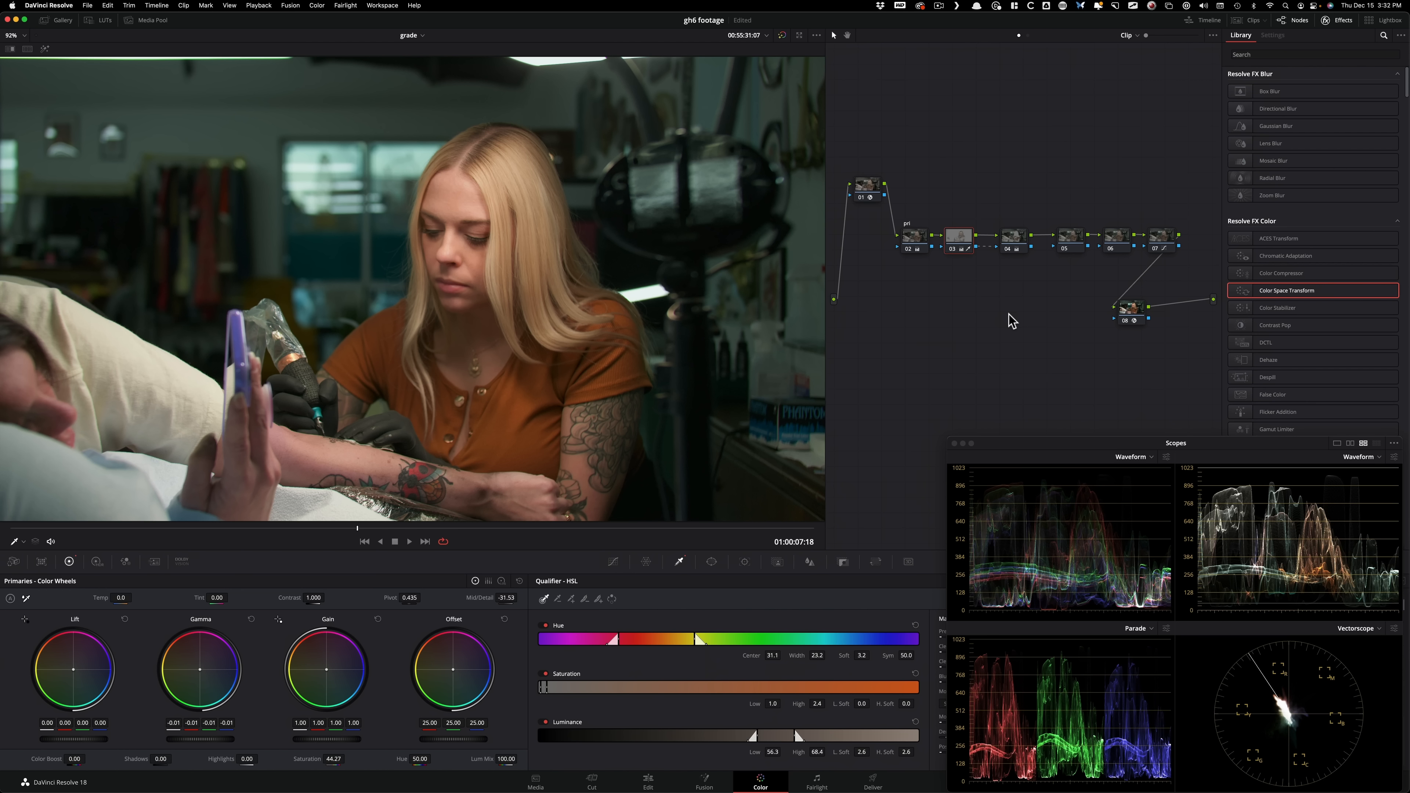
{"action": "key", "text": "2"}
{"action": "key", "text": "2"}
{"action": "key", "text": "2"}
{"action": "left_click_drag", "start_coordinate": [316, 367], "coordinate": [251, 472]}
{"action": "key", "text": "2"}
{"action": "key", "text": "2"}
{"action": "left_click_drag", "start_coordinate": [475, 425], "coordinate": [426, 397]}
{"action": "key", "text": "super+d"}
{"action": "key", "text": "super+d"}
{"action": "left_click_drag", "start_coordinate": [429, 329], "coordinate": [431, 273]}
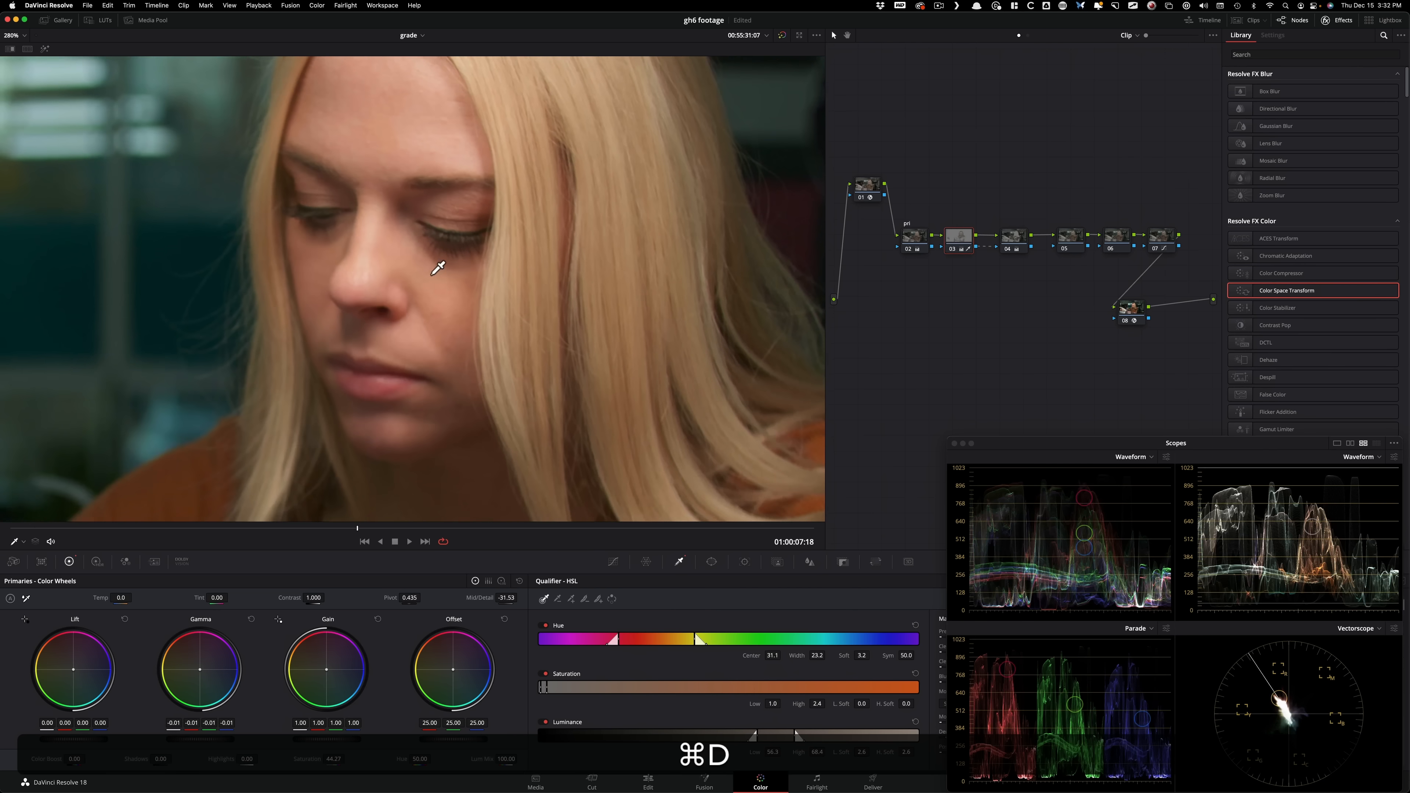
- Compare the picture at reduced zoom and full frame with node 03 off and on, and ease its gamma to -0.00
{"action": "key", "text": "super+2"}
{"action": "key", "text": "super+d"}
{"action": "key", "text": "super+d"}
{"action": "key", "text": "super+3"}
{"action": "key", "text": "super+d"}
{"action": "key", "text": "super+d"}
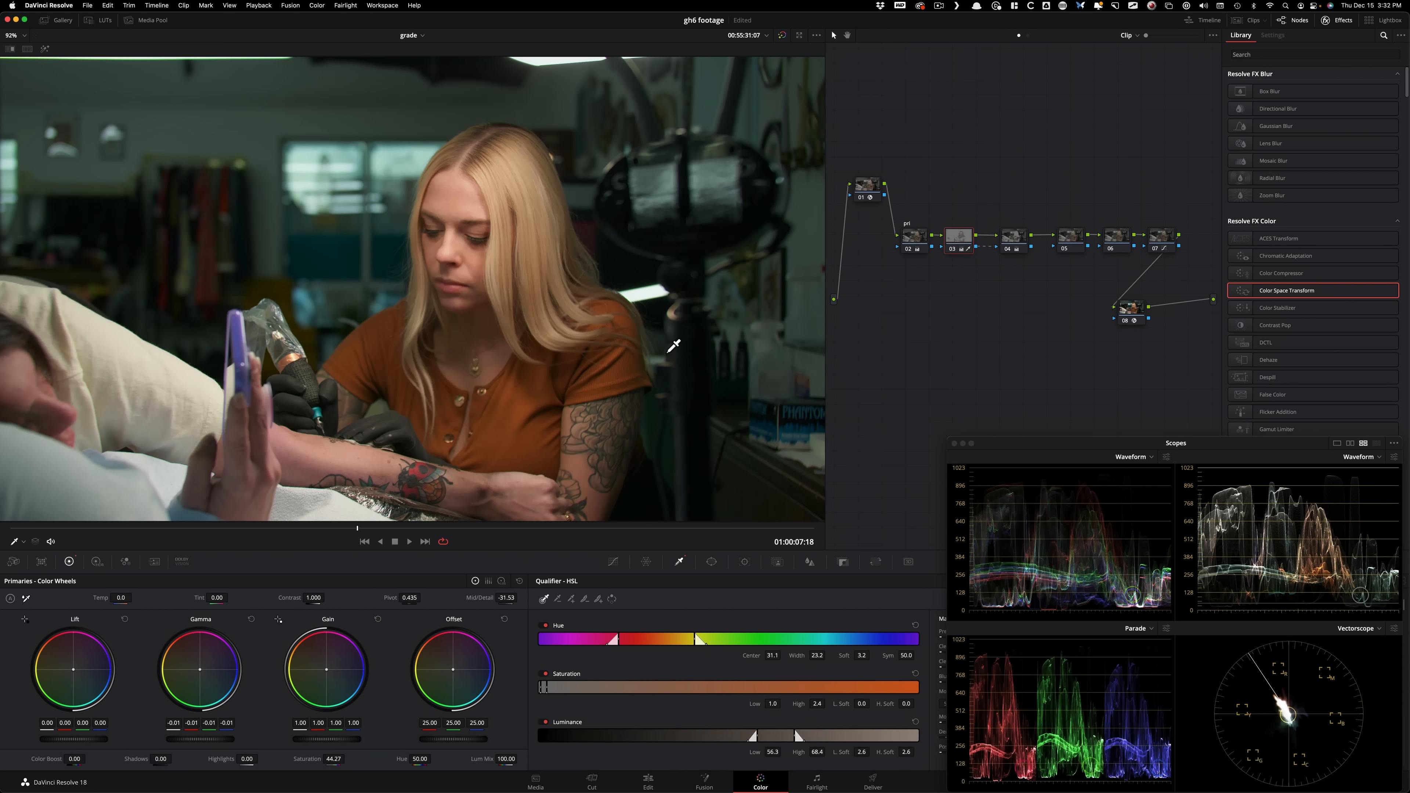
{"action": "key", "text": "super+d"}
{"action": "key", "text": "super+d"}
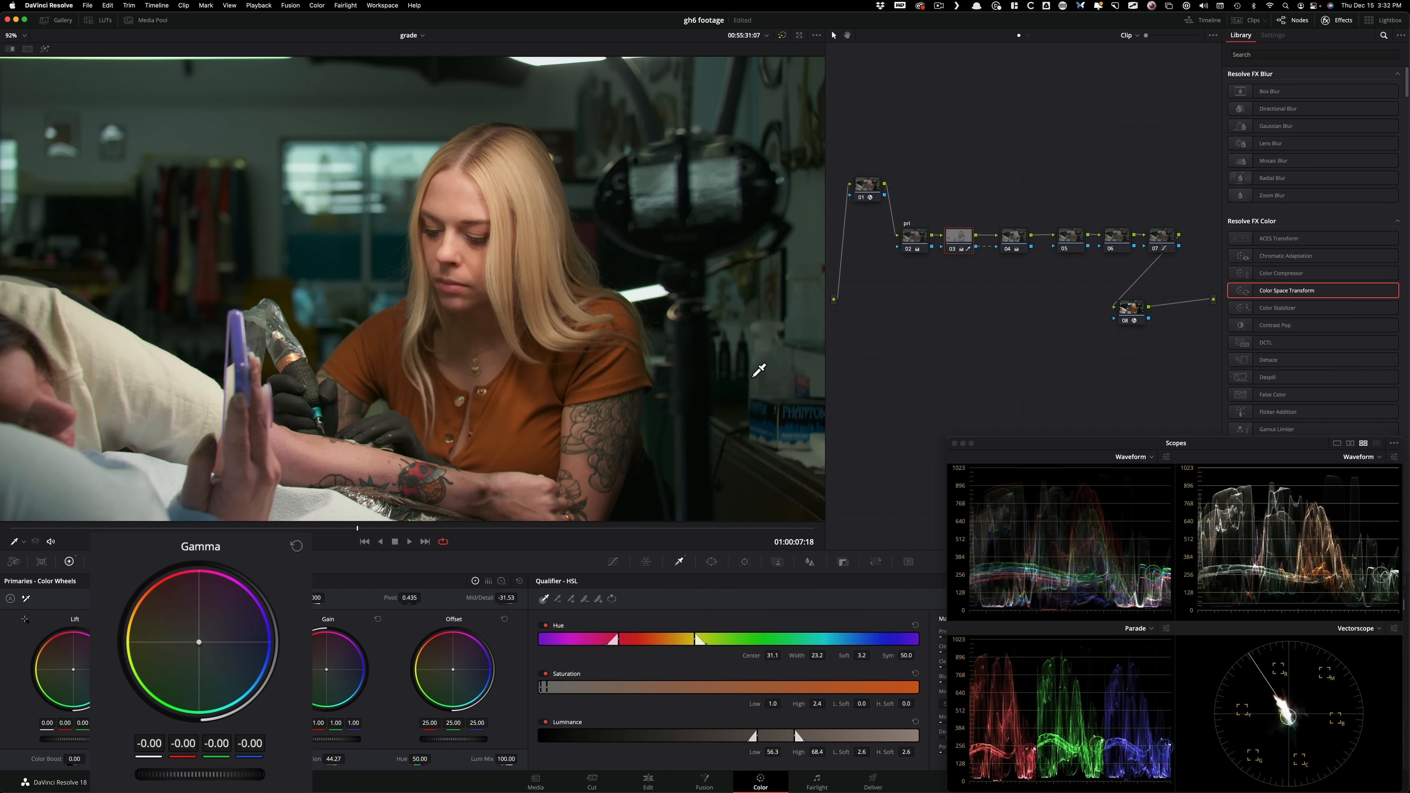
- Select node 04 and compare the full picture with its background tint off and on
{"action": "left_click", "coordinate": [1056, 212]}
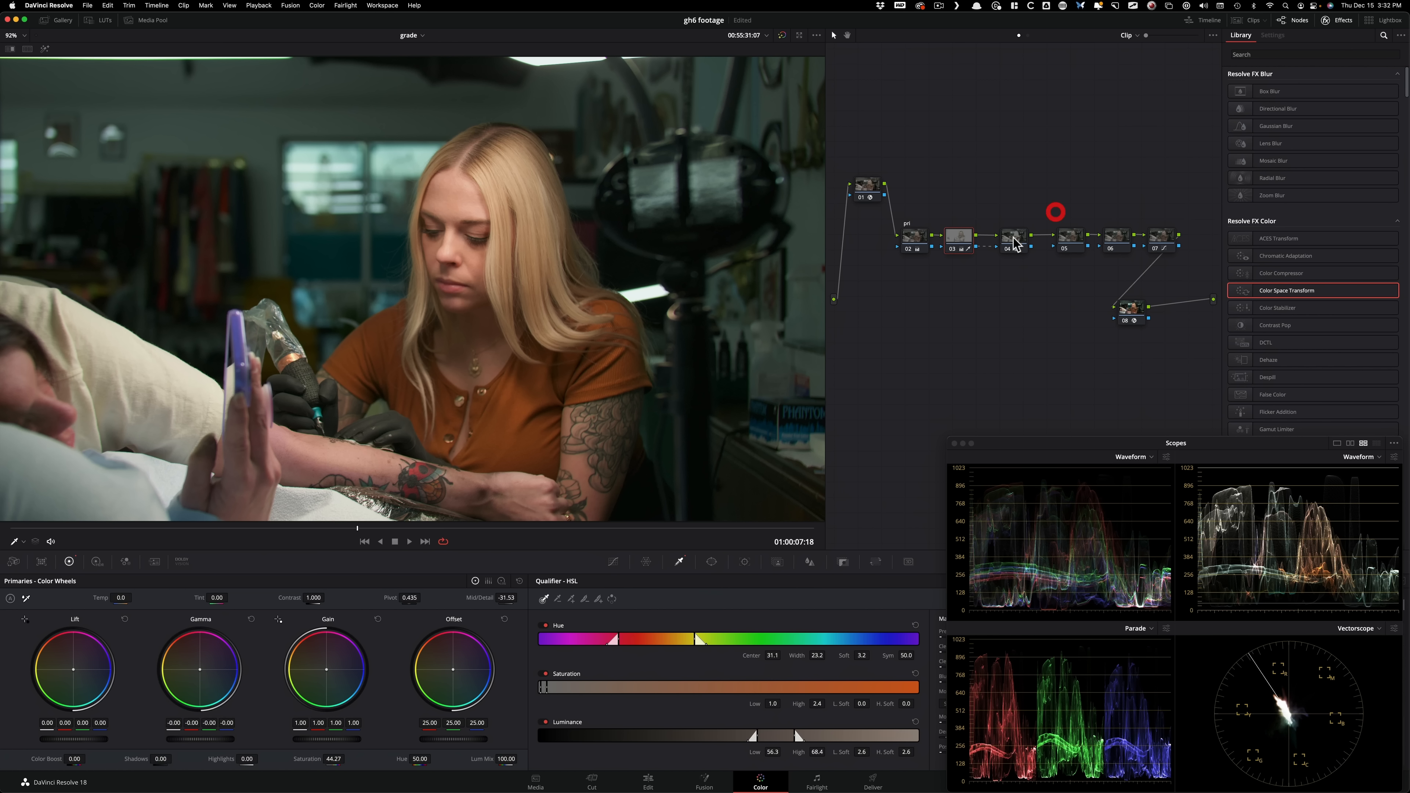
{"action": "left_click", "coordinate": [1018, 236]}
{"action": "key", "text": "super+d"}
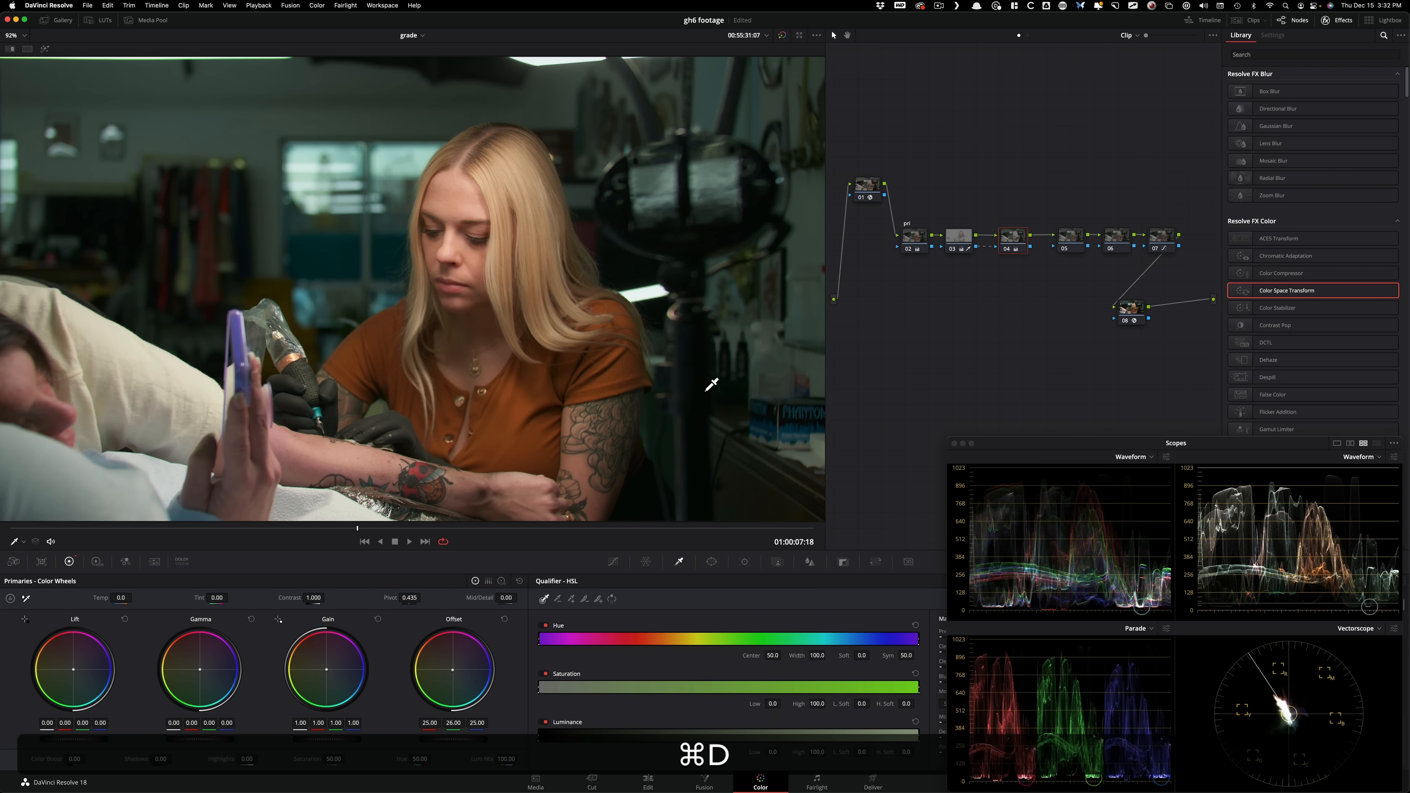
- Check node 04's effect on the background once more by toggling the node off and on
{"action": "key", "text": "super+d"}
{"action": "key", "text": "super+d"}
{"action": "key", "text": "super+1"}
{"action": "key", "text": "1"}
{"action": "key", "text": "3"}
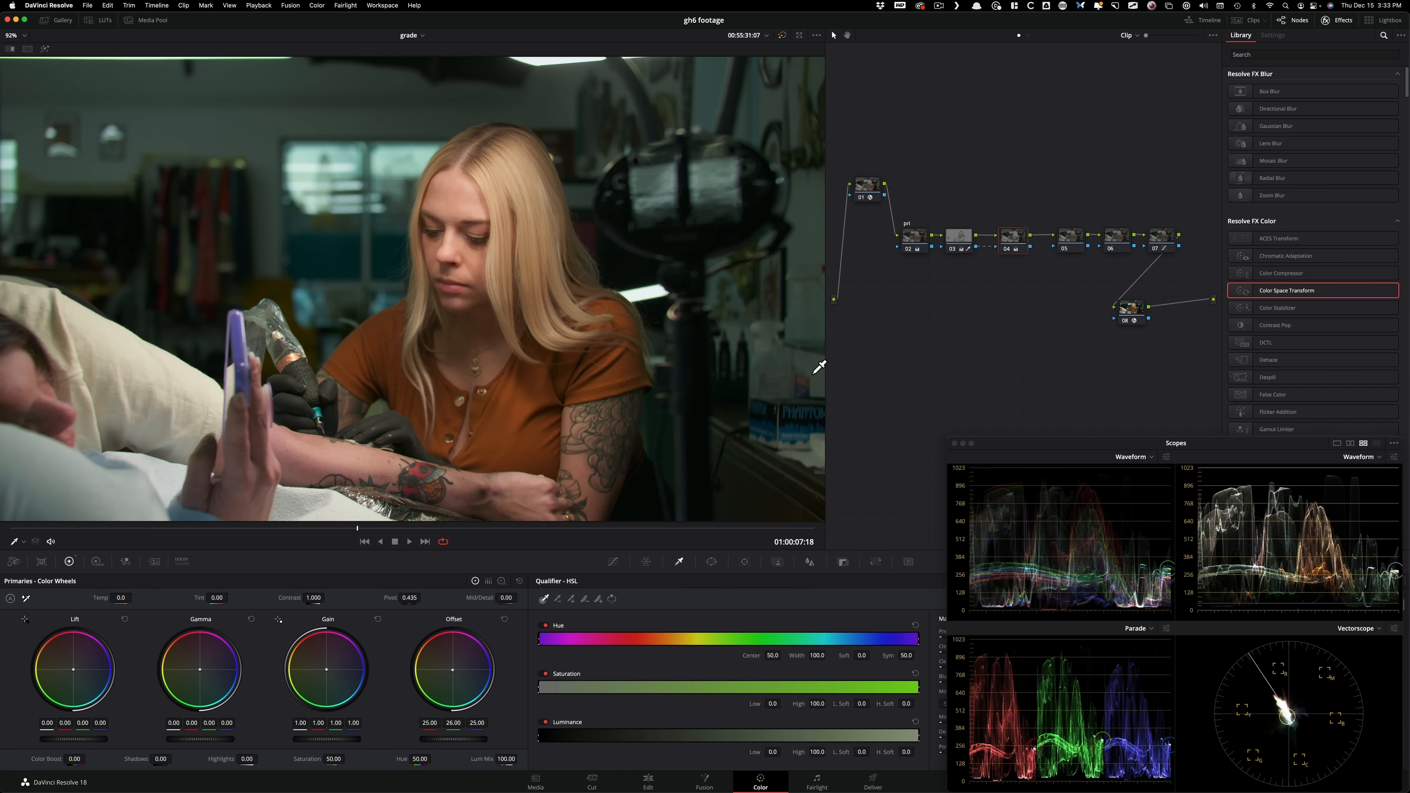
- On node 03, sample the woman's forehead for the Hue Vs Hue curve and lower the sampled skin hue point slightly
{"action": "left_click", "coordinate": [993, 181]}
{"action": "left_click", "coordinate": [1068, 238]}
{"action": "left_click", "coordinate": [962, 243]}
{"action": "left_click_drag", "start_coordinate": [957, 239], "coordinate": [956, 240]}
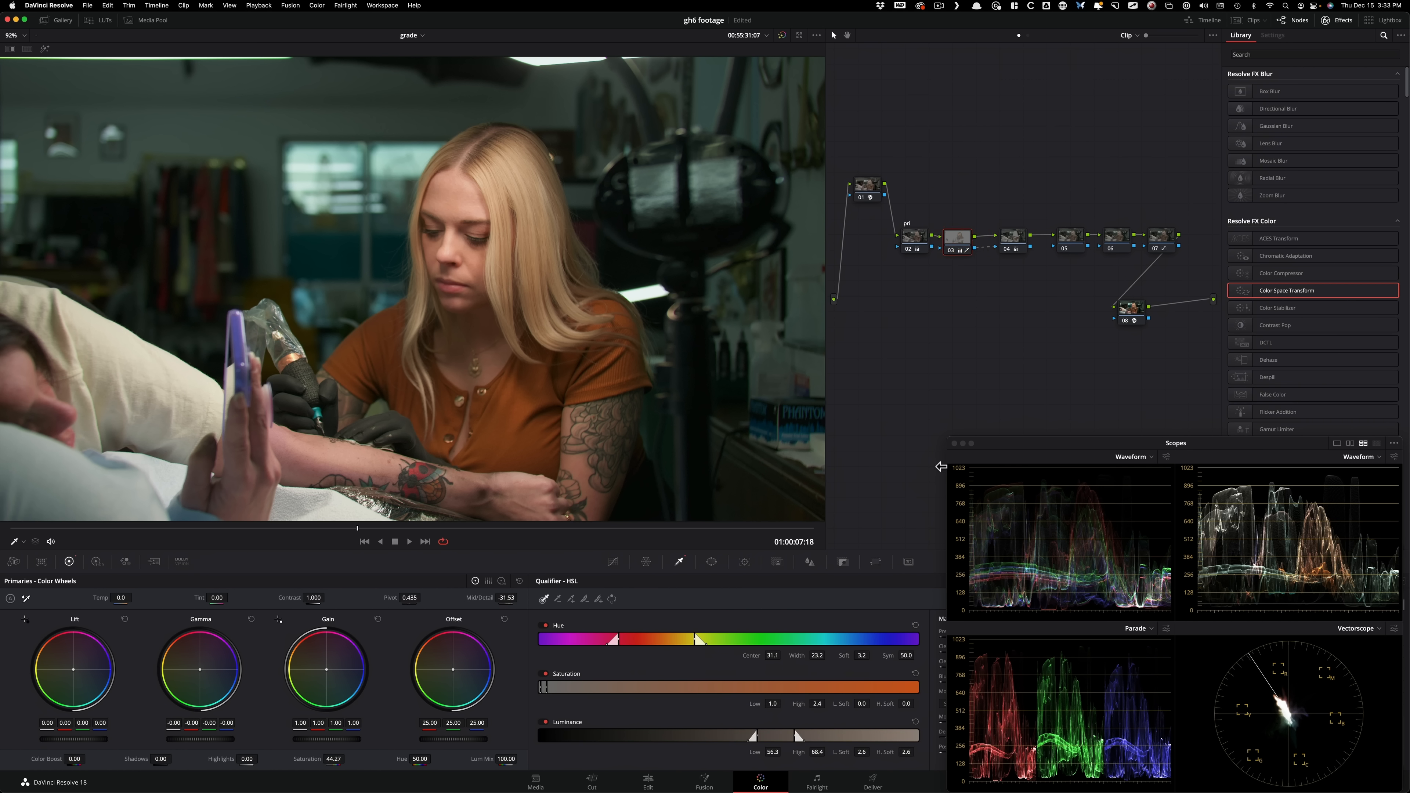
{"action": "left_click", "coordinate": [612, 561]}
{"action": "left_click", "coordinate": [929, 581]}
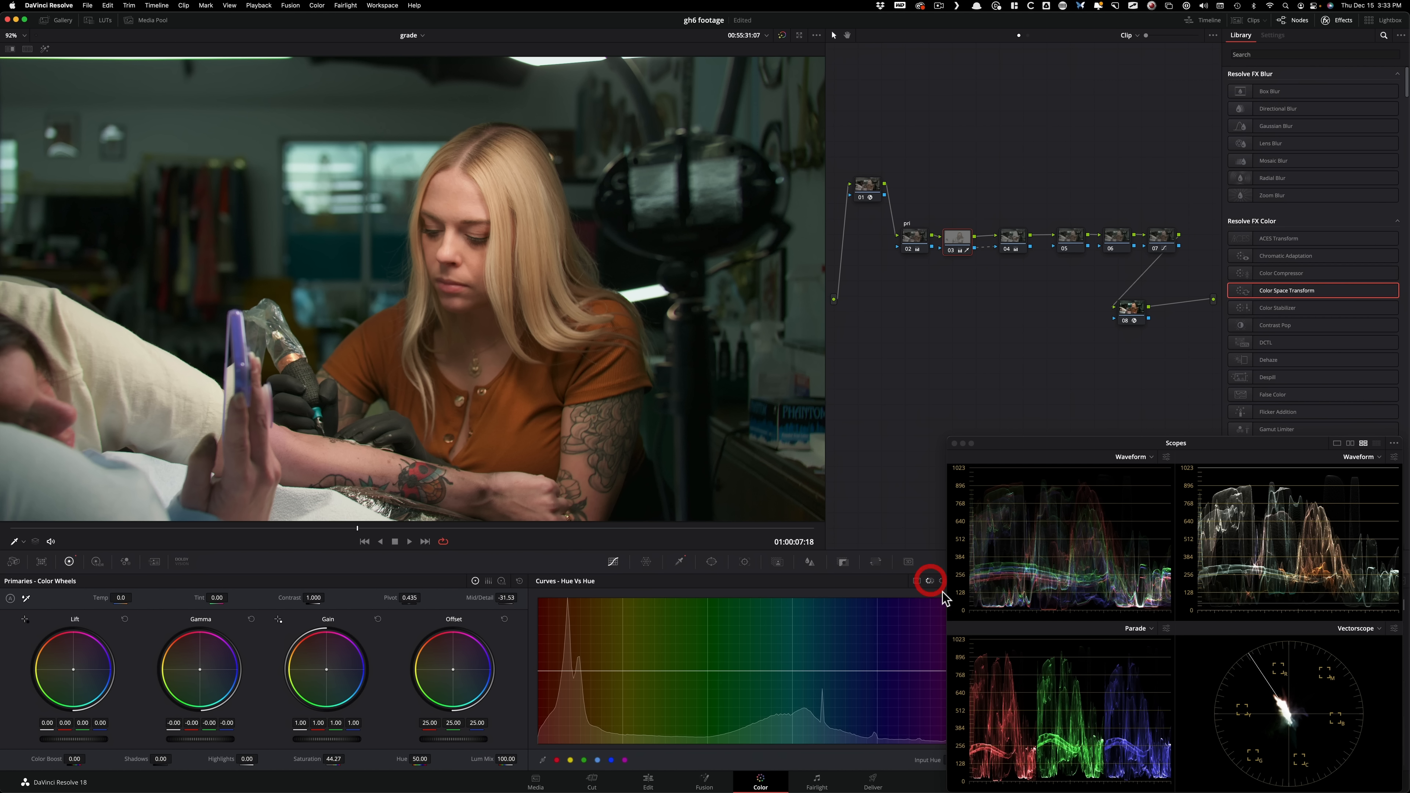
{"action": "scroll", "coordinate": [423, 277], "scroll_direction": "up", "scroll_amount": 5}
{"action": "left_click_drag", "start_coordinate": [416, 277], "coordinate": [351, 331]}
{"action": "scroll", "coordinate": [431, 157], "scroll_direction": "up", "scroll_amount": 1}
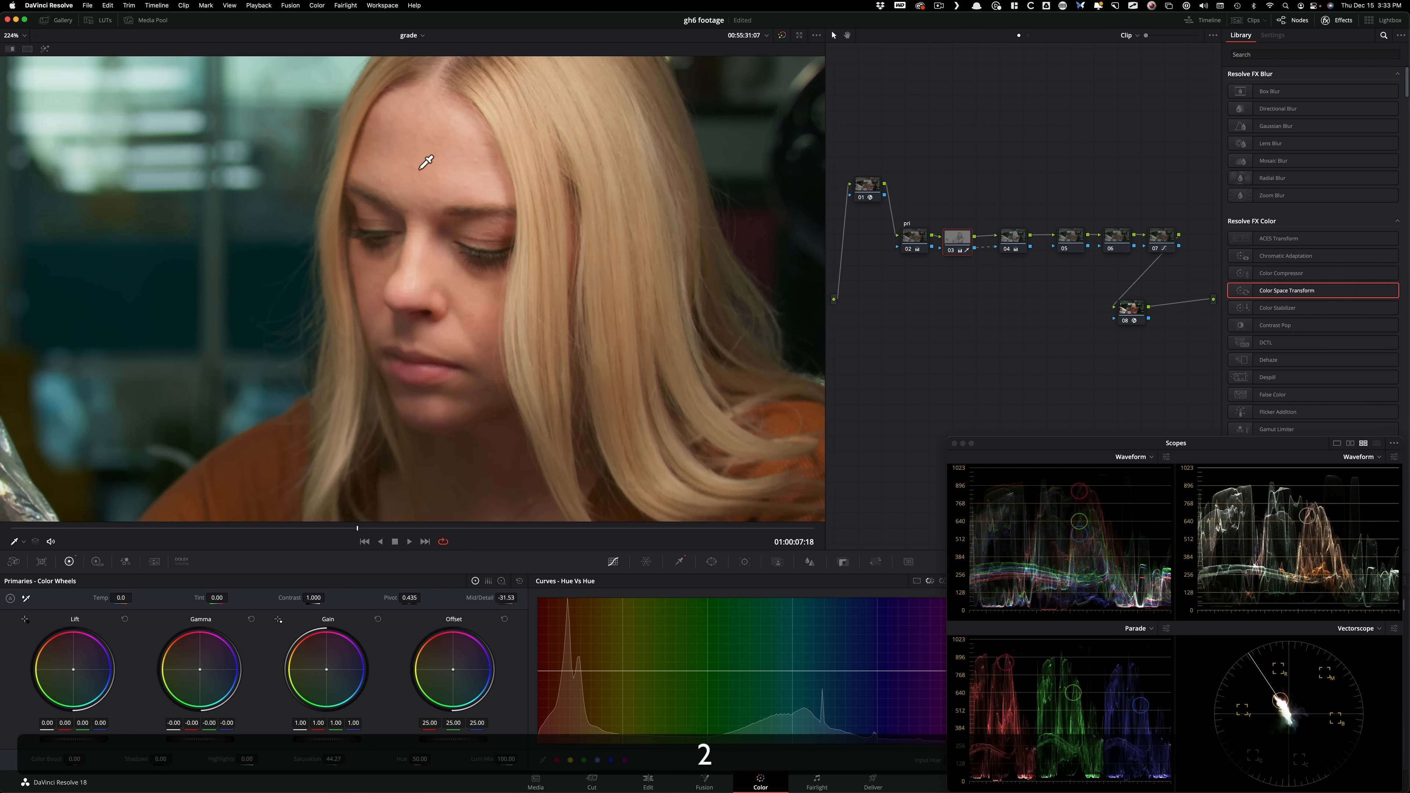
{"action": "left_click", "coordinate": [431, 161]}
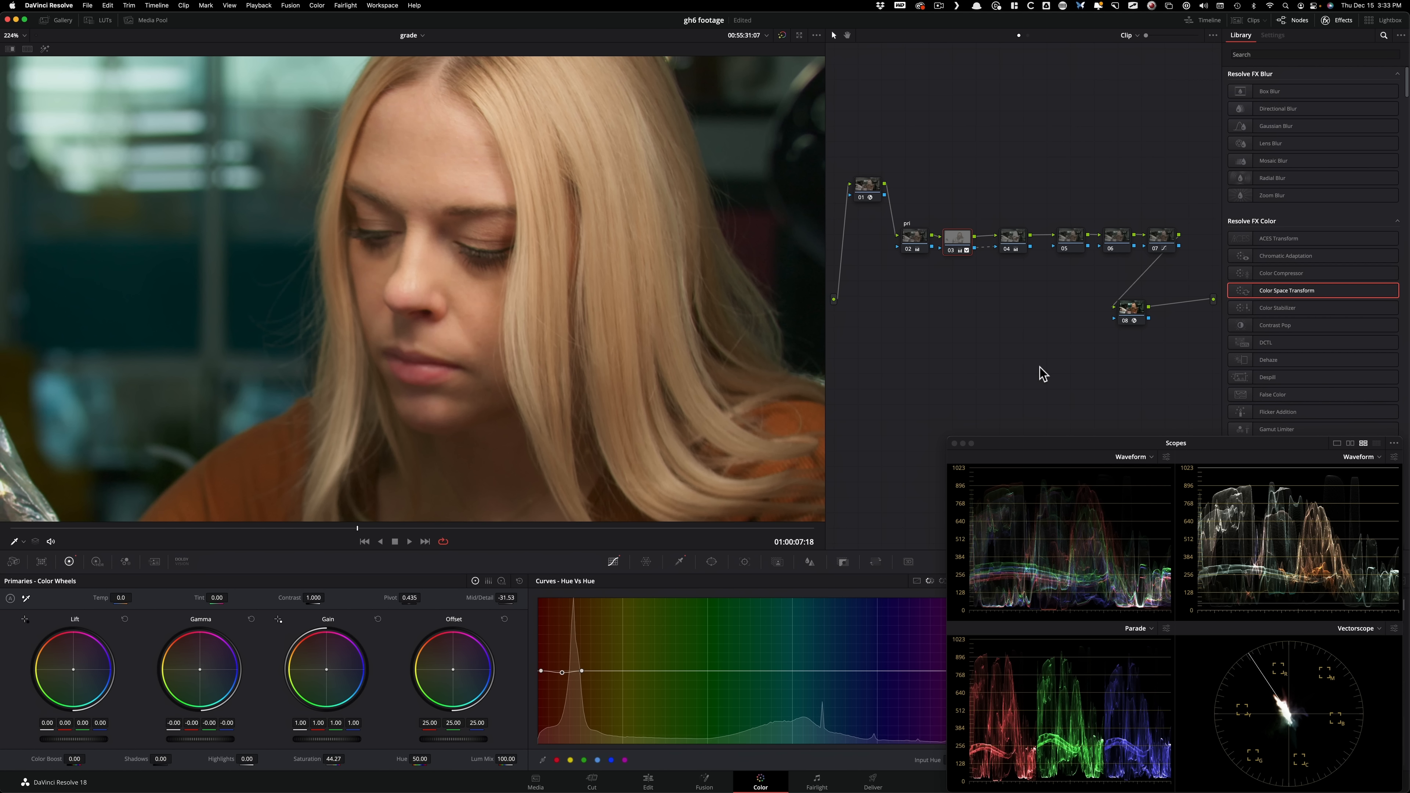
- Compare the woman's skin with node 03 off and on, up close and at full frame
{"action": "key", "text": "super+d"}
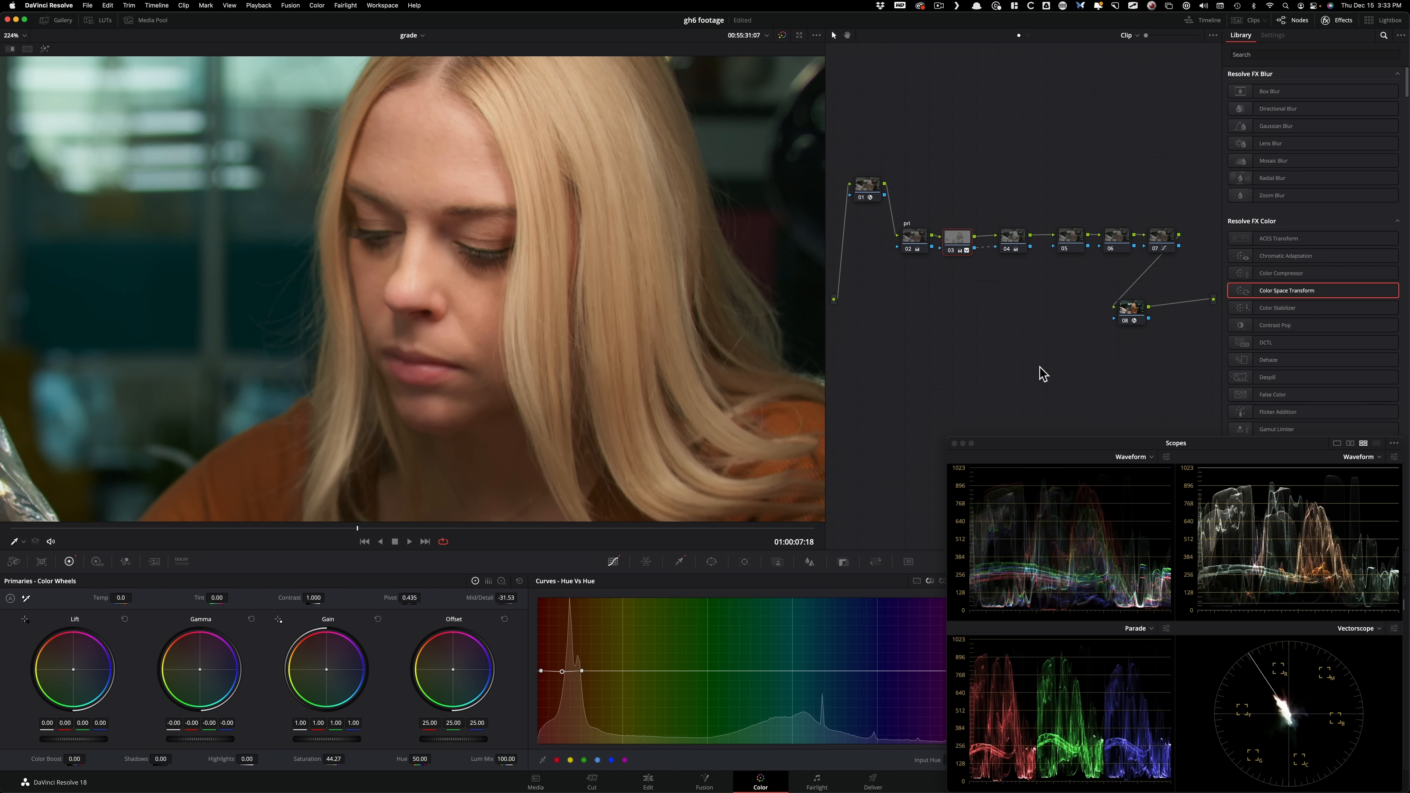
{"action": "key", "text": "3"}
{"action": "key", "text": "super+d"}
{"action": "key", "text": "super+d"}
{"action": "key", "text": "super+d"}
{"action": "key", "text": "super+d"}
{"action": "key", "text": "super+d"}
{"action": "key", "text": "super+d"}
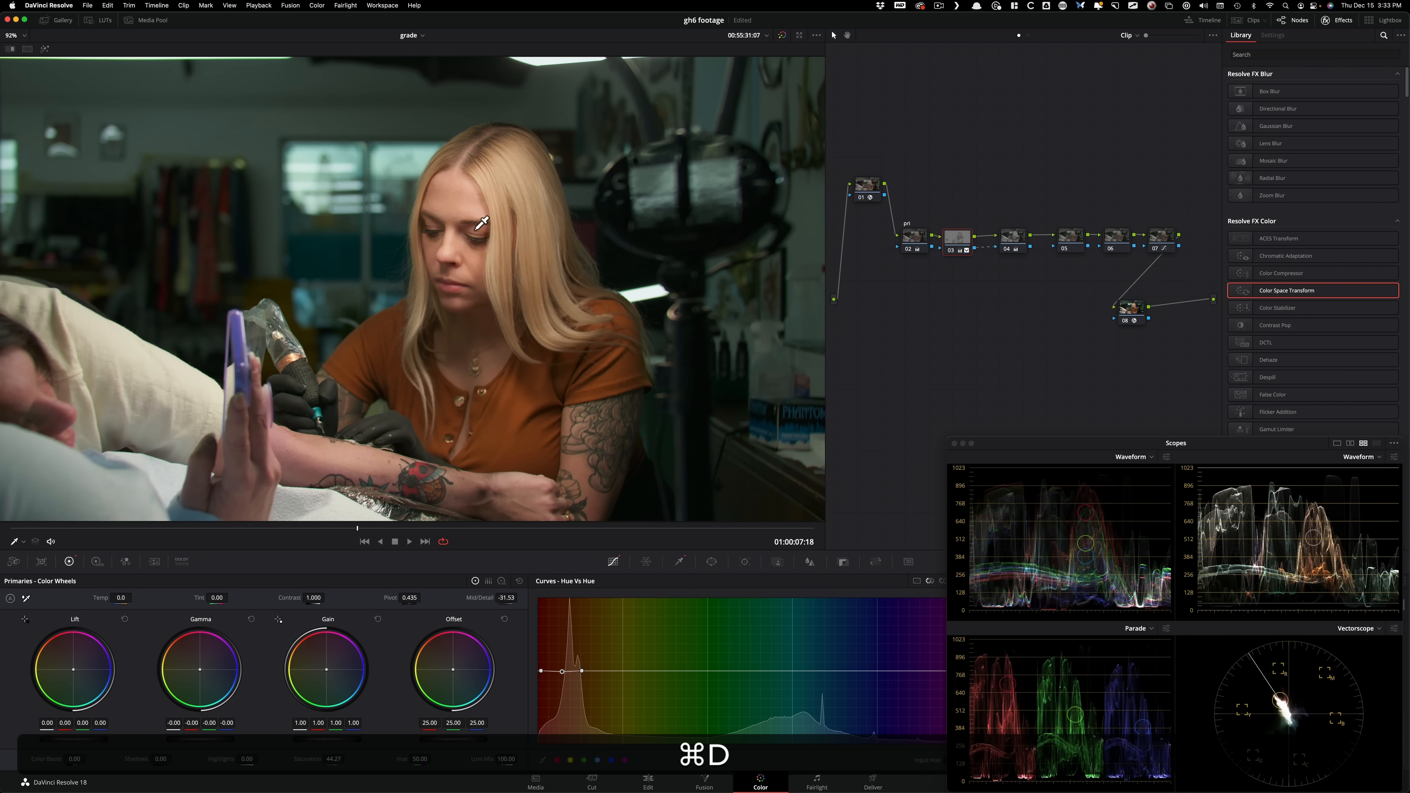
{"action": "key", "text": "super+d"}
{"action": "key", "text": "super+d"}
{"action": "key", "text": "super+d"}
{"action": "key", "text": "super+d"}
- On node 05, set the Color Warper's Hue - Saturation grid to 12 divisions, with the tattooed forearm in close view
{"action": "left_click", "coordinate": [1069, 239]}
{"action": "left_click_drag", "start_coordinate": [1072, 248], "coordinate": [1063, 244]}
{"action": "left_click", "coordinate": [1058, 240]}
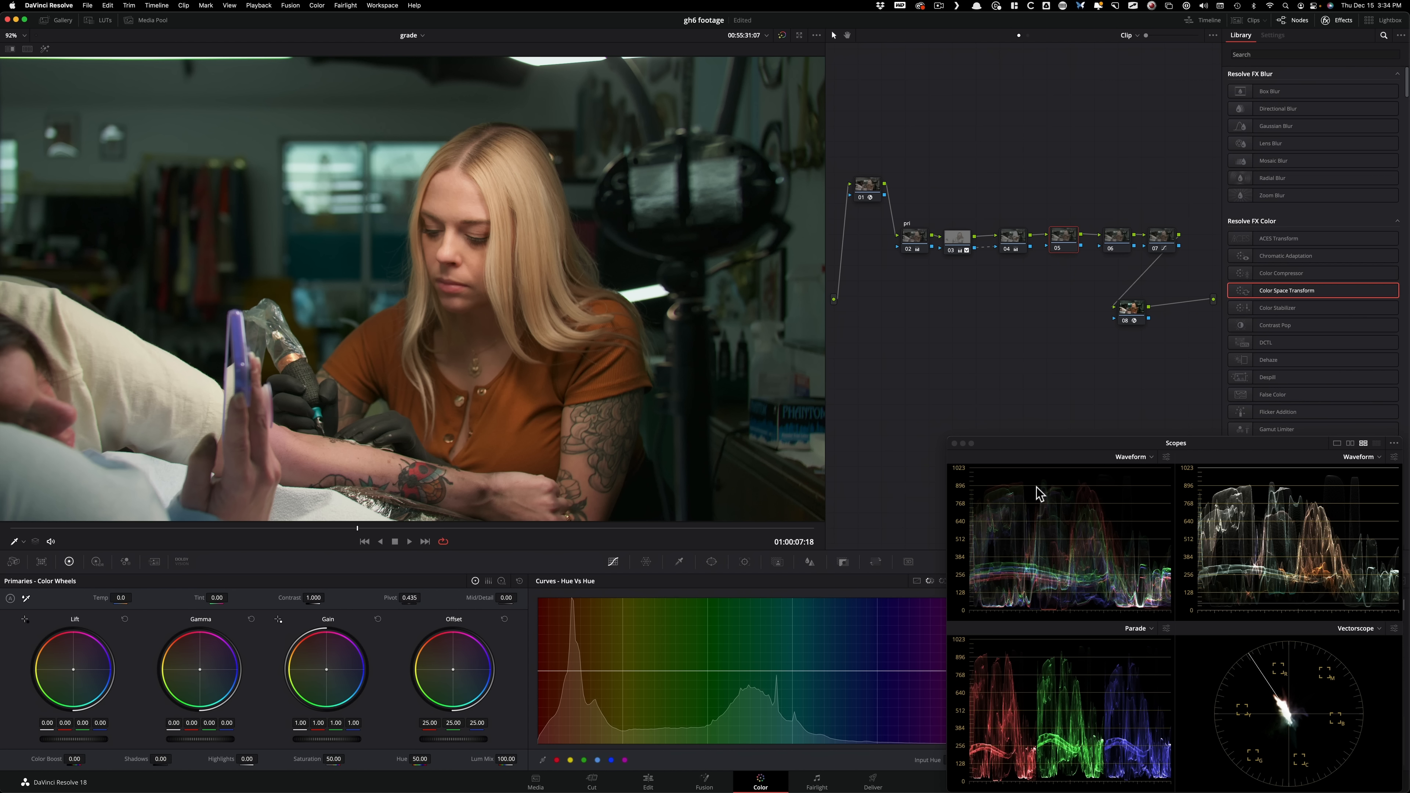
{"action": "scroll", "coordinate": [398, 432], "scroll_direction": "up", "scroll_amount": 5}
{"action": "left_click_drag", "start_coordinate": [398, 432], "coordinate": [509, 271]}
{"action": "scroll", "coordinate": [384, 384], "scroll_direction": "up", "scroll_amount": 5}
{"action": "left_click_drag", "start_coordinate": [384, 384], "coordinate": [478, 180]}
{"action": "scroll", "coordinate": [451, 278], "scroll_direction": "up", "scroll_amount": 3}
{"action": "left_click_drag", "start_coordinate": [443, 322], "coordinate": [465, 409]}
{"action": "scroll", "coordinate": [444, 386], "scroll_direction": "down", "scroll_amount": 2}
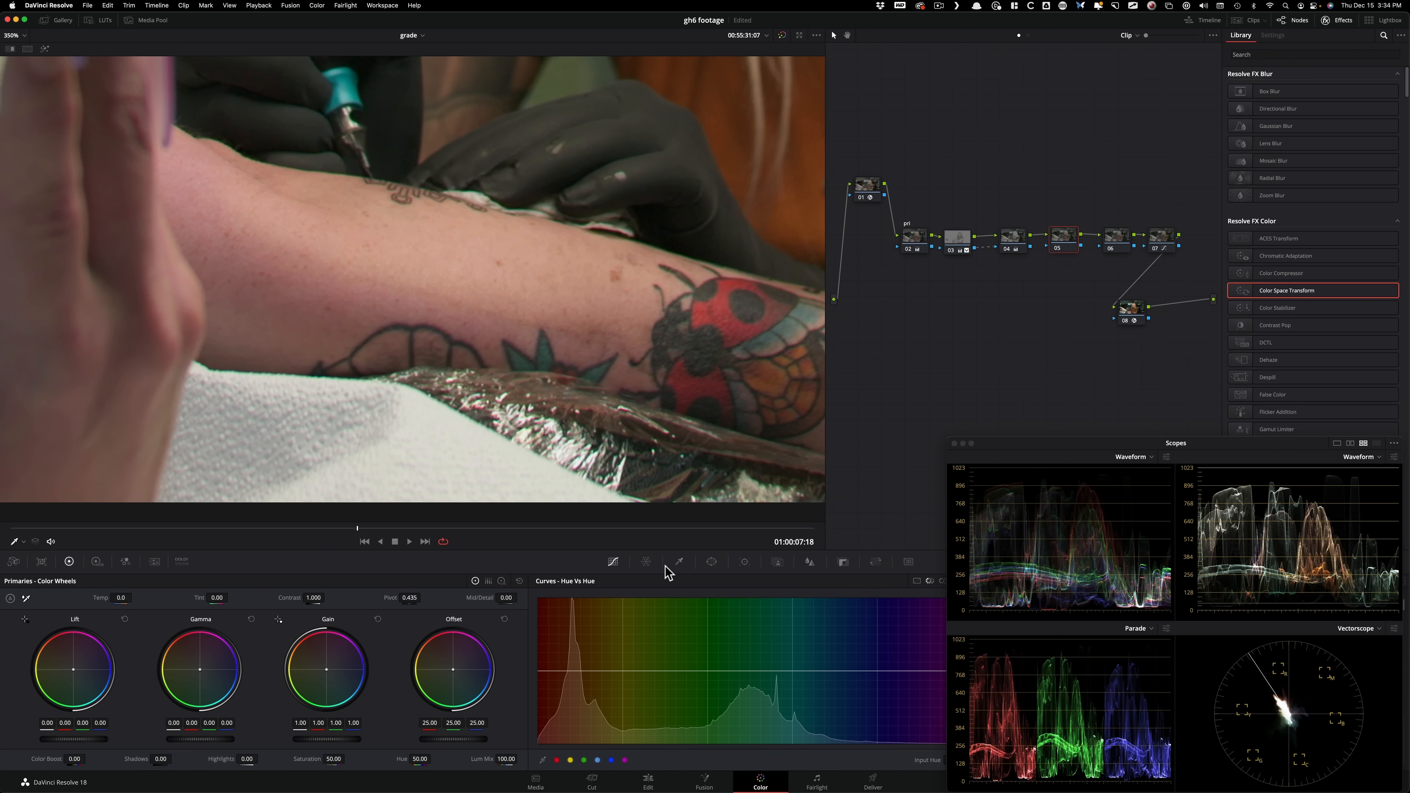
{"action": "left_click", "coordinate": [644, 564]}
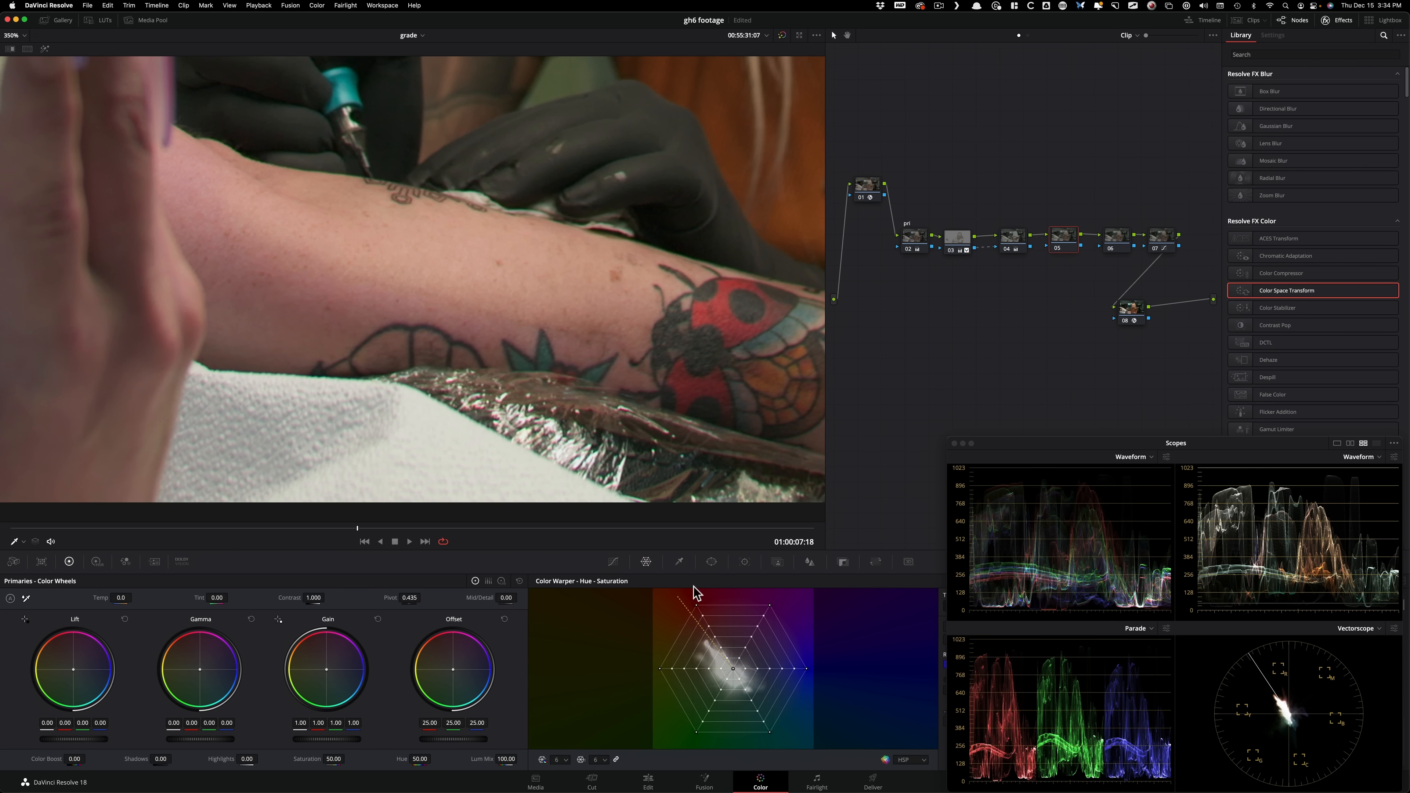
{"action": "left_click", "coordinate": [559, 759]}
{"action": "left_click", "coordinate": [564, 729]}
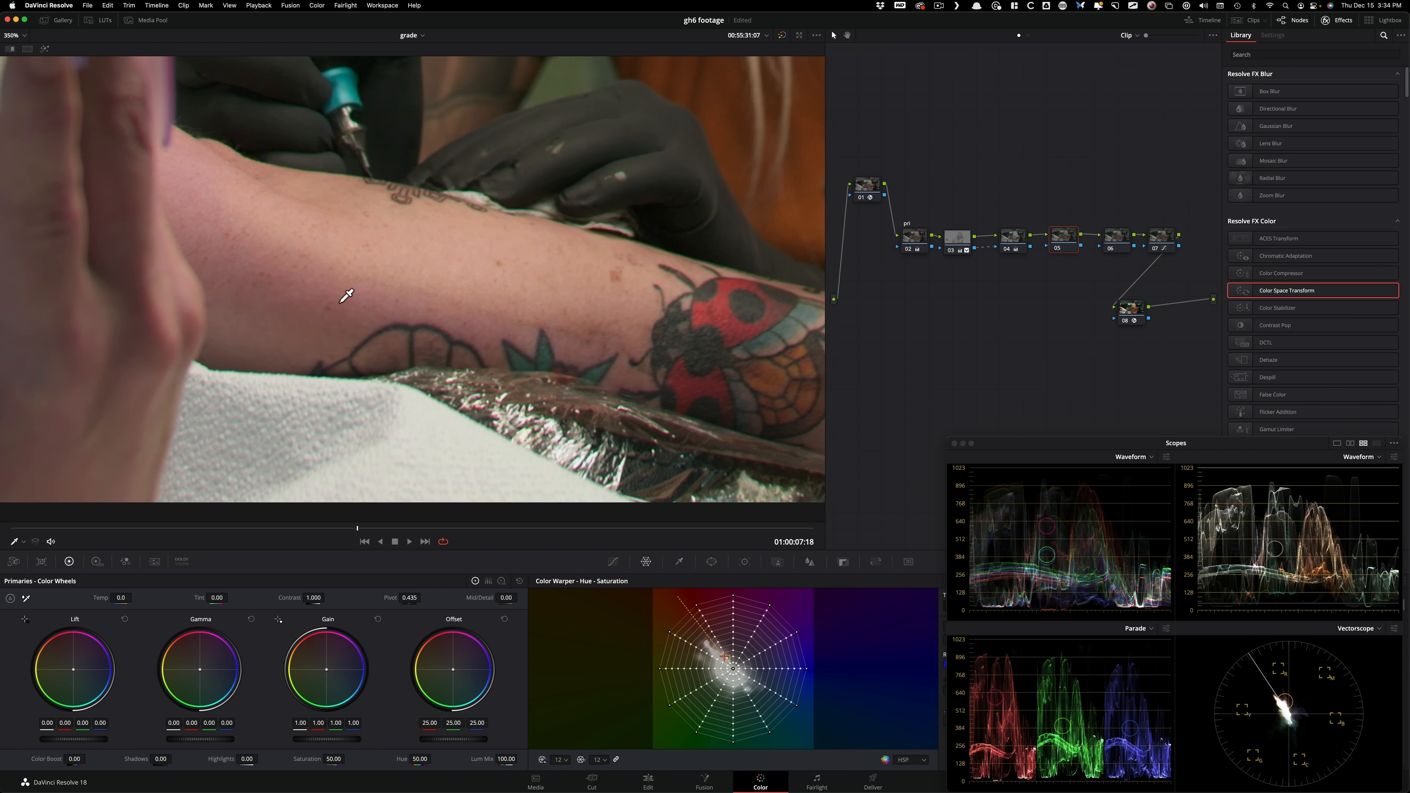
- Warp the forearm's skin hue slightly from a sample in the picture, and compare with node 05 off and on
{"action": "left_click", "coordinate": [331, 289]}
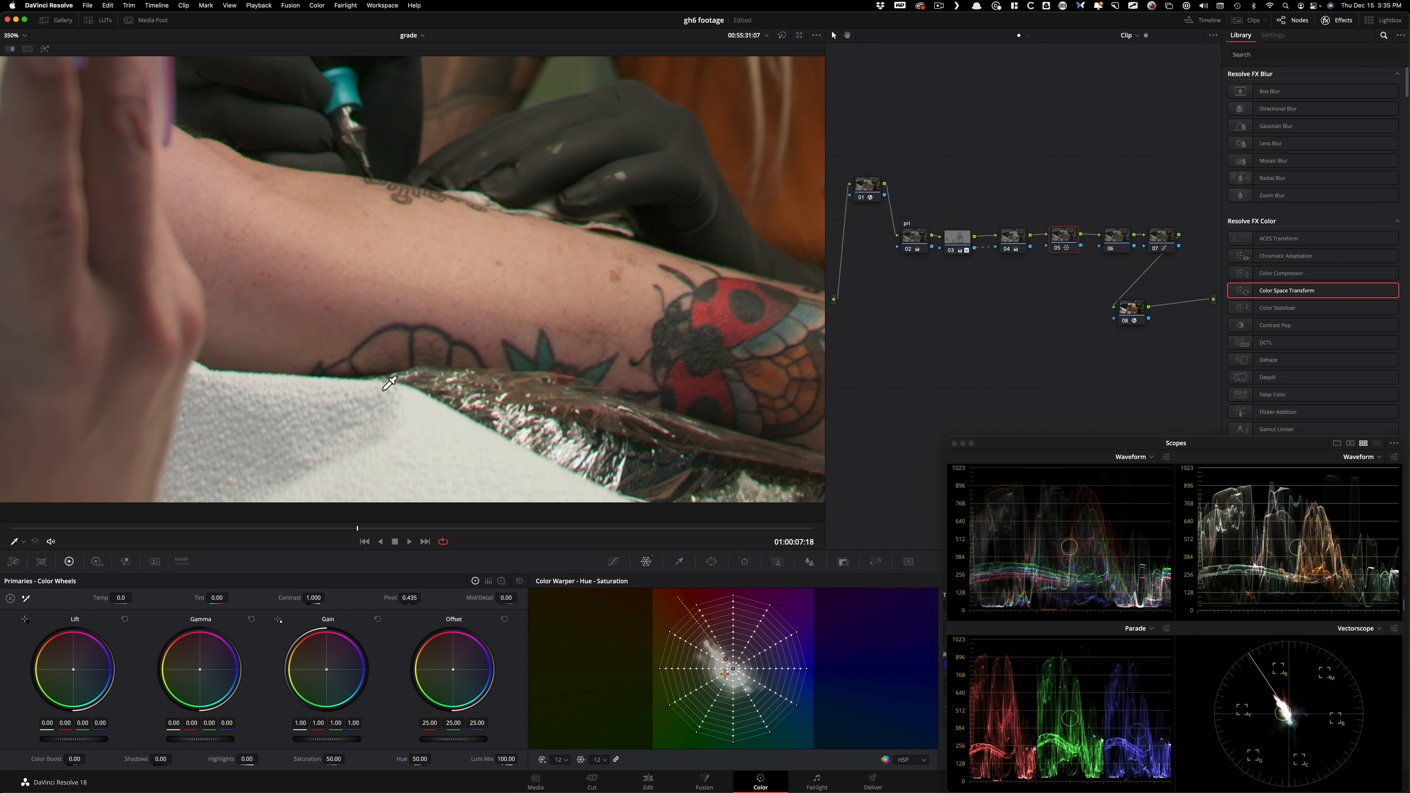
{"action": "key", "text": "super+d"}
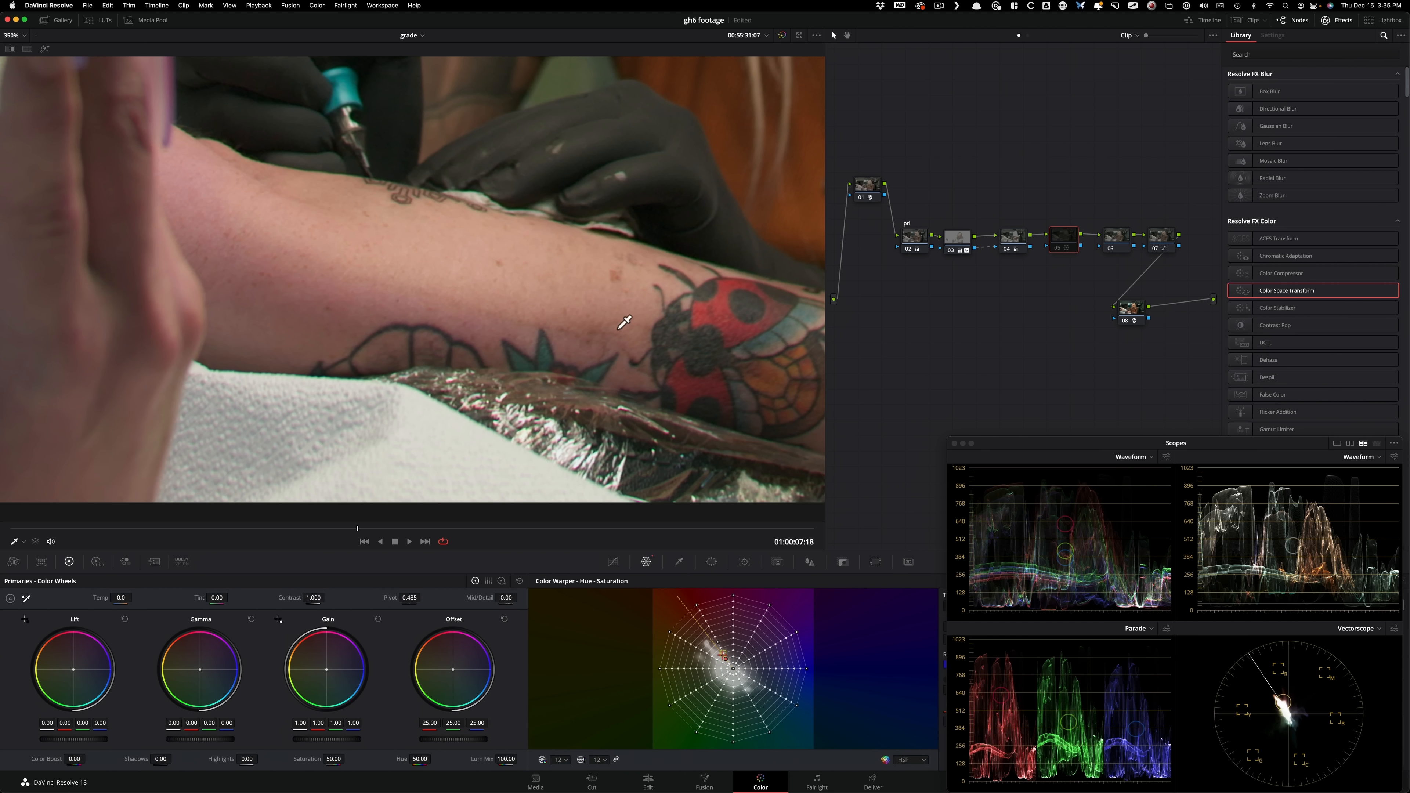
{"action": "key", "text": "super+d"}
{"action": "key", "text": "super+3"}
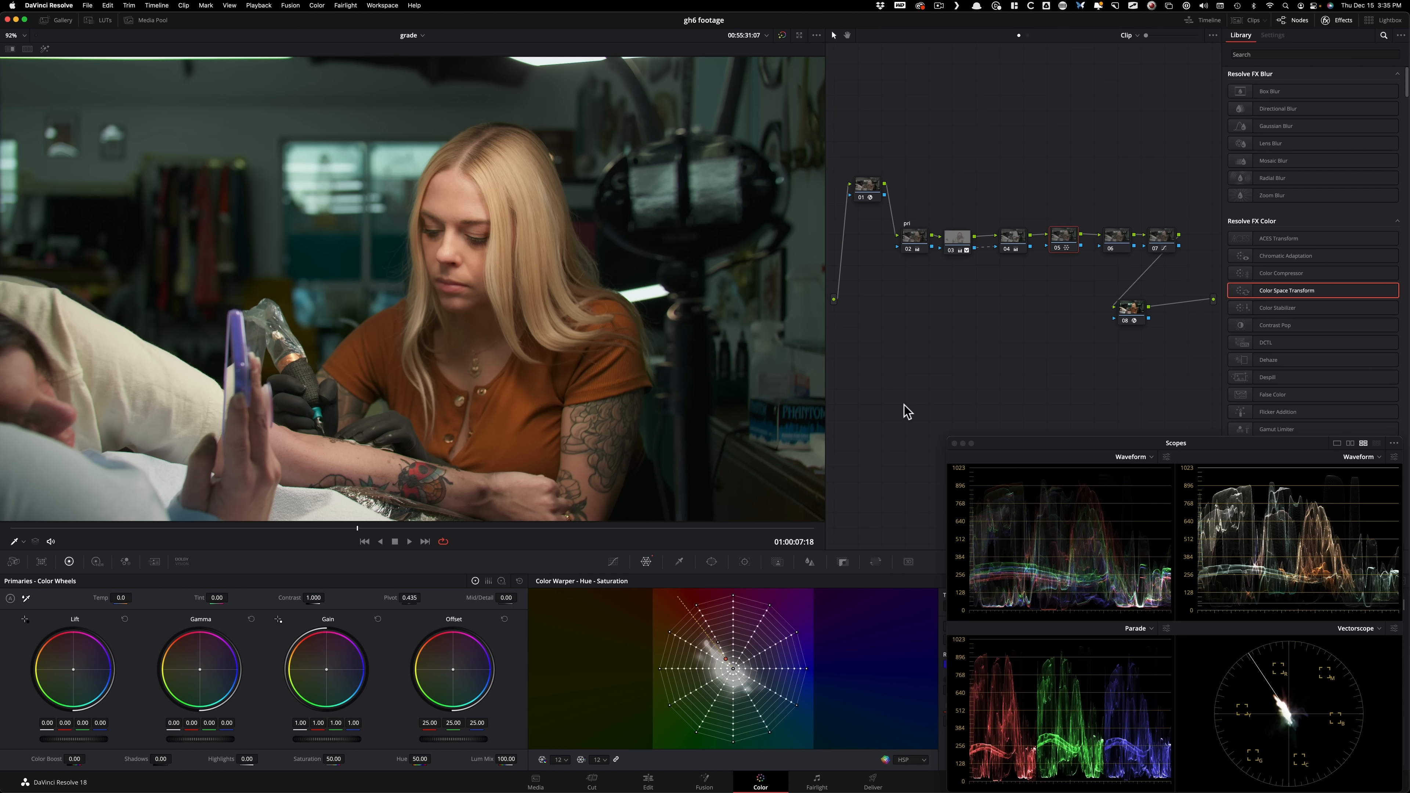
- Toggle Auto Lock in the Color Warper tools, moving the Scopes window aside for access and back again
{"action": "left_click_drag", "start_coordinate": [1046, 443], "coordinate": [929, 162]}
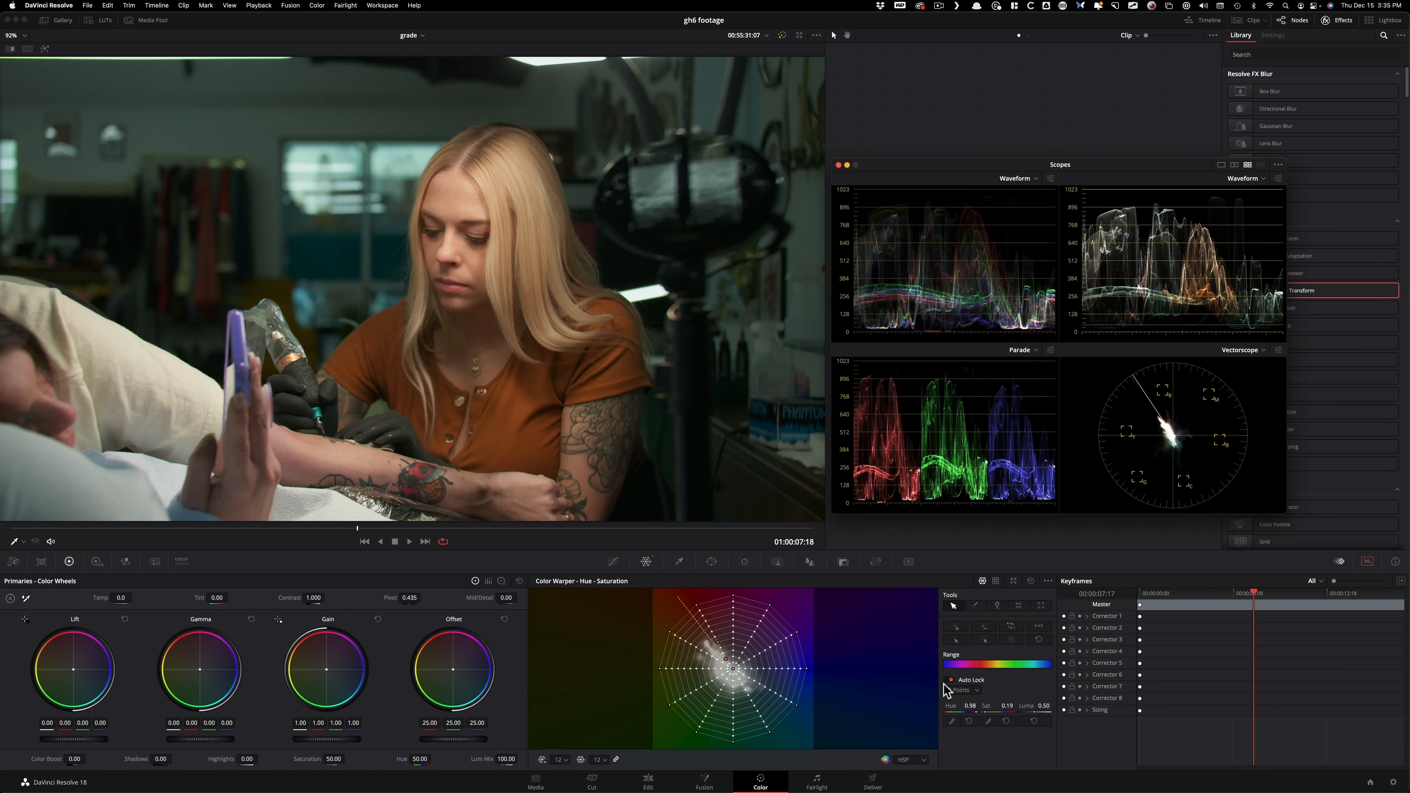
{"action": "left_click", "coordinate": [961, 682]}
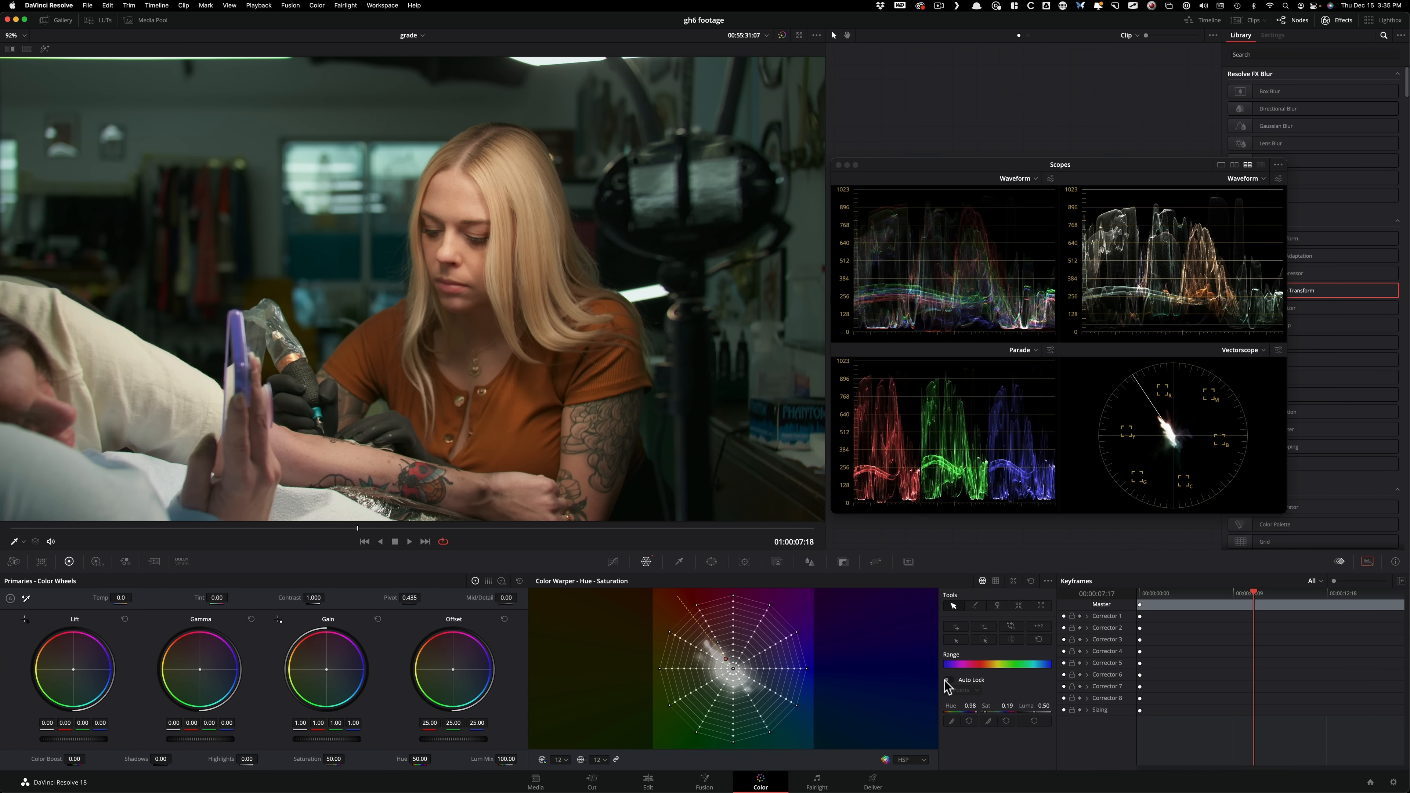
{"action": "left_click", "coordinate": [950, 681]}
{"action": "left_click_drag", "start_coordinate": [928, 166], "coordinate": [1045, 442]}
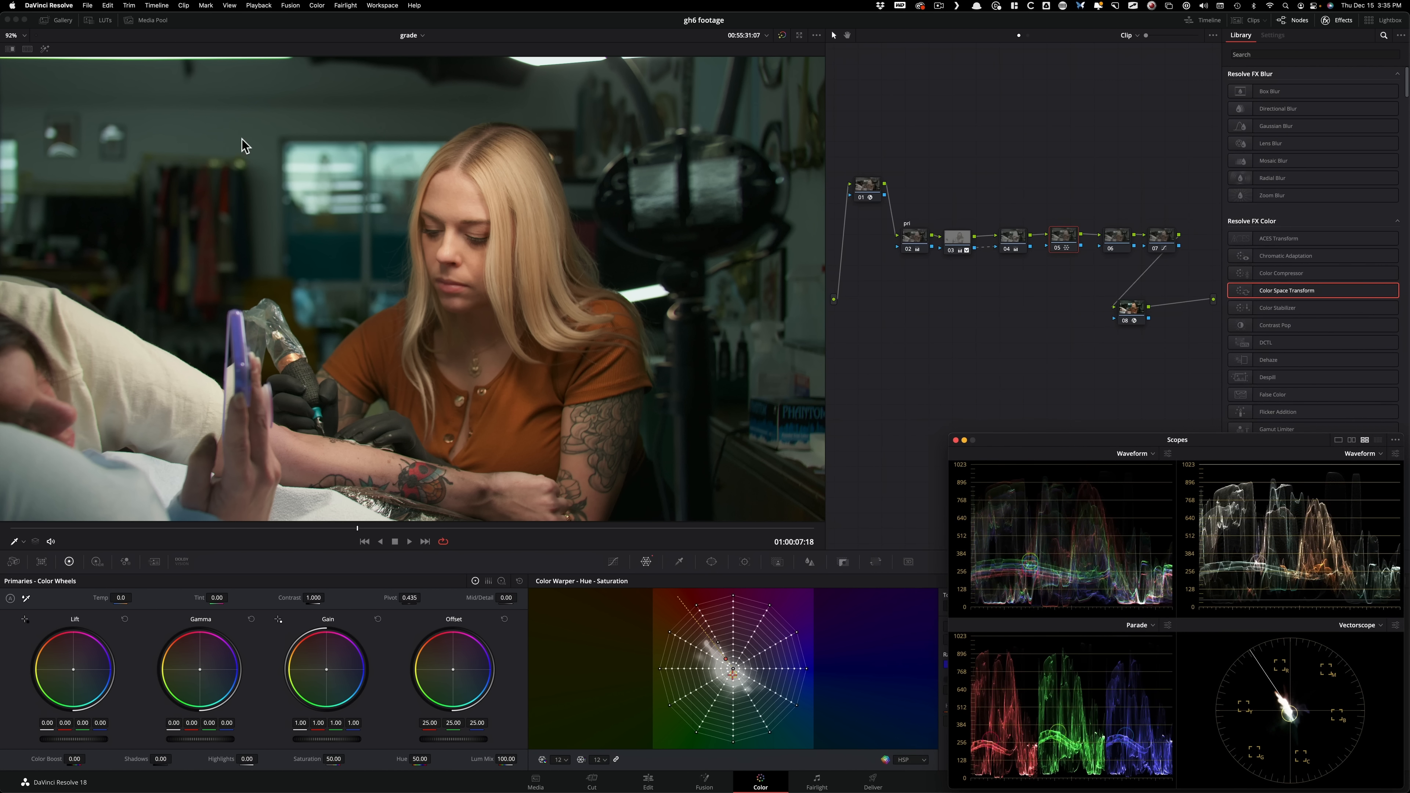
- Undo the first warp of the wall color and push the background toward a more saturated green in node 05's Color Warper
{"action": "left_click", "coordinate": [14, 545]}
{"action": "left_click", "coordinate": [46, 566]}
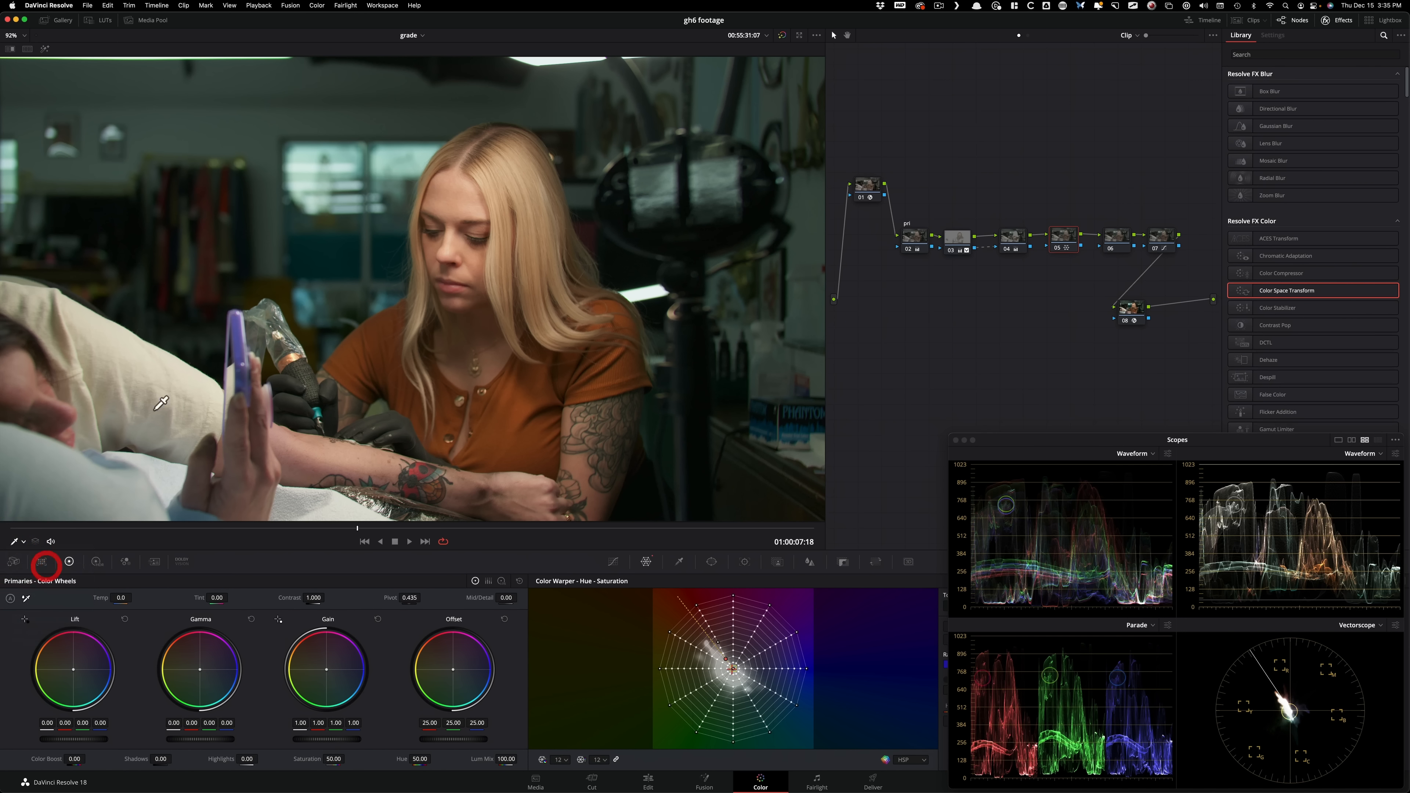
{"action": "left_click", "coordinate": [254, 128]}
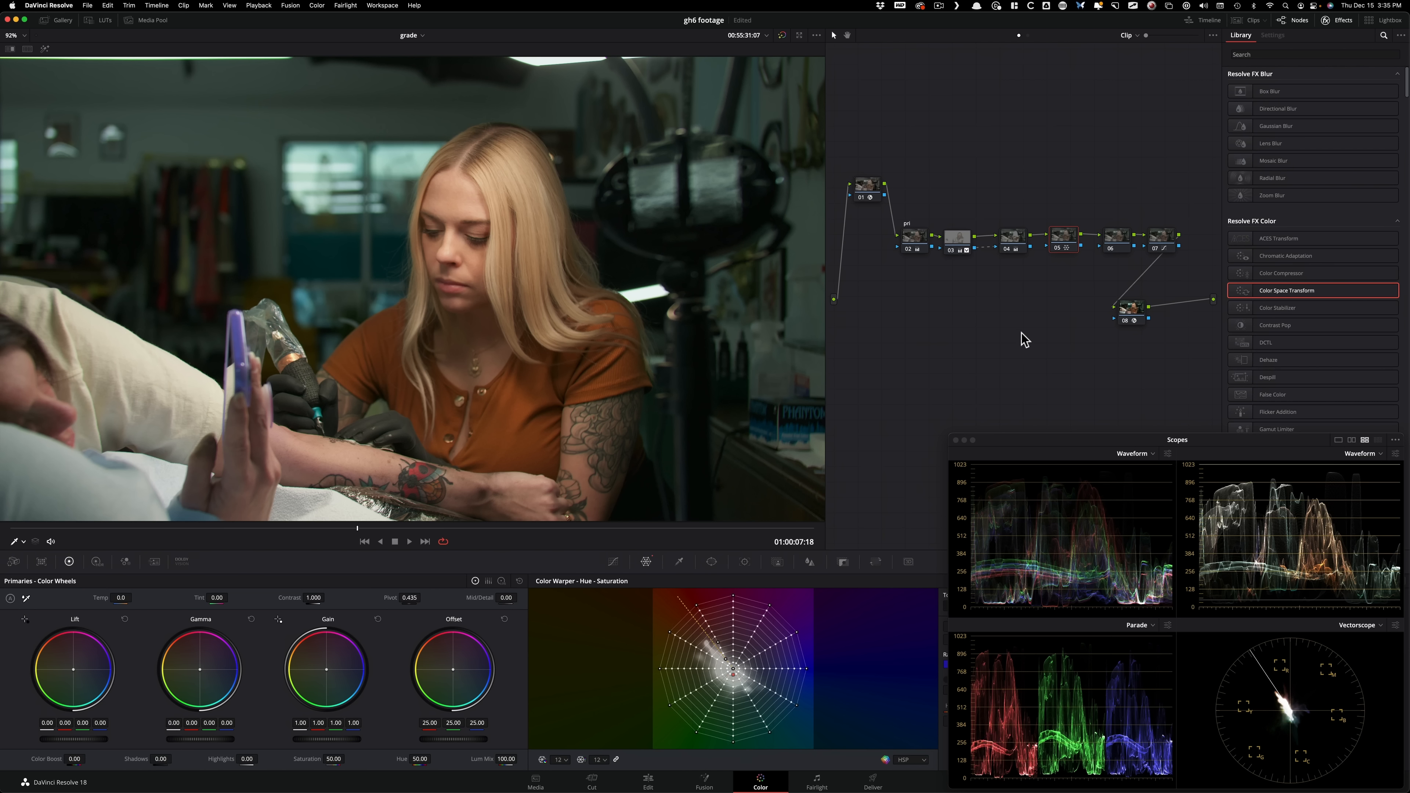
{"action": "key", "text": "super+z"}
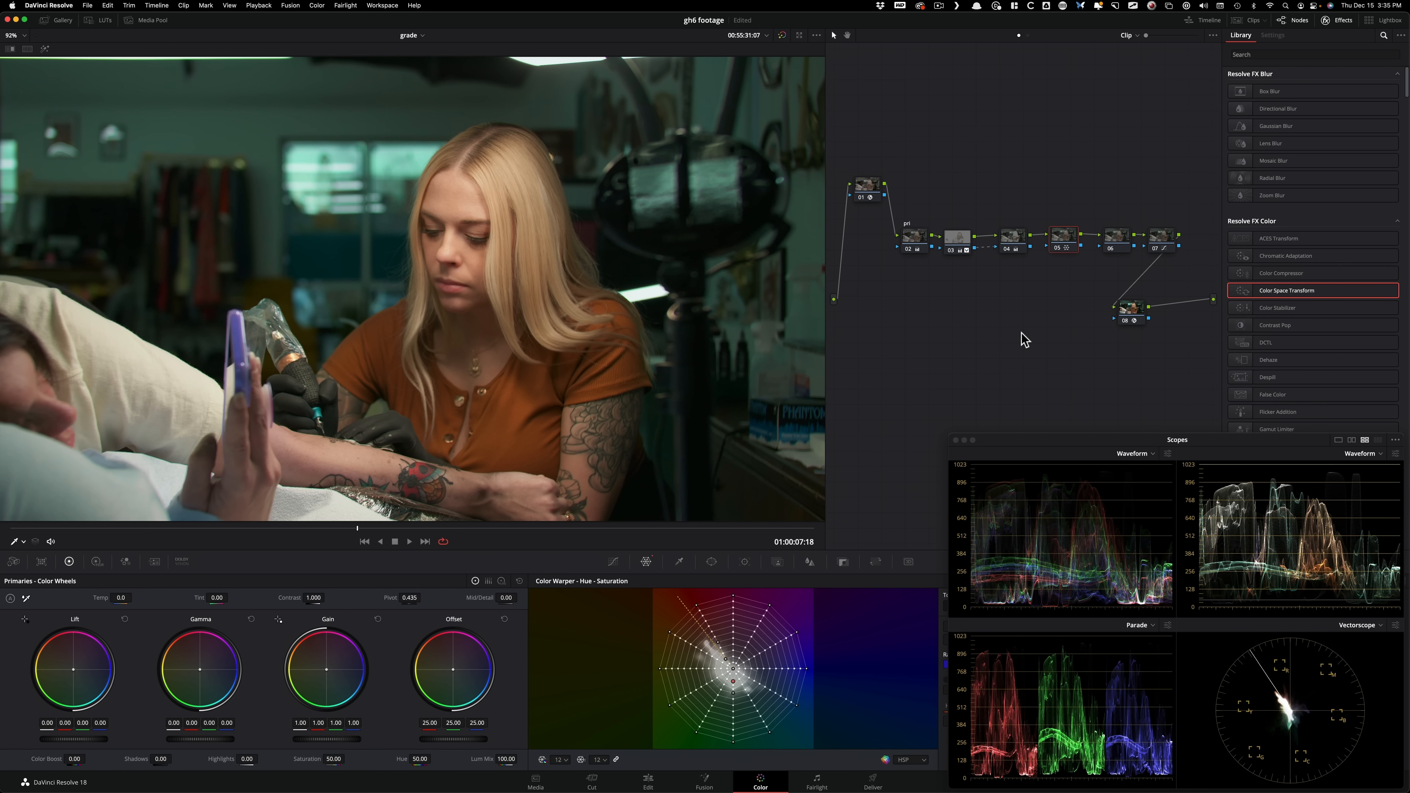
- Examine the enlarged background wall and window with node 05 off and on
{"action": "scroll", "coordinate": [393, 129], "scroll_direction": "up", "scroll_amount": 3}
{"action": "left_click_drag", "start_coordinate": [355, 216], "coordinate": [365, 330]}
{"action": "scroll", "coordinate": [409, 318], "scroll_direction": "up", "scroll_amount": 5}
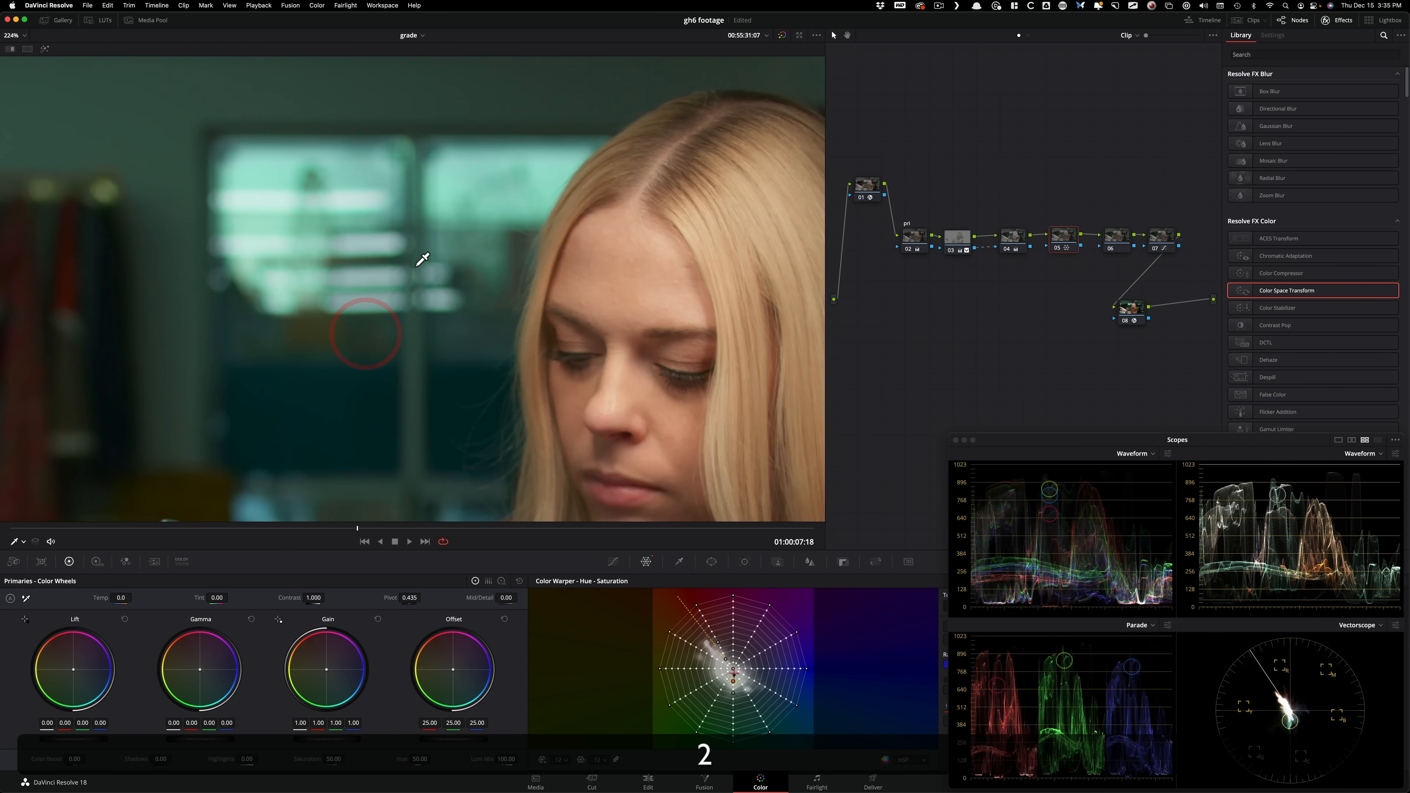
{"action": "left_click_drag", "start_coordinate": [320, 236], "coordinate": [1023, 421]}
{"action": "scroll", "coordinate": [518, 330], "scroll_direction": "up", "scroll_amount": 1}
{"action": "left_click_drag", "start_coordinate": [518, 331], "coordinate": [525, 435]}
{"action": "key", "text": "super+d"}
{"action": "key", "text": "super+d"}
{"action": "key", "text": "super+d"}
{"action": "key", "text": "super+d"}
{"action": "key", "text": "super+d"}
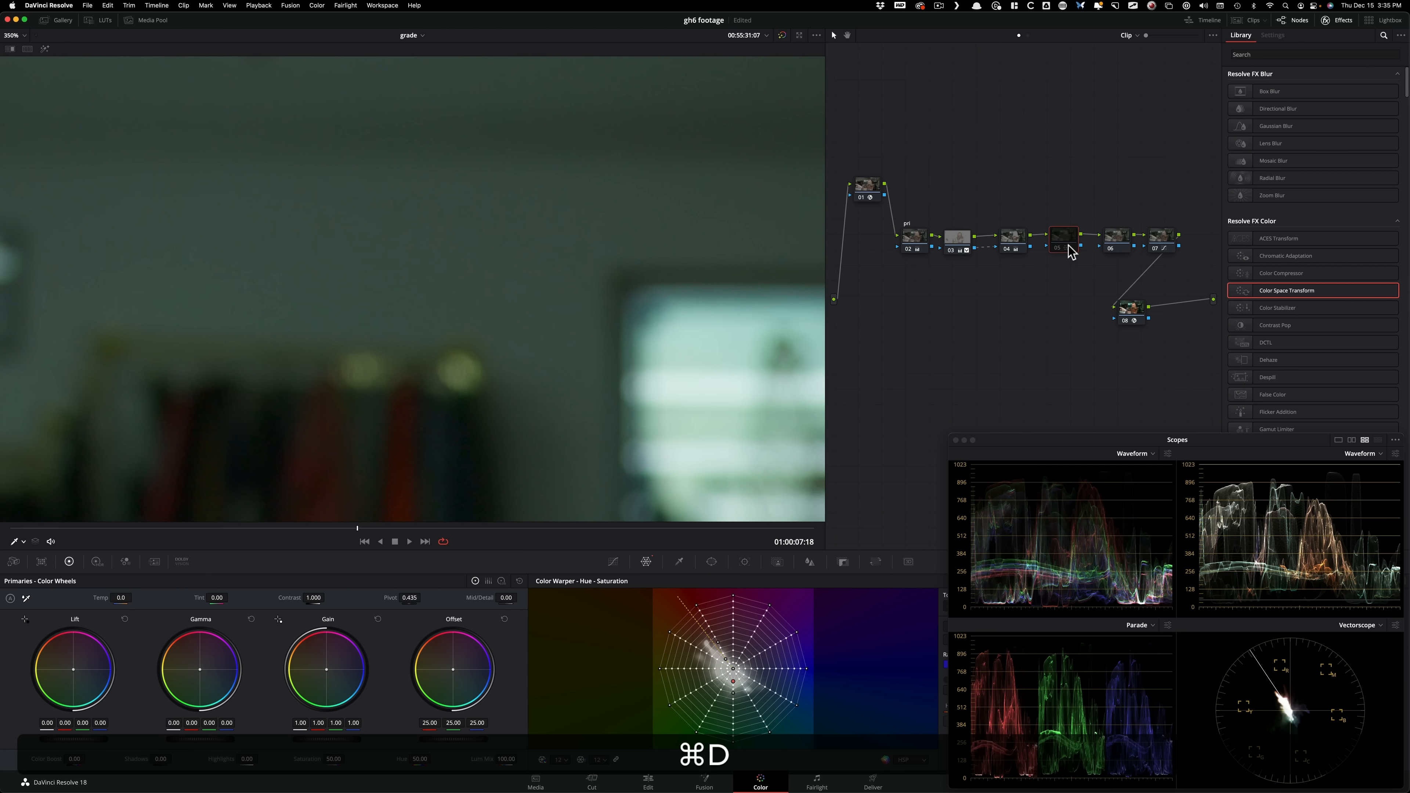
{"action": "key", "text": "super+d"}
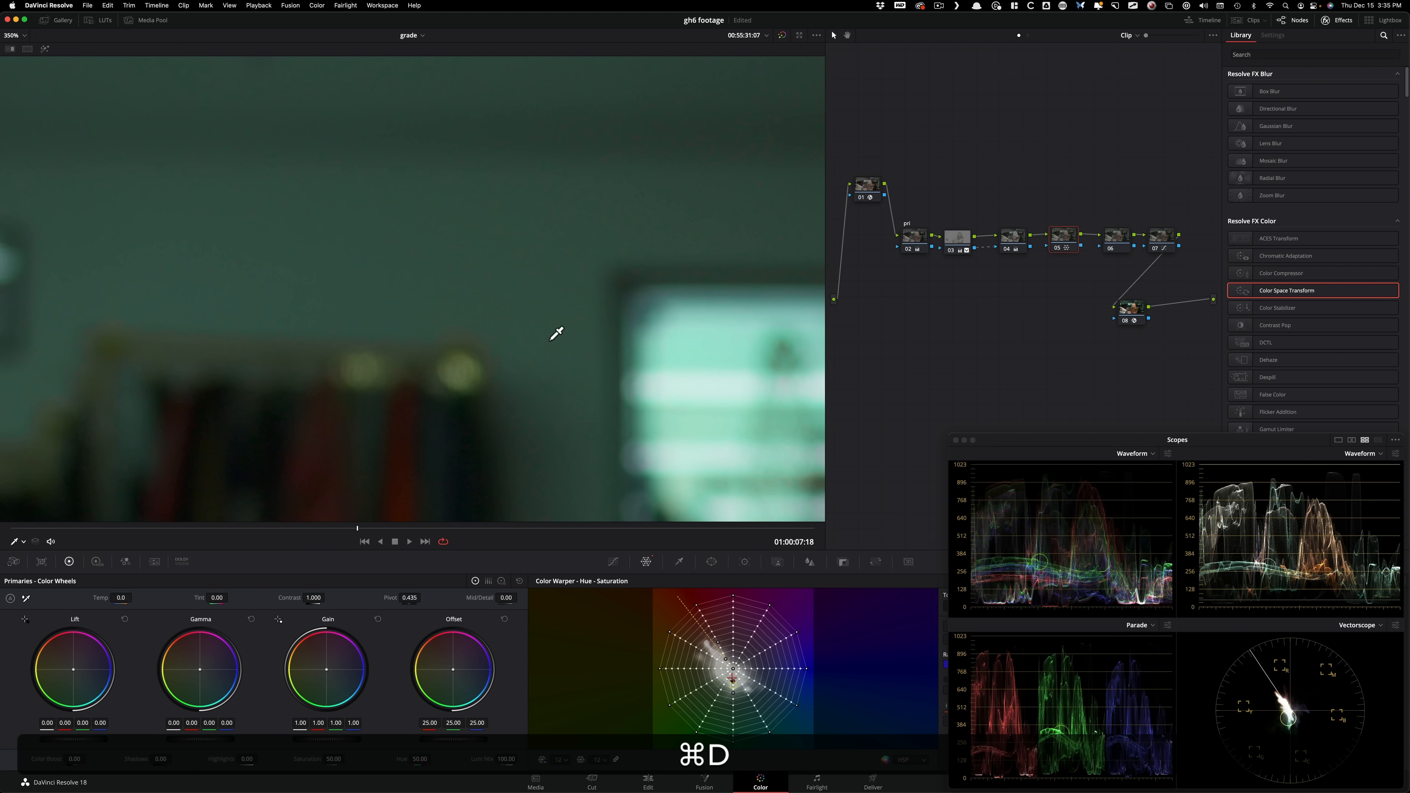
- Compare the full frame with node 05's warped background color off and on
{"action": "key", "text": "super+3"}
{"action": "key", "text": "super+d"}
{"action": "key", "text": "super+d"}
{"action": "key", "text": "super+d"}
{"action": "key", "text": "super+d"}
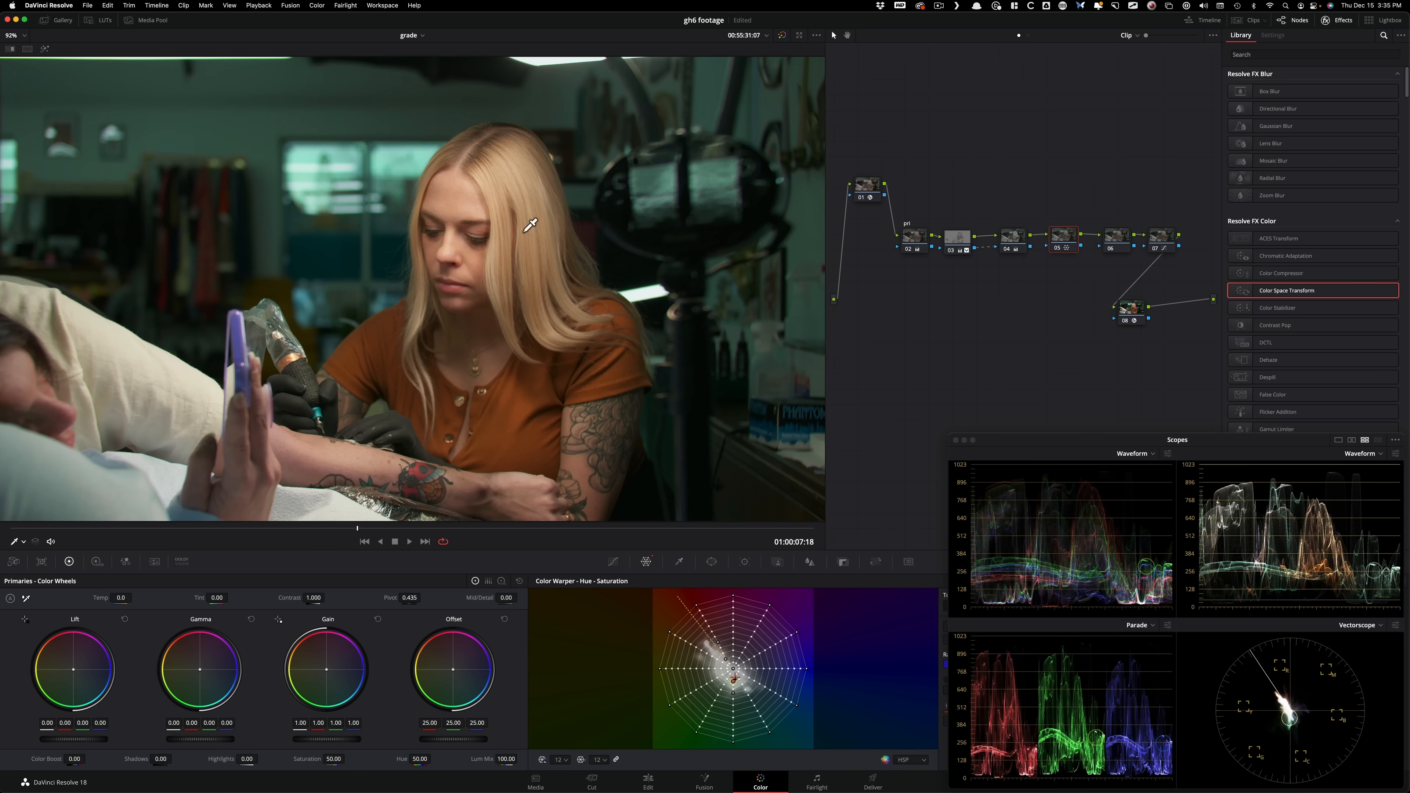
{"action": "key", "text": "super+d"}
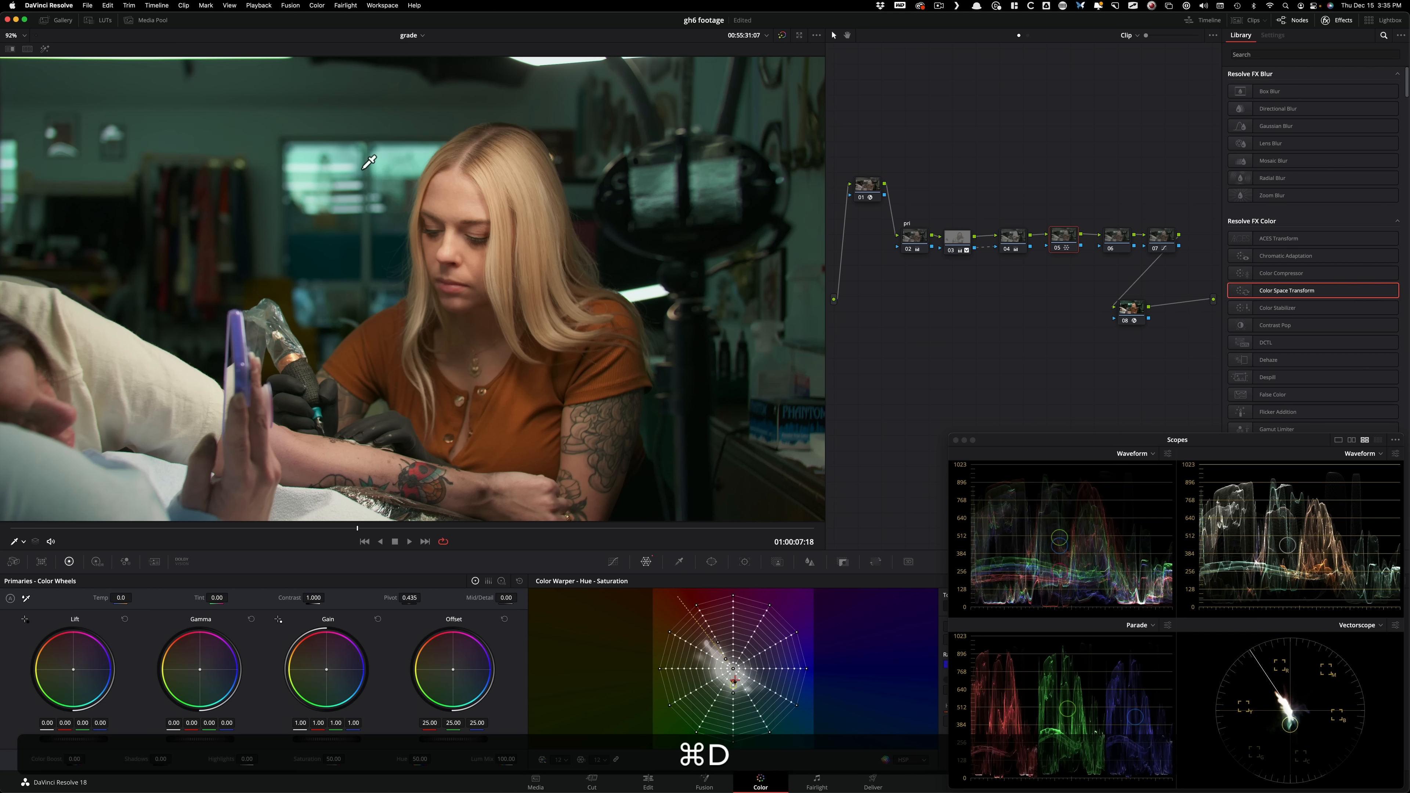
- Shift the background green toward a bluer teal in node 05's Color Warper, comparing the full frame with the node off and on
{"action": "key", "text": "super+d"}
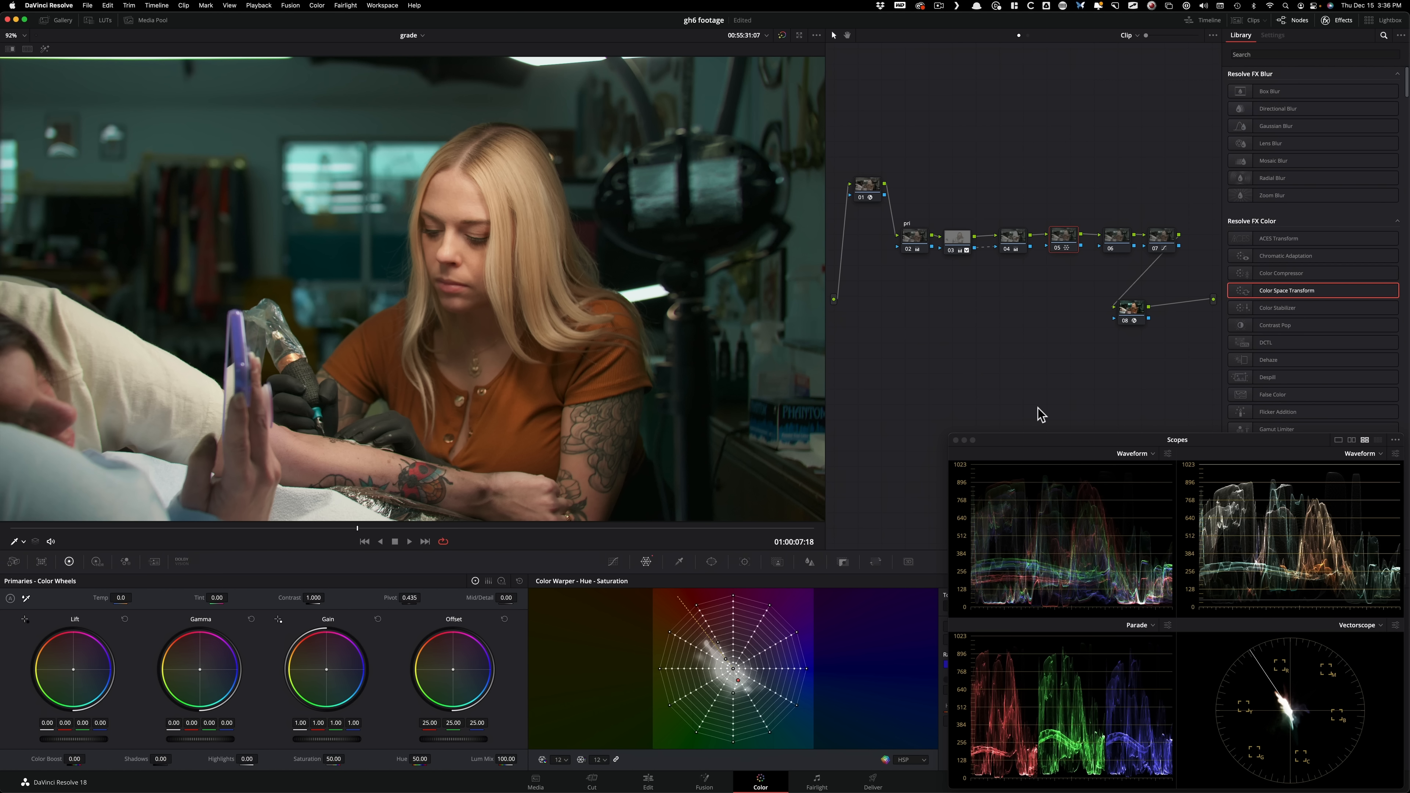
{"action": "key", "text": "super+d"}
{"action": "key", "text": "super+d"}
{"action": "key", "text": "super+d"}
{"action": "key", "text": "super+d"}
{"action": "key", "text": "super+d"}
{"action": "key", "text": "super+d"}
{"action": "key", "text": "super+d"}
{"action": "key", "text": "super+d"}
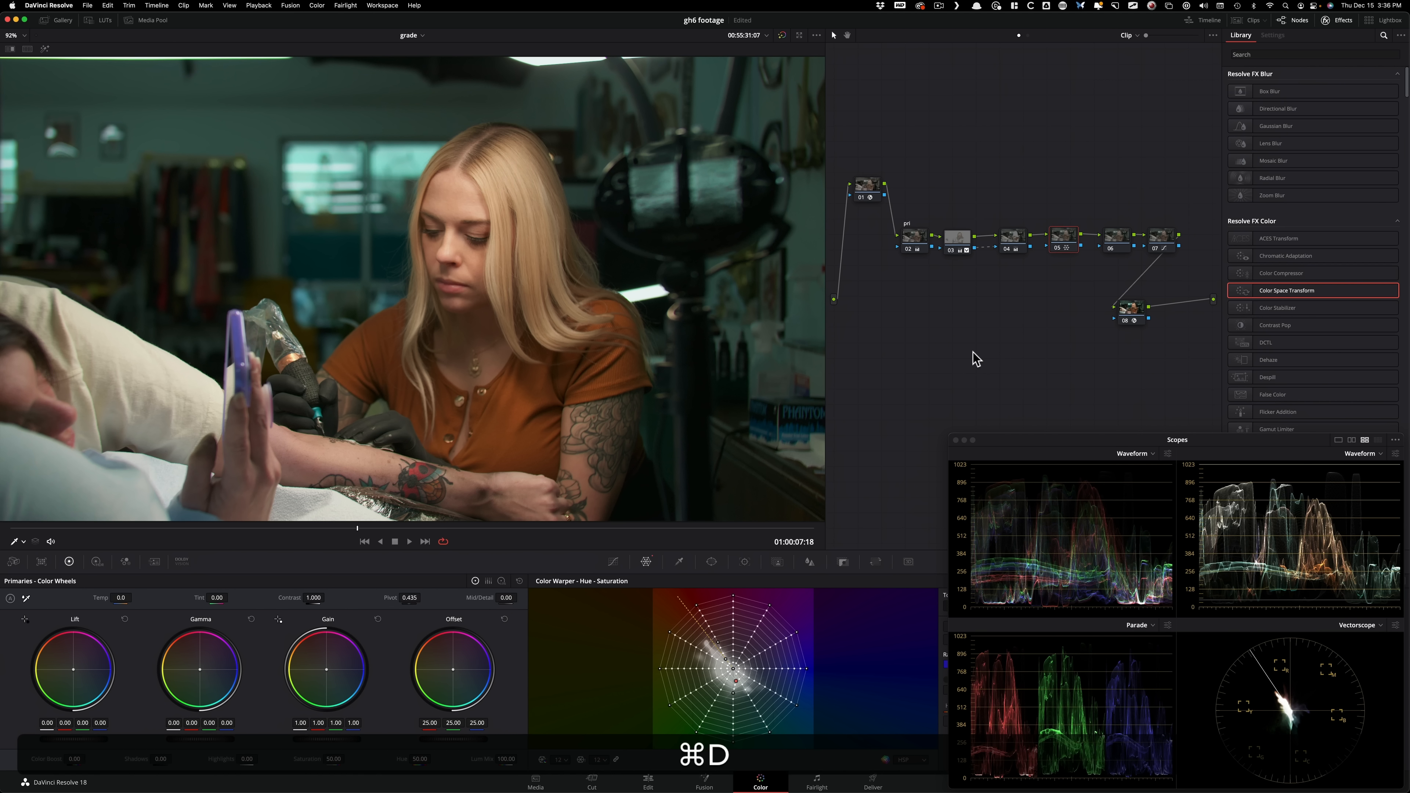
{"action": "key", "text": "super+d"}
{"action": "key", "text": "super+d"}
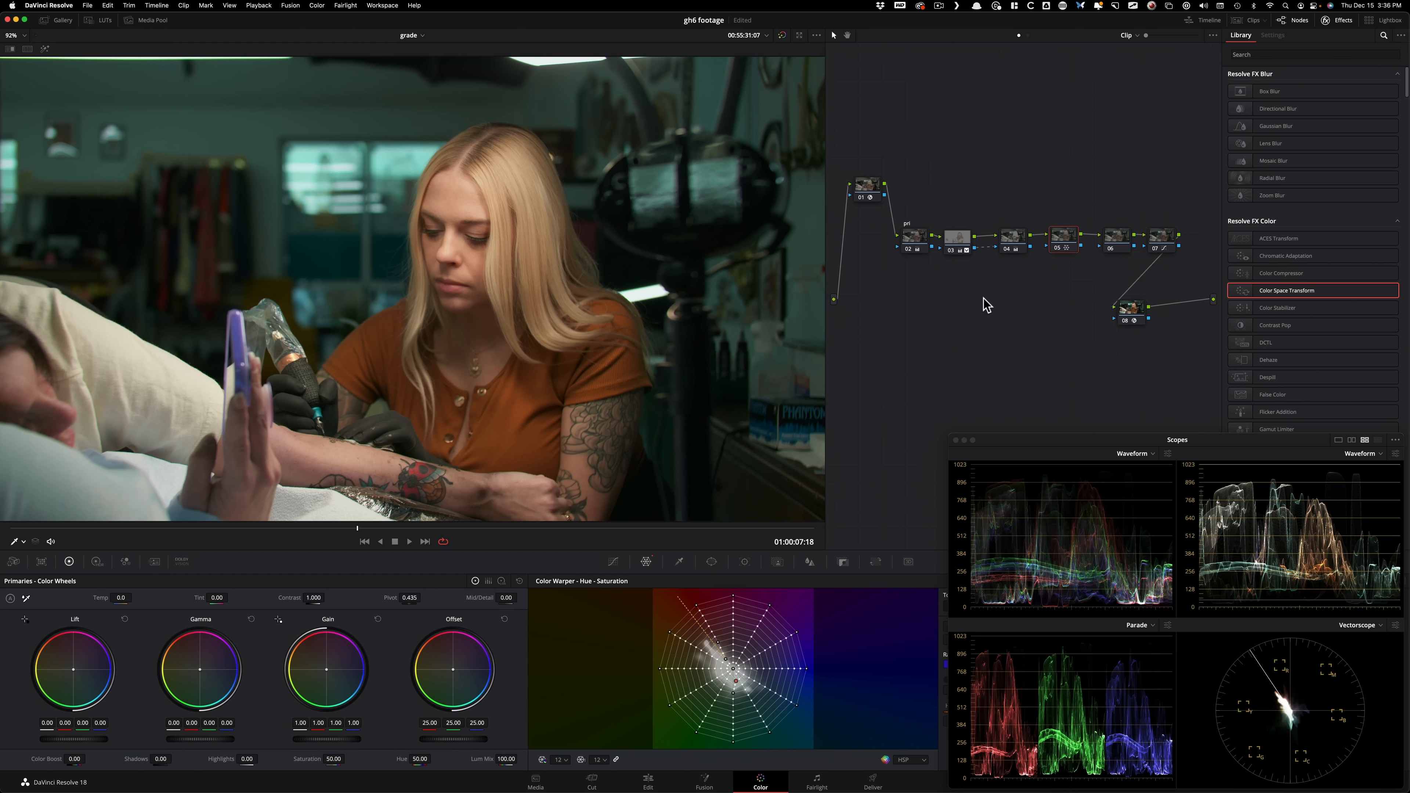
{"action": "key", "text": "super+d"}
{"action": "key", "text": "super+d"}
{"action": "key", "text": "super+1"}
{"action": "key", "text": "3"}
- Bring up the Custom curves, select node 06 and set its Shadows to 15.80
{"action": "left_click", "coordinate": [616, 562]}
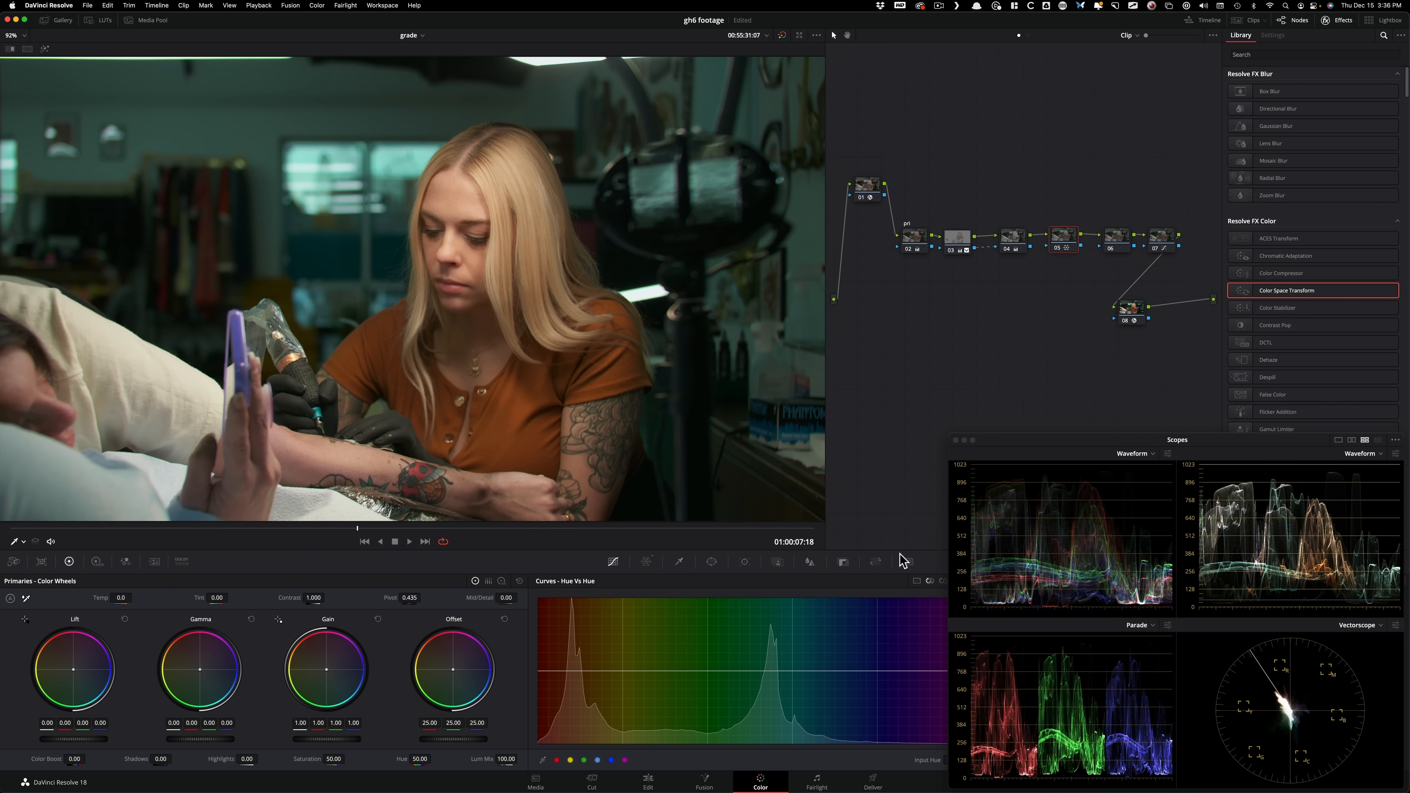
{"action": "left_click", "coordinate": [917, 581]}
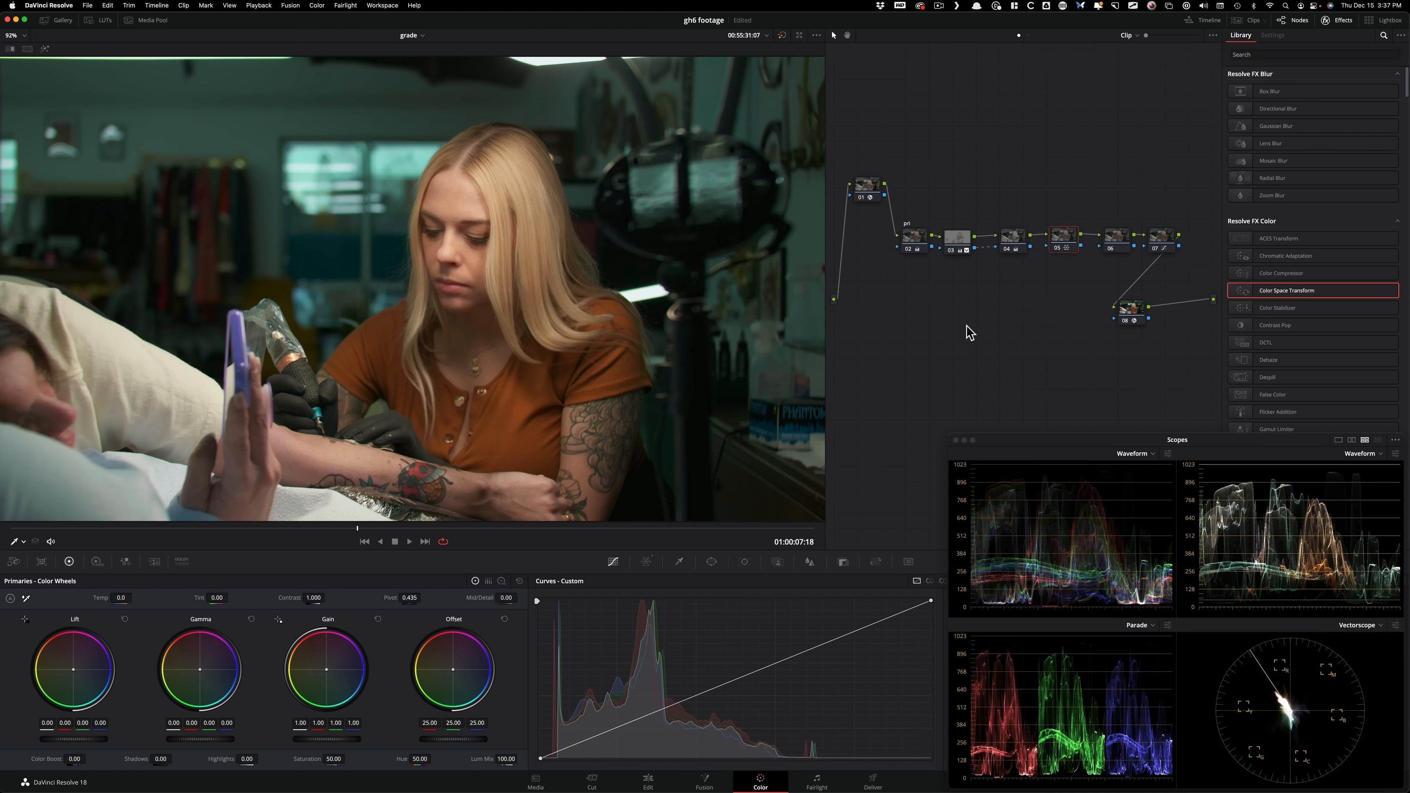
{"action": "left_click", "coordinate": [1028, 164]}
{"action": "left_click", "coordinate": [1111, 237]}
{"action": "left_click_drag", "start_coordinate": [1116, 241], "coordinate": [1109, 242]}
{"action": "left_click", "coordinate": [1110, 241]}
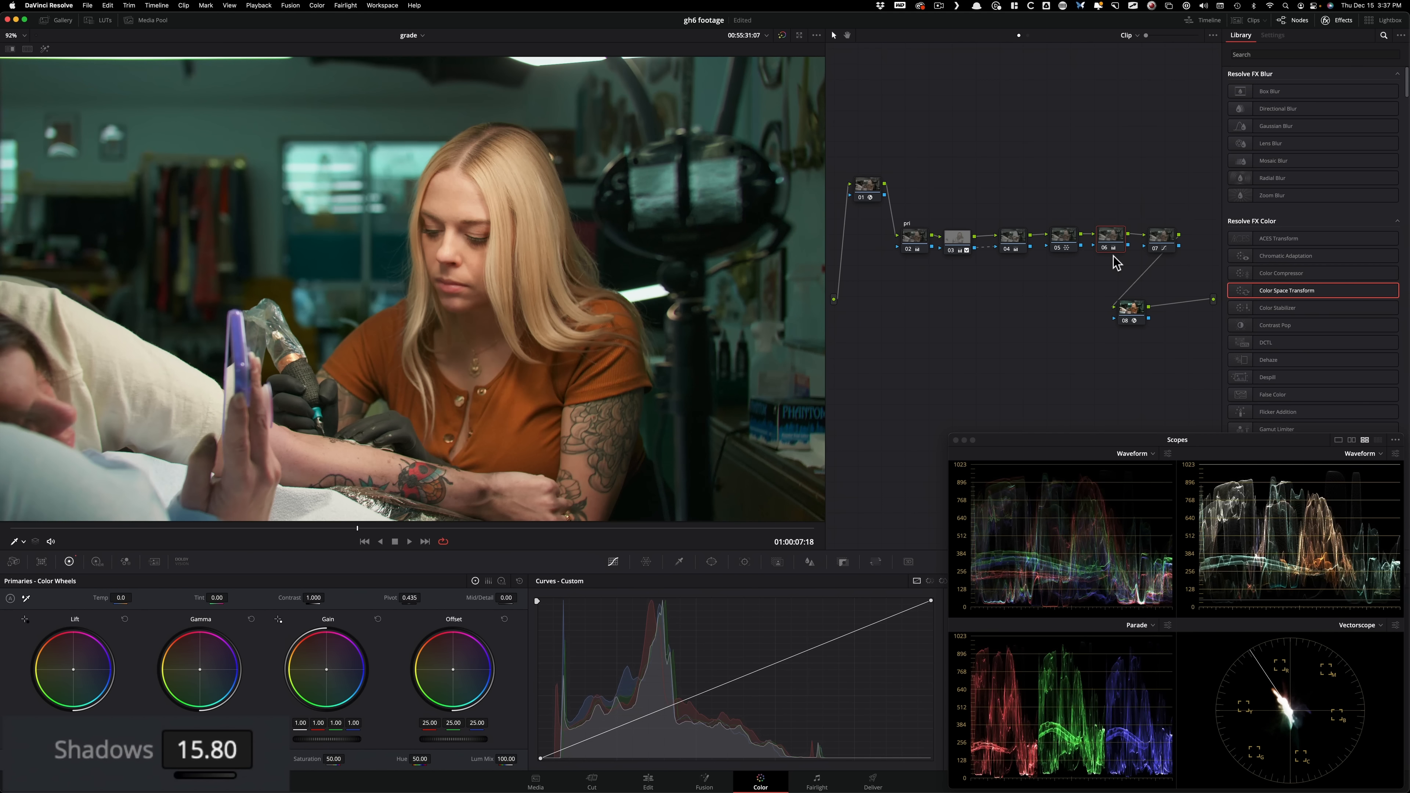
- Compare the full frame with node 06's shadow adjustment off and on
{"action": "key", "text": "super+d"}
{"action": "key", "text": "super+d"}
{"action": "key", "text": "super+d"}
{"action": "key", "text": "super+d"}
{"action": "key", "text": "super+d"}
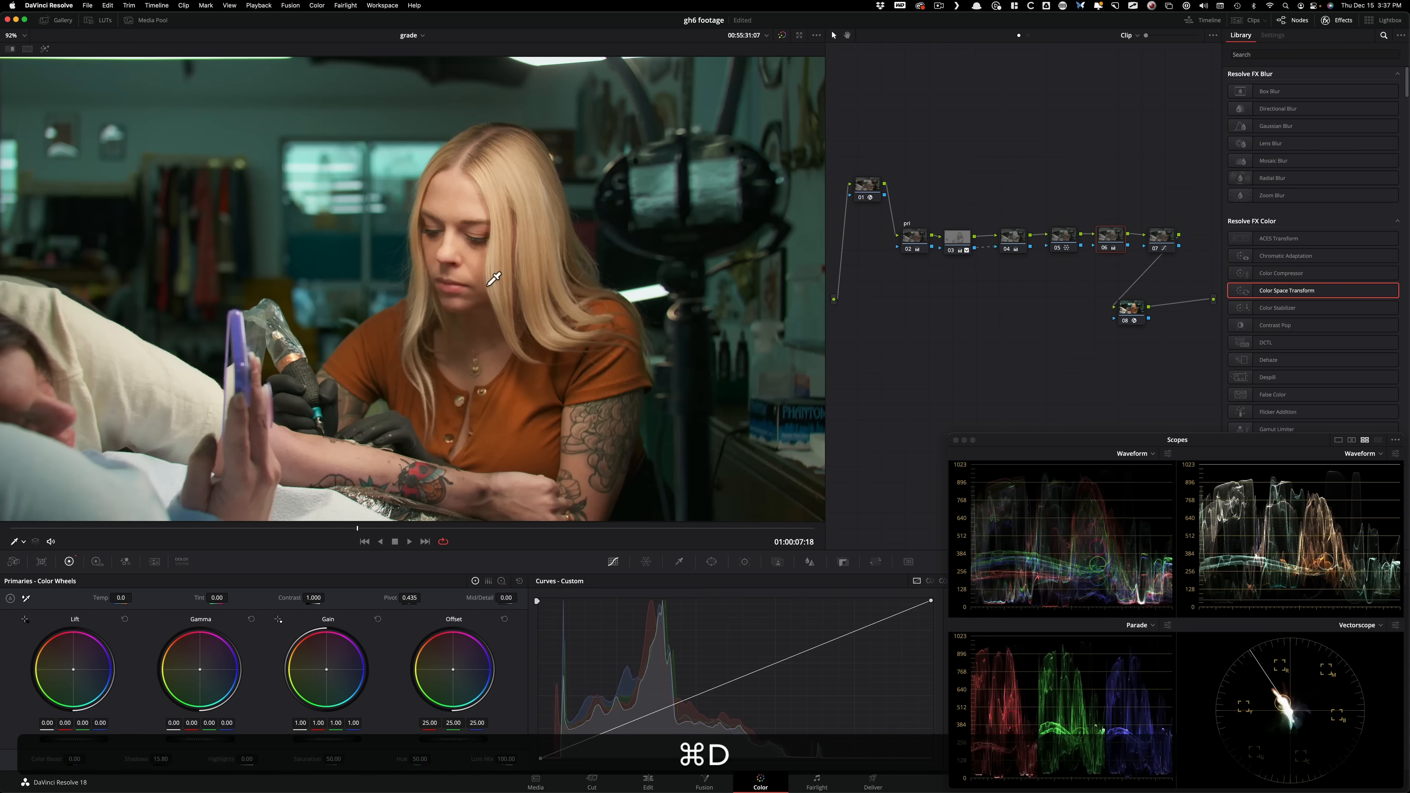
- Compare the woman's face up close with node 06 off and on, and set its Highlights to -30.38
{"action": "scroll", "coordinate": [542, 253], "scroll_direction": "up", "scroll_amount": 6}
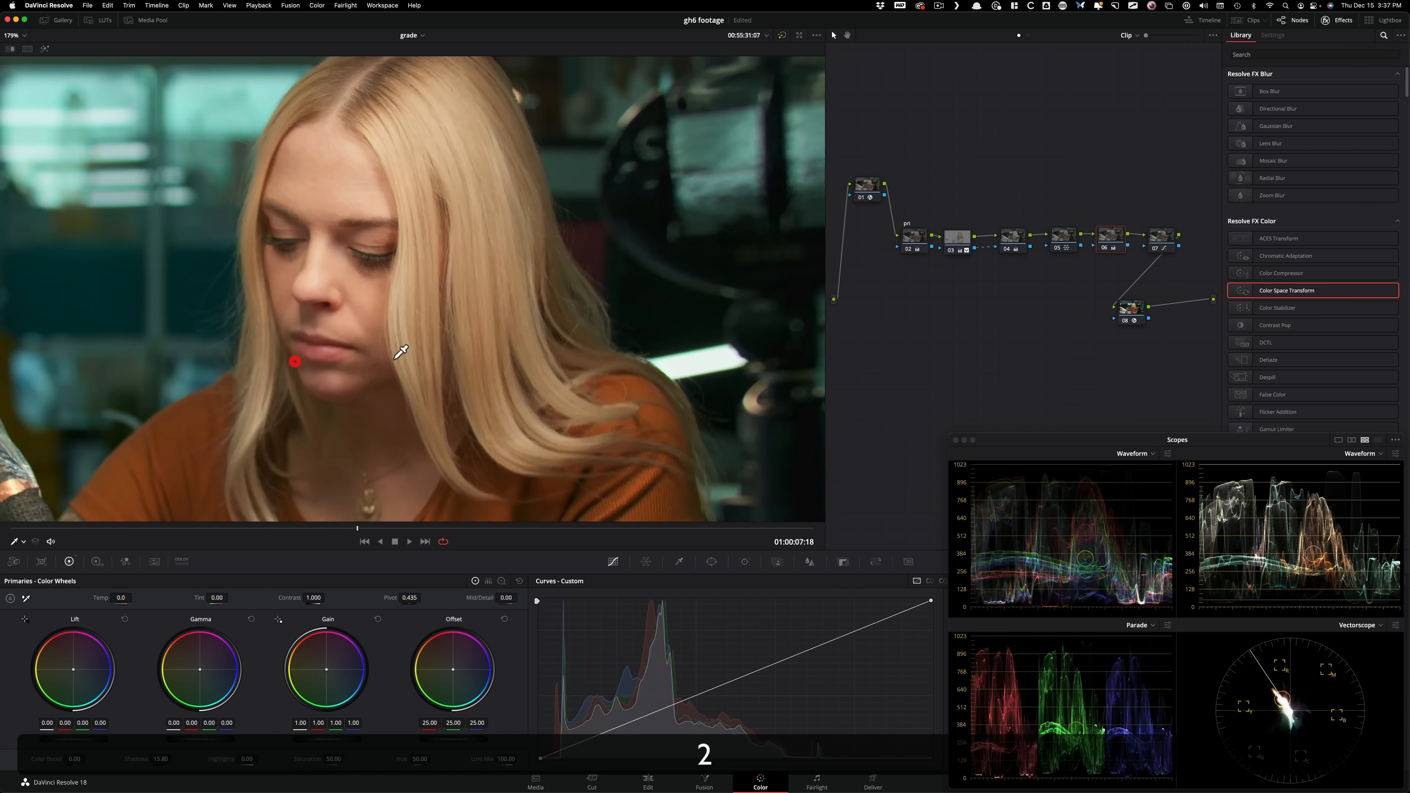
{"action": "key", "text": "super+d"}
{"action": "key", "text": "super+d"}
{"action": "key", "text": "super+d"}
{"action": "key", "text": "super+d"}
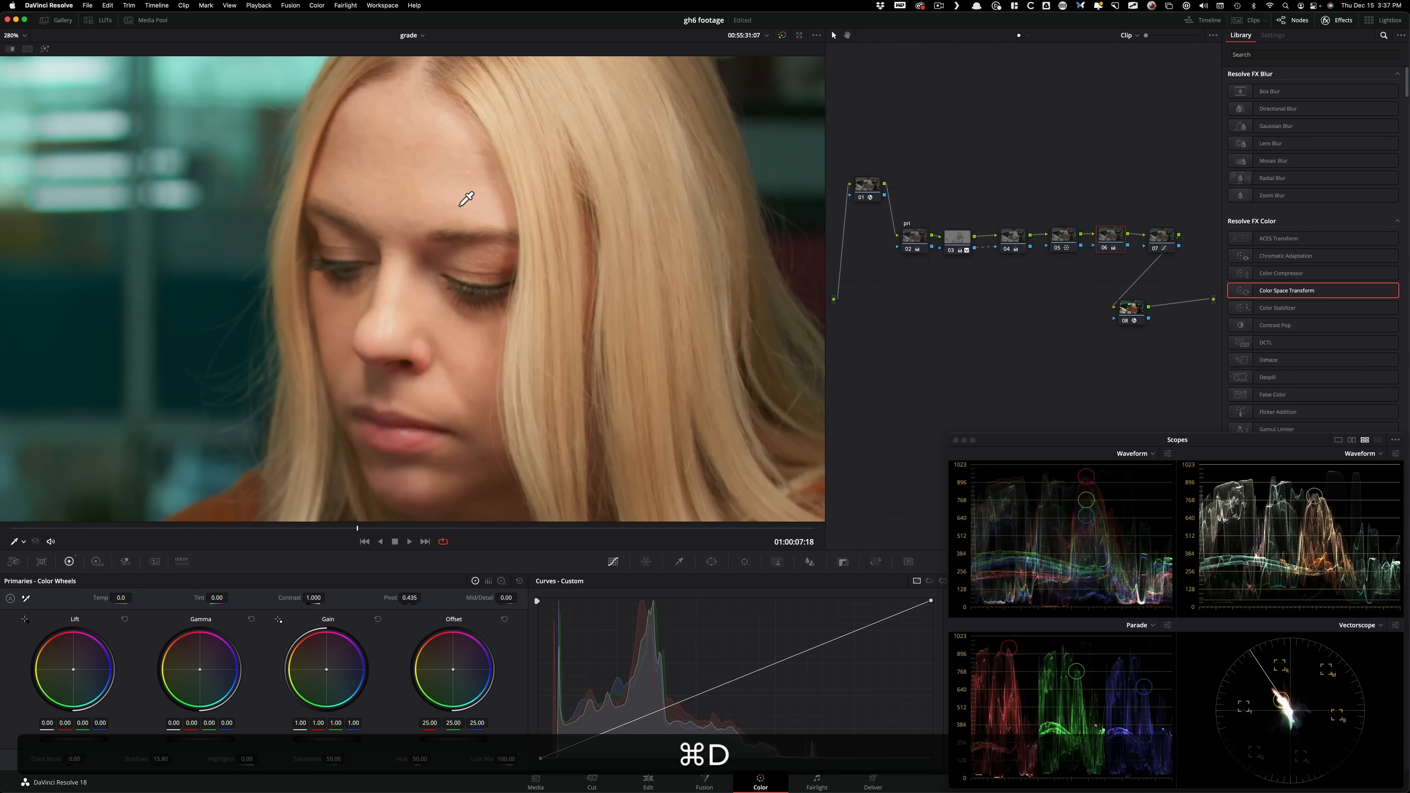
{"action": "key", "text": "super+d"}
{"action": "key", "text": "super+d"}
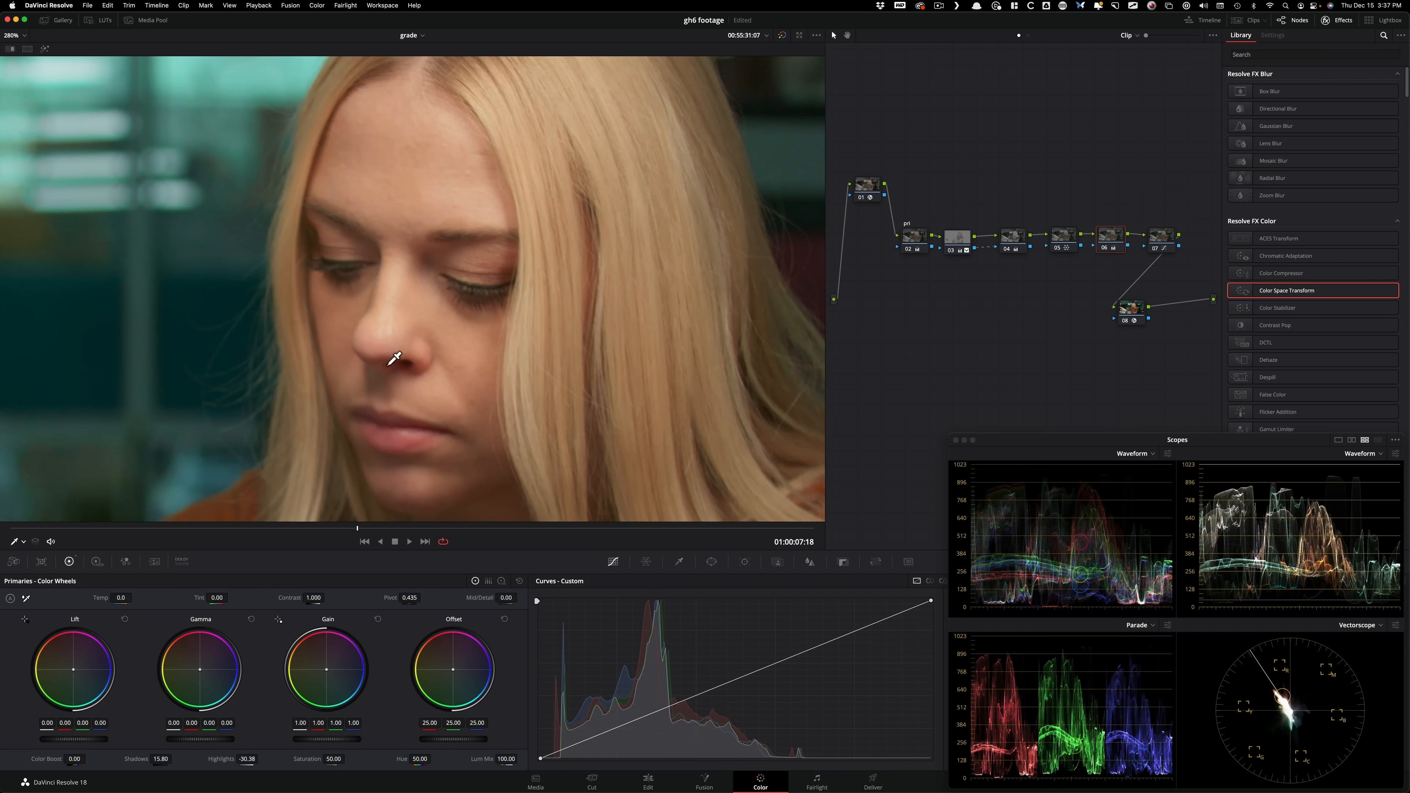
- Compare the full frame with node 06's shadow and highlight adjustments off and on
{"action": "key", "text": "super+d"}
{"action": "key", "text": "super+3"}
{"action": "key", "text": "super+d"}
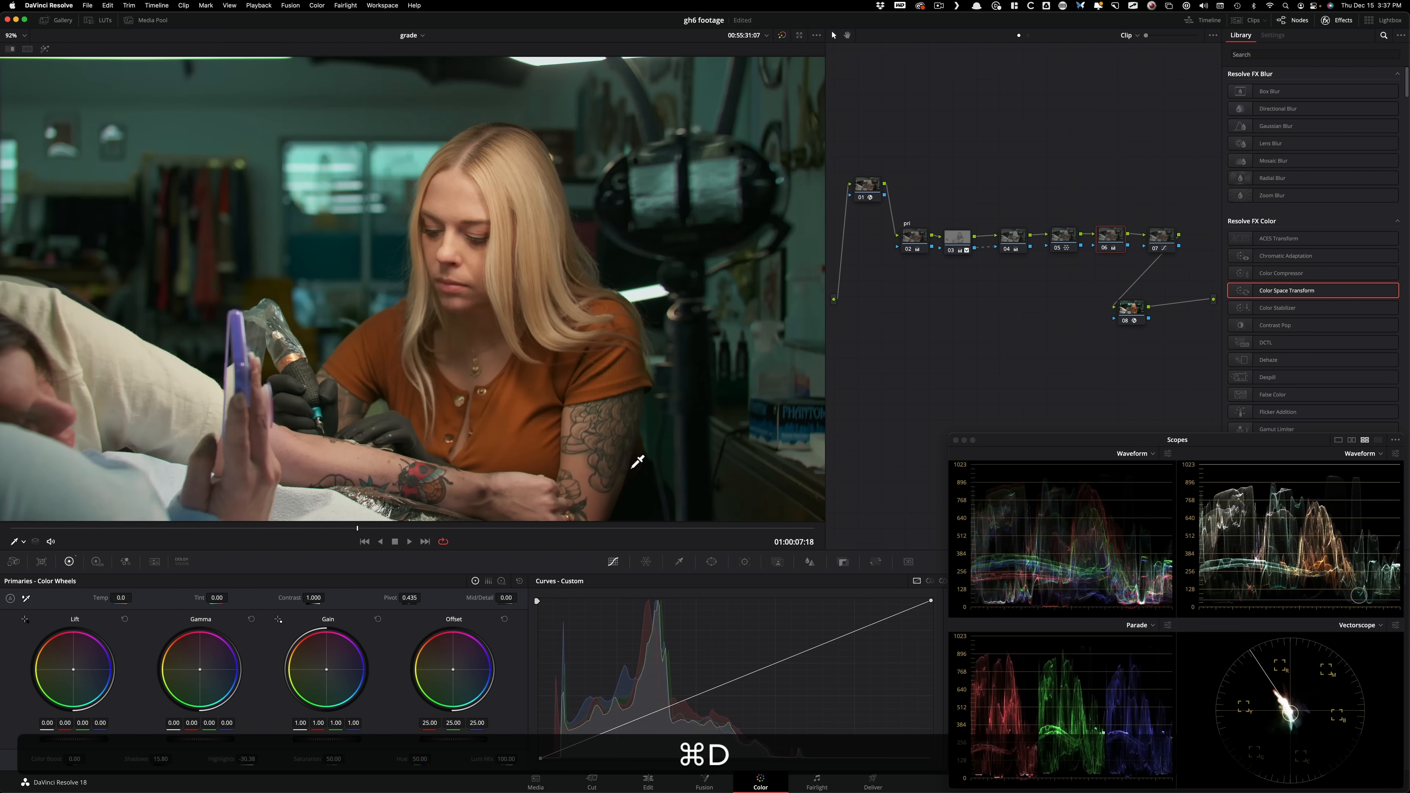
{"action": "key", "text": "super+d"}
{"action": "key", "text": "super+d"}
{"action": "key", "text": "super+d"}
{"action": "key", "text": "super+d"}
- Compare the woman's tattooed upper arm and the dark shelf area behind her up close with node 06 off and on
{"action": "scroll", "coordinate": [560, 375], "scroll_direction": "up", "scroll_amount": 3}
{"action": "left_click_drag", "start_coordinate": [560, 376], "coordinate": [202, 254]}
{"action": "scroll", "coordinate": [561, 375], "scroll_direction": "up", "scroll_amount": 1}
{"action": "scroll", "coordinate": [482, 299], "scroll_direction": "up", "scroll_amount": 1}
{"action": "key", "text": "super+d"}
{"action": "key", "text": "super+d"}
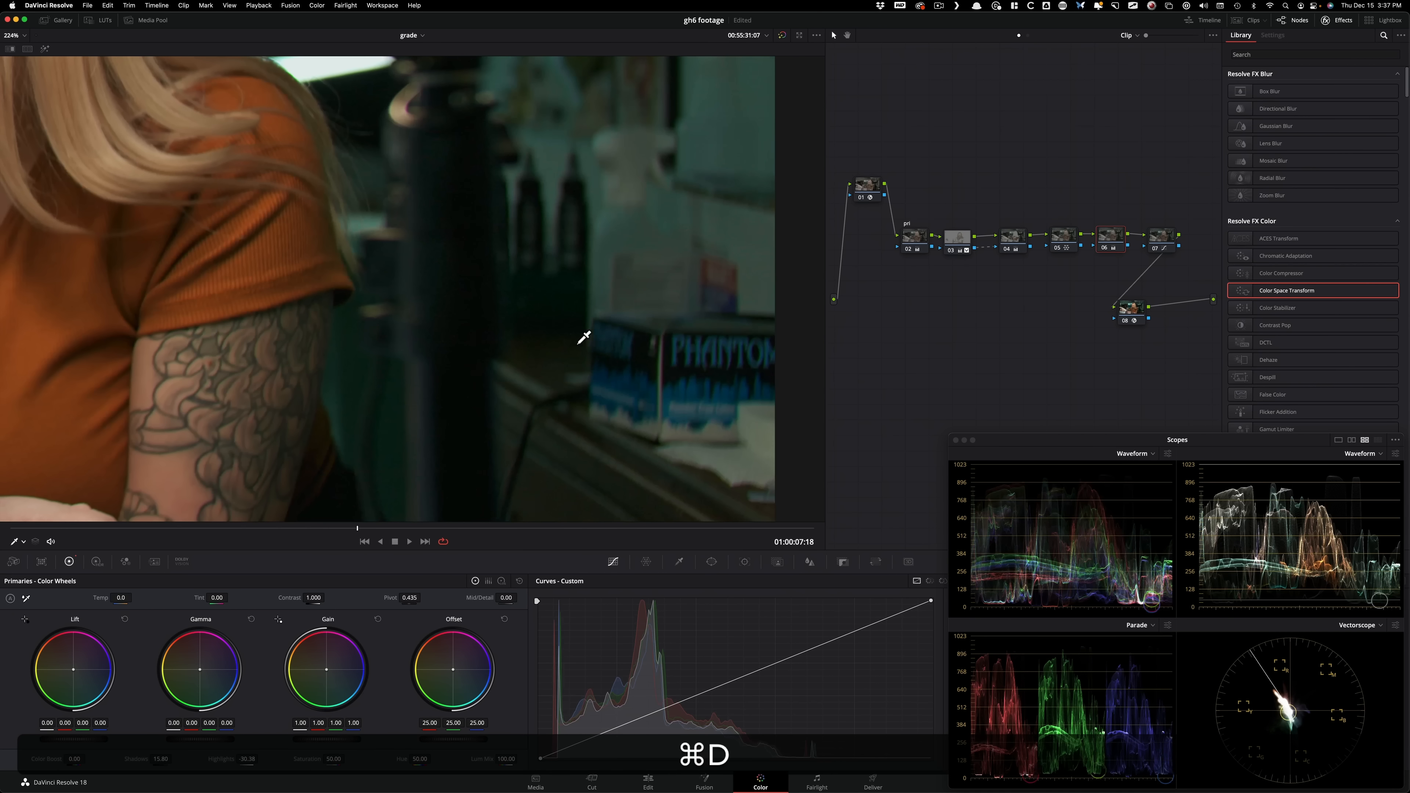
{"action": "key", "text": "super+3"}
{"action": "left_click_drag", "start_coordinate": [364, 297], "coordinate": [582, 339]}
{"action": "scroll", "coordinate": [443, 328], "scroll_direction": "up", "scroll_amount": 3}
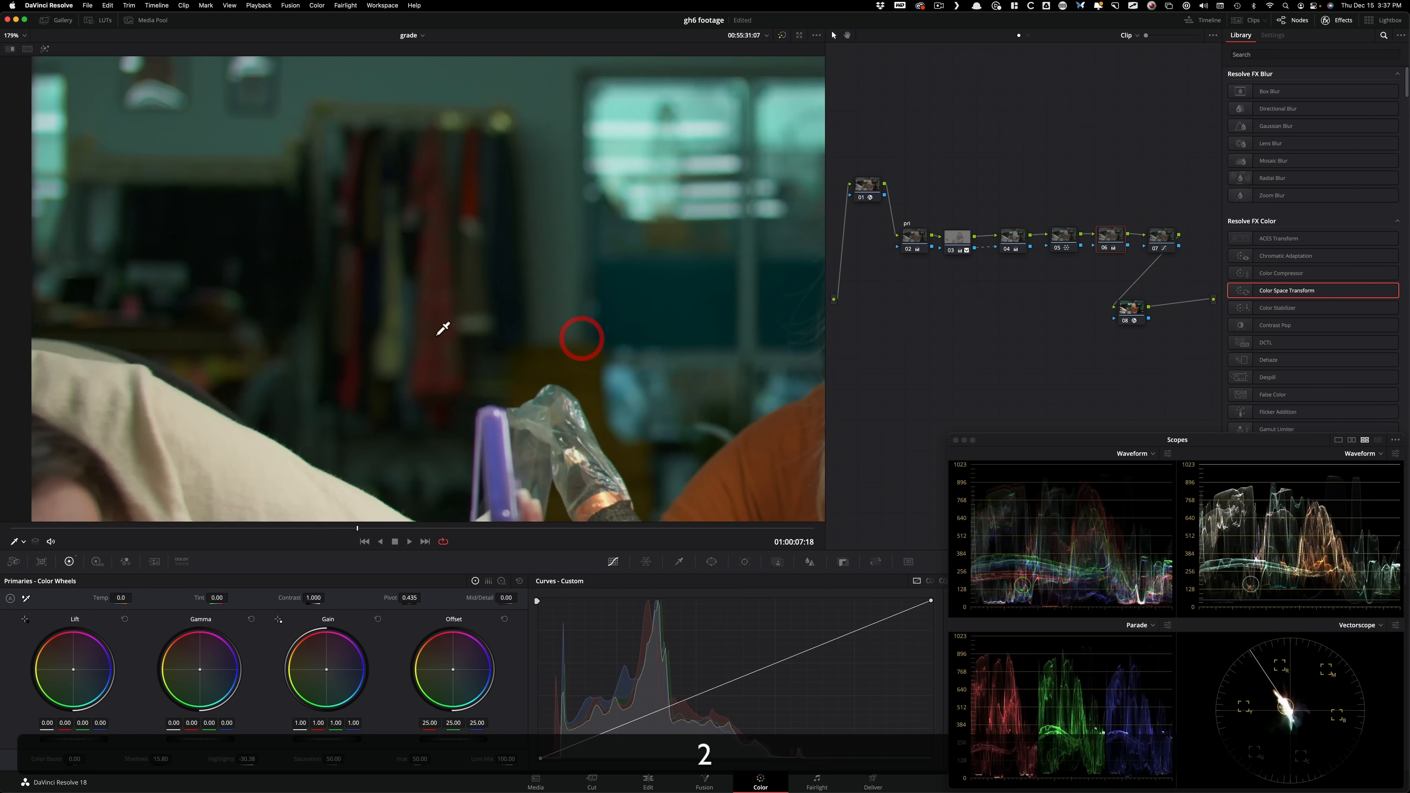
- Compare the background clothes rack and green wall up close with node 06 off and on
{"action": "scroll", "coordinate": [443, 329], "scroll_direction": "up", "scroll_amount": 1}
{"action": "left_click_drag", "start_coordinate": [469, 234], "coordinate": [494, 185]}
{"action": "left_click_drag", "start_coordinate": [536, 236], "coordinate": [584, 161]}
{"action": "key", "text": "super+d"}
{"action": "key", "text": "super+d"}
{"action": "left_click_drag", "start_coordinate": [515, 322], "coordinate": [607, 489]}
{"action": "key", "text": "super+d"}
{"action": "key", "text": "super+d"}
{"action": "left_click_drag", "start_coordinate": [507, 335], "coordinate": [608, 397]}
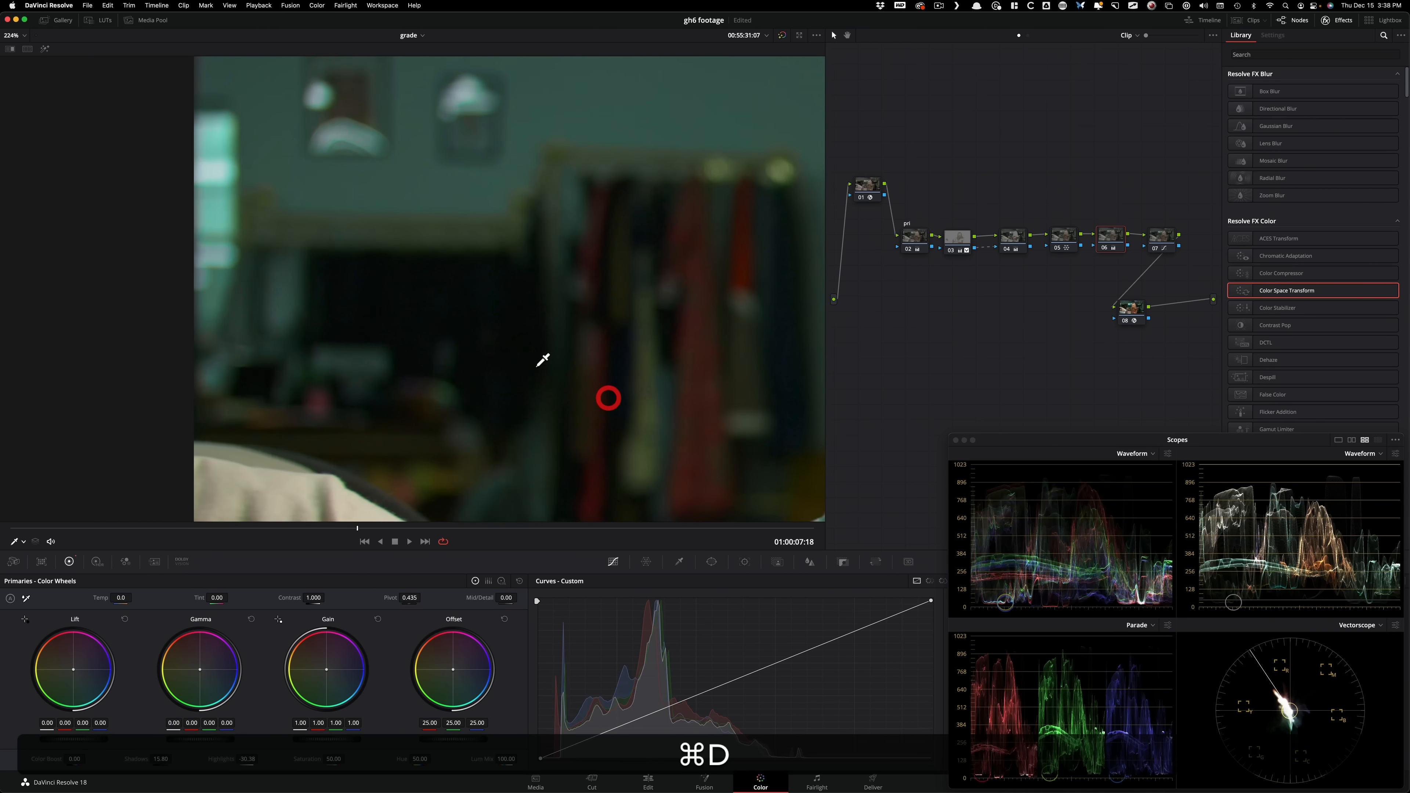
- Return to the full frame and repeatedly compare the shadows, hair and window with node 06 off and on
{"action": "key", "text": "super+3"}
{"action": "key", "text": "super+d"}
{"action": "key", "text": "super+d"}
{"action": "key", "text": "super+d"}
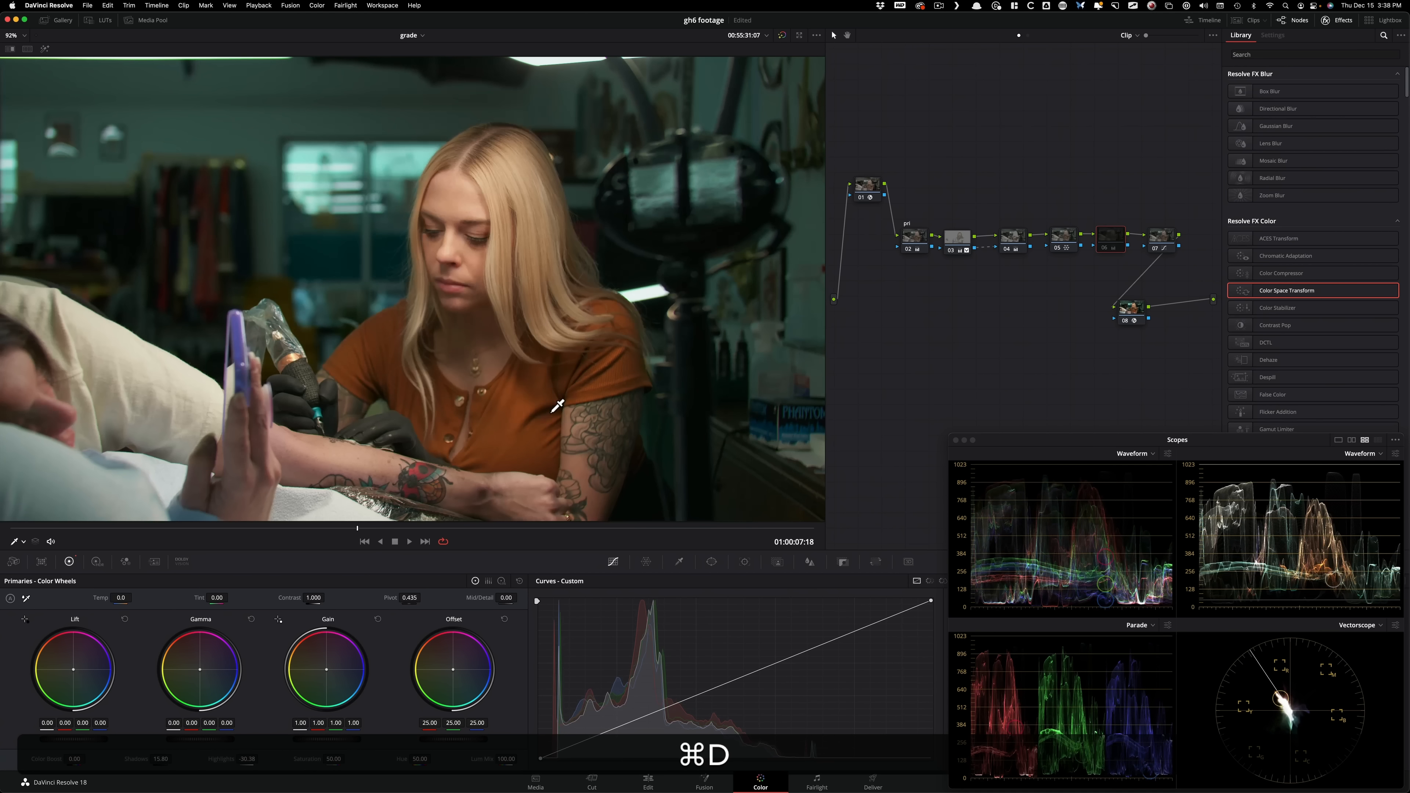
{"action": "key", "text": "super+d"}
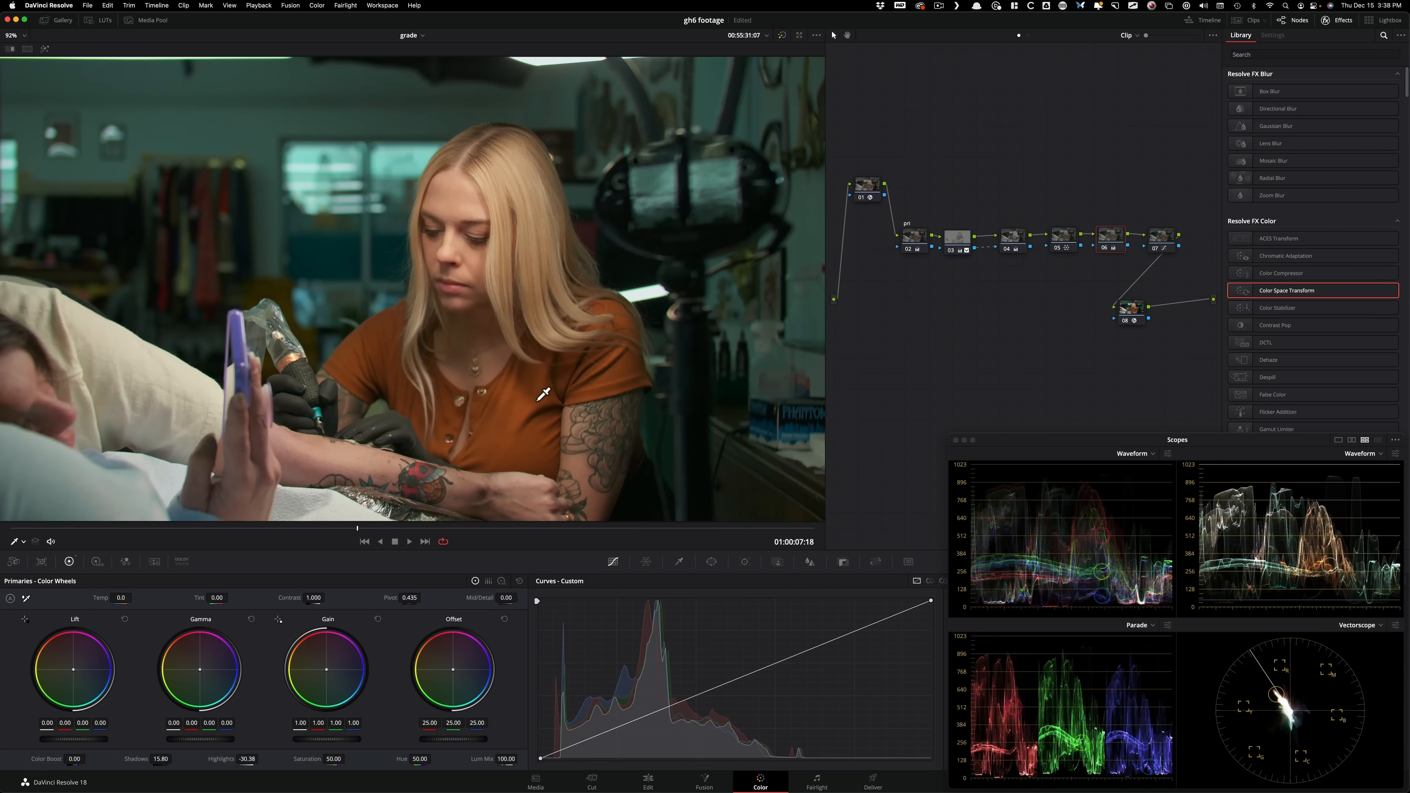
{"action": "key", "text": "super+d"}
{"action": "key", "text": "super+d"}
{"action": "key", "text": "super+d"}
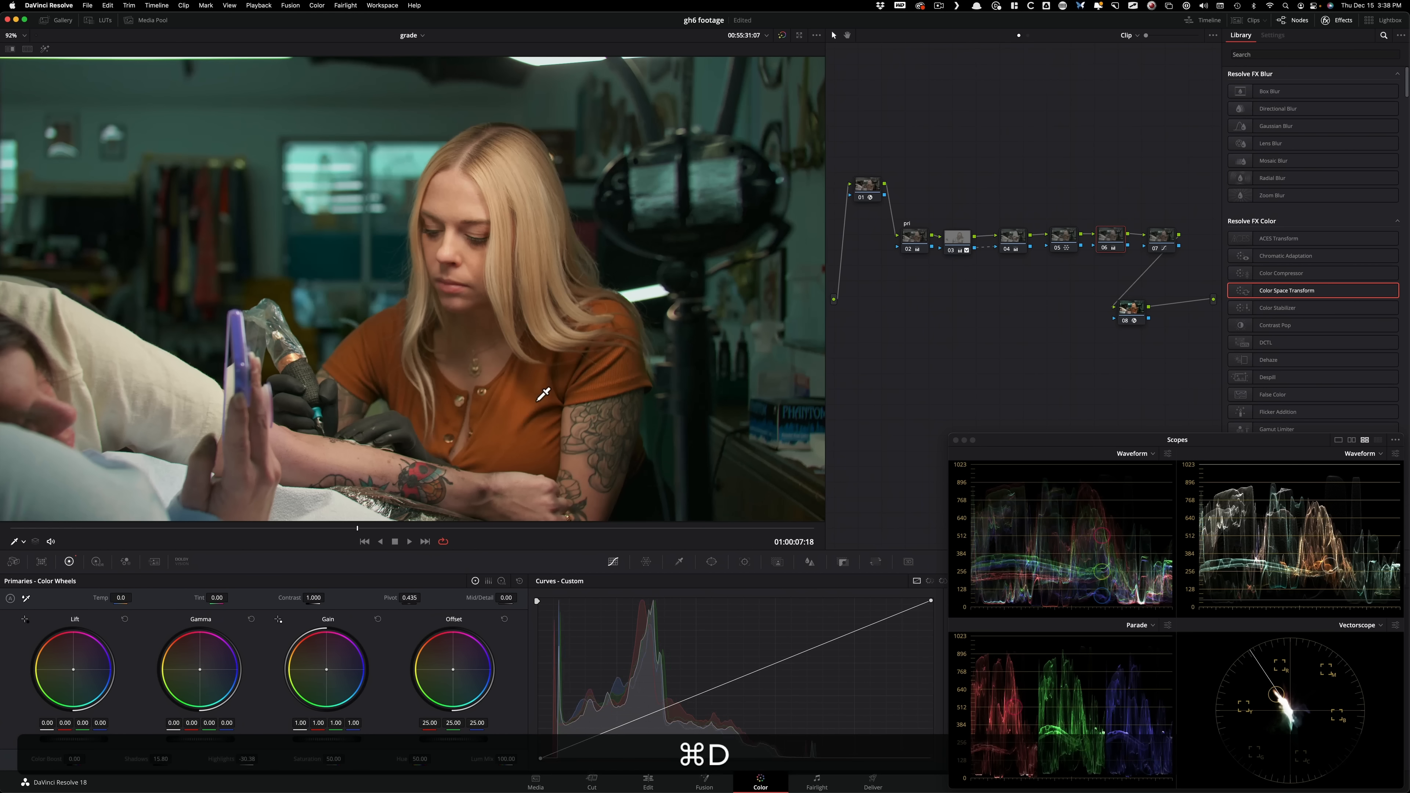
{"action": "key", "text": "super+d"}
{"action": "key", "text": "super+d"}
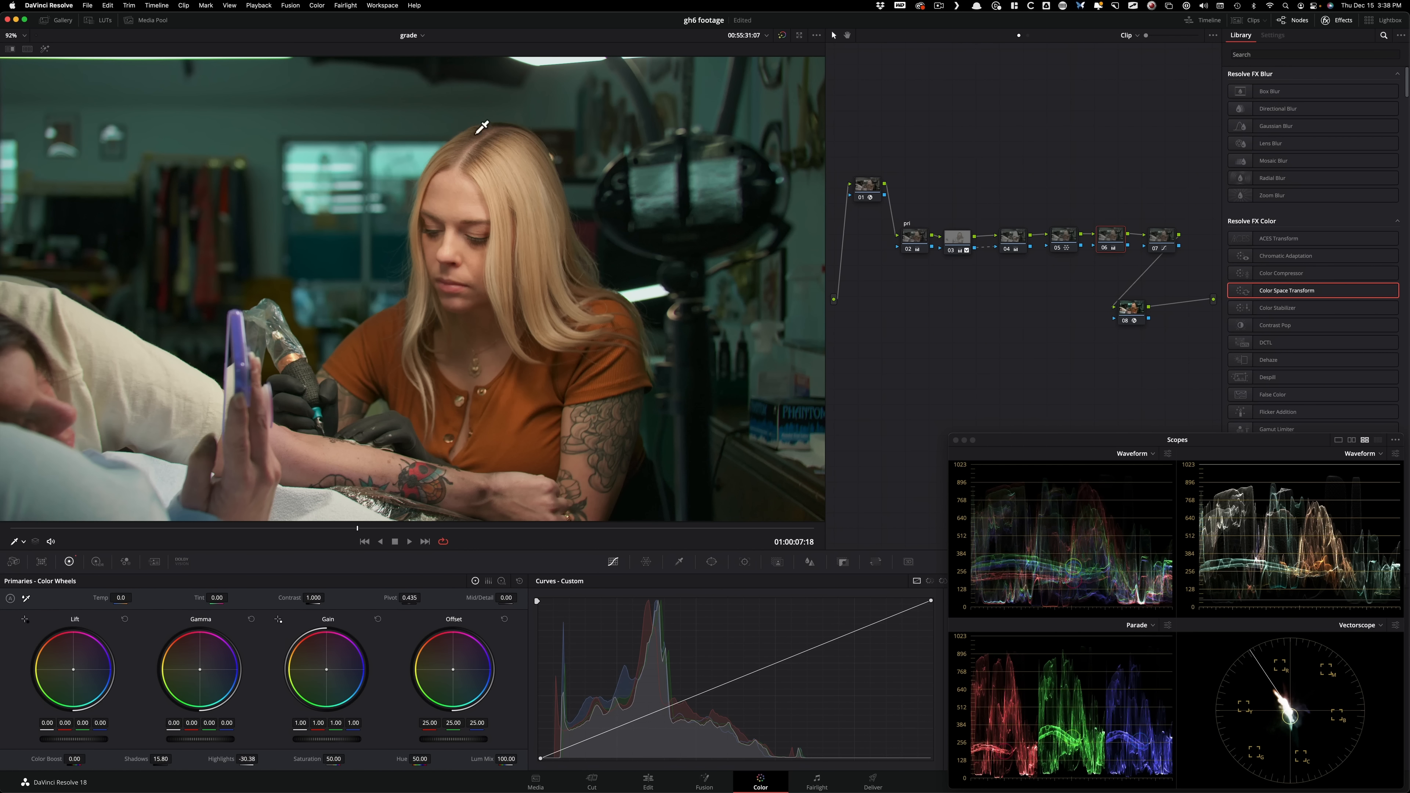
{"action": "key", "text": "super+d"}
{"action": "key", "text": "super+d"}
{"action": "key", "text": "super+d"}
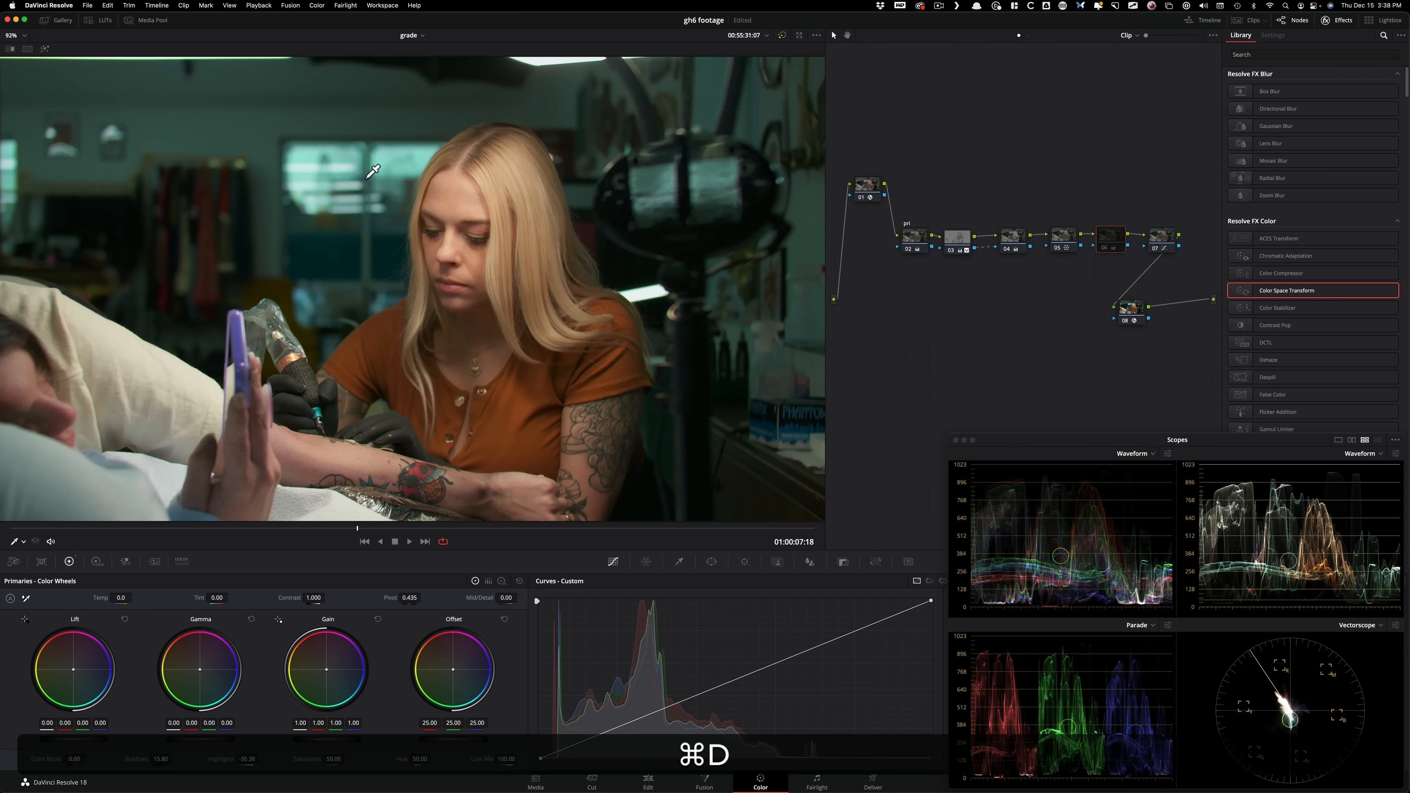
{"action": "key", "text": "super+d"}
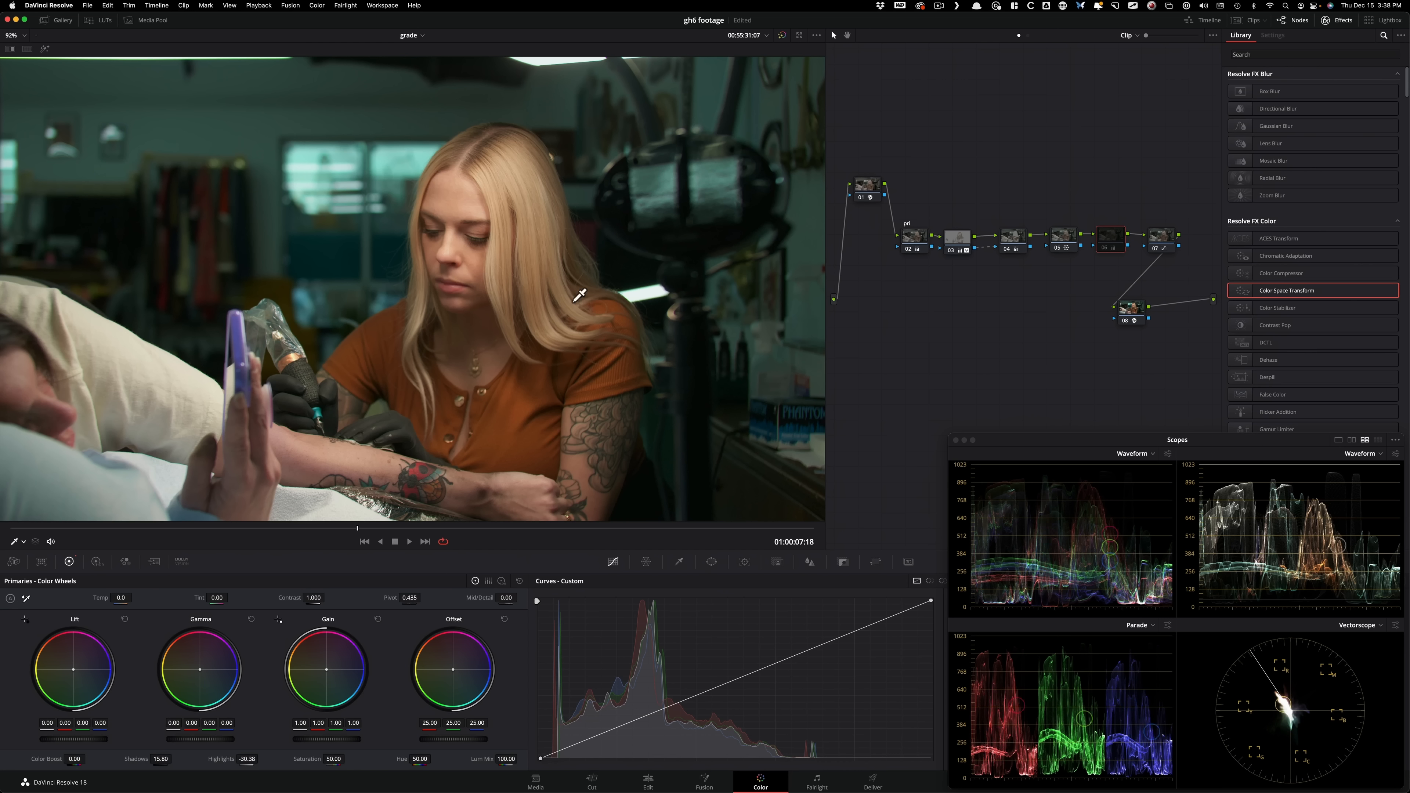
{"action": "key", "text": "super+d"}
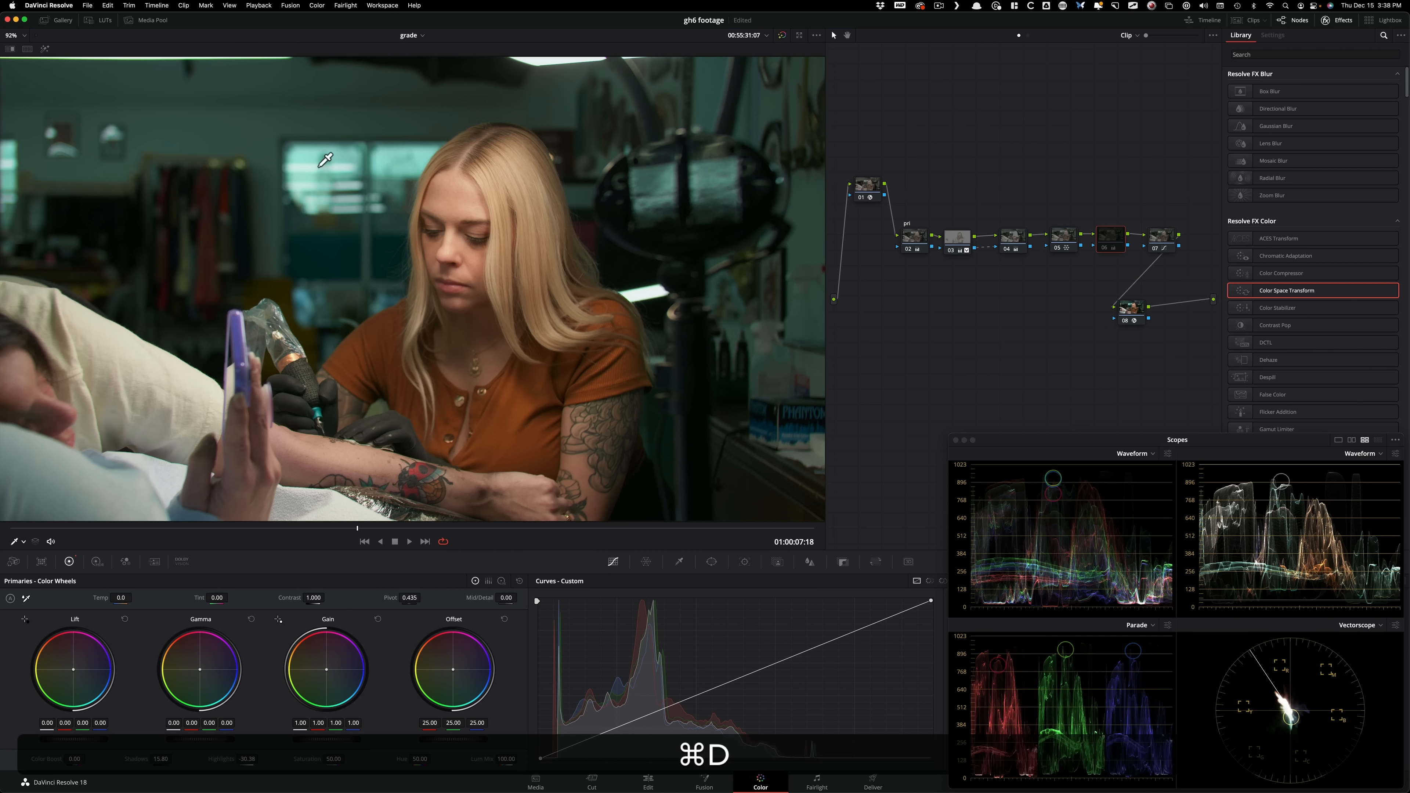
{"action": "key", "text": "super+d"}
{"action": "key", "text": "super+3"}
{"action": "key", "text": "super+3"}
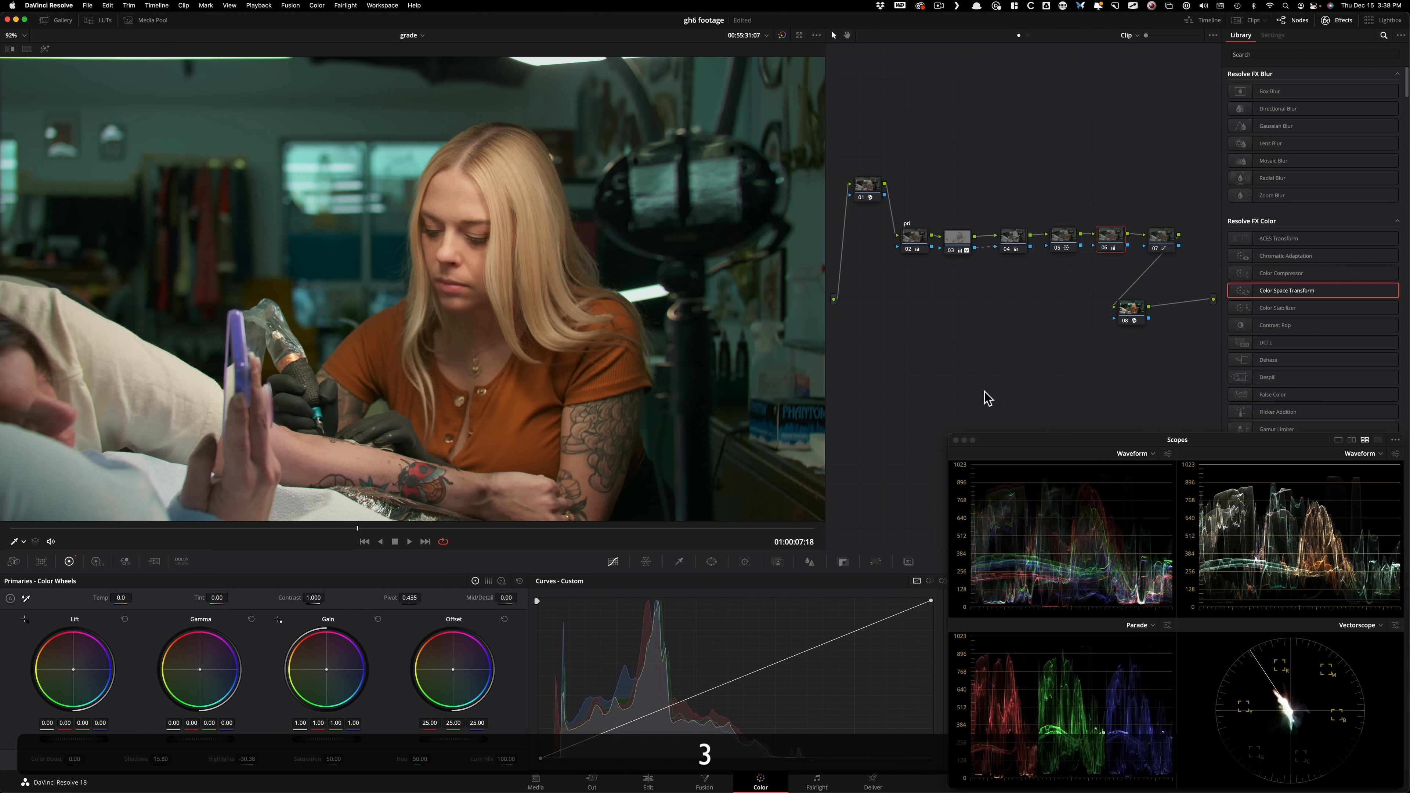
{"action": "key", "text": "super+d"}
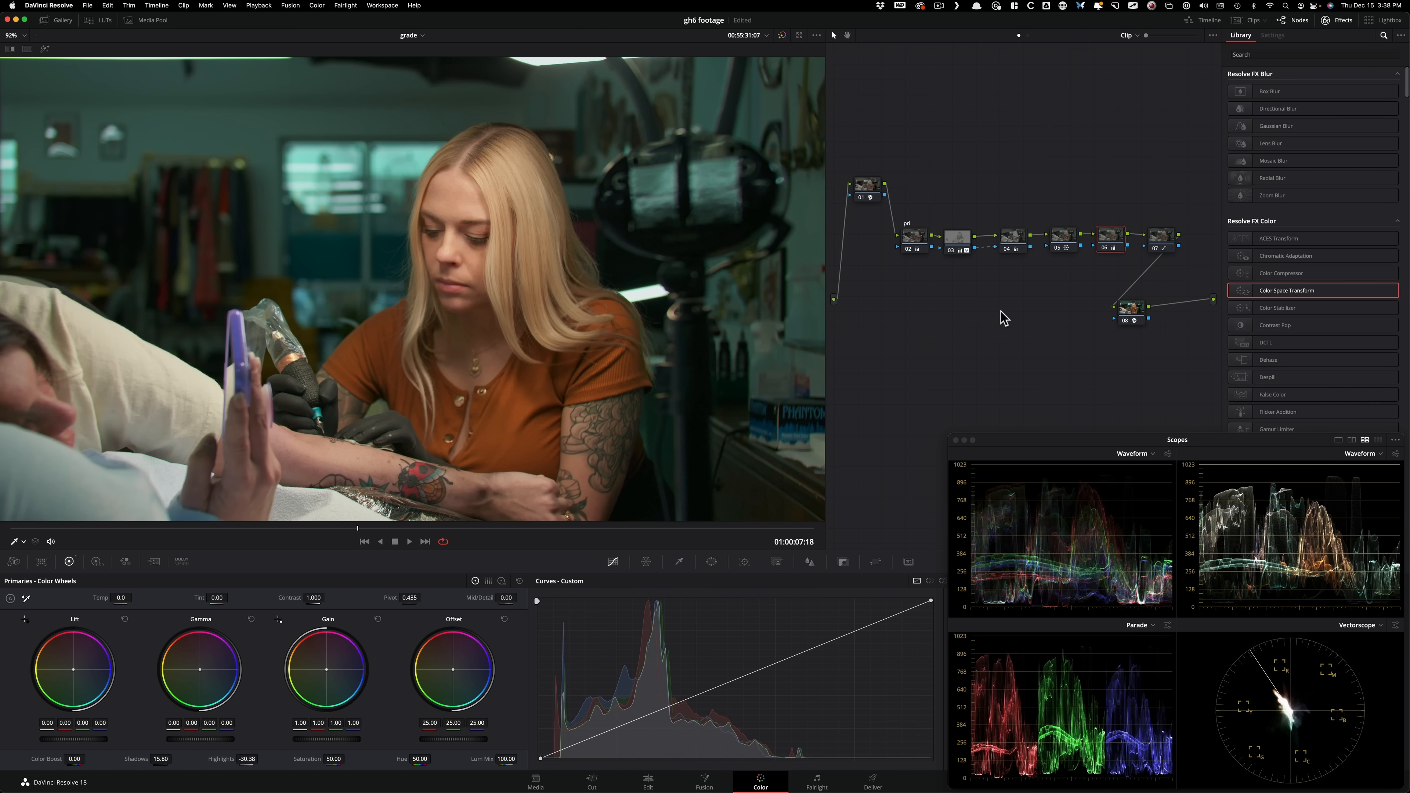
- Select node 07 and slightly raise the two upper control points of its custom curve to lift the highlights
{"action": "left_click", "coordinate": [1162, 238]}
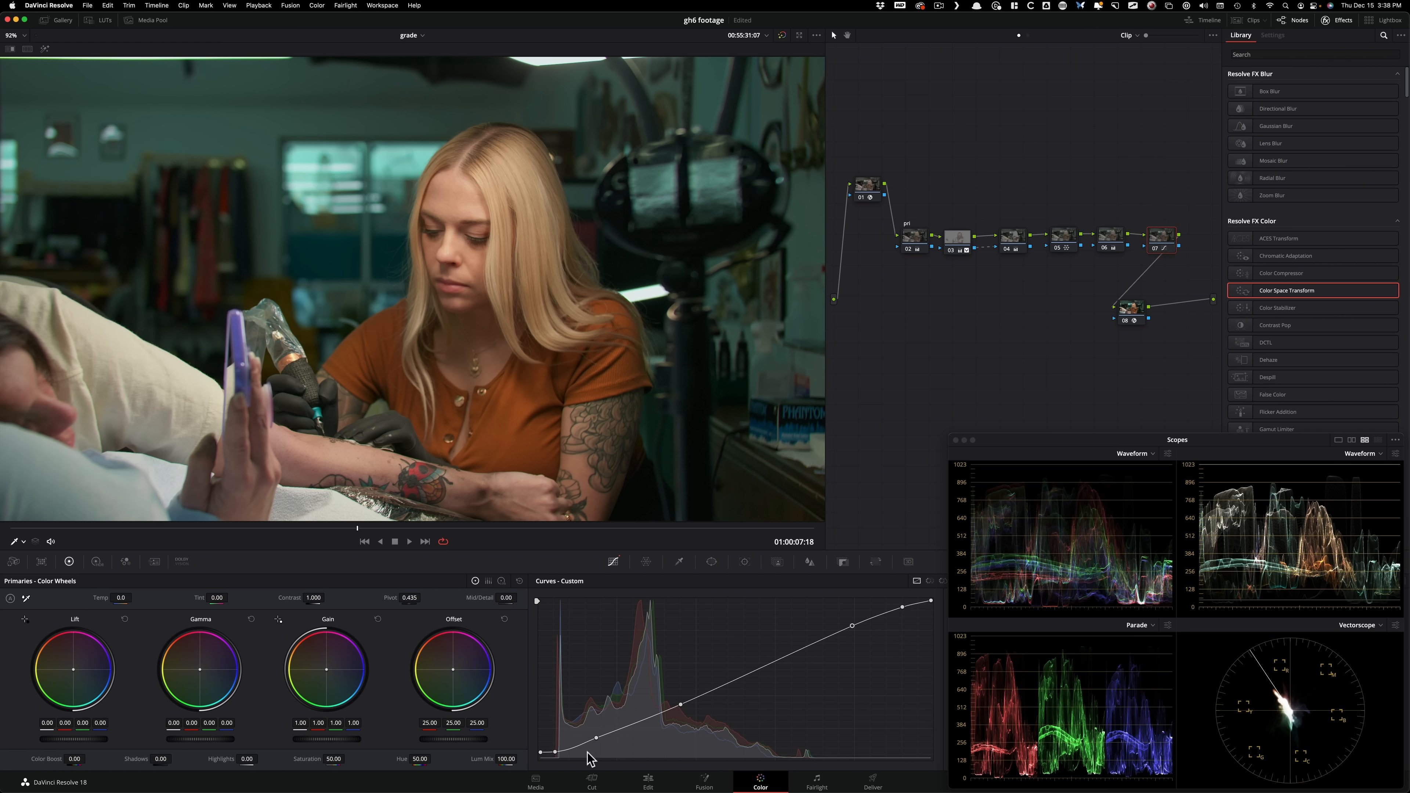
{"action": "left_click", "coordinate": [682, 708], "text": "super"}
{"action": "key", "text": "super+z"}
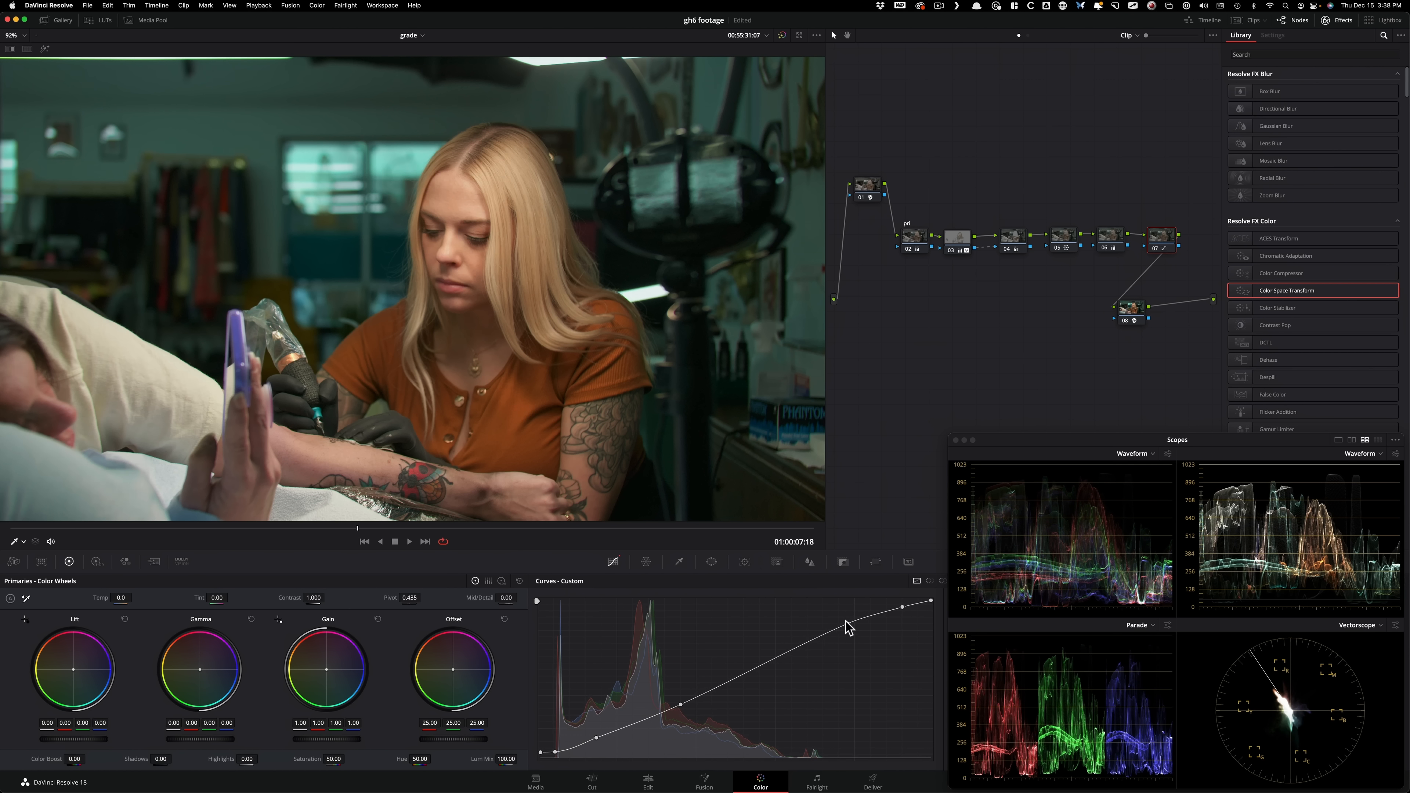
{"action": "left_click_drag", "start_coordinate": [846, 624], "coordinate": [847, 623]}
{"action": "left_click_drag", "start_coordinate": [903, 607], "coordinate": [899, 604]}
{"action": "left_click", "coordinate": [901, 604]}
- Compare the full frame with node 07's contrast curve off and on
{"action": "key", "text": "super+d"}
{"action": "key", "text": "super+d"}
{"action": "key", "text": "super+d"}
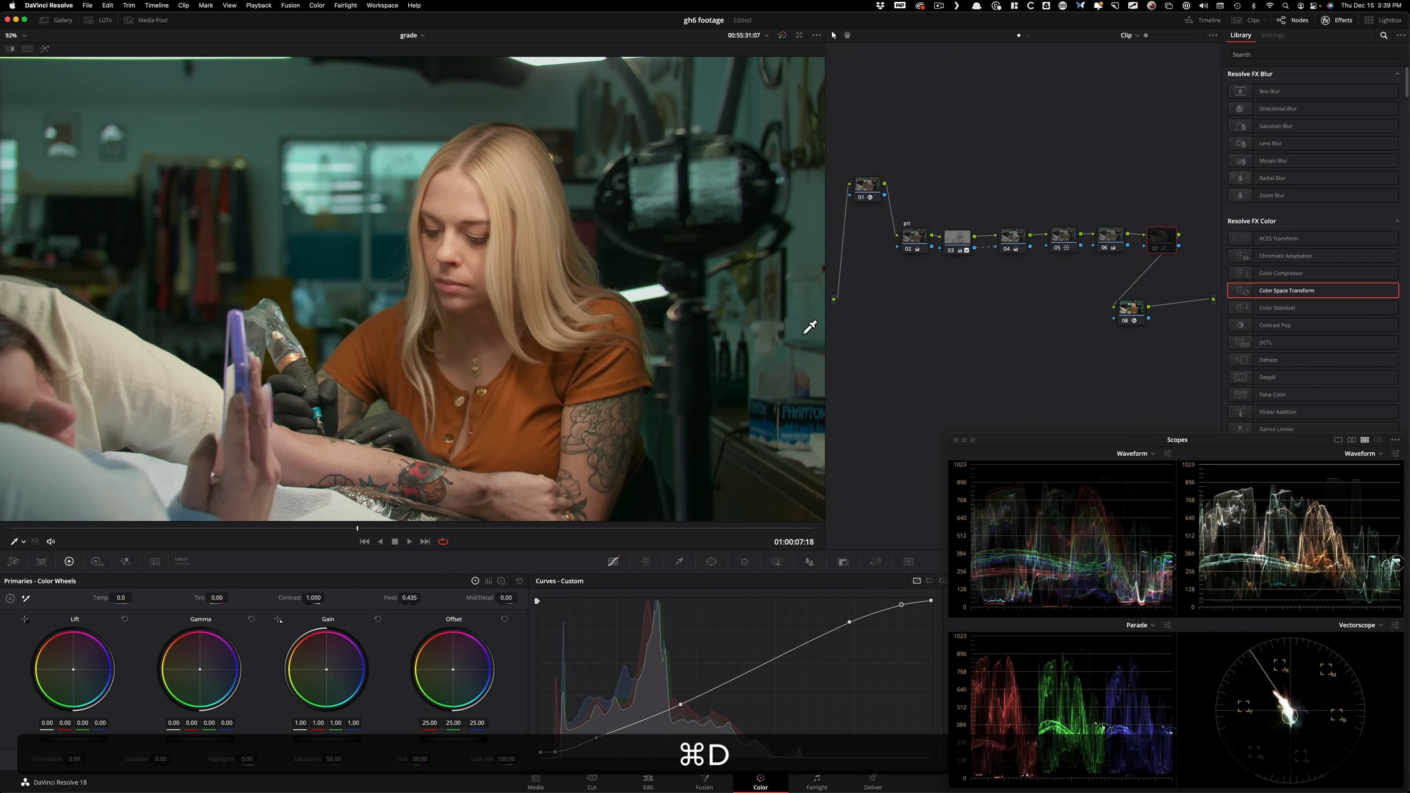
{"action": "key", "text": "super+d"}
{"action": "key", "text": "super+d"}
{"action": "key", "text": "super+d"}
{"action": "key", "text": "super+d"}
{"action": "key", "text": "super+d"}
{"action": "key", "text": "super+d"}
{"action": "key", "text": "super+d"}
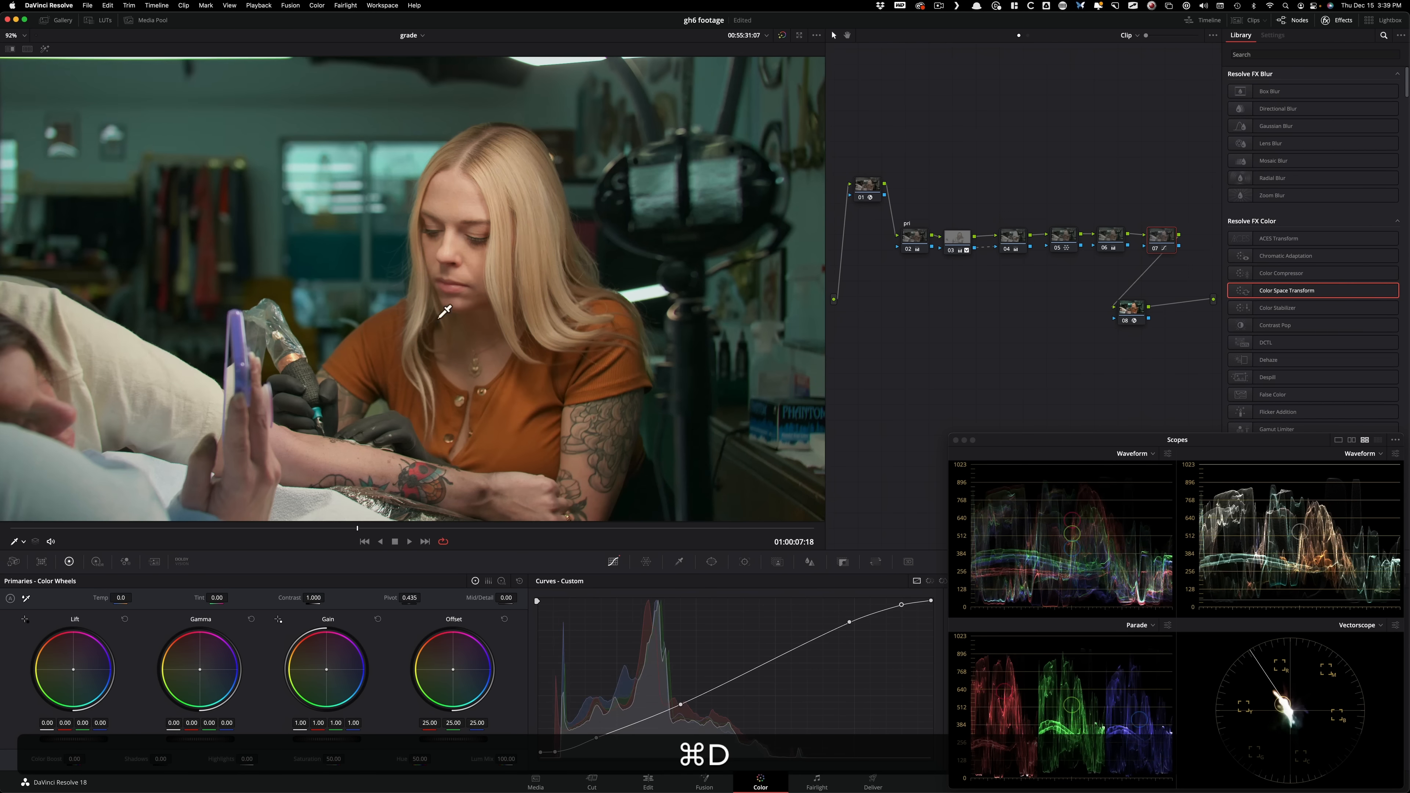
{"action": "key", "text": "super+d"}
{"action": "key", "text": "super+d"}
{"action": "key", "text": "super+d"}
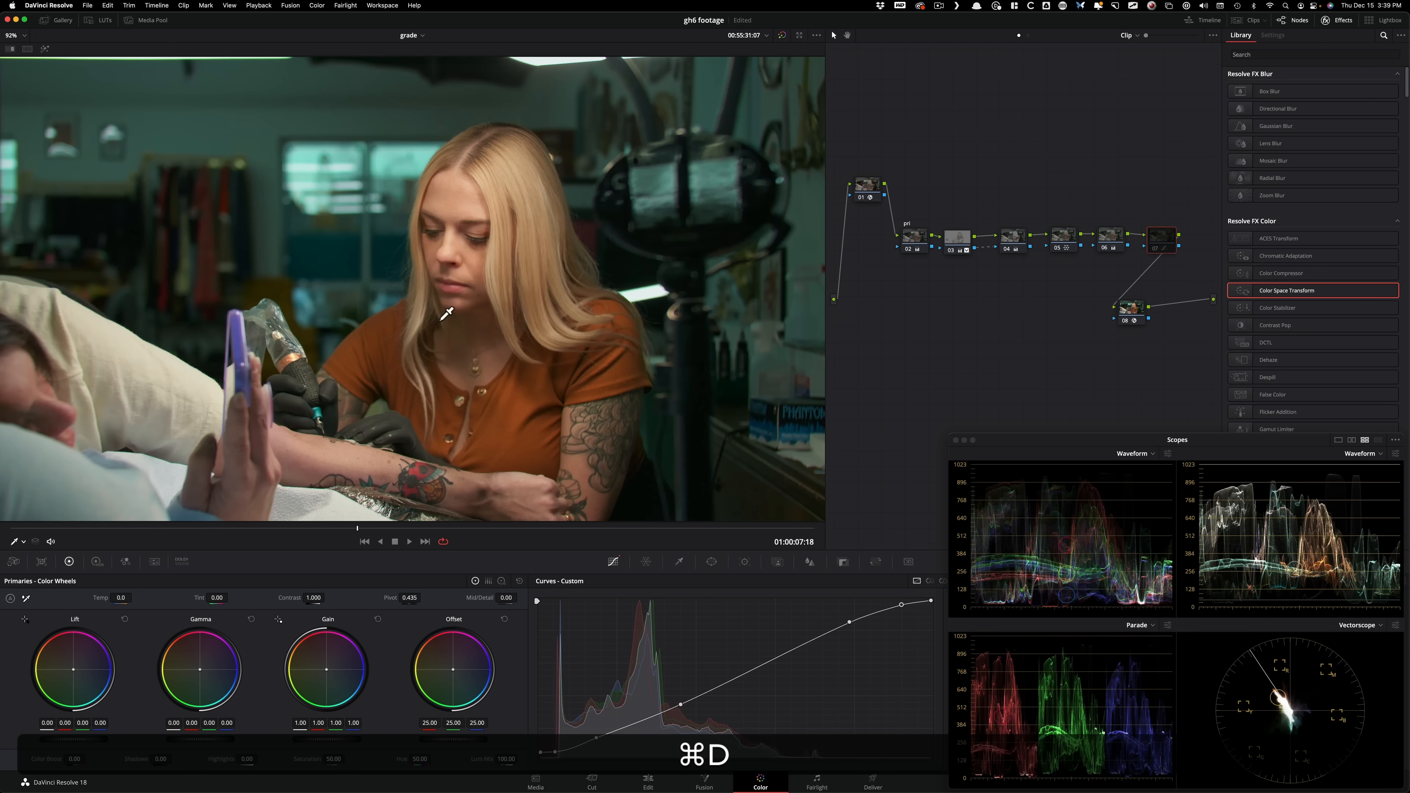
{"action": "key", "text": "super+d"}
{"action": "key", "text": "super+d"}
{"action": "key", "text": "super+d"}
{"action": "key", "text": "super+d"}
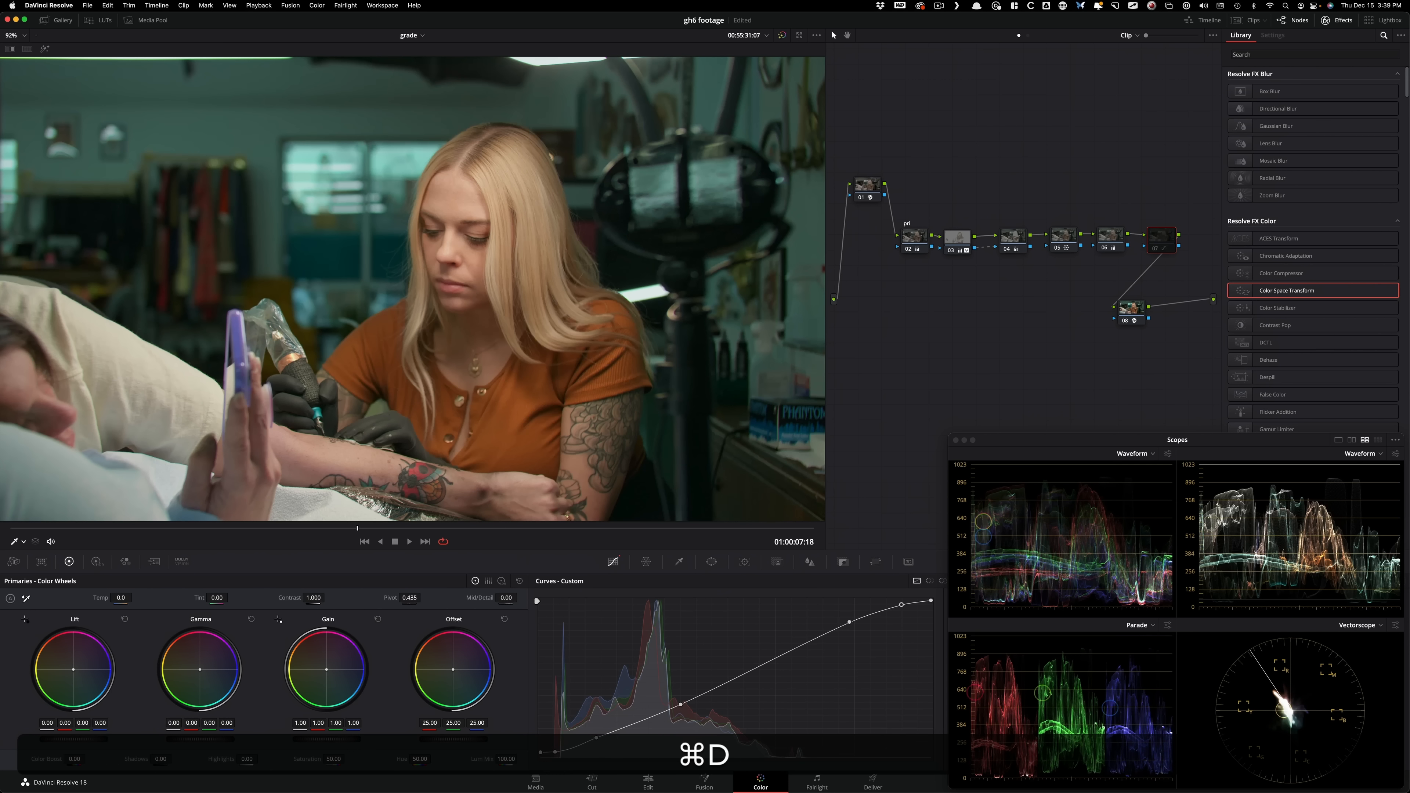
{"action": "key", "text": "super+d"}
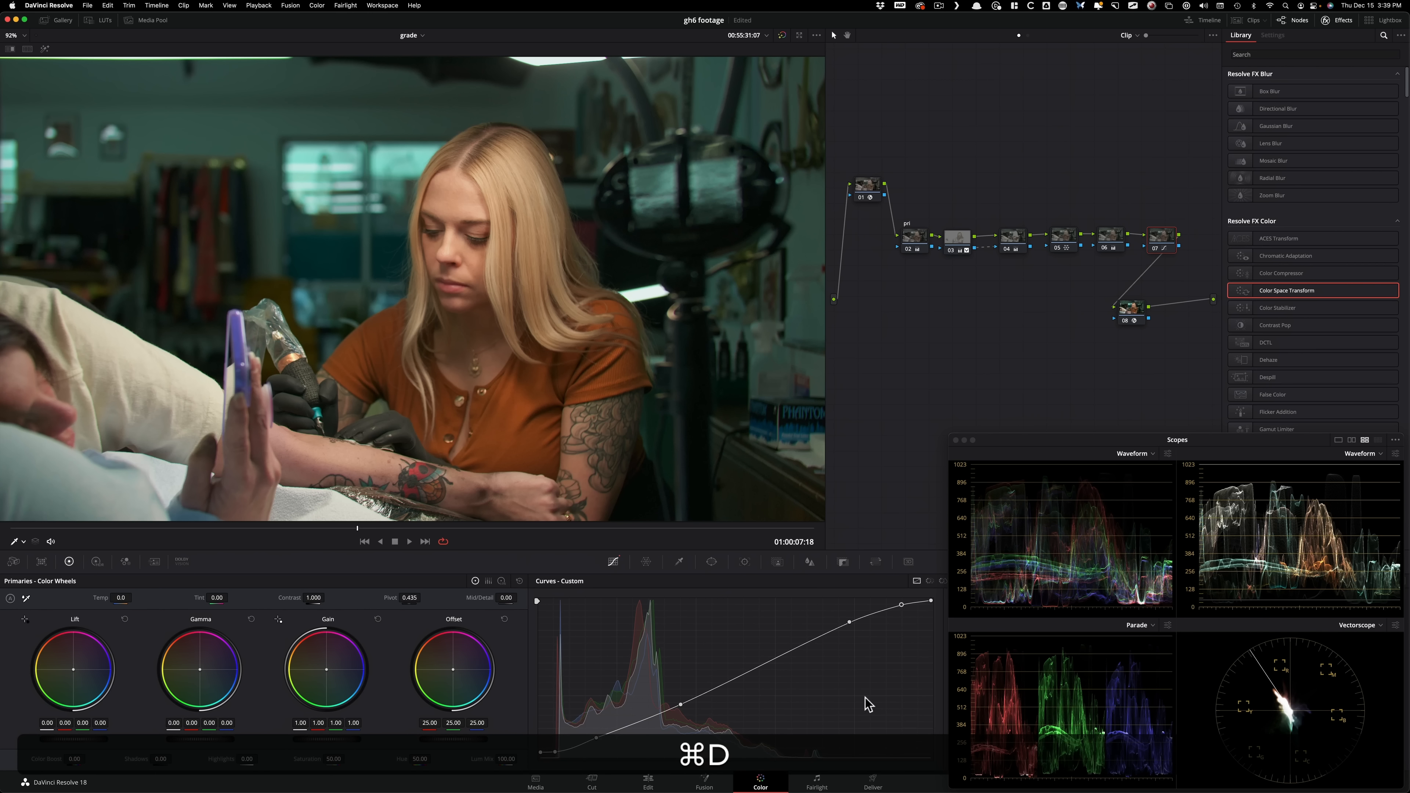
{"action": "key", "text": "super+d"}
{"action": "key", "text": "super+d"}
- Compare the woman's face and hair up close and in the full frame with node 07 off and on
{"action": "left_click_drag", "start_coordinate": [388, 317], "coordinate": [277, 399]}
{"action": "key", "text": "super+d"}
{"action": "key", "text": "super+d"}
{"action": "left_click_drag", "start_coordinate": [311, 349], "coordinate": [331, 392]}
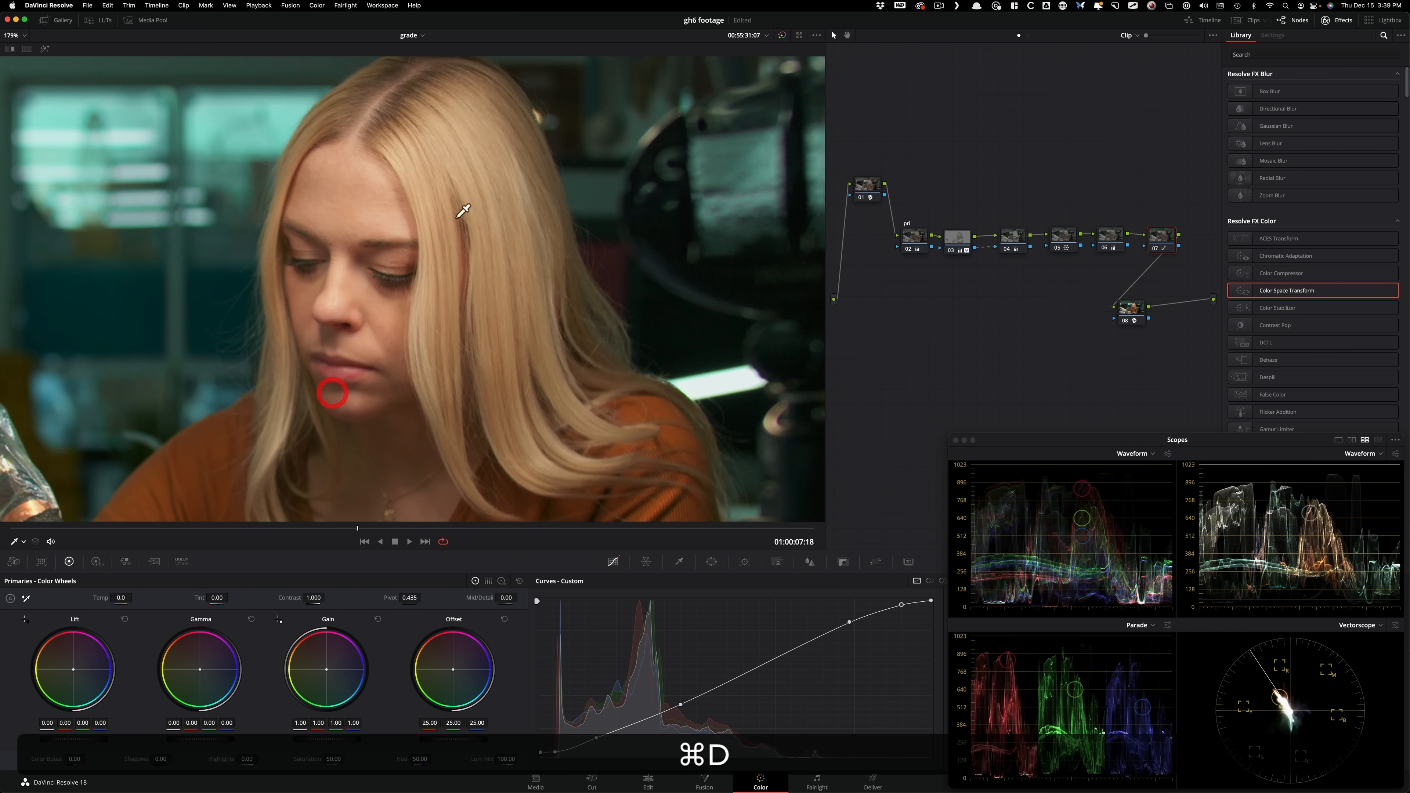
{"action": "key", "text": "3"}
{"action": "key", "text": "super+d"}
{"action": "key", "text": "super+d"}
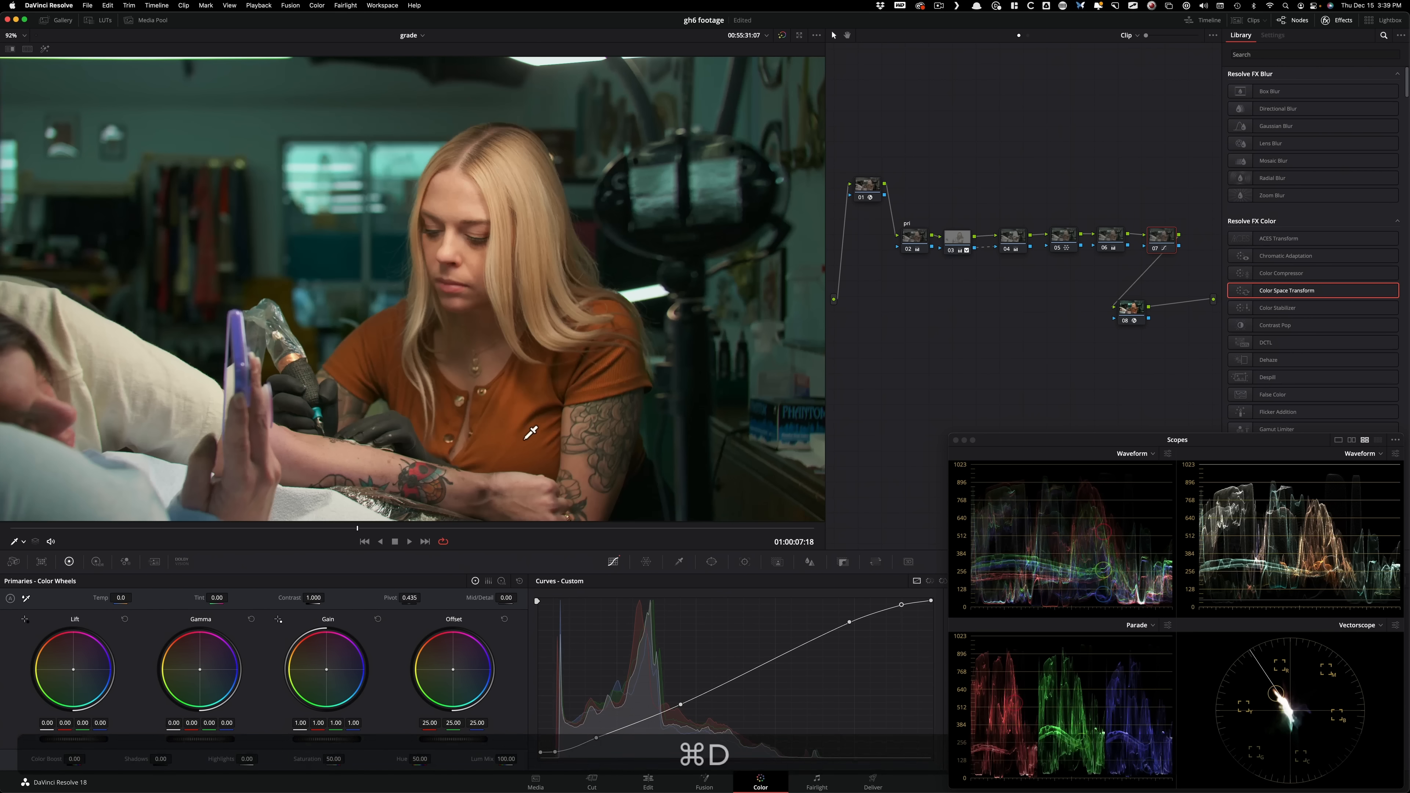
{"action": "key", "text": "super+d"}
{"action": "key", "text": "super+d"}
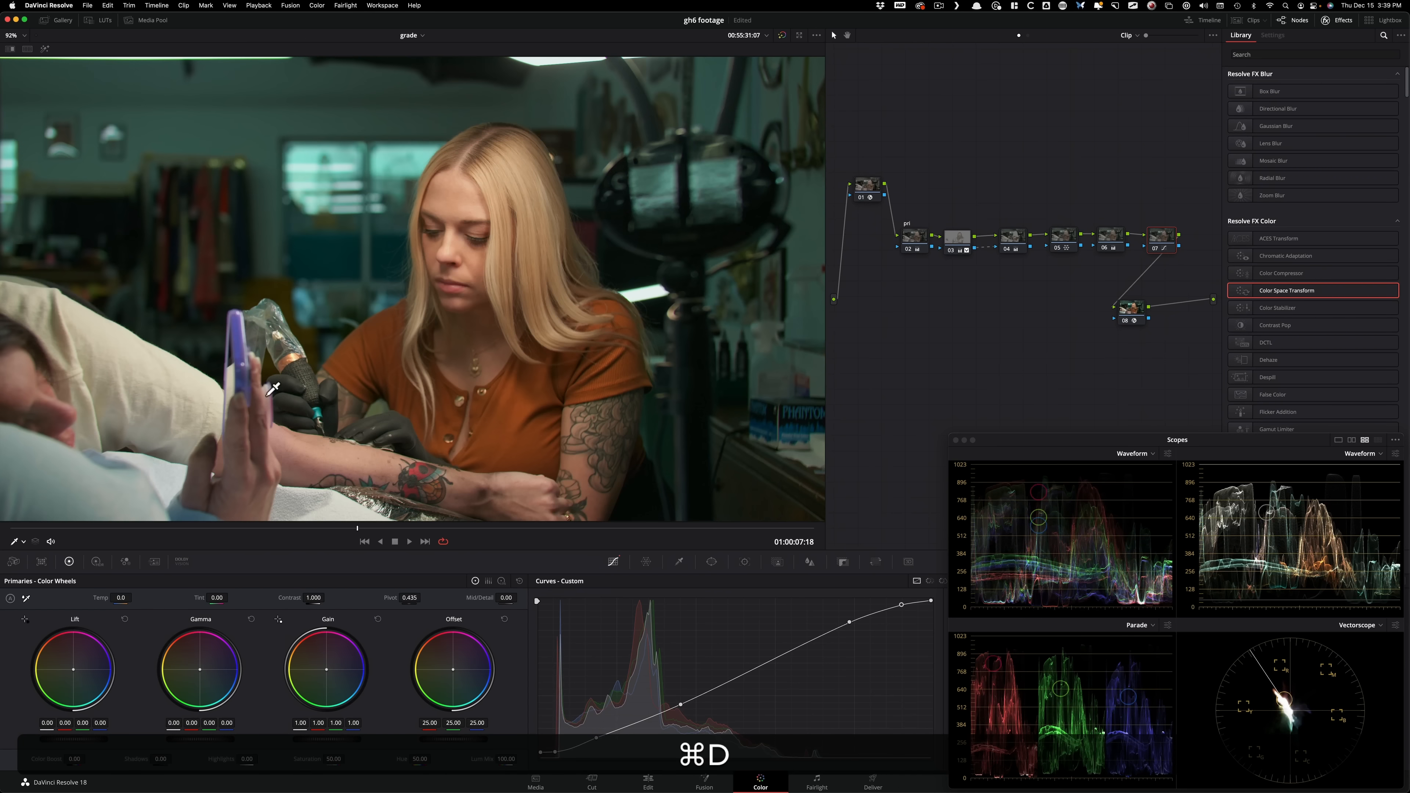
{"action": "key", "text": "super+d"}
{"action": "key", "text": "super+d"}
- Compare the tattooed forearm up close, and the full frame again, with node 07 off and on
{"action": "key", "text": "super+2"}
{"action": "left_click_drag", "start_coordinate": [500, 482], "coordinate": [496, 145]}
{"action": "key", "text": "2"}
{"action": "key", "text": "super+d"}
{"action": "key", "text": "super+d"}
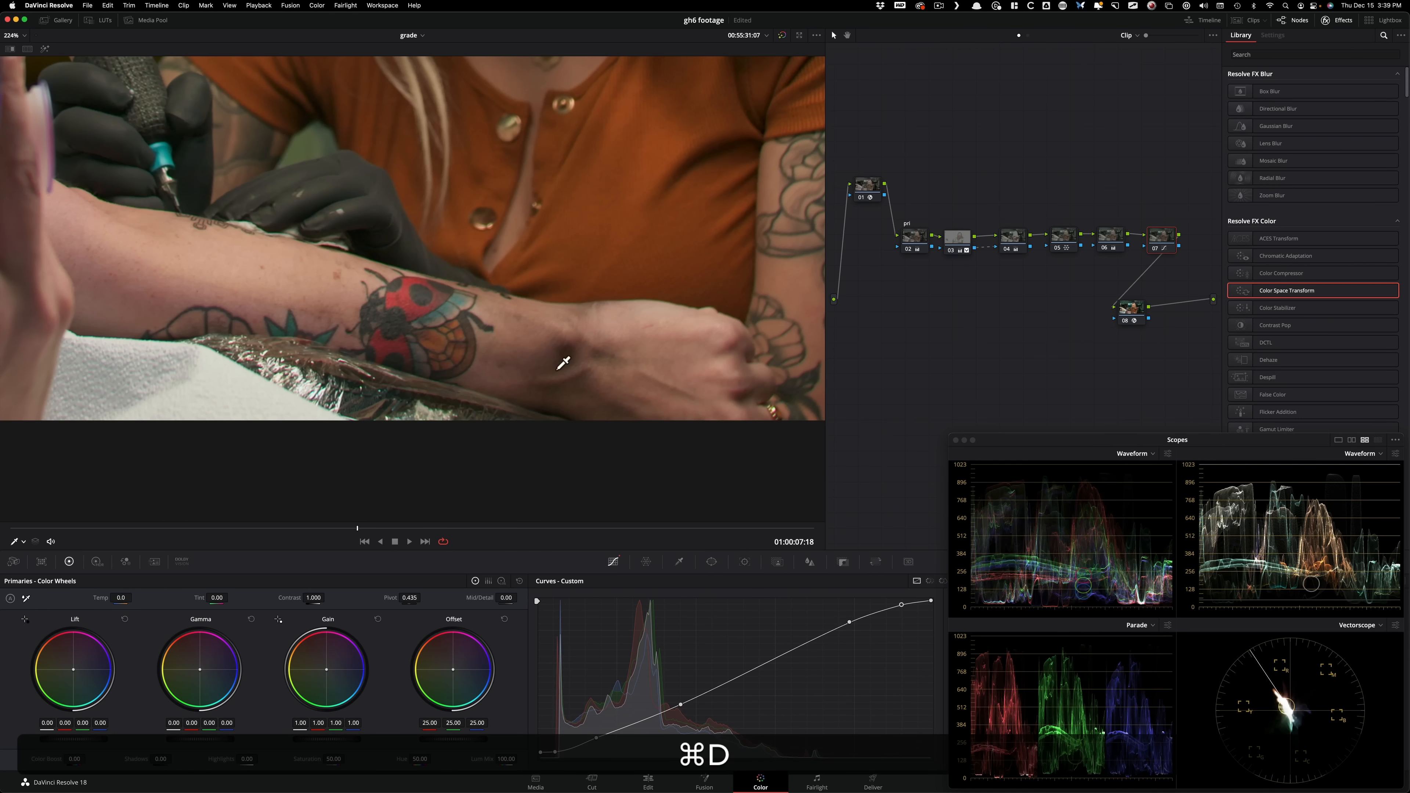
{"action": "key", "text": "3"}
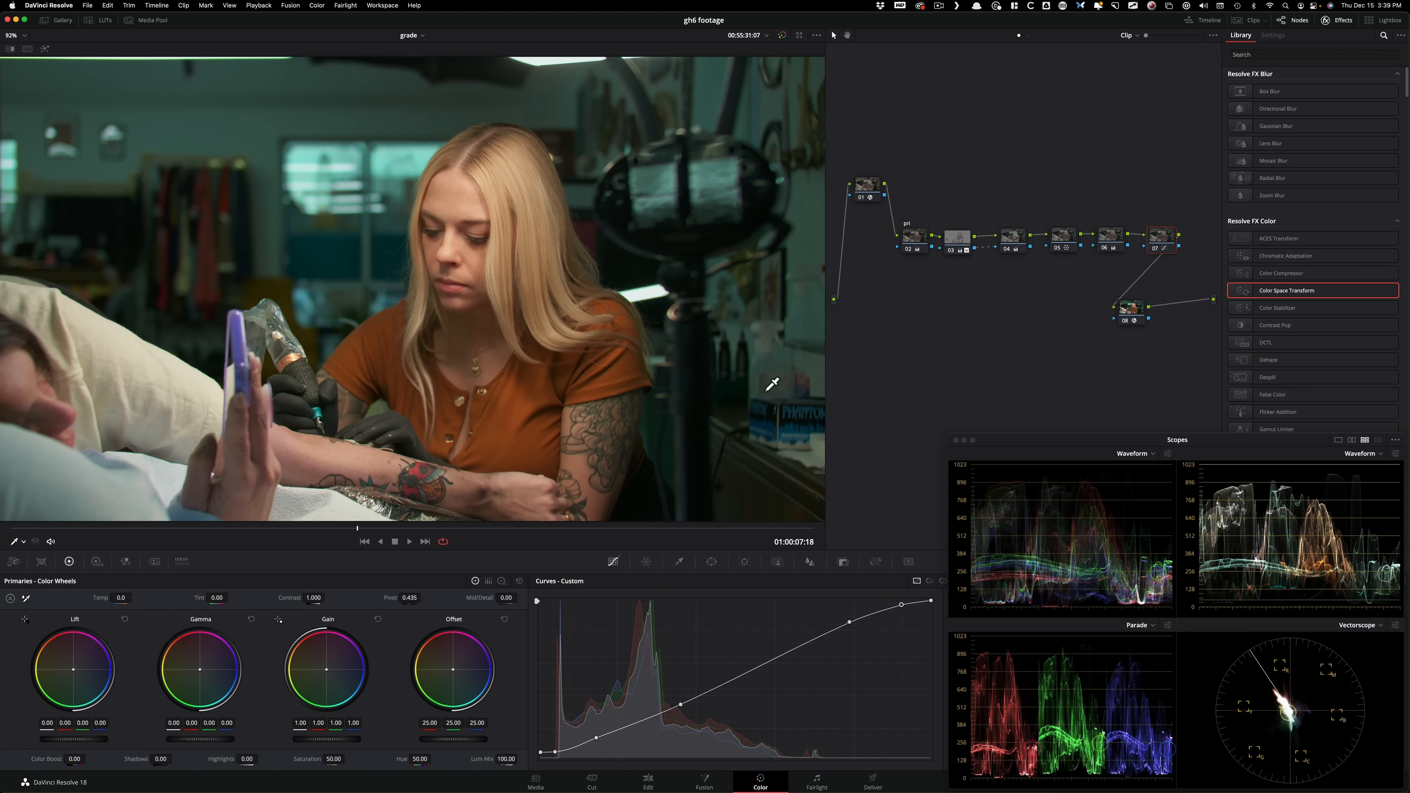
{"action": "key", "text": "super+d"}
{"action": "key", "text": "super+d"}
{"action": "key", "text": "super+d"}
{"action": "key", "text": "super+d"}
- Add serial node 08 after node 07, place it below the chain and apply the Halation effect to it
{"action": "key", "text": "alt+s"}
{"action": "left_click_drag", "start_coordinate": [865, 281], "coordinate": [896, 324]}
{"action": "left_click", "coordinate": [1311, 54]}
{"action": "type", "text": "hal"}
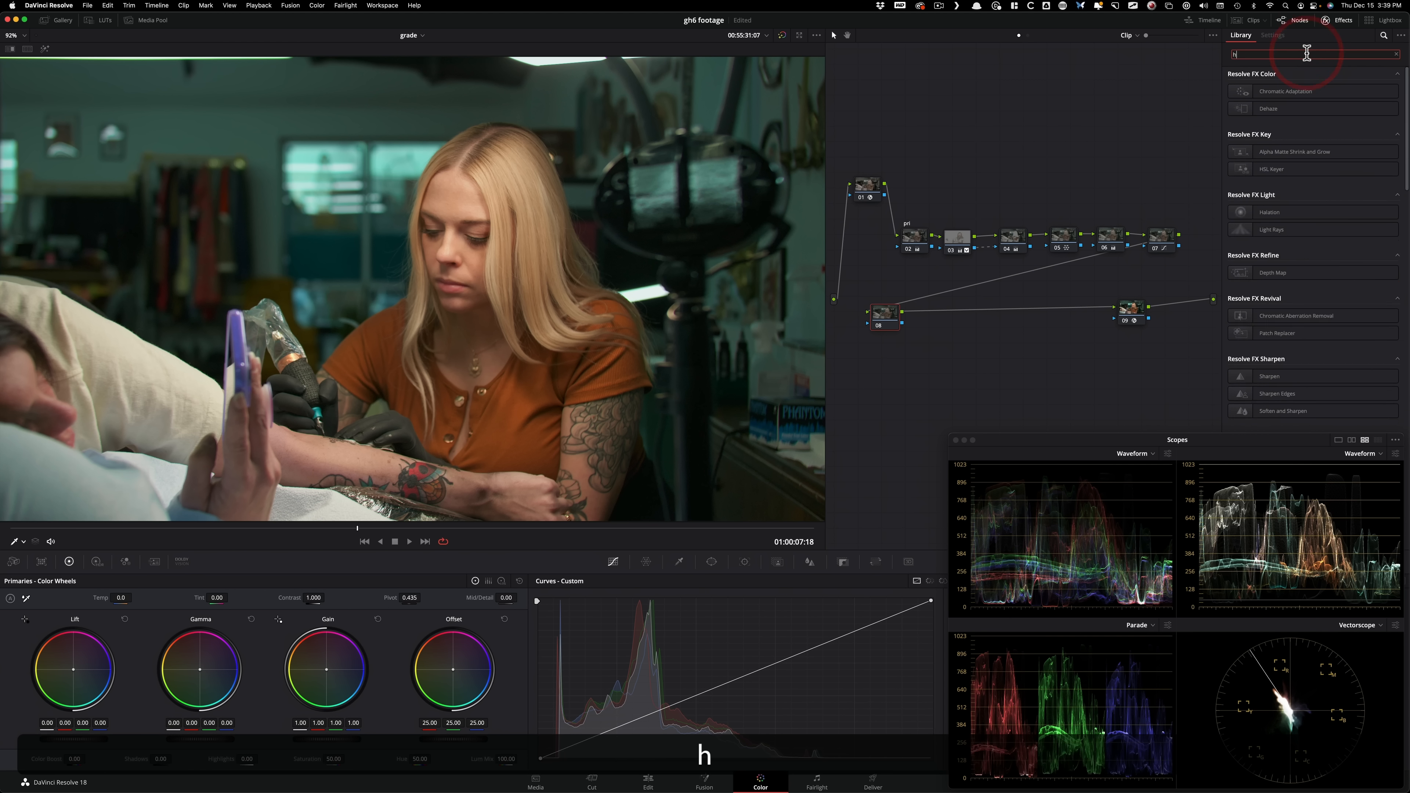
{"action": "left_click_drag", "start_coordinate": [1284, 90], "coordinate": [880, 315]}
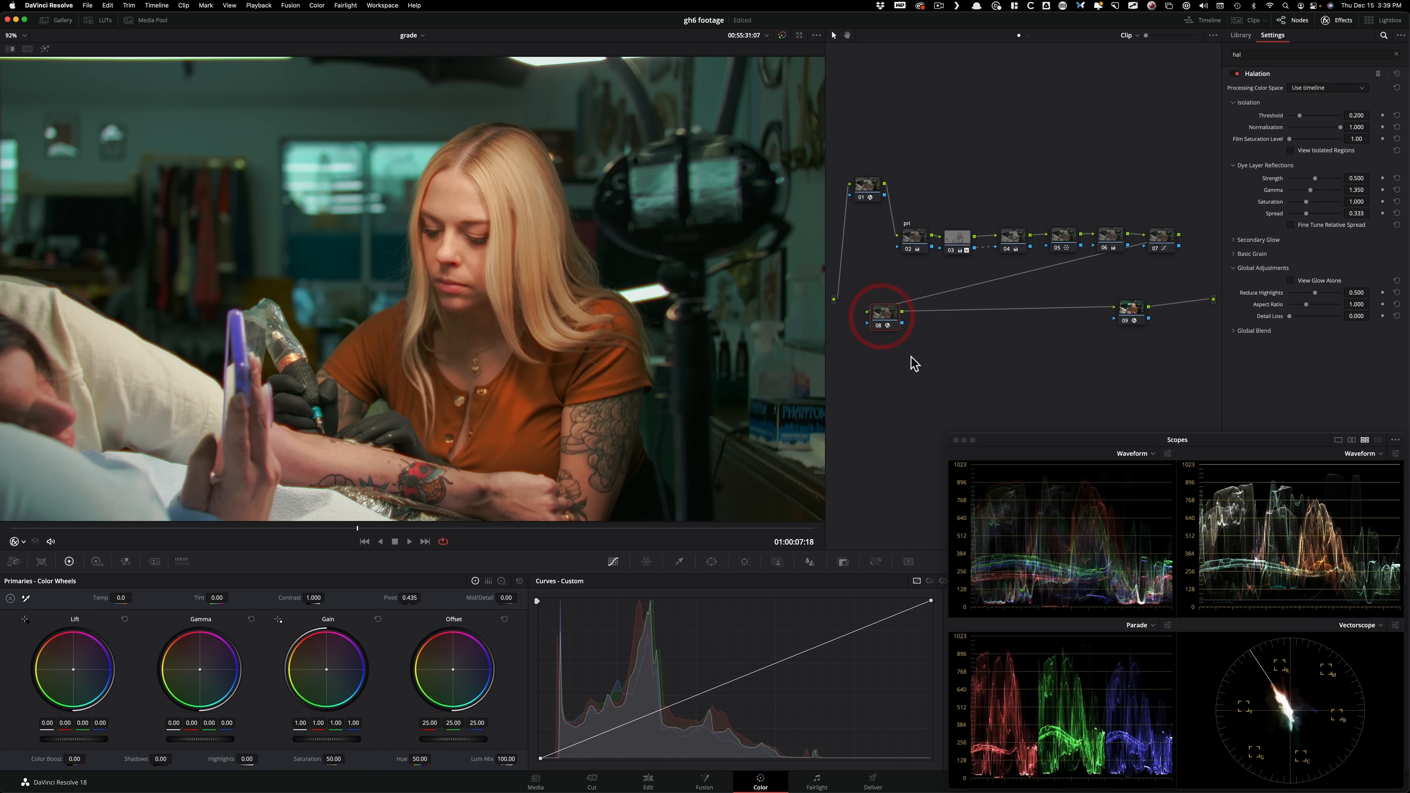
- Raise node 08's Halation Threshold to 0.784 while checking the woman's face up close
{"action": "key", "text": "2"}
{"action": "key", "text": "2"}
{"action": "scroll", "coordinate": [638, 260], "scroll_direction": "up", "scroll_amount": 5}
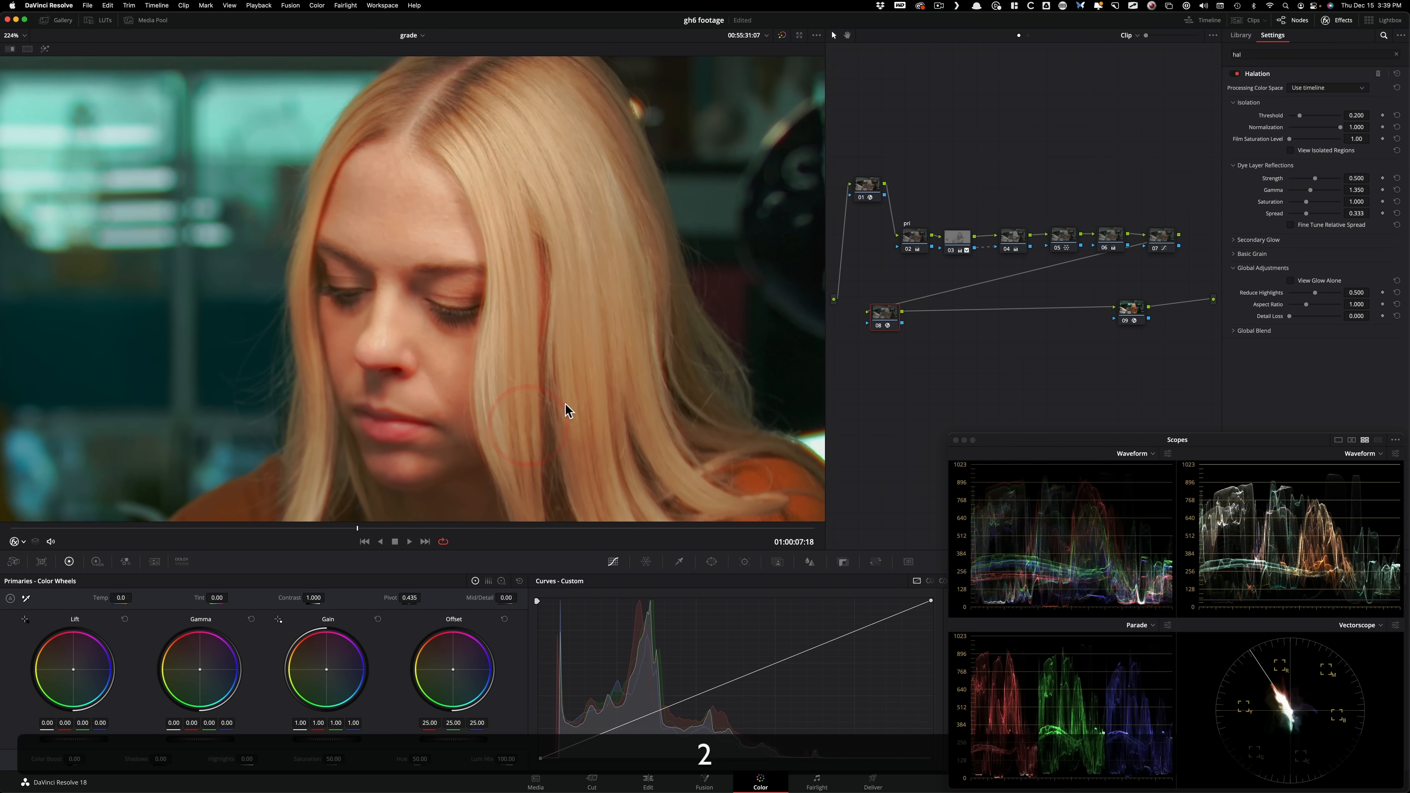
{"action": "left_click_drag", "start_coordinate": [466, 330], "coordinate": [392, 335]}
{"action": "left_click", "coordinate": [430, 376]}
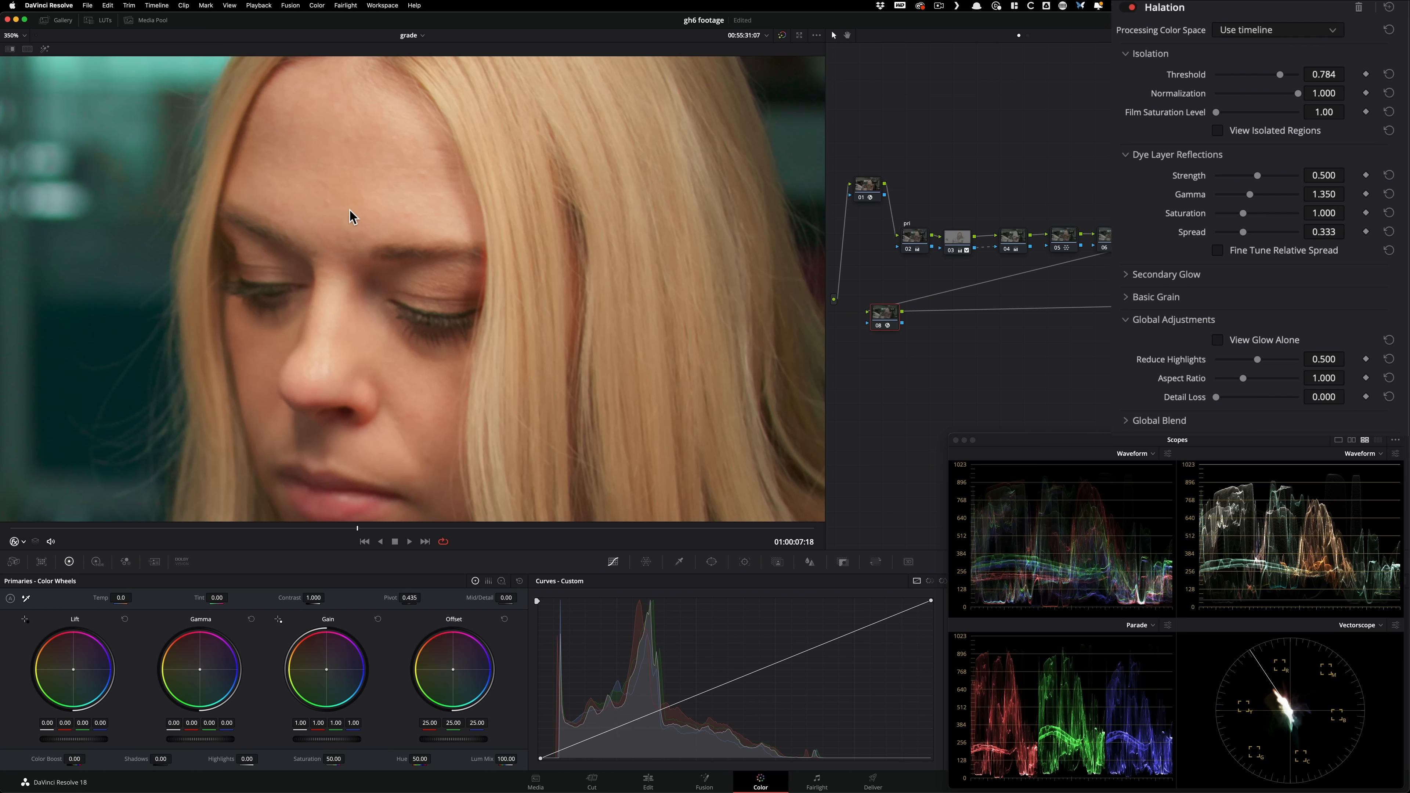
- Compare the woman's face up close with node 08's Halation off and on, and set its Threshold to 0.767
{"action": "key", "text": "super+d"}
{"action": "key", "text": "super+d"}
{"action": "key", "text": "super+d"}
{"action": "key", "text": "super+d"}
{"action": "key", "text": "super+d"}
{"action": "key", "text": "super+d"}
{"action": "key", "text": "super+d"}
{"action": "key", "text": "super+d"}
{"action": "key", "text": "super+d"}
{"action": "key", "text": "super+d"}
{"action": "key", "text": "super+d"}
{"action": "key", "text": "super+d"}
{"action": "scroll", "coordinate": [387, 325], "scroll_direction": "down", "scroll_amount": 3}
{"action": "left_click_drag", "start_coordinate": [437, 261], "coordinate": [723, 112]}
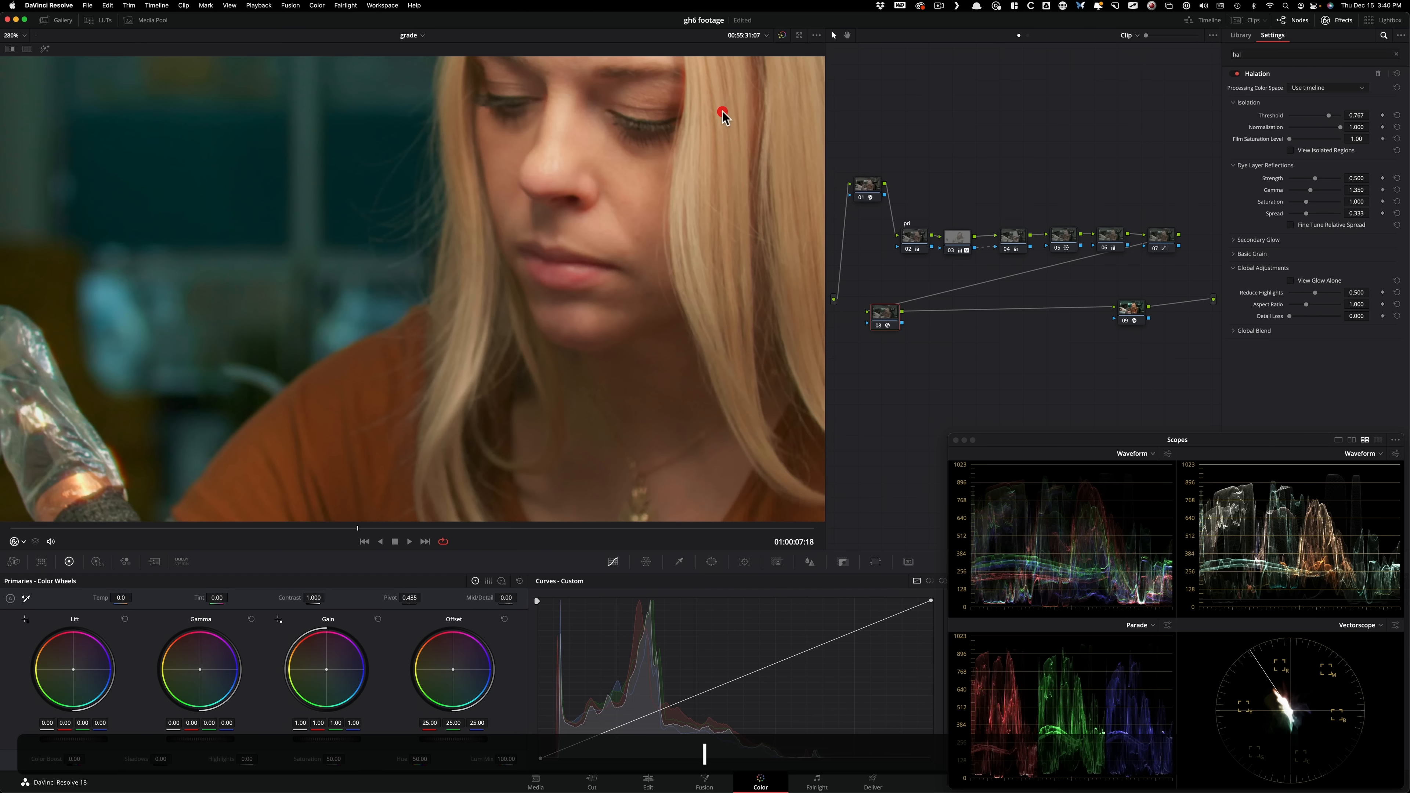
- Enable Fine Tune Relative Spread, checking the cream cloth's edge up close, and set Relative Spread Green to 0.625 and Spread to 0.243
{"action": "left_click_drag", "start_coordinate": [545, 298], "coordinate": [686, 157]}
{"action": "left_click_drag", "start_coordinate": [485, 375], "coordinate": [721, 245]}
{"action": "left_click_drag", "start_coordinate": [406, 306], "coordinate": [578, 362]}
{"action": "key", "text": "2"}
{"action": "key", "text": "2"}
{"action": "key", "text": "2"}
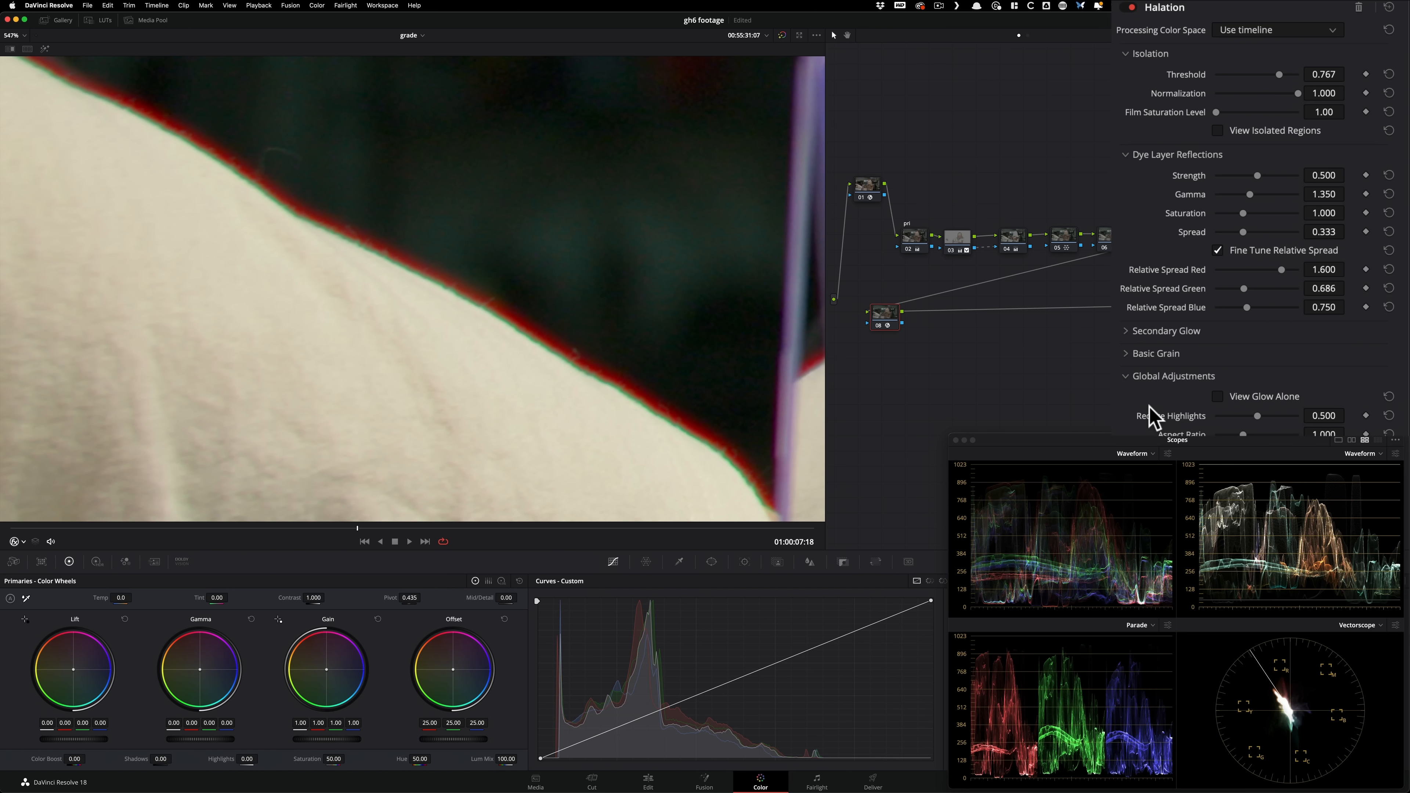
{"action": "left_click_drag", "start_coordinate": [1240, 289], "coordinate": [1403, 242]}
{"action": "mouse_move", "coordinate": [1242, 232]}
{"action": "left_mouse_down"}
{"action": "mouse_move", "coordinate": [1268, 232]}
{"action": "mouse_move", "coordinate": [1236, 232]}
{"action": "left_mouse_up"}
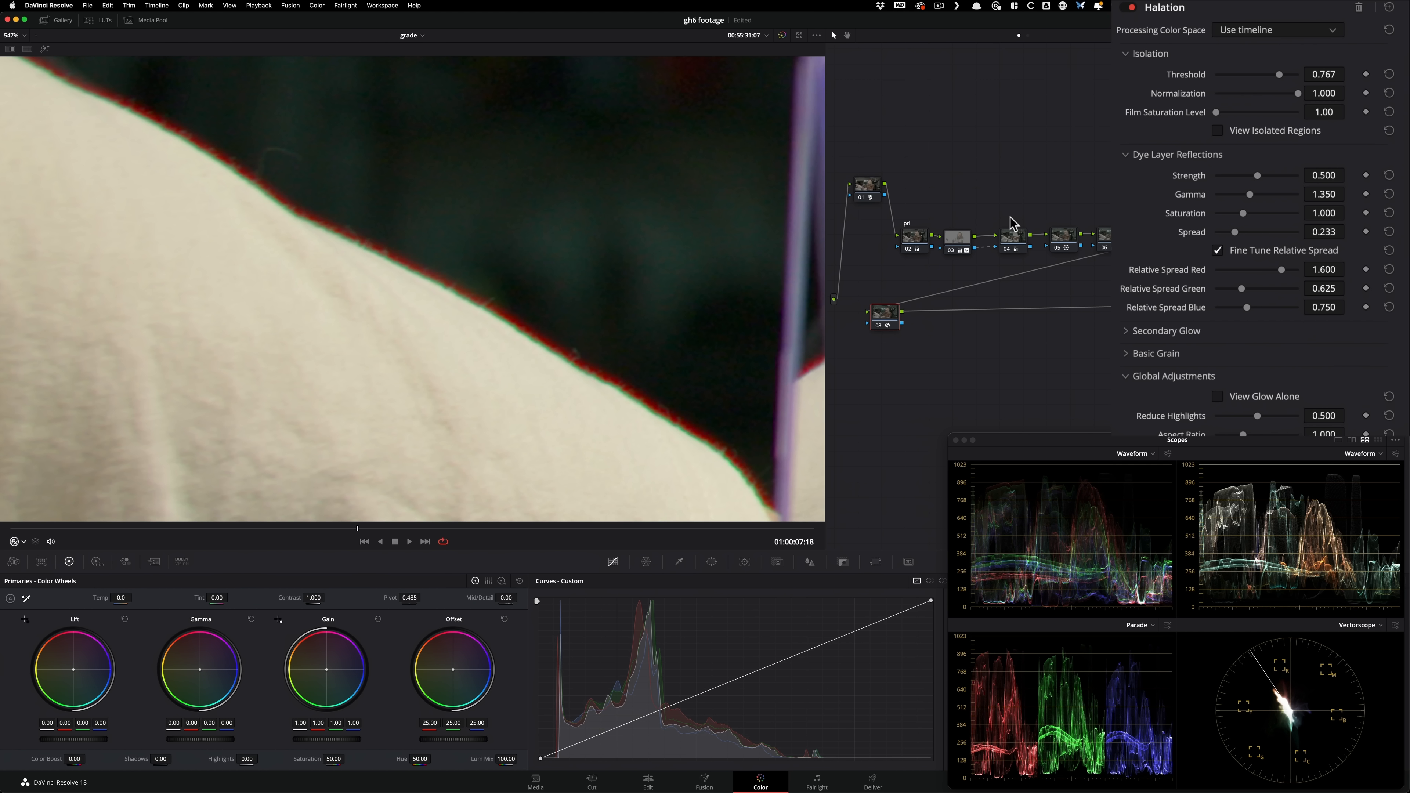
- Compare the woman's face and hair up close with node 08's Halation off and on
{"action": "key", "text": "shift+z"}
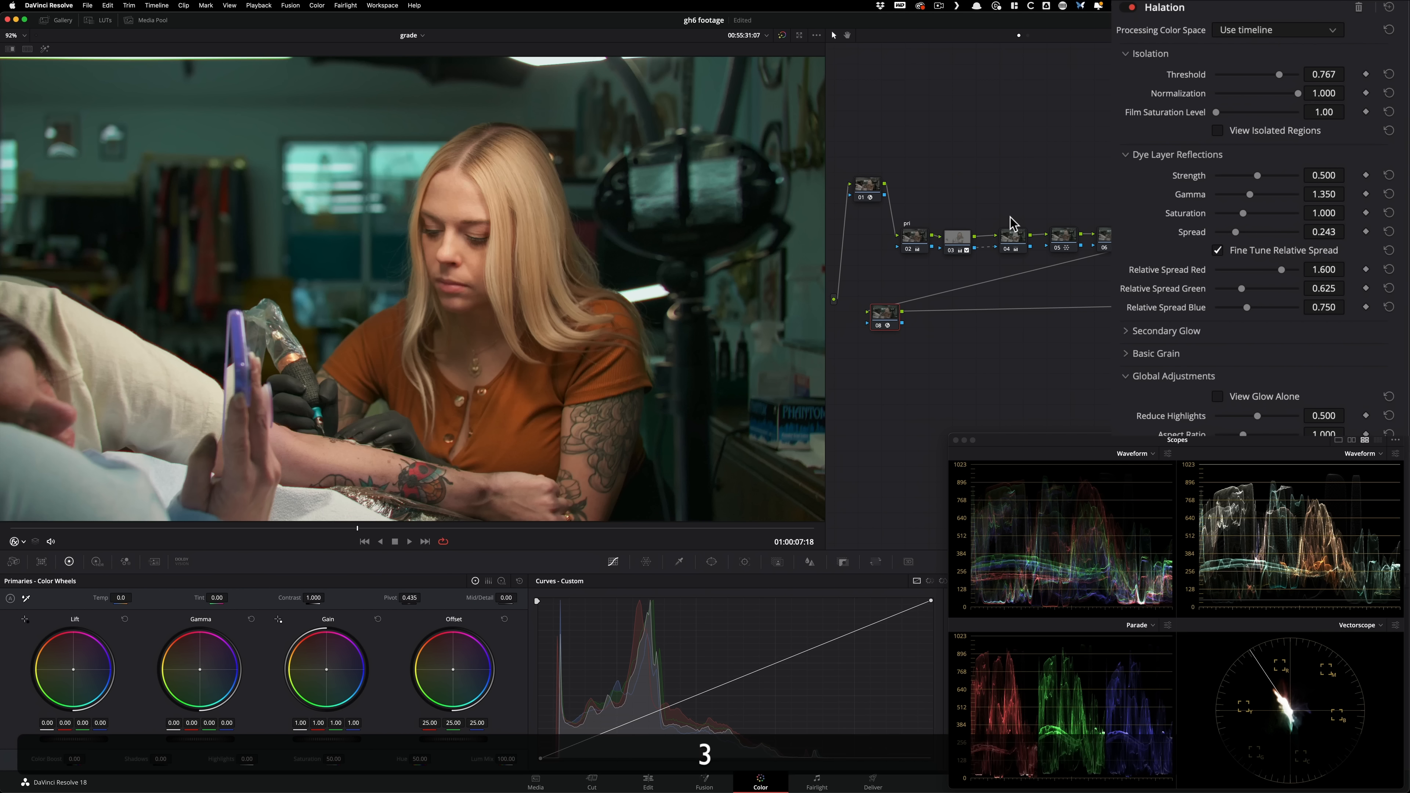
{"action": "scroll", "coordinate": [382, 328], "scroll_direction": "up", "scroll_amount": 5}
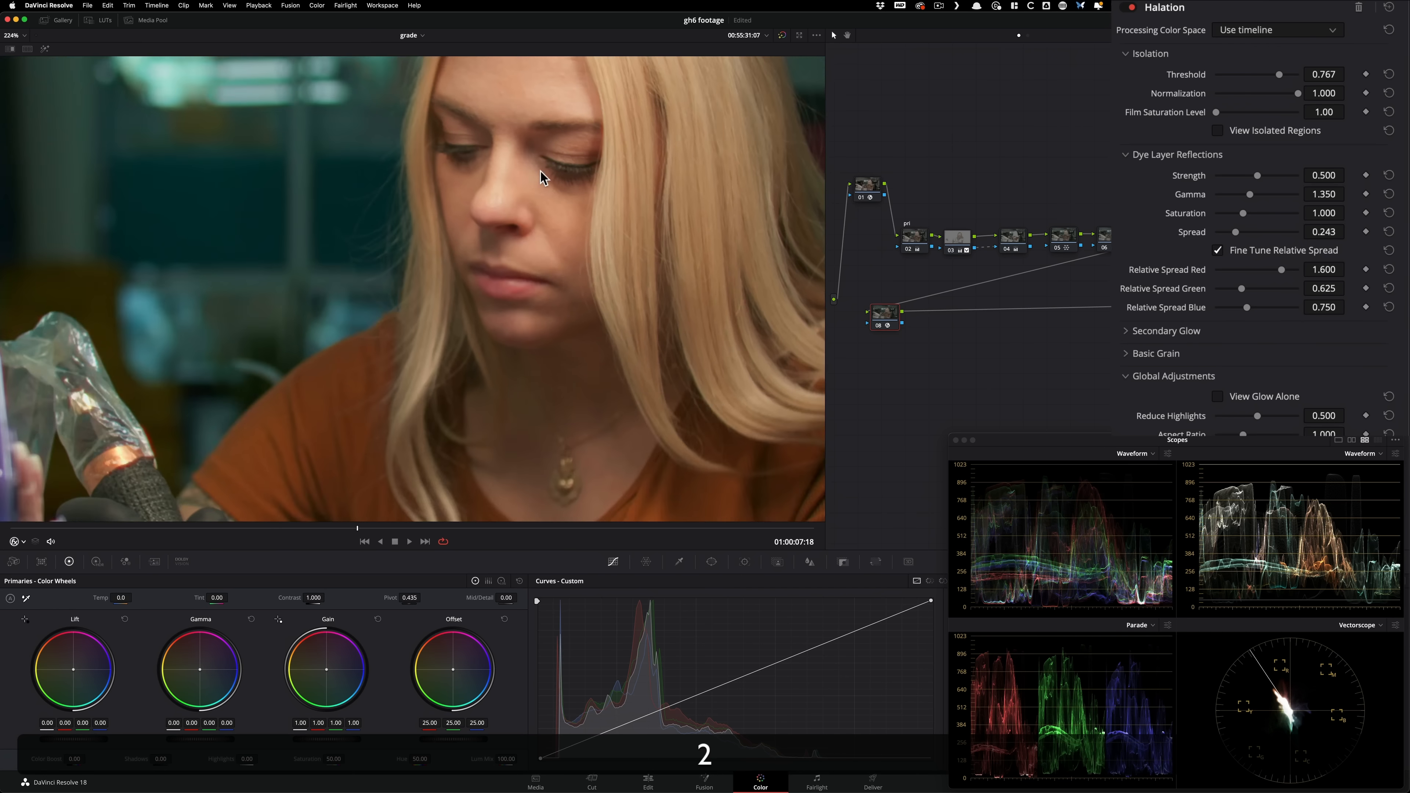
{"action": "key", "text": "super+d"}
{"action": "scroll", "coordinate": [236, 330], "scroll_direction": "up", "scroll_amount": 2}
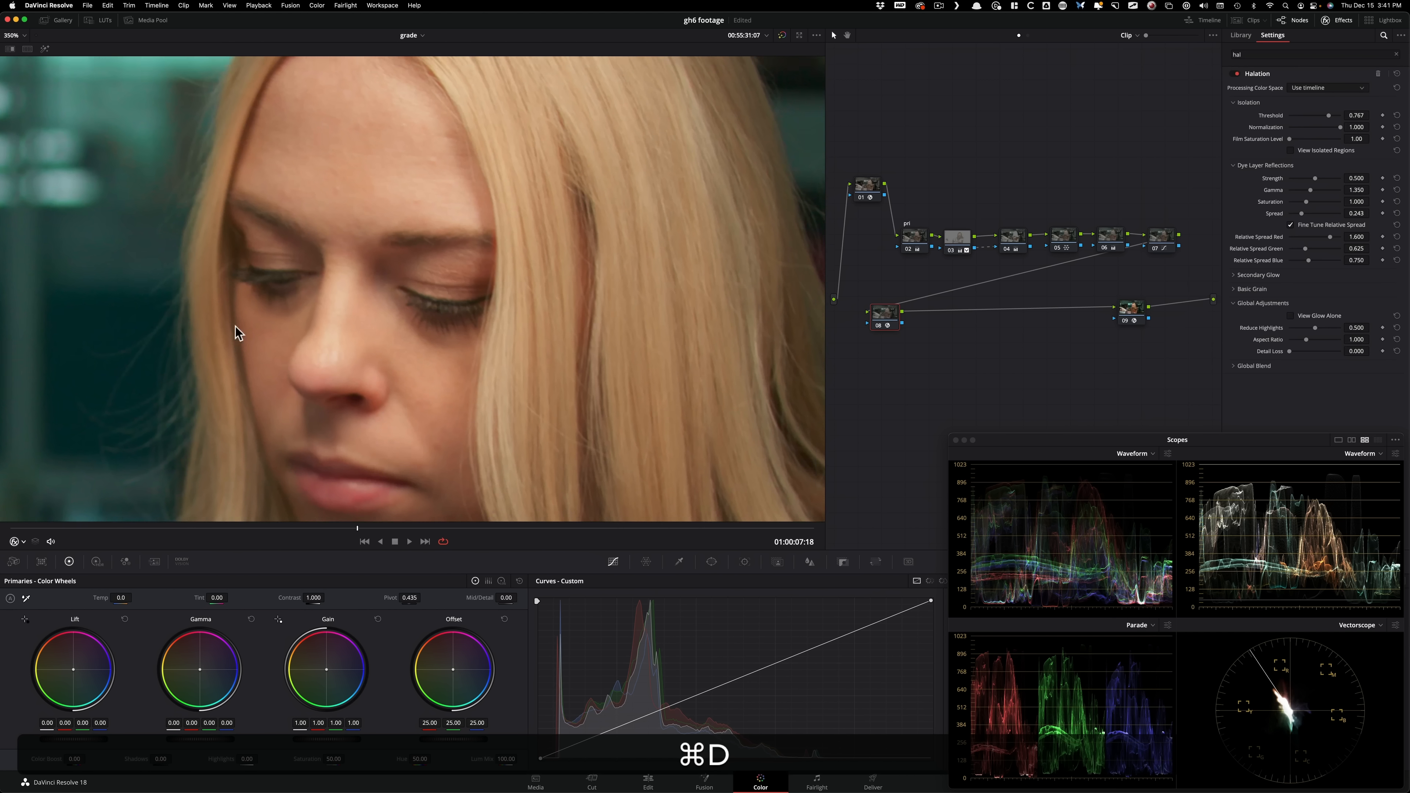
{"action": "scroll", "coordinate": [513, 353], "scroll_direction": "up", "scroll_amount": 3}
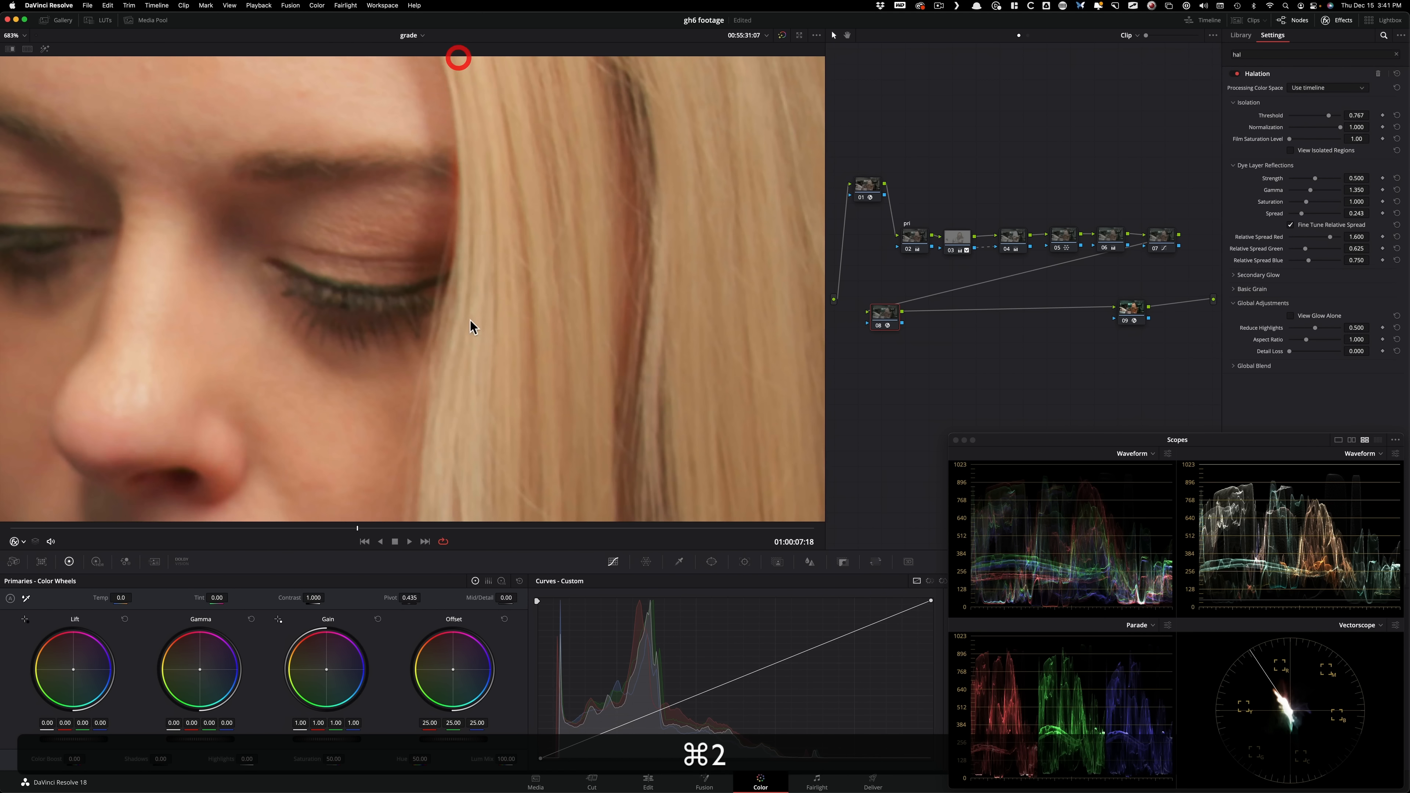
{"action": "key", "text": "shift+z"}
- Compare the gloved hand, tattoo needle and forearm up close with node 08's Halation off and on
{"action": "scroll", "coordinate": [604, 324], "scroll_direction": "up", "scroll_amount": 7}
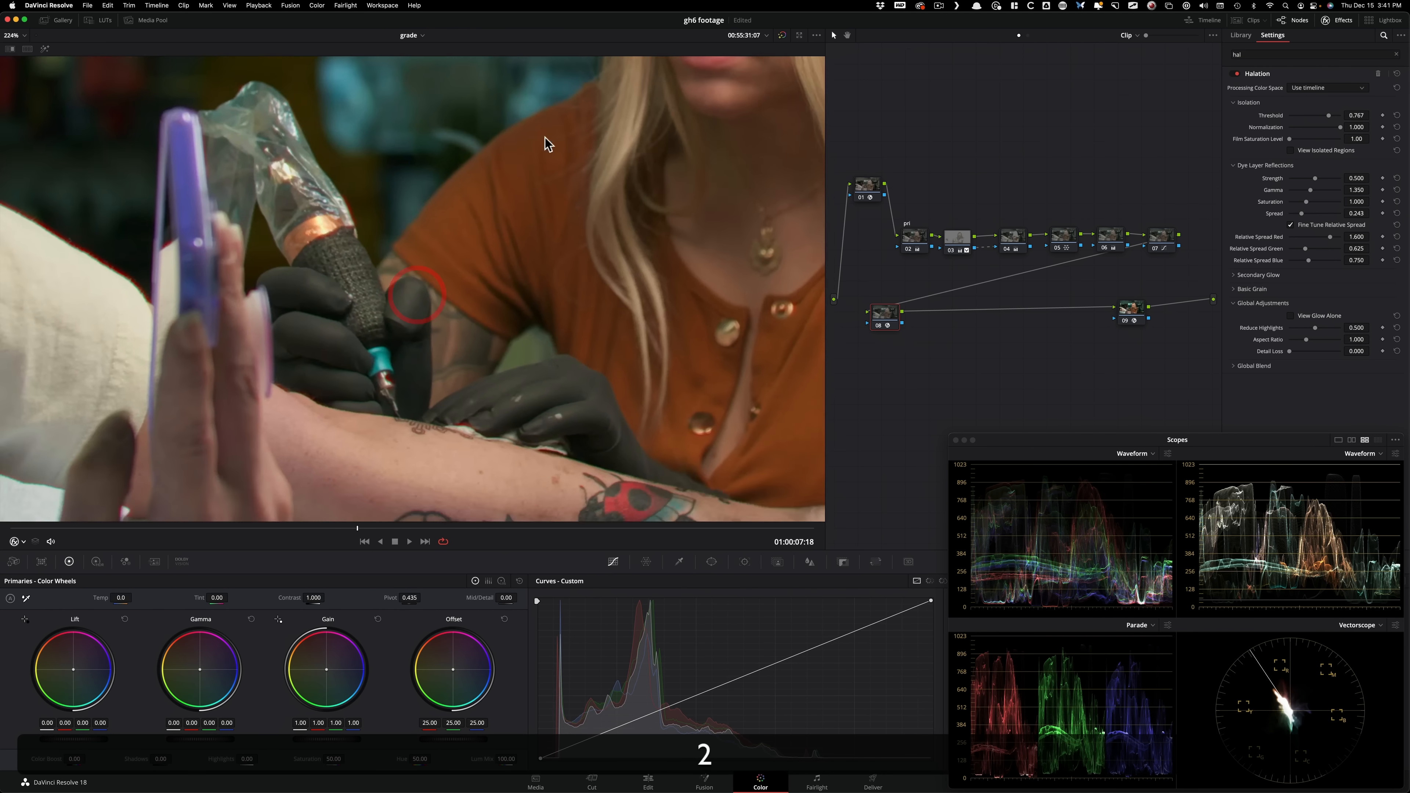
{"action": "scroll", "coordinate": [603, 324], "scroll_direction": "up", "scroll_amount": 3}
{"action": "left_click_drag", "start_coordinate": [448, 296], "coordinate": [392, 353]}
{"action": "key", "text": "super+d"}
{"action": "key", "text": "super+d"}
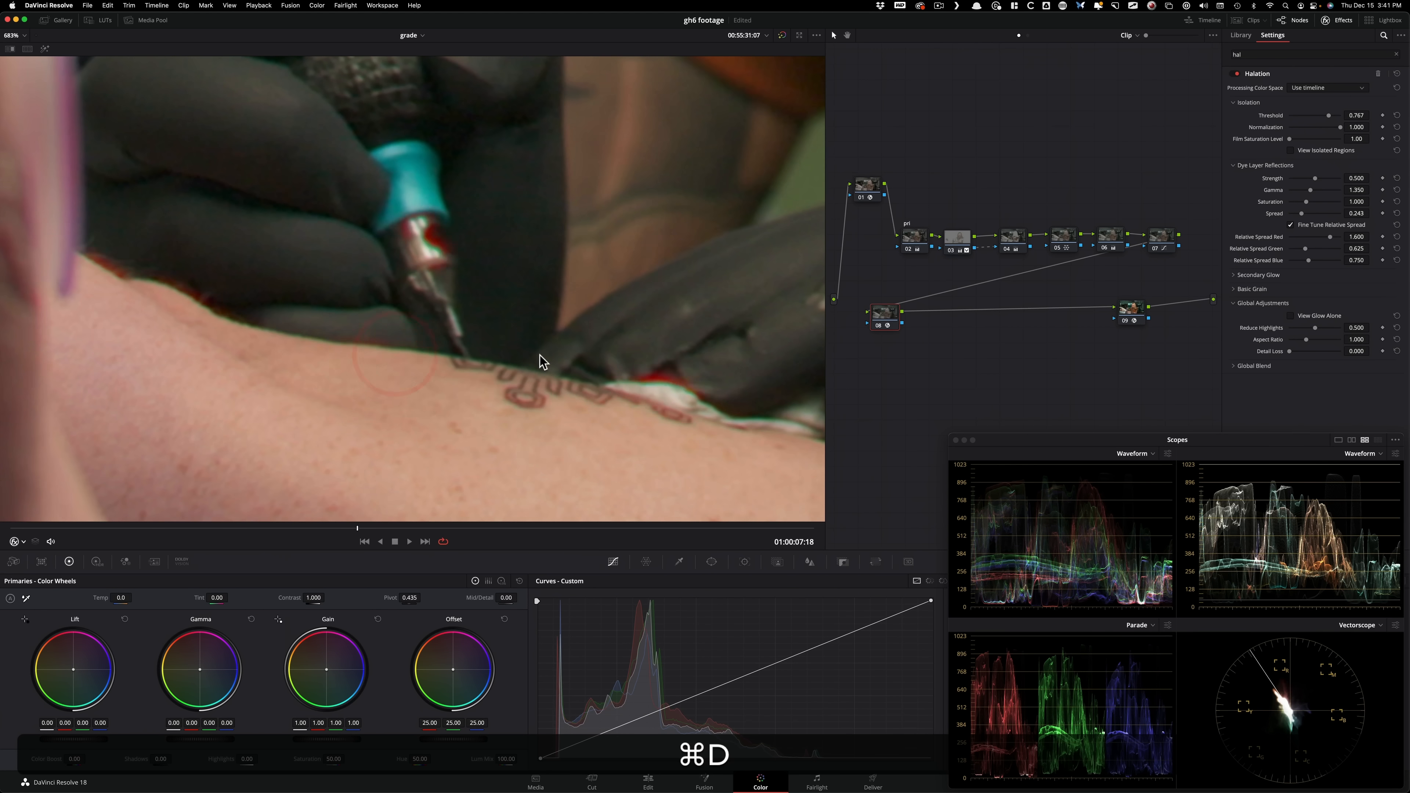
{"action": "left_click_drag", "start_coordinate": [482, 370], "coordinate": [312, 348]}
{"action": "key", "text": "super+d"}
{"action": "key", "text": "super+d"}
- Compare node 08's Halation off and on across the full frame and up close along the bright ceiling light
{"action": "key", "text": "super+3"}
{"action": "key", "text": "super+d"}
{"action": "key", "text": "super+d"}
{"action": "key", "text": "super+d"}
{"action": "key", "text": "super+d"}
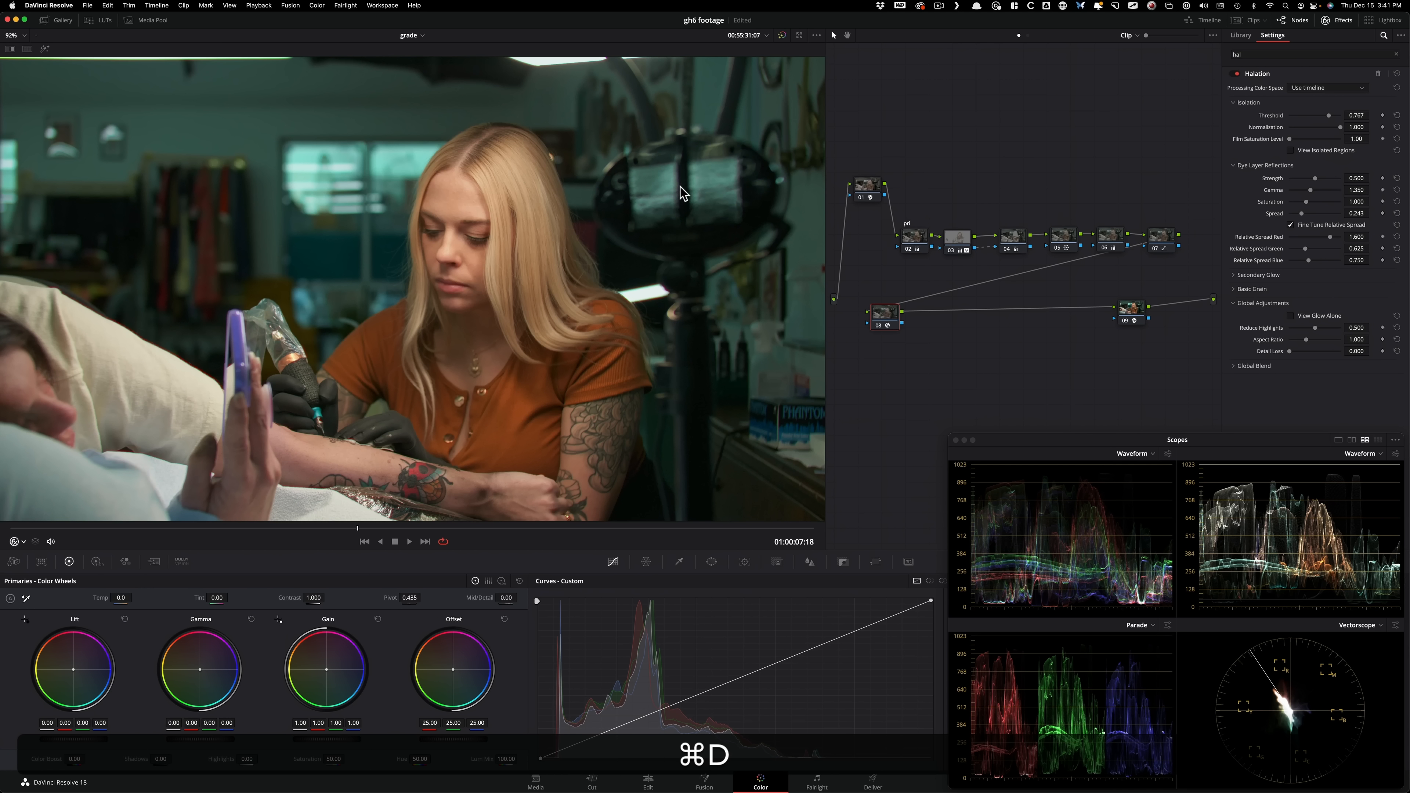
{"action": "key", "text": "super+d"}
{"action": "key", "text": "super+d"}
{"action": "left_click_drag", "start_coordinate": [533, 303], "coordinate": [431, 497]}
{"action": "scroll", "coordinate": [431, 497], "scroll_direction": "up", "scroll_amount": 6}
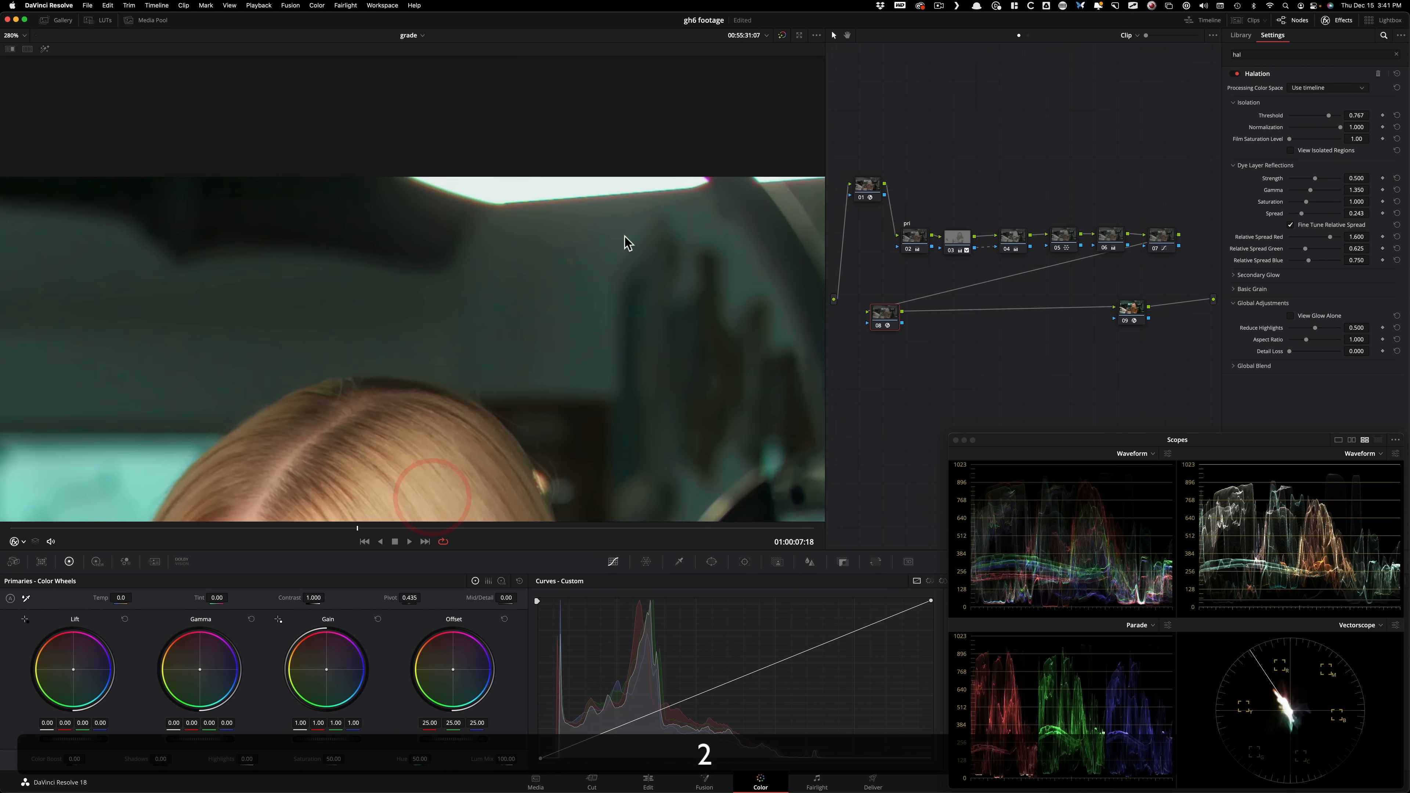
{"action": "left_click_drag", "start_coordinate": [439, 331], "coordinate": [248, 481]}
{"action": "key", "text": "super+d"}
{"action": "key", "text": "super+d"}
{"action": "key", "text": "super+3"}
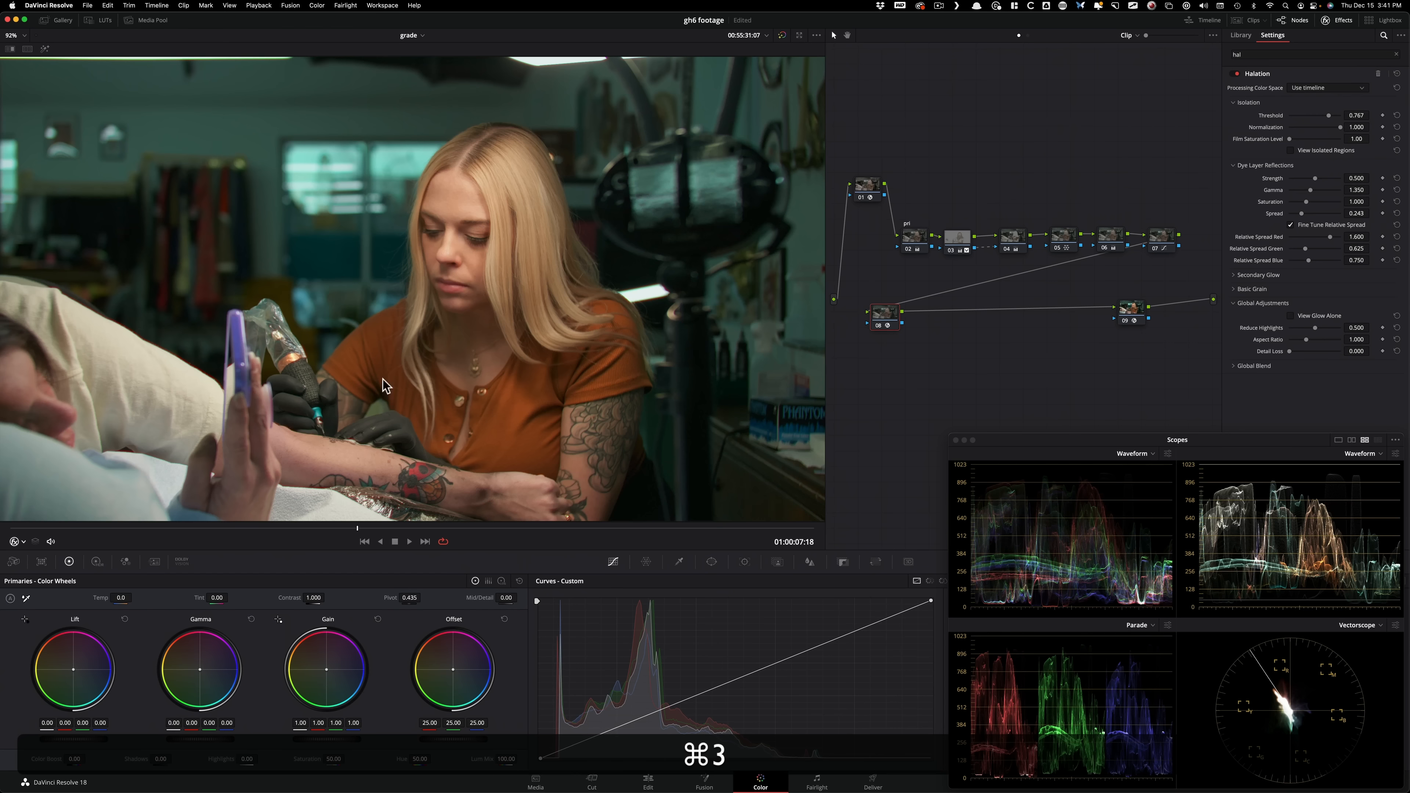
- Compare the woman's hair, shoulder and the light strip behind her up close with node 08 off and on
{"action": "left_click_drag", "start_coordinate": [442, 299], "coordinate": [464, 293]}
{"action": "key", "text": "3"}
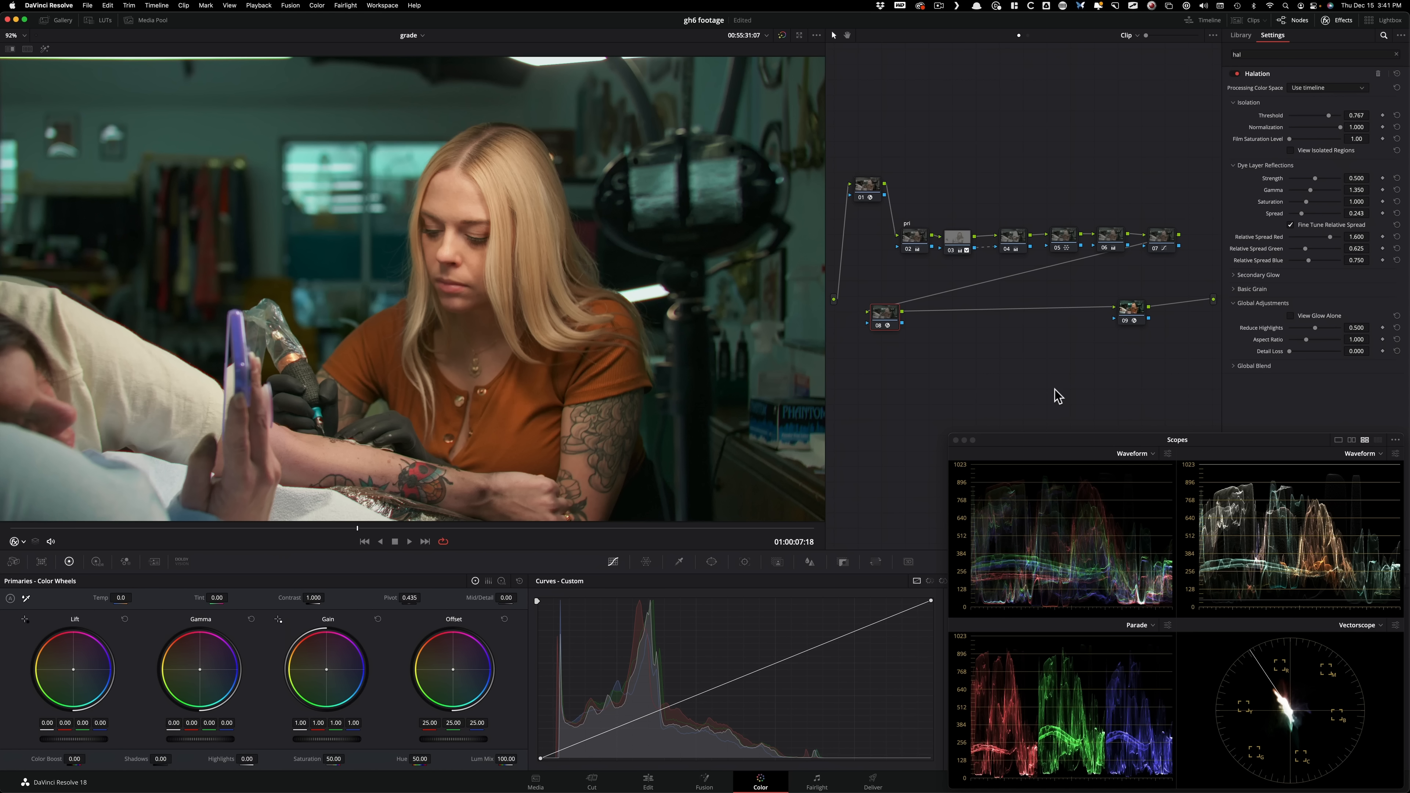
{"action": "key", "text": "2"}
{"action": "key", "text": "2"}
{"action": "key", "text": "2"}
{"action": "key", "text": "2"}
{"action": "key", "text": "2"}
{"action": "left_click_drag", "start_coordinate": [733, 310], "coordinate": [485, 224]}
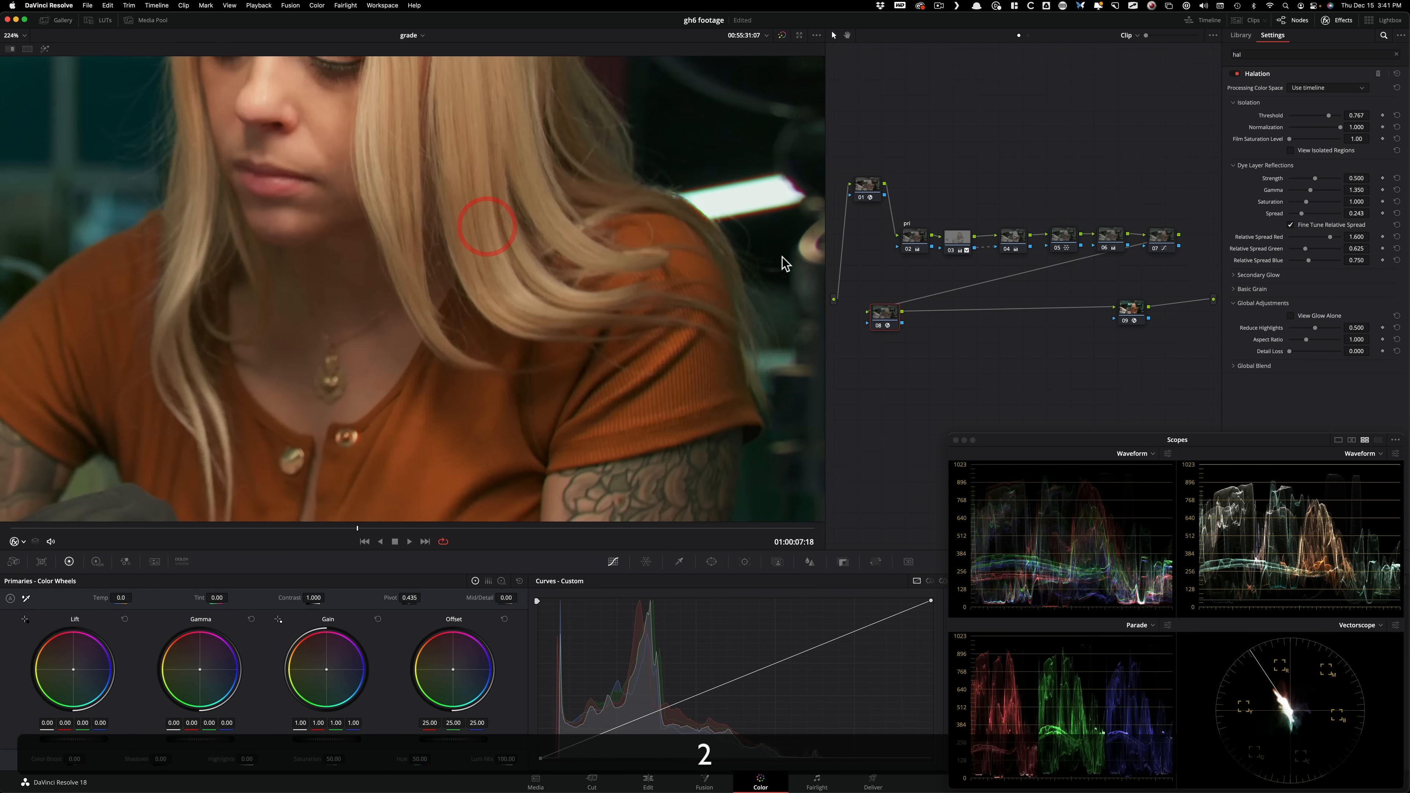
{"action": "left_click_drag", "start_coordinate": [404, 357], "coordinate": [28, 481]}
{"action": "key", "text": "super+d"}
{"action": "key", "text": "super+d"}
{"action": "key", "text": "2"}
{"action": "key", "text": "2"}
{"action": "left_click_drag", "start_coordinate": [589, 362], "coordinate": [457, 349]}
{"action": "key", "text": "2"}
{"action": "key", "text": "2"}
{"action": "key", "text": "super+d"}
{"action": "key", "text": "super+d"}
{"action": "key", "text": "super+d"}
{"action": "key", "text": "super+d"}
{"action": "key", "text": "super+3"}
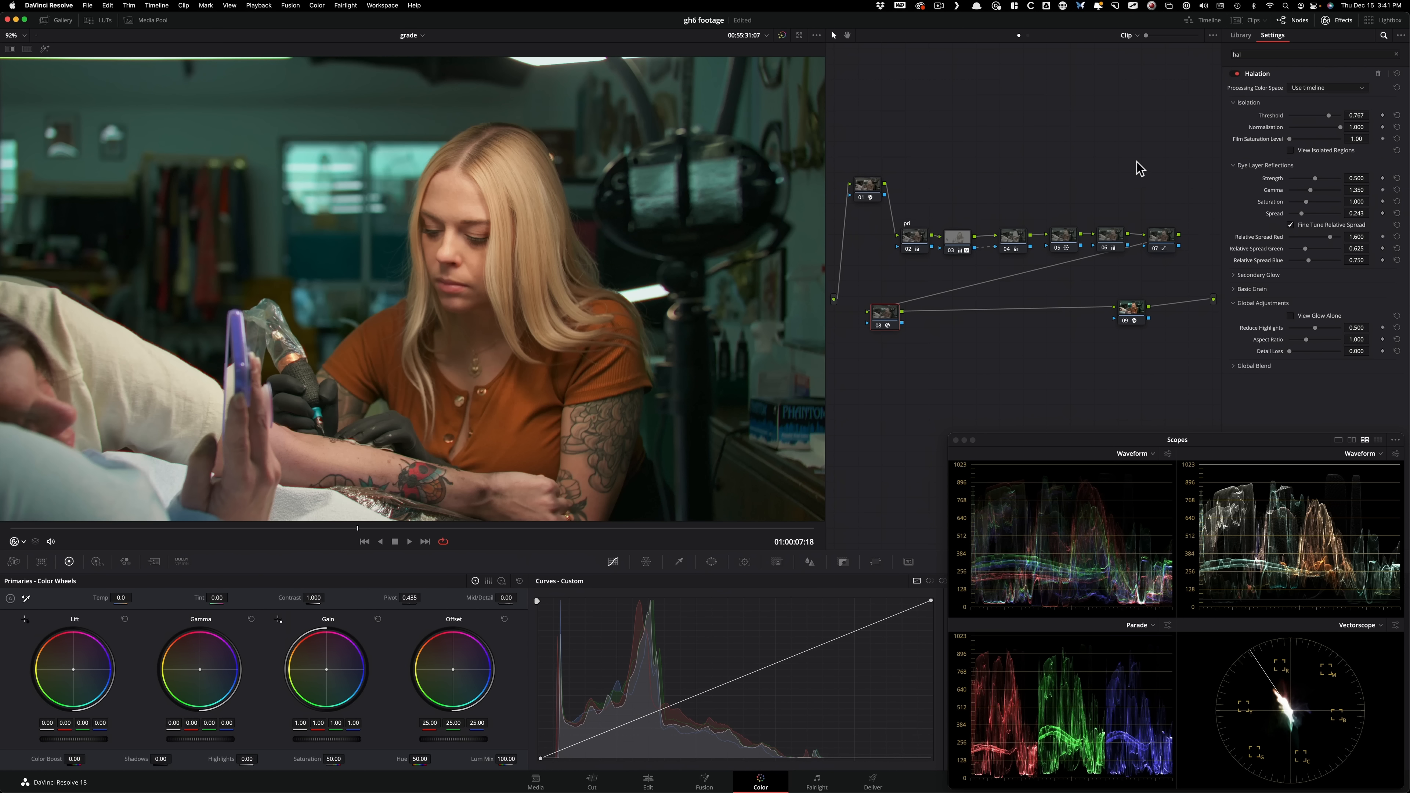
- Enable Append Grain Internally in node 08's Halation, checking the grain on the teal wall and bright window up close
{"action": "left_click", "coordinate": [1253, 289]}
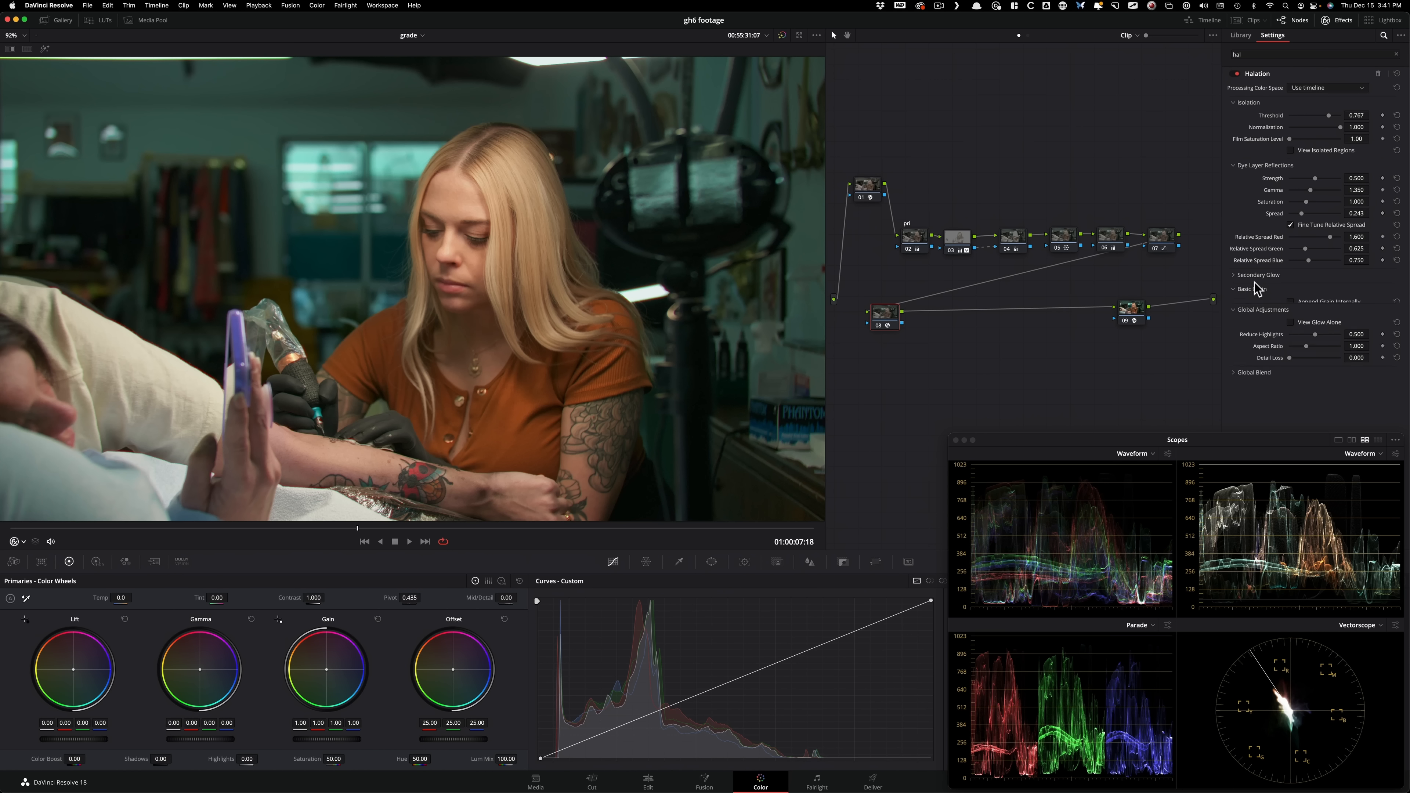
{"action": "left_click", "coordinate": [1290, 301]}
{"action": "left_click_drag", "start_coordinate": [419, 292], "coordinate": [669, 456]}
{"action": "scroll", "coordinate": [599, 401], "scroll_direction": "up", "scroll_amount": 5}
{"action": "scroll", "coordinate": [592, 424], "scroll_direction": "up", "scroll_amount": 5}
{"action": "left_click_drag", "start_coordinate": [592, 424], "coordinate": [390, 305]}
{"action": "left_click_drag", "start_coordinate": [660, 337], "coordinate": [472, 281]}
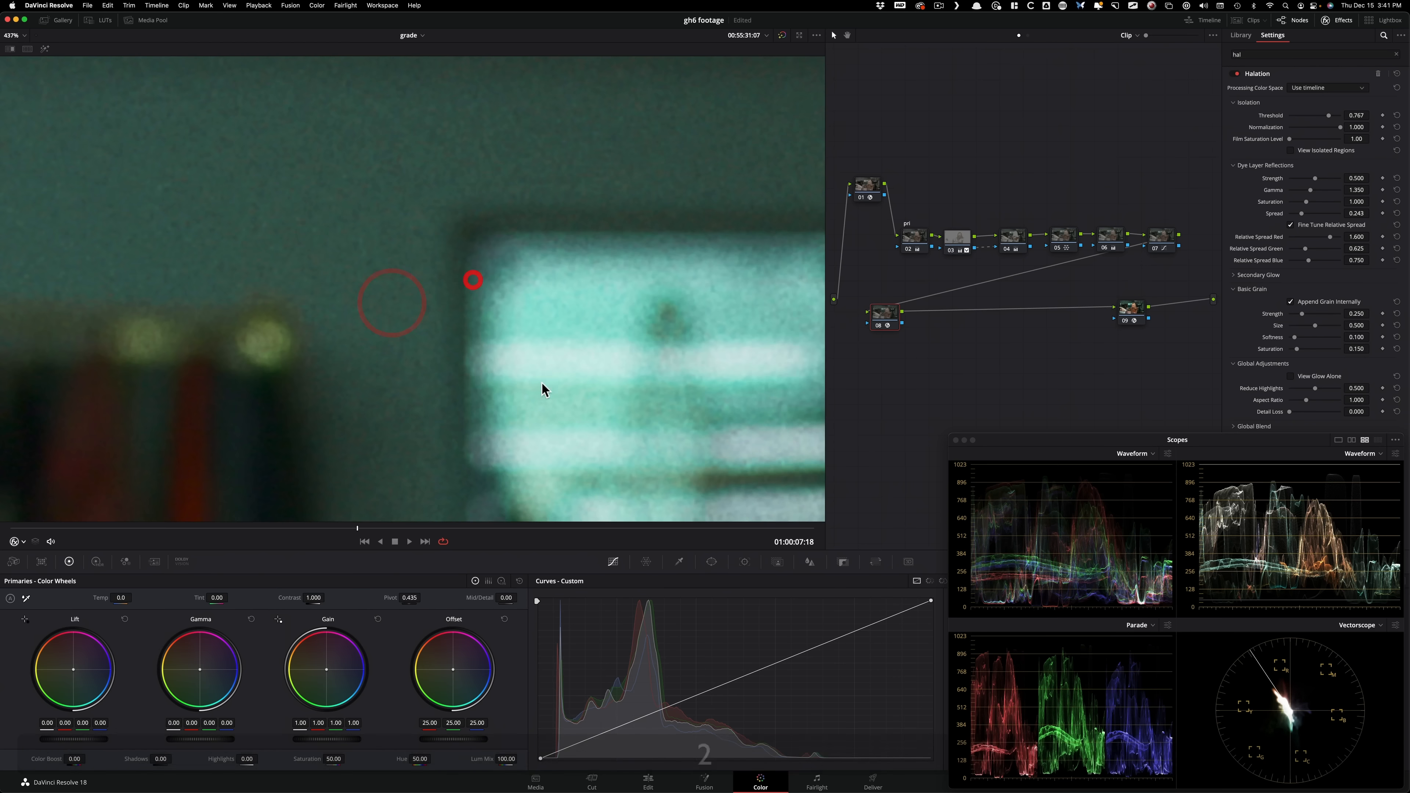
- Set node 08's Basic Grain Strength to 0.123, Size to 0.251 and Saturation to 0.000 while checking the wall
{"action": "left_click_drag", "start_coordinate": [541, 387], "coordinate": [603, 228]}
{"action": "left_click_drag", "start_coordinate": [591, 371], "coordinate": [599, 467]}
{"action": "left_click_drag", "start_coordinate": [595, 280], "coordinate": [544, 416]}
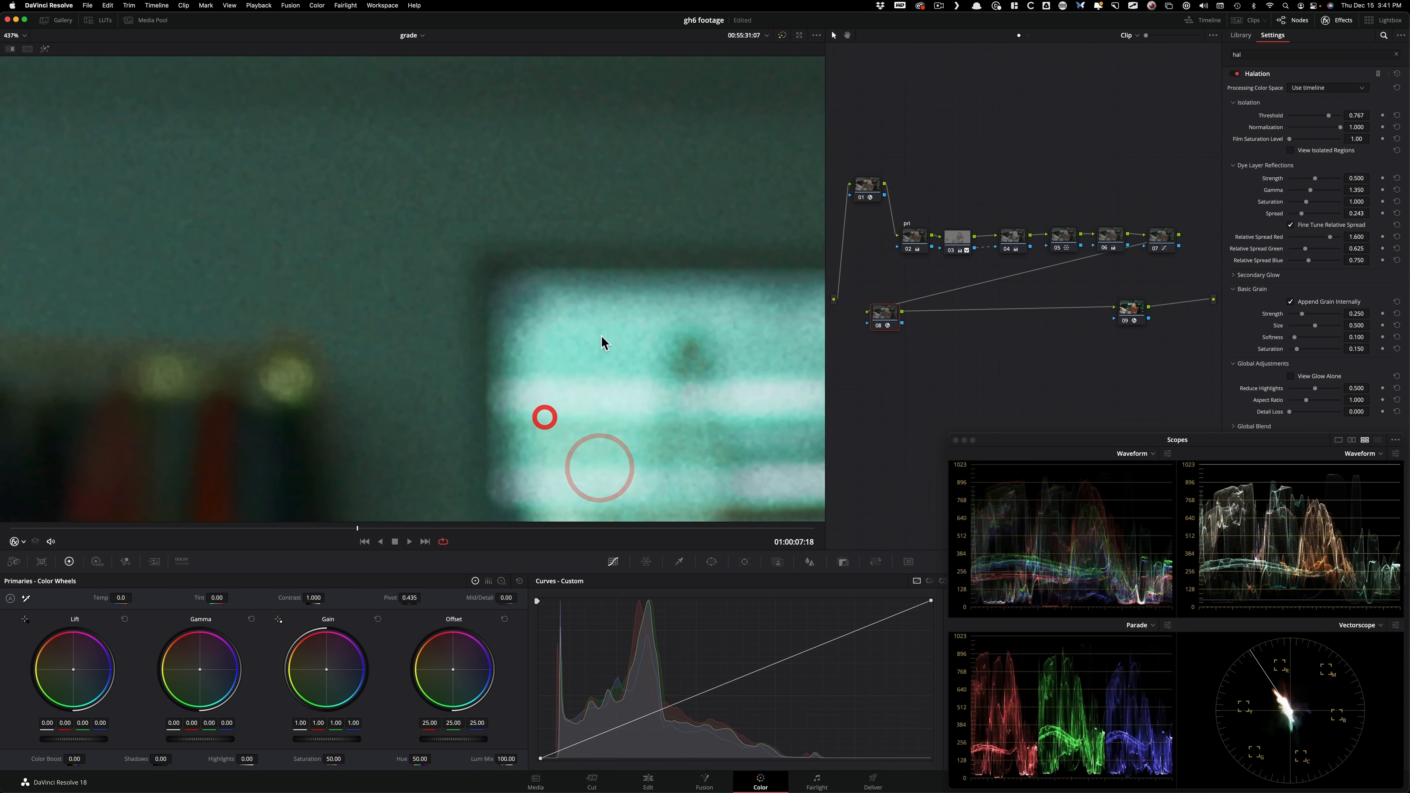
{"action": "left_click_drag", "start_coordinate": [601, 337], "coordinate": [642, 382]}
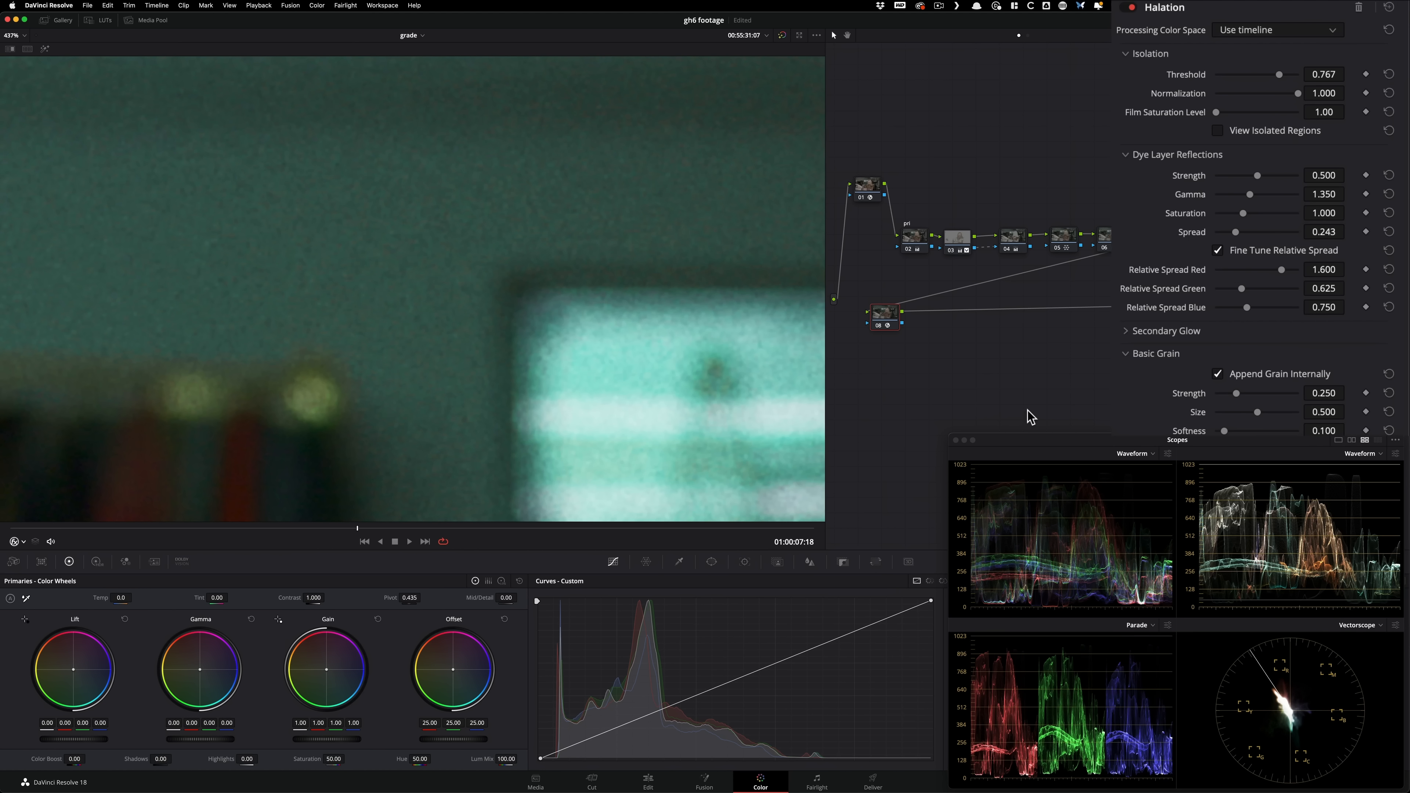
{"action": "key", "text": "super+z"}
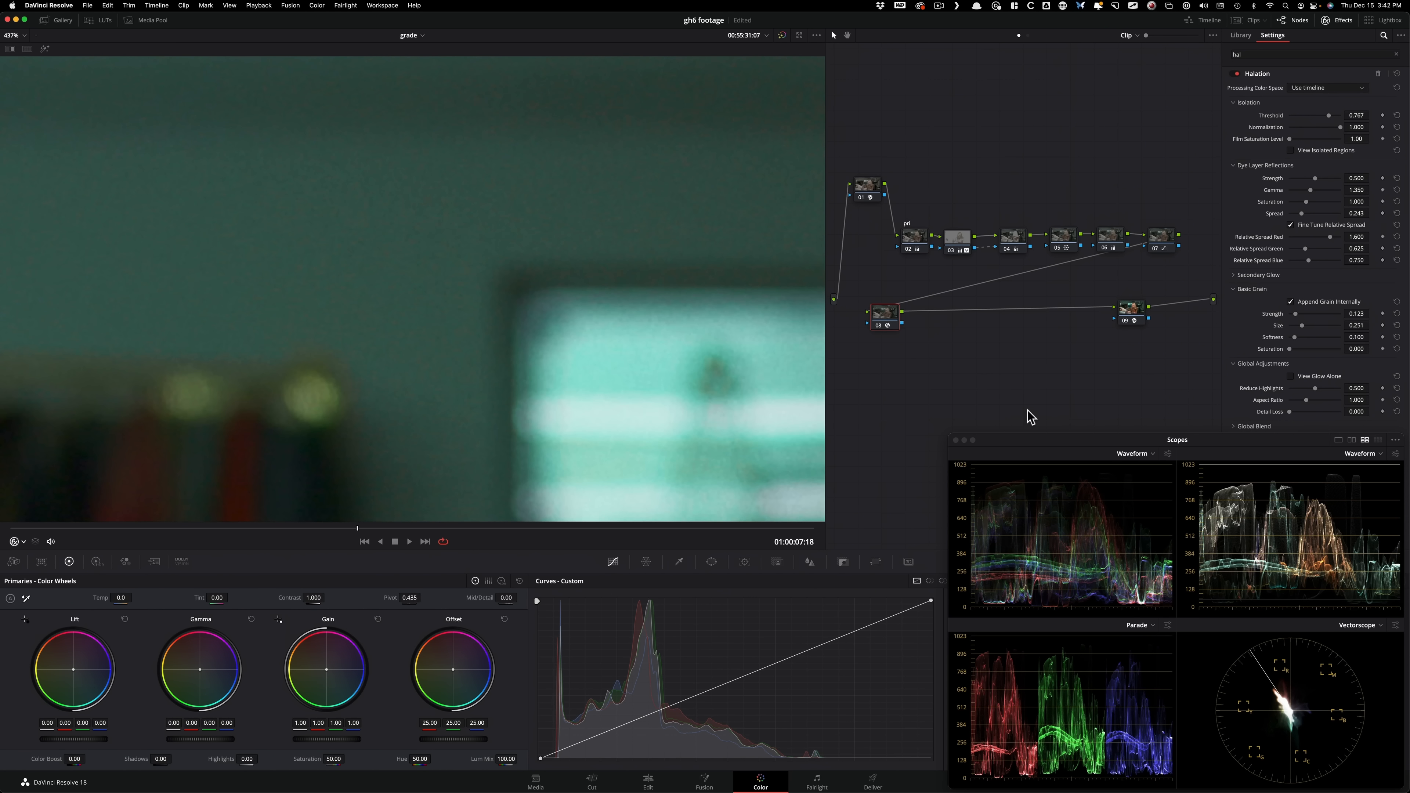
{"action": "key", "text": "shift+z"}
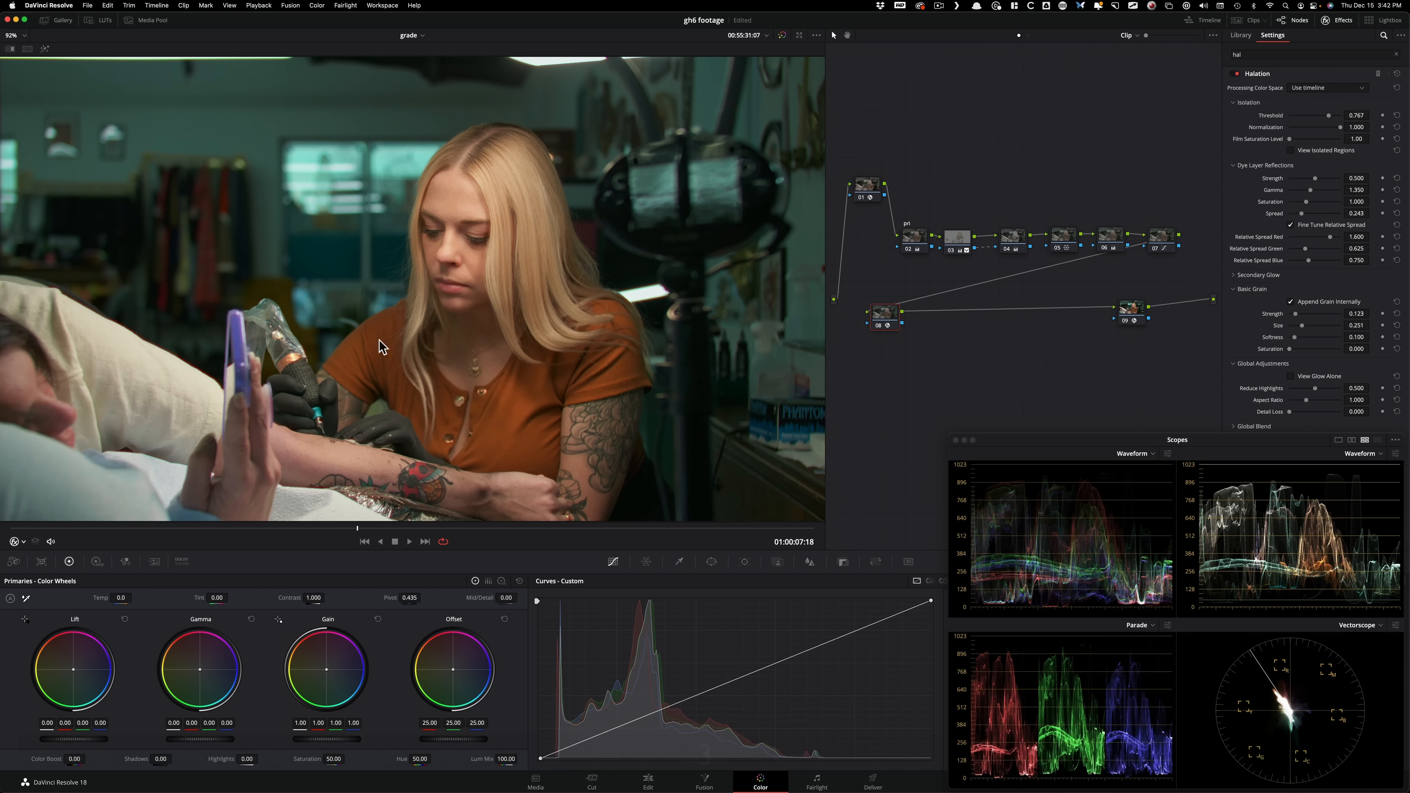
- Compare the grain on the teal wall beside the window up close with node 08 off and on
{"action": "left_click_drag", "start_coordinate": [592, 306], "coordinate": [705, 392]}
{"action": "scroll", "coordinate": [703, 391], "scroll_direction": "up", "scroll_amount": 10}
{"action": "scroll", "coordinate": [526, 426], "scroll_direction": "up", "scroll_amount": 8}
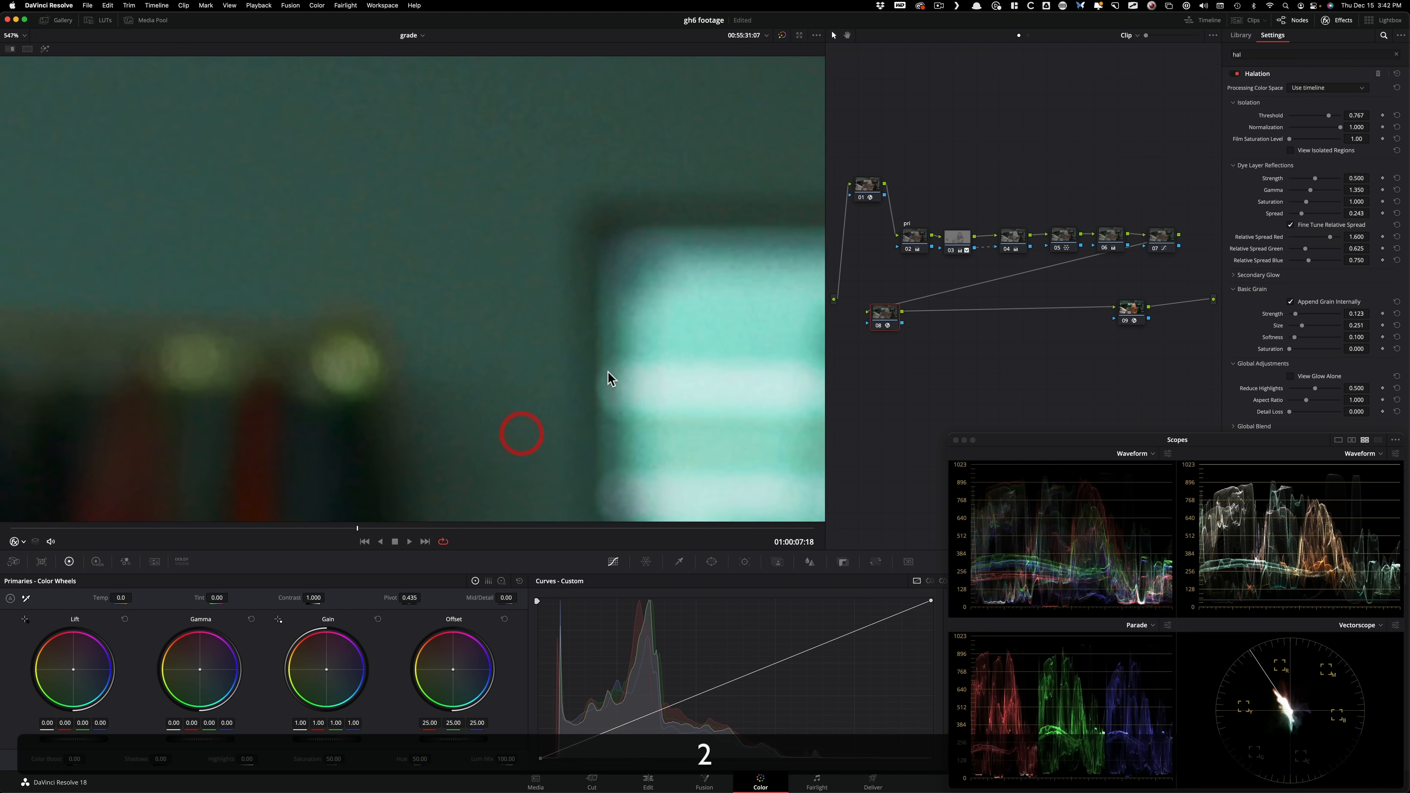
{"action": "key", "text": "super+d"}
{"action": "key", "text": "super+d"}
{"action": "key", "text": "super+d"}
{"action": "key", "text": "super+d"}
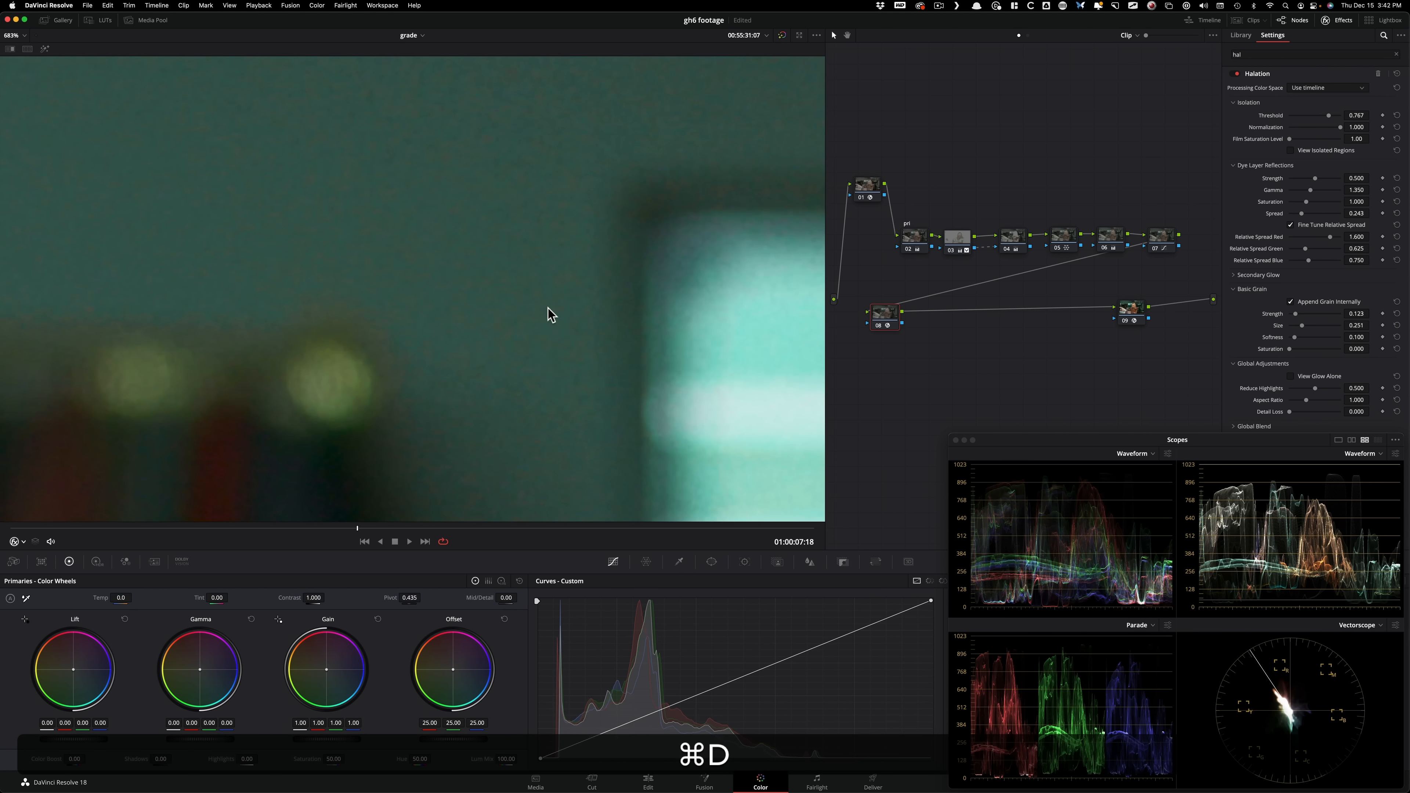
{"action": "key", "text": "super+d"}
{"action": "key", "text": "super+d"}
- Compare the grain and halation inside the bright window up close with node 08 off and on
{"action": "left_click_drag", "start_coordinate": [645, 346], "coordinate": [388, 272]}
{"action": "scroll", "coordinate": [666, 350], "scroll_direction": "up", "scroll_amount": 1}
{"action": "key", "text": "super+2"}
{"action": "key", "text": "super+d"}
{"action": "key", "text": "super+d"}
{"action": "left_click_drag", "start_coordinate": [625, 380], "coordinate": [290, 248]}
{"action": "key", "text": "super+d"}
{"action": "key", "text": "super+d"}
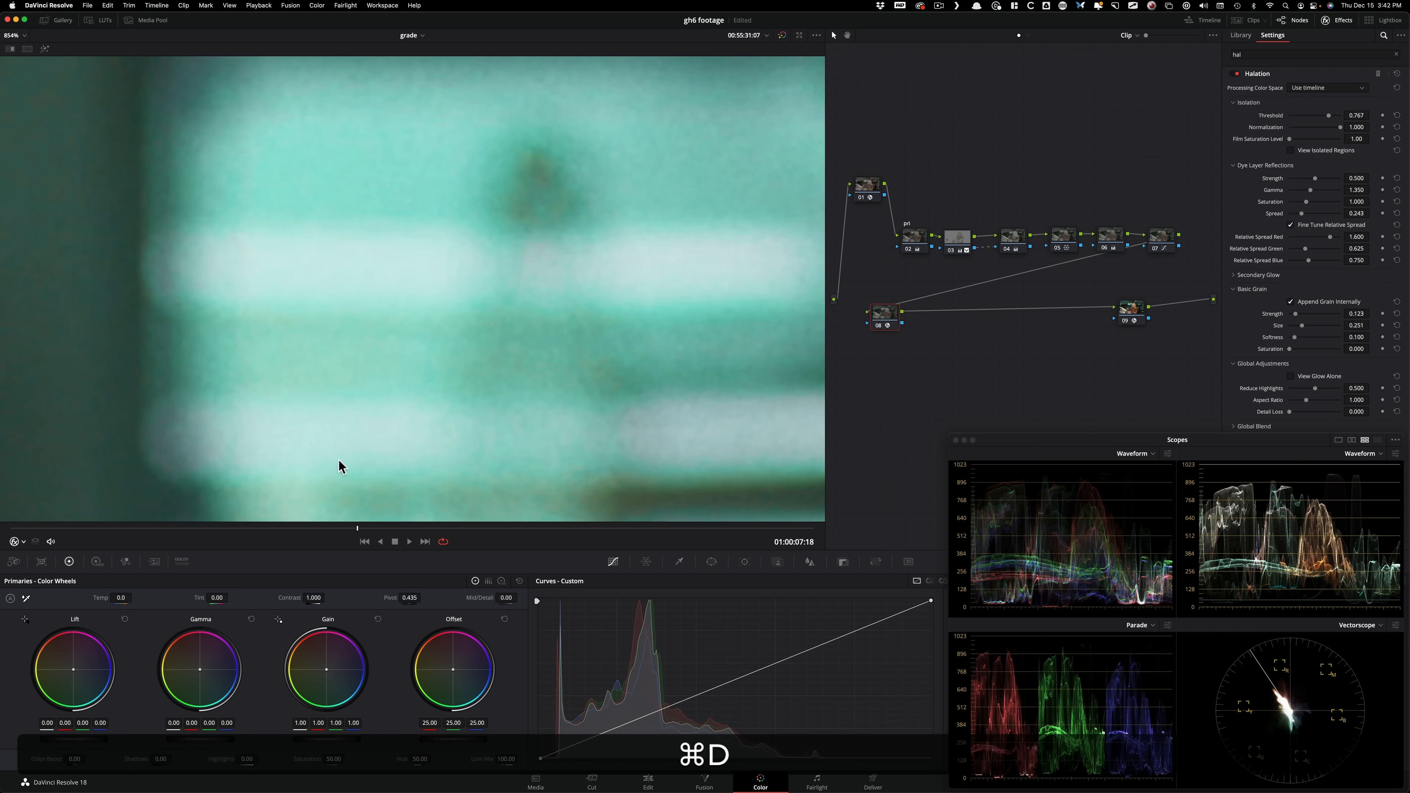
{"action": "left_click_drag", "start_coordinate": [339, 460], "coordinate": [408, 212]}
{"action": "key", "text": "super+d"}
{"action": "key", "text": "super+d"}
{"action": "key", "text": "super+3"}
- Compare the woman's eyes and forehead up close with node 08's grain and halation off and on
{"action": "key", "text": "2"}
{"action": "key", "text": "2"}
{"action": "key", "text": "2"}
{"action": "key", "text": "2"}
{"action": "key", "text": "2"}
{"action": "left_click_drag", "start_coordinate": [662, 238], "coordinate": [528, 415]}
{"action": "key", "text": "2"}
{"action": "key", "text": "2"}
{"action": "left_click_drag", "start_coordinate": [625, 327], "coordinate": [473, 525]}
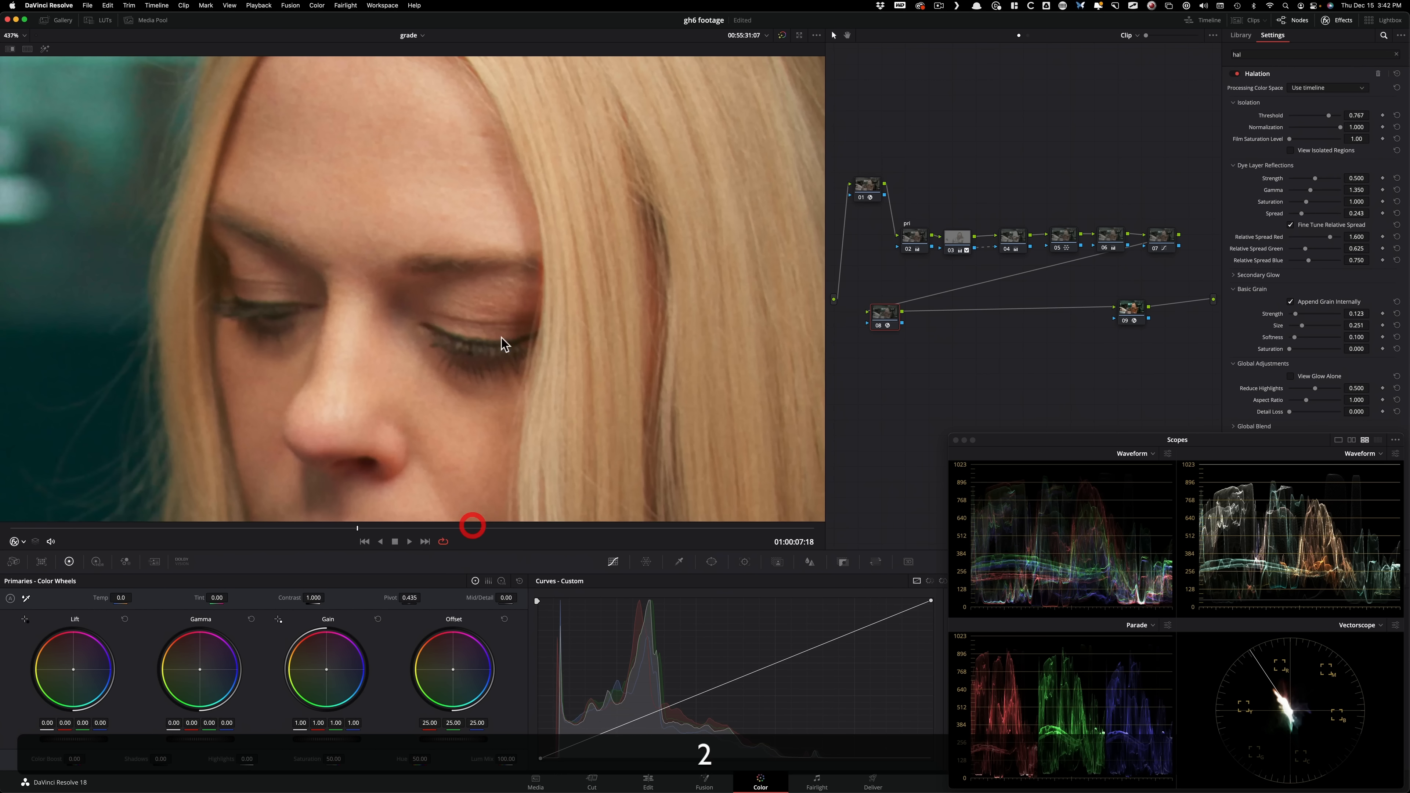
{"action": "key", "text": "super+d"}
{"action": "left_click_drag", "start_coordinate": [226, 347], "coordinate": [448, 366]}
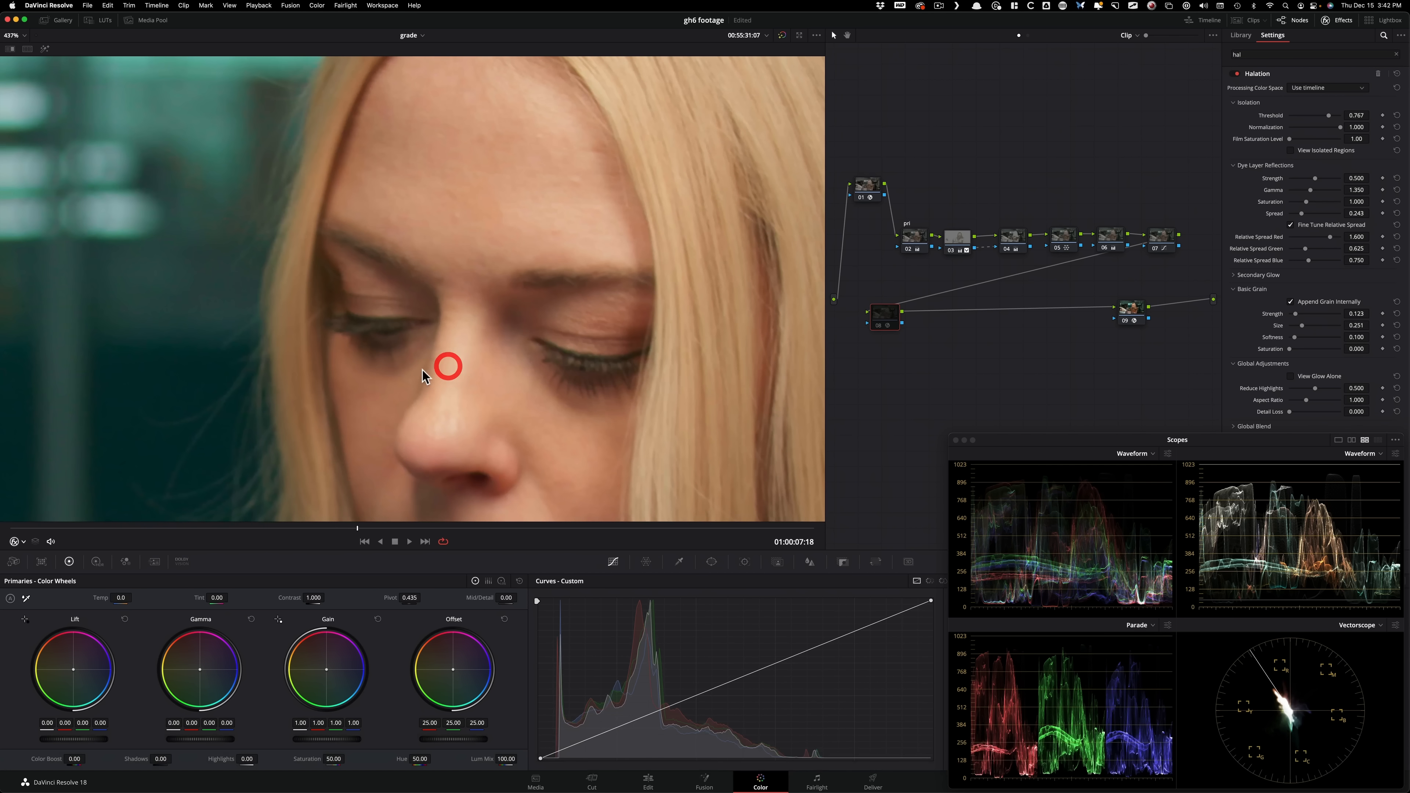
{"action": "key", "text": "super+d"}
- Compare the woman's nose and cheek closely with node 08 off and on, and play the clip at full frame
{"action": "left_click_drag", "start_coordinate": [690, 444], "coordinate": [755, 157]}
{"action": "key", "text": "2"}
{"action": "key", "text": "2"}
{"action": "key", "text": "2"}
{"action": "key", "text": "super+d"}
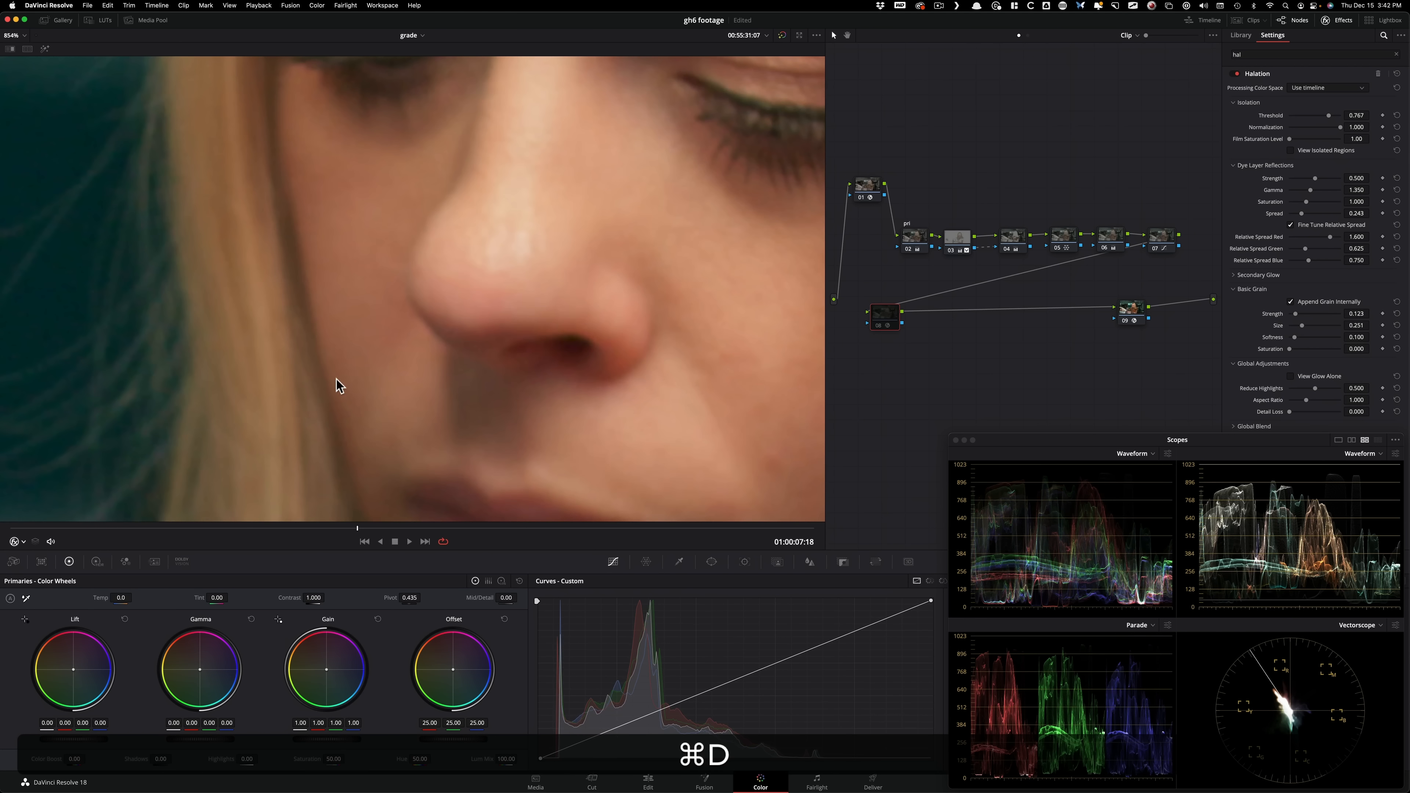
{"action": "left_click_drag", "start_coordinate": [336, 383], "coordinate": [669, 386]}
{"action": "key", "text": "super+d"}
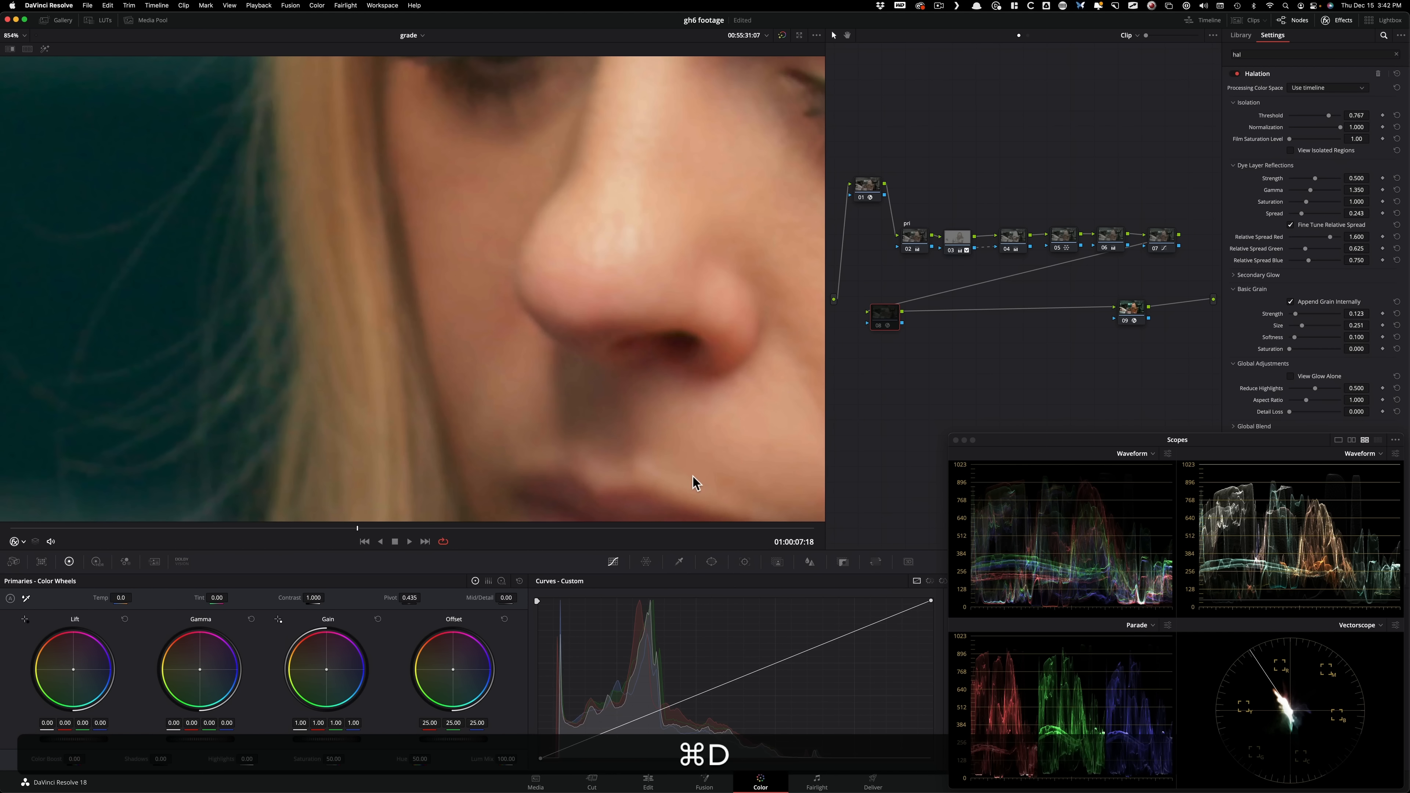
{"action": "key", "text": "3"}
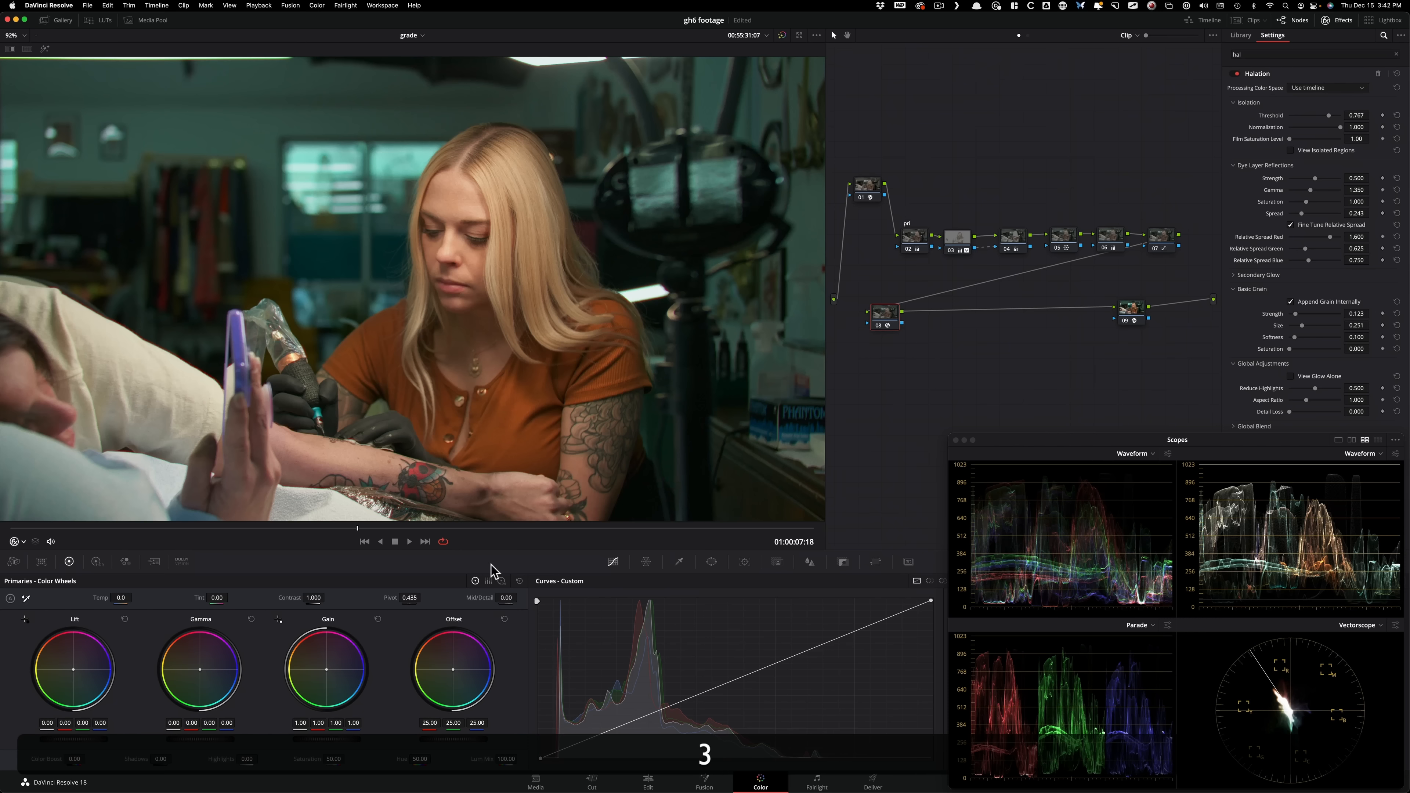
{"action": "key", "text": "space"}
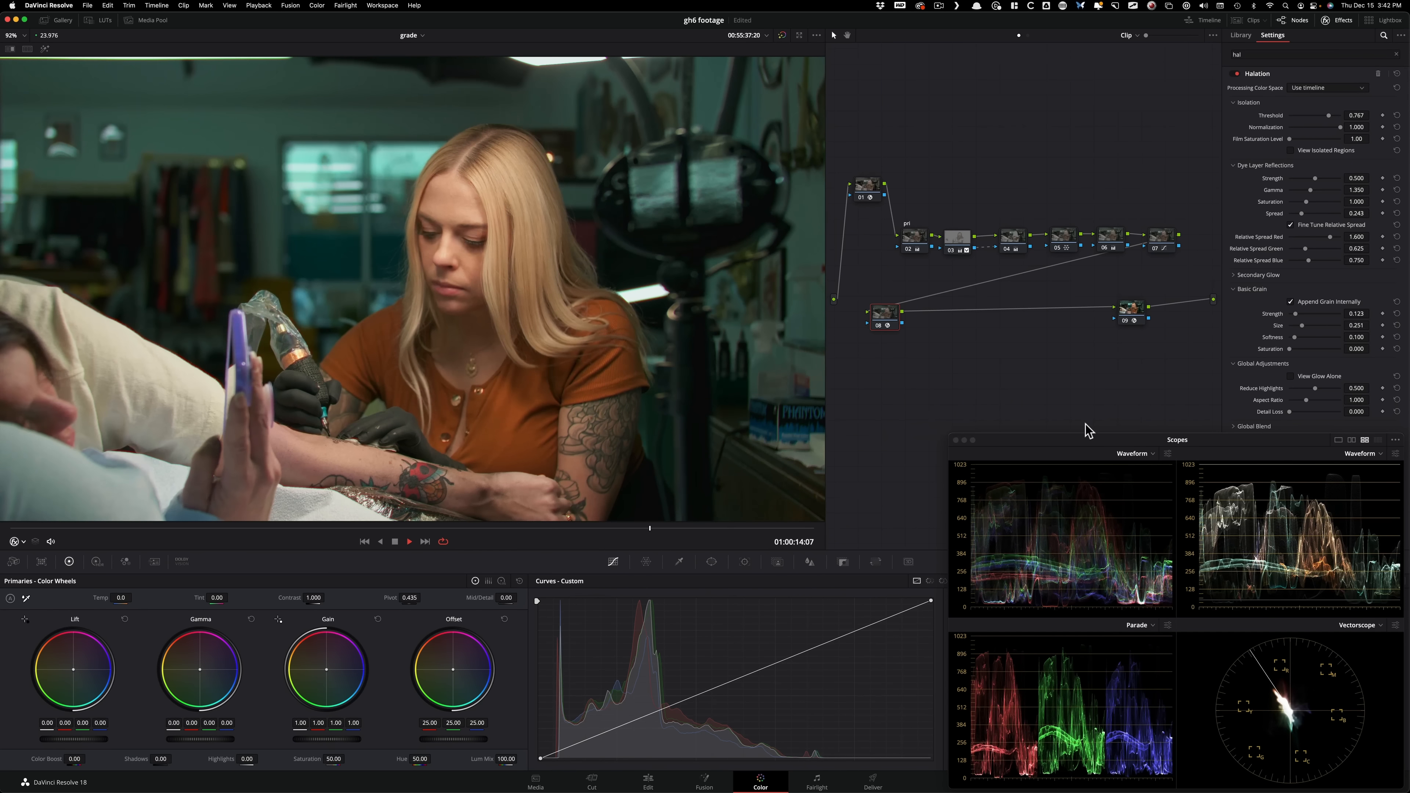
- Move node 08 beneath node 02, disable nodes 02 to 08 and compare the clip with all grades bypassed
{"action": "key", "text": "super+d"}
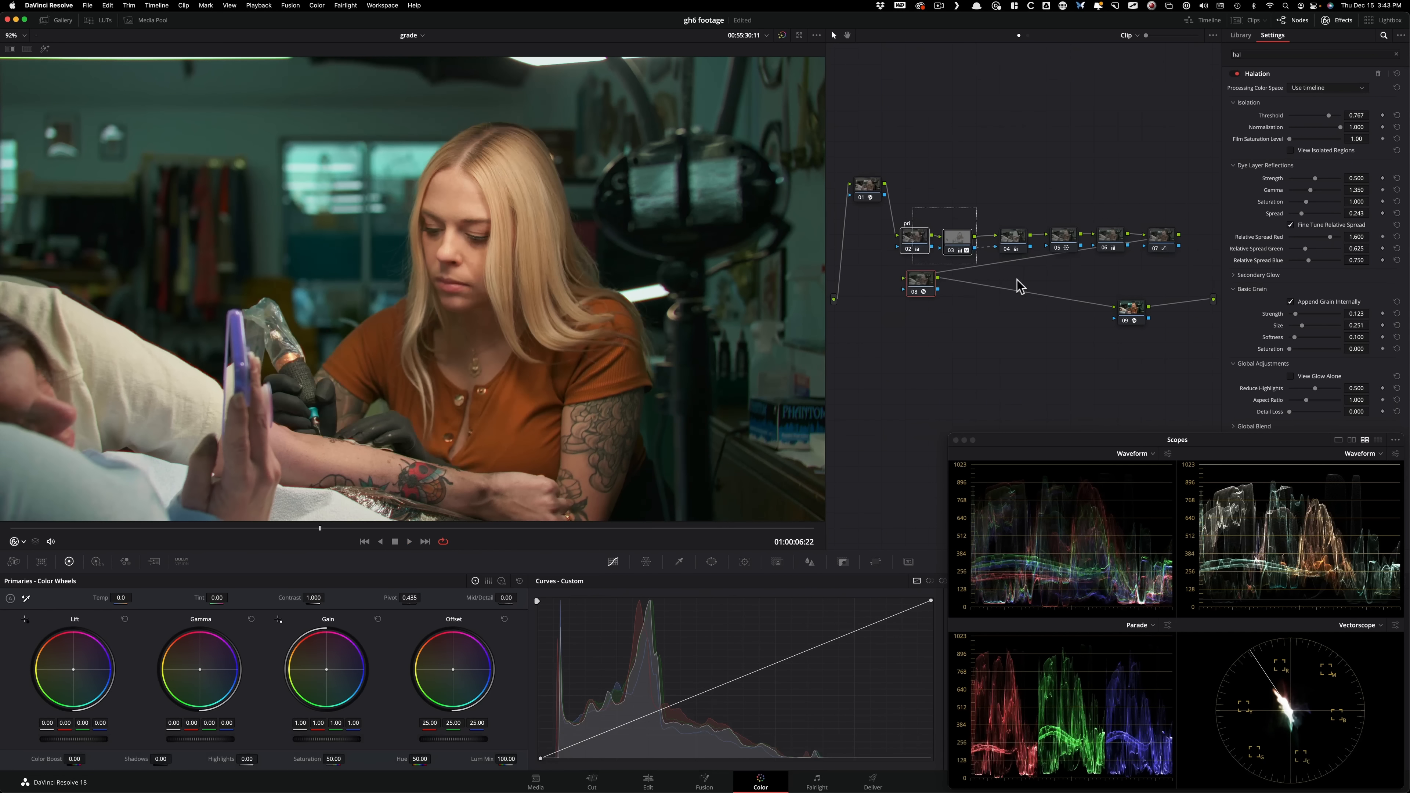
{"action": "key", "text": "super+d"}
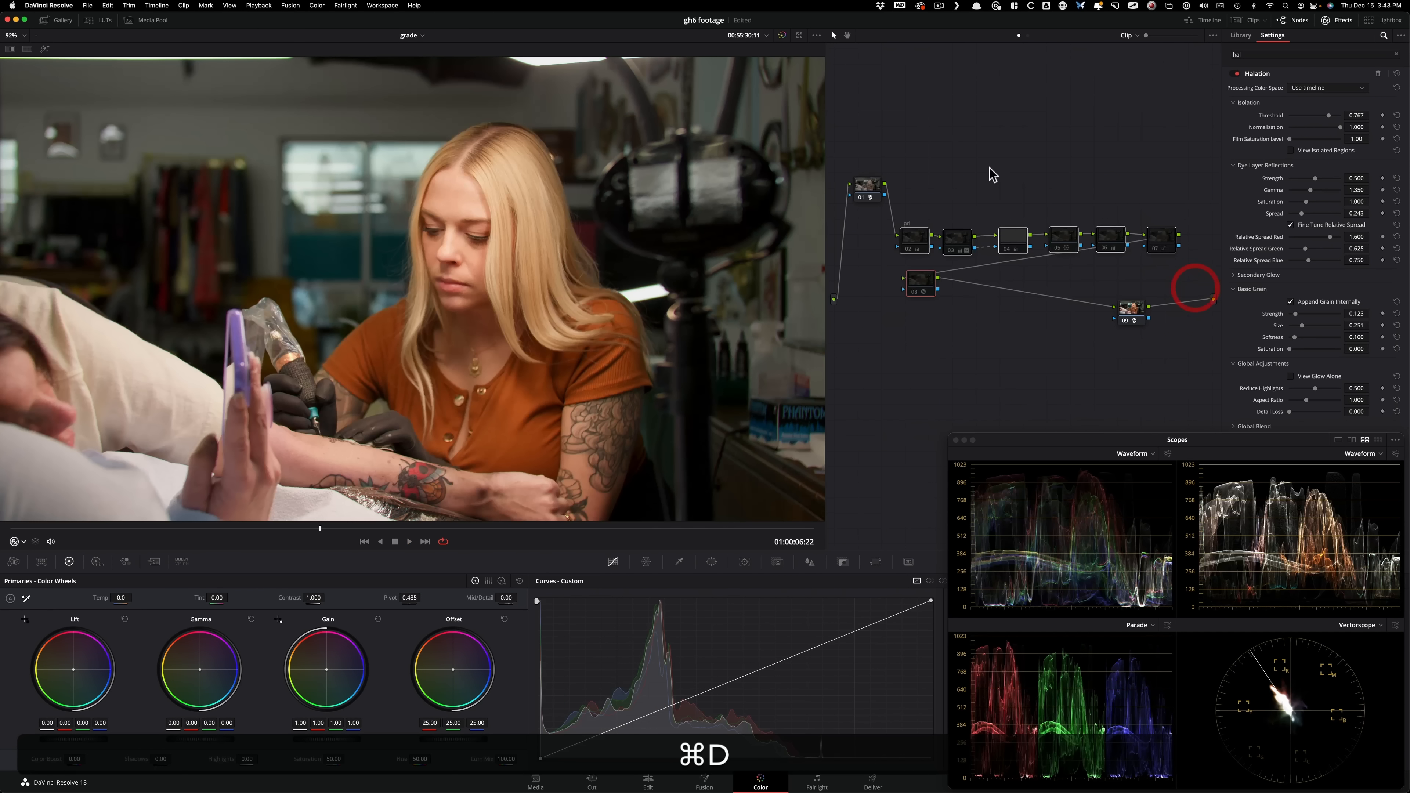
{"action": "key", "text": "shift+super+d"}
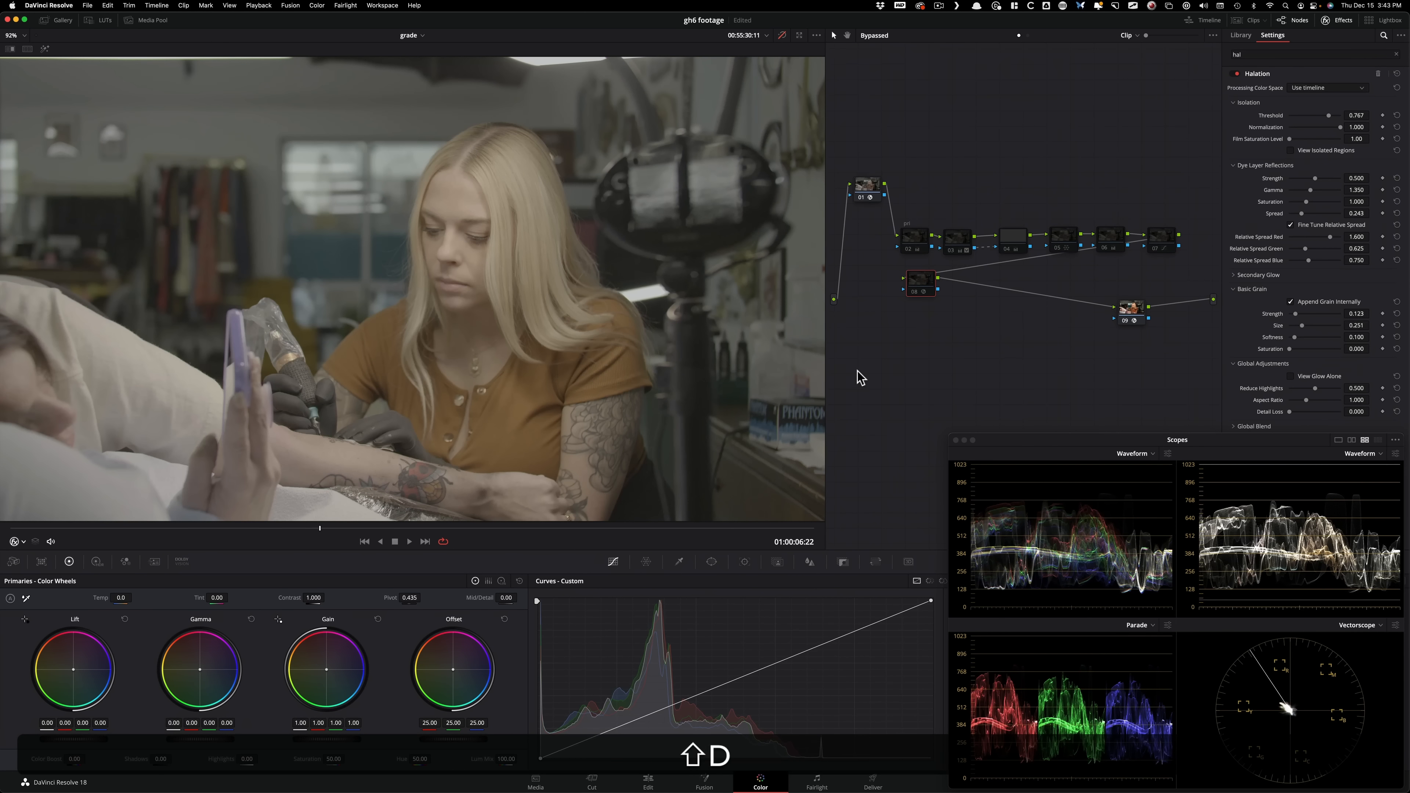
{"action": "key", "text": "shift+super+d"}
- Re-enable the primary node 02 and the contrast curve node 07
{"action": "left_click", "coordinate": [960, 195]}
{"action": "left_click", "coordinate": [907, 237]}
{"action": "key", "text": "super+d"}
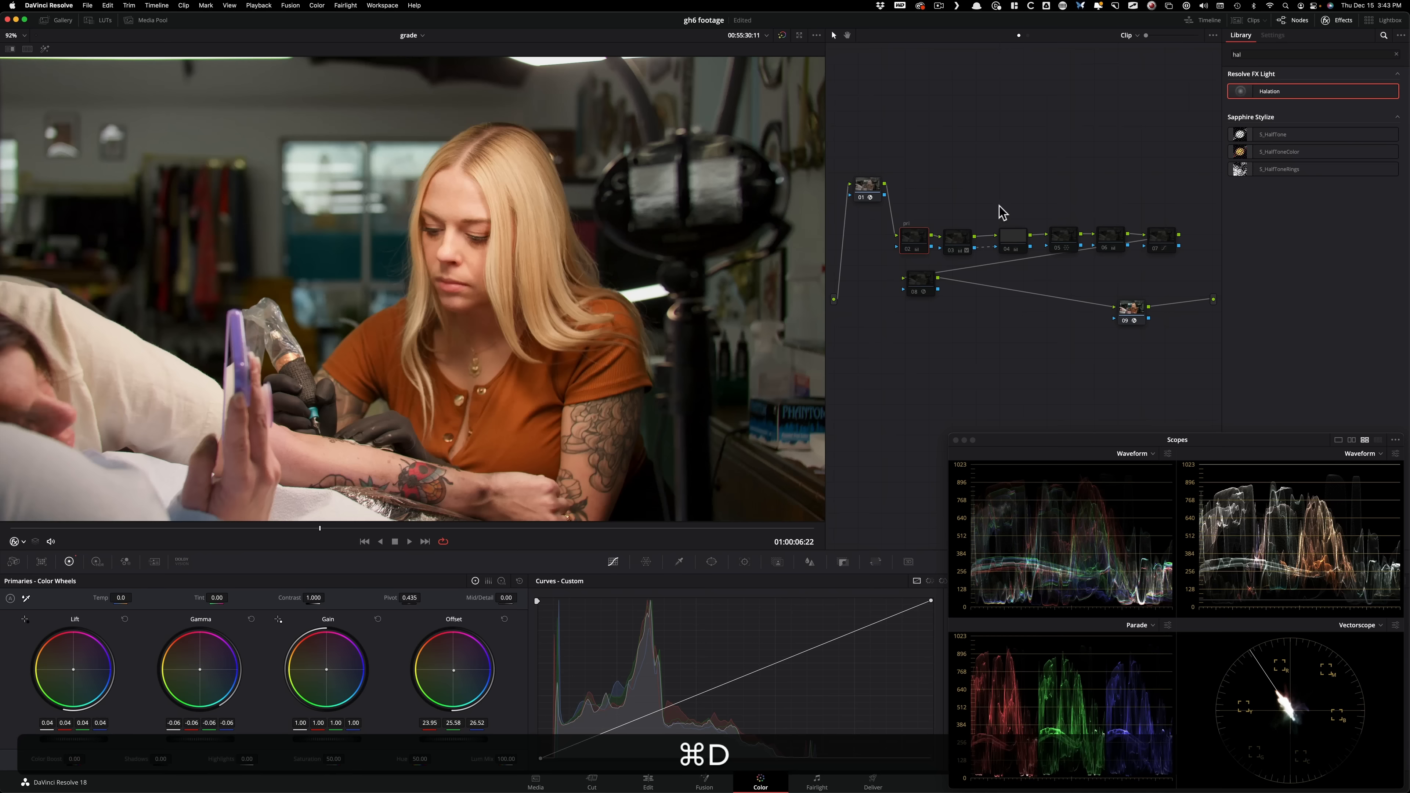
{"action": "left_click", "coordinate": [1169, 236]}
{"action": "key", "text": "super+d"}
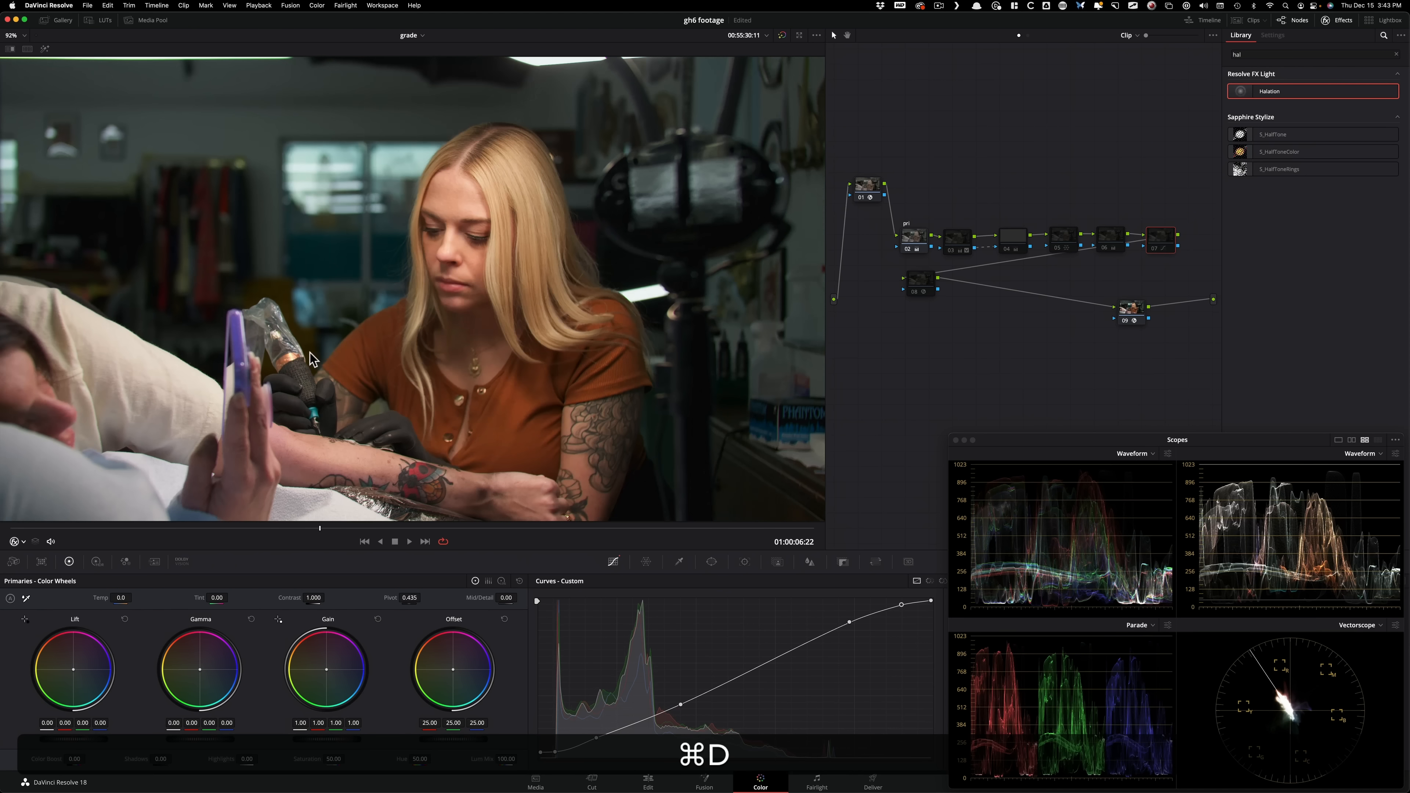
- Re-enable node 03 and compare the image with that node off and on
{"action": "left_click", "coordinate": [956, 238]}
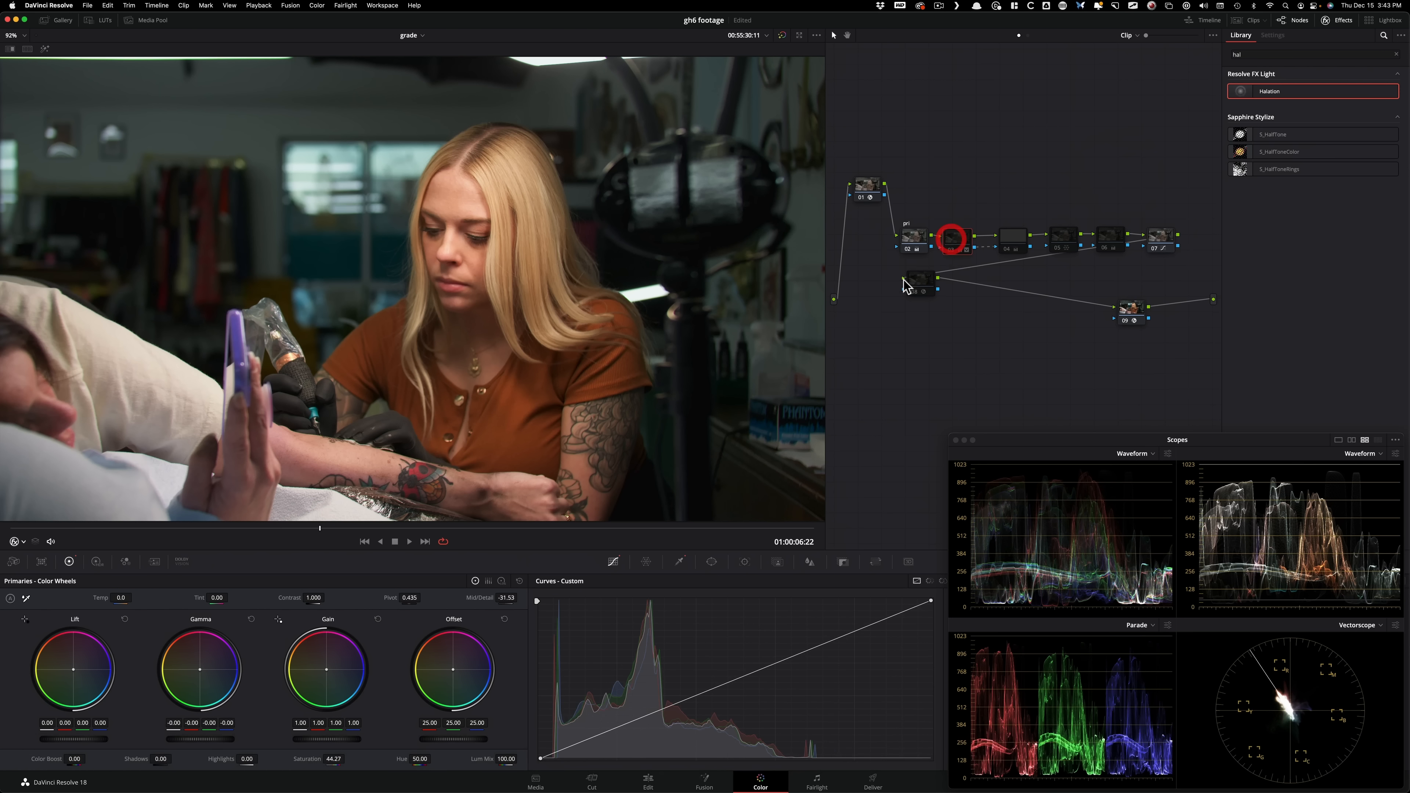
{"action": "key", "text": "super+d"}
{"action": "key", "text": "super+d"}
{"action": "left_click", "coordinate": [1042, 201]}
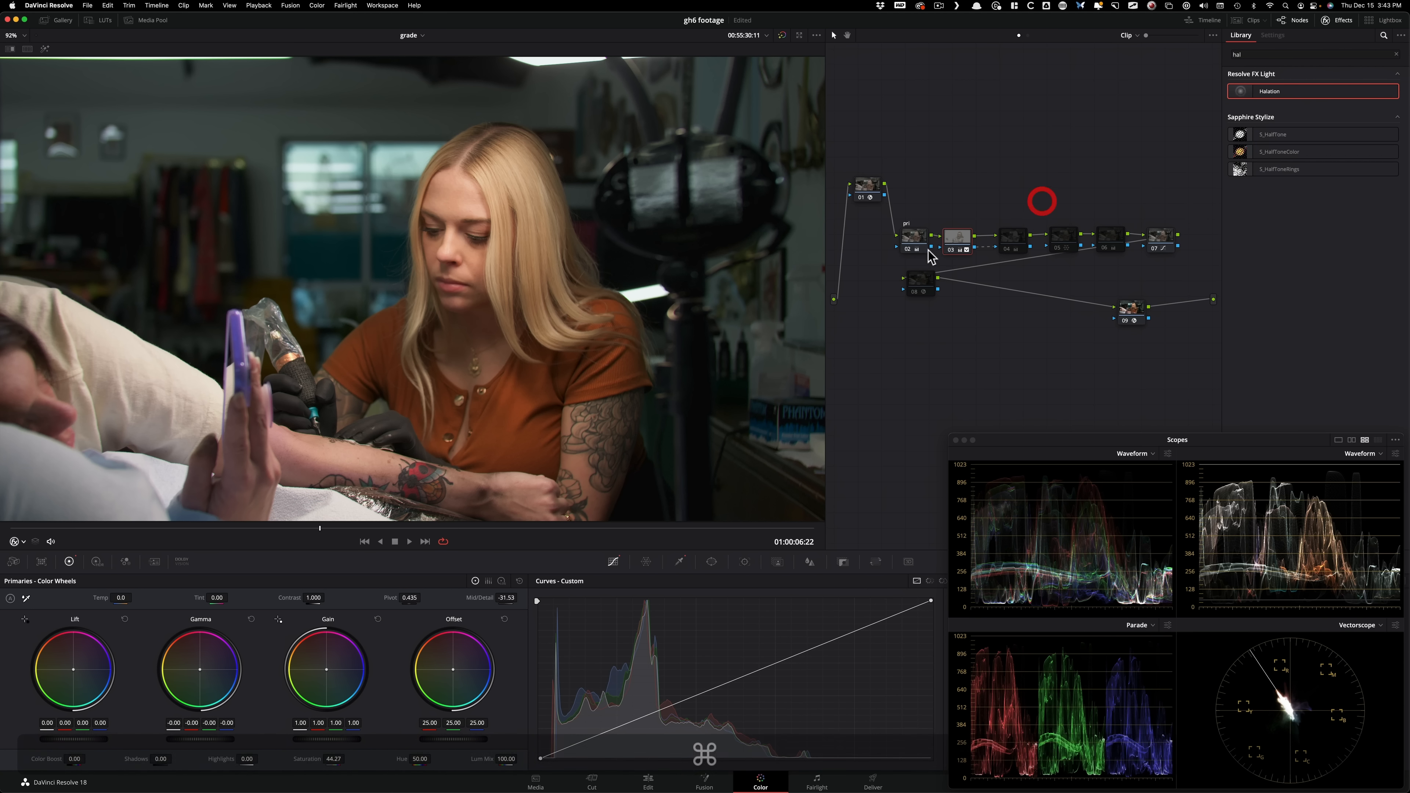
{"action": "key", "text": "super+d"}
{"action": "key", "text": "super+d"}
{"action": "key", "text": "super+d"}
{"action": "key", "text": "super+d"}
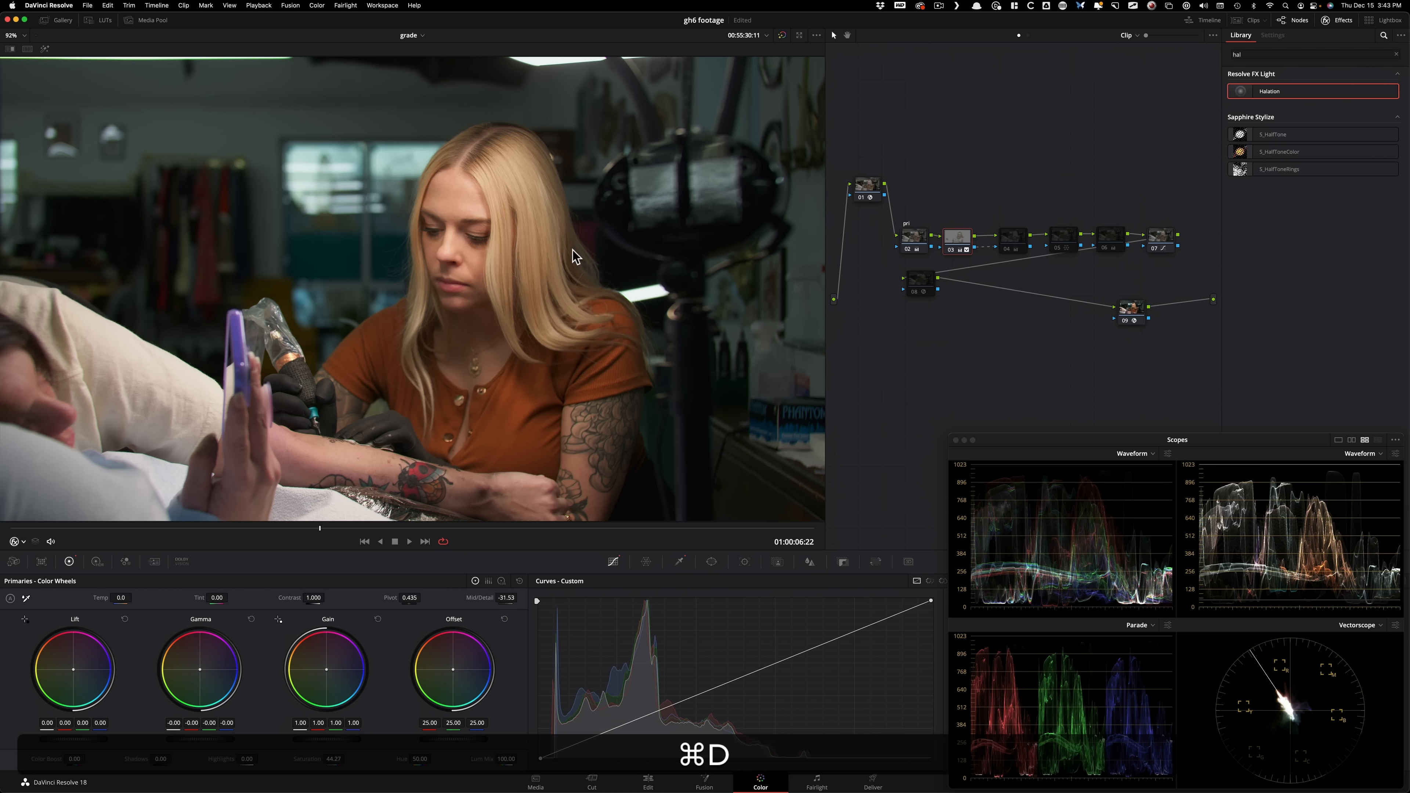
- Re-enable node 04, comparing the image with that node off and on, and nudge it slightly closer to node 03
{"action": "key", "text": "super+d"}
{"action": "left_click", "coordinate": [1010, 242]}
{"action": "key", "text": "super+d"}
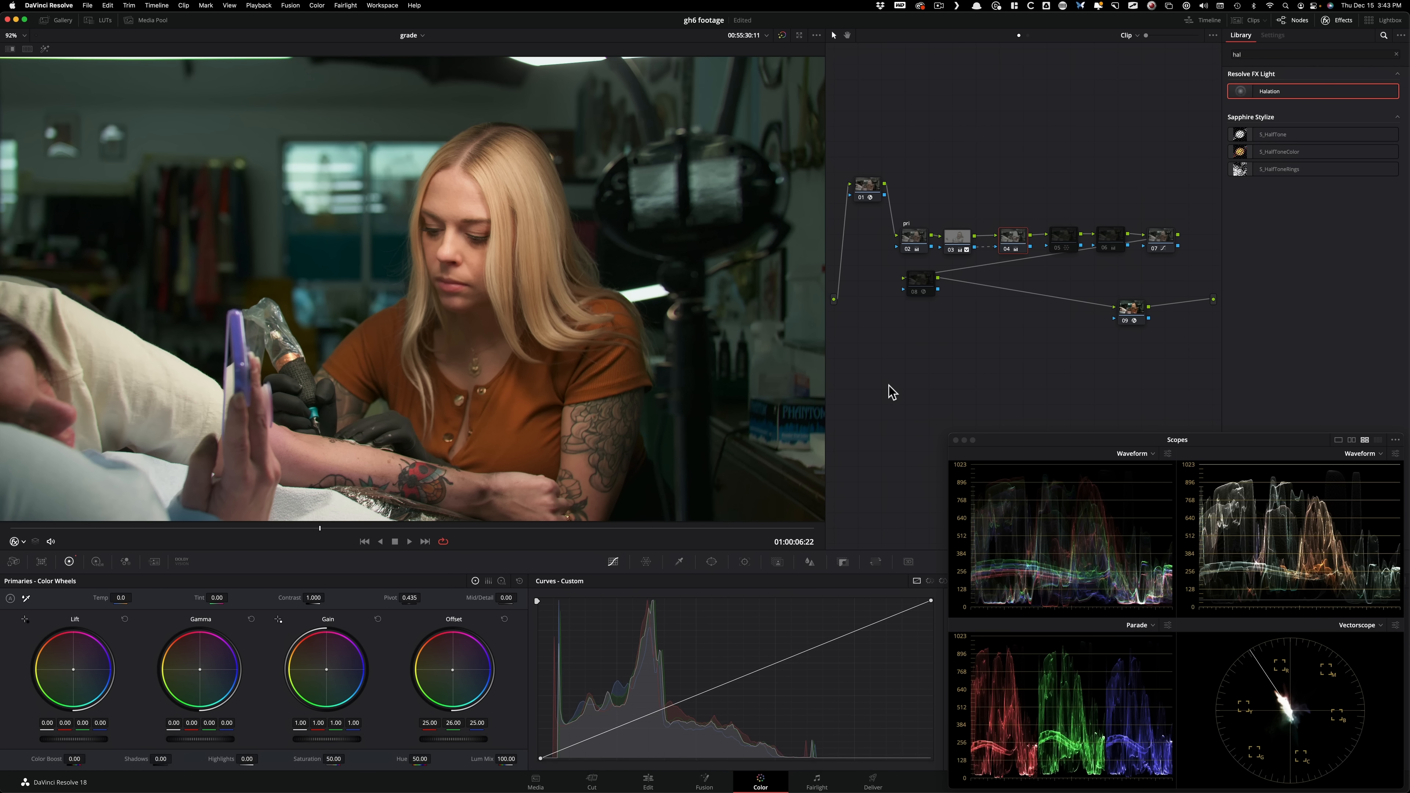
{"action": "key", "text": "super+d"}
{"action": "key", "text": "super+d"}
{"action": "key", "text": "ctrl"}
{"action": "left_click_drag", "start_coordinate": [1003, 239], "coordinate": [999, 239]}
{"action": "key", "text": "super+d"}
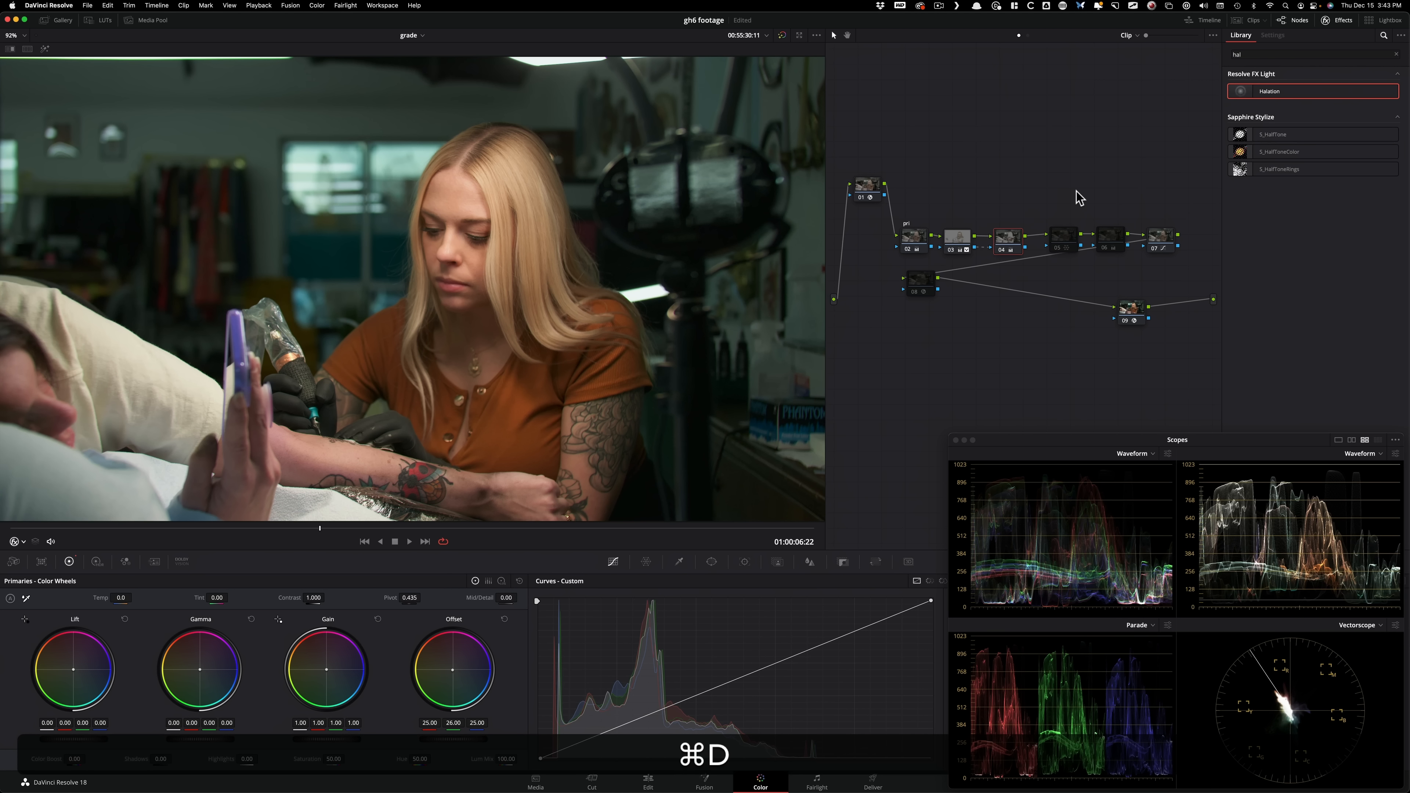
- Re-enable node 05 and compare the woman's skin, shirt and the background repeatedly with that node off and on
{"action": "left_click", "coordinate": [1062, 238]}
{"action": "key", "text": "super+d"}
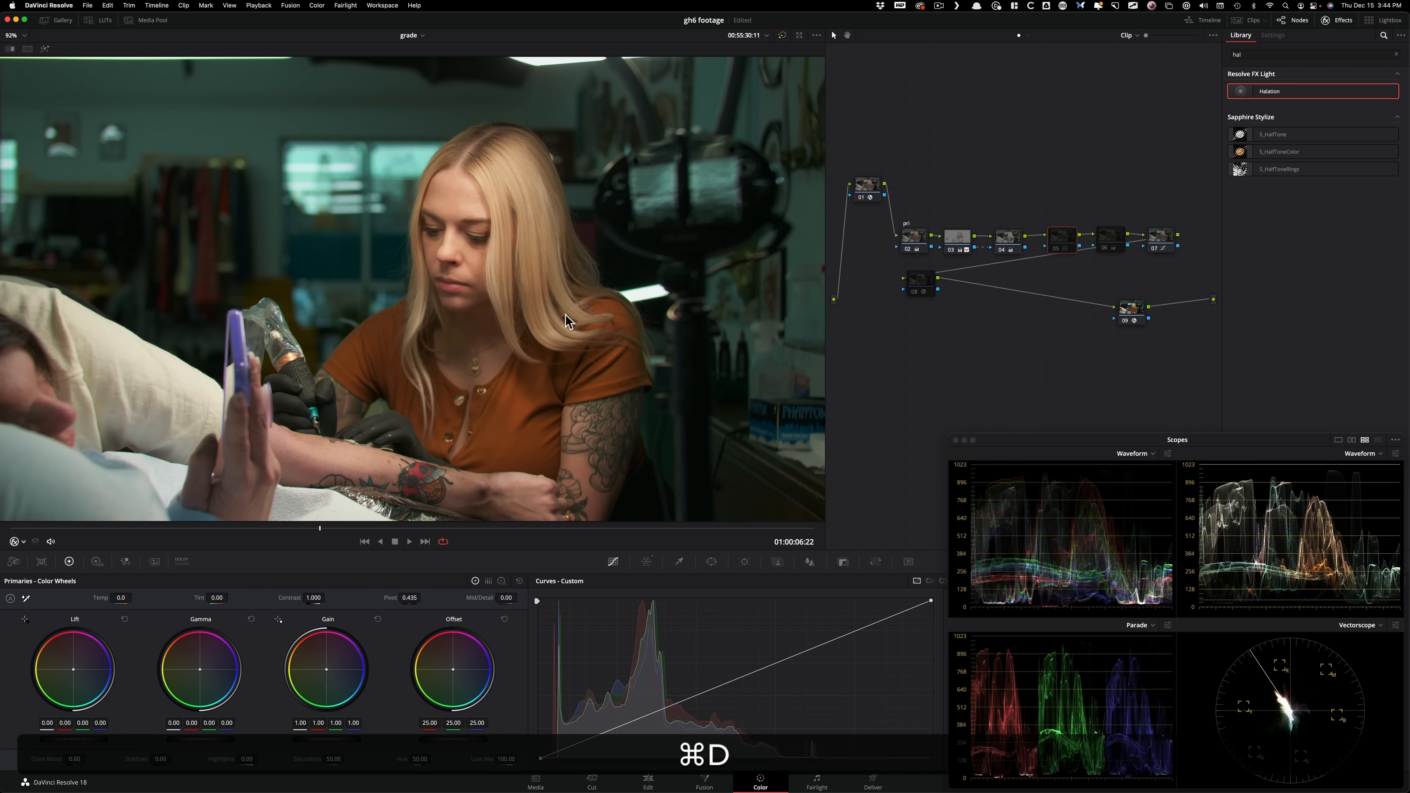
{"action": "key", "text": "super+d"}
{"action": "key", "text": "super+d"}
{"action": "key", "text": "super+d"}
{"action": "key", "text": "super+d"}
{"action": "key", "text": "super+d"}
{"action": "key", "text": "super+d"}
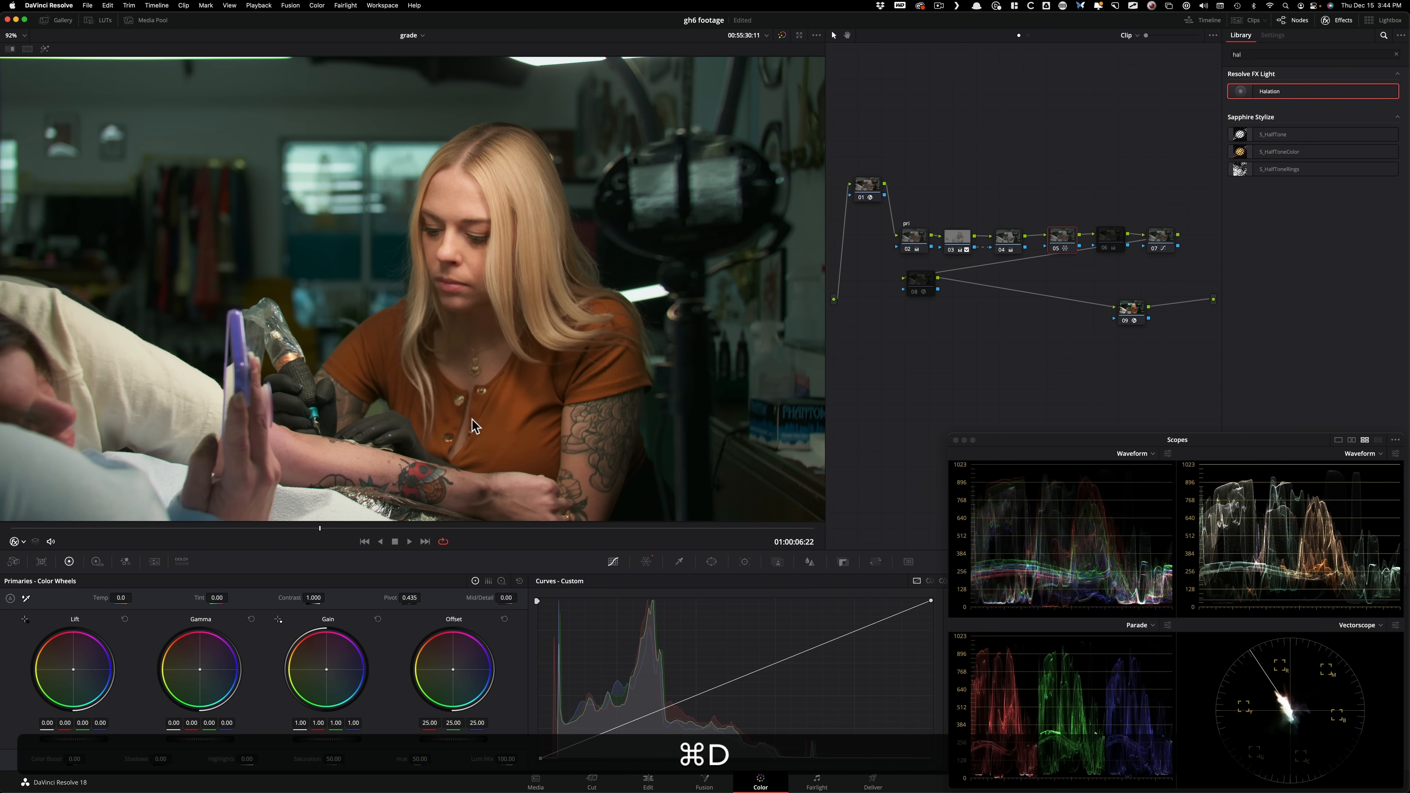
{"action": "key", "text": "super+d"}
{"action": "key", "text": "super+d"}
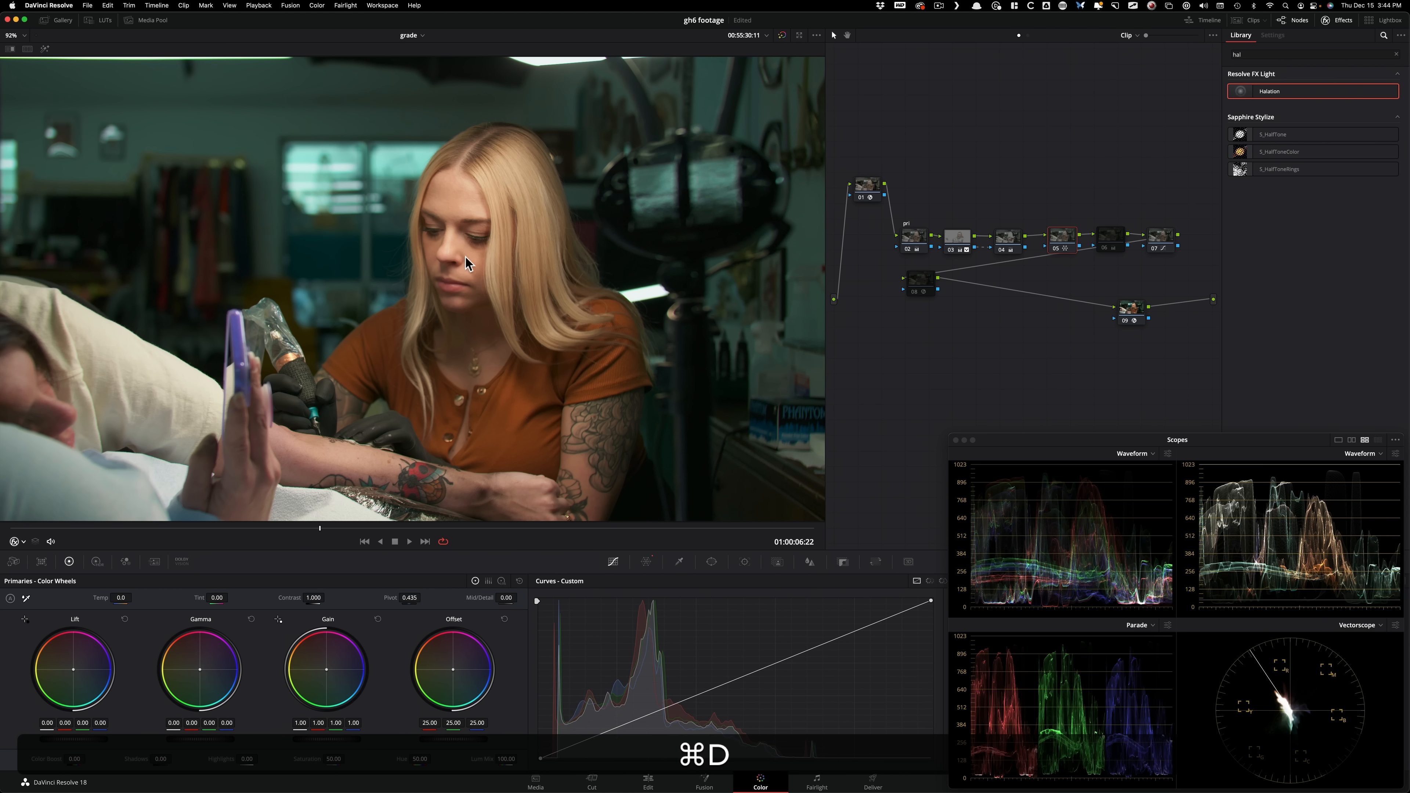
{"action": "key", "text": "super+d"}
{"action": "key", "text": "super+d"}
{"action": "key", "text": "super+d"}
{"action": "key", "text": "super+d"}
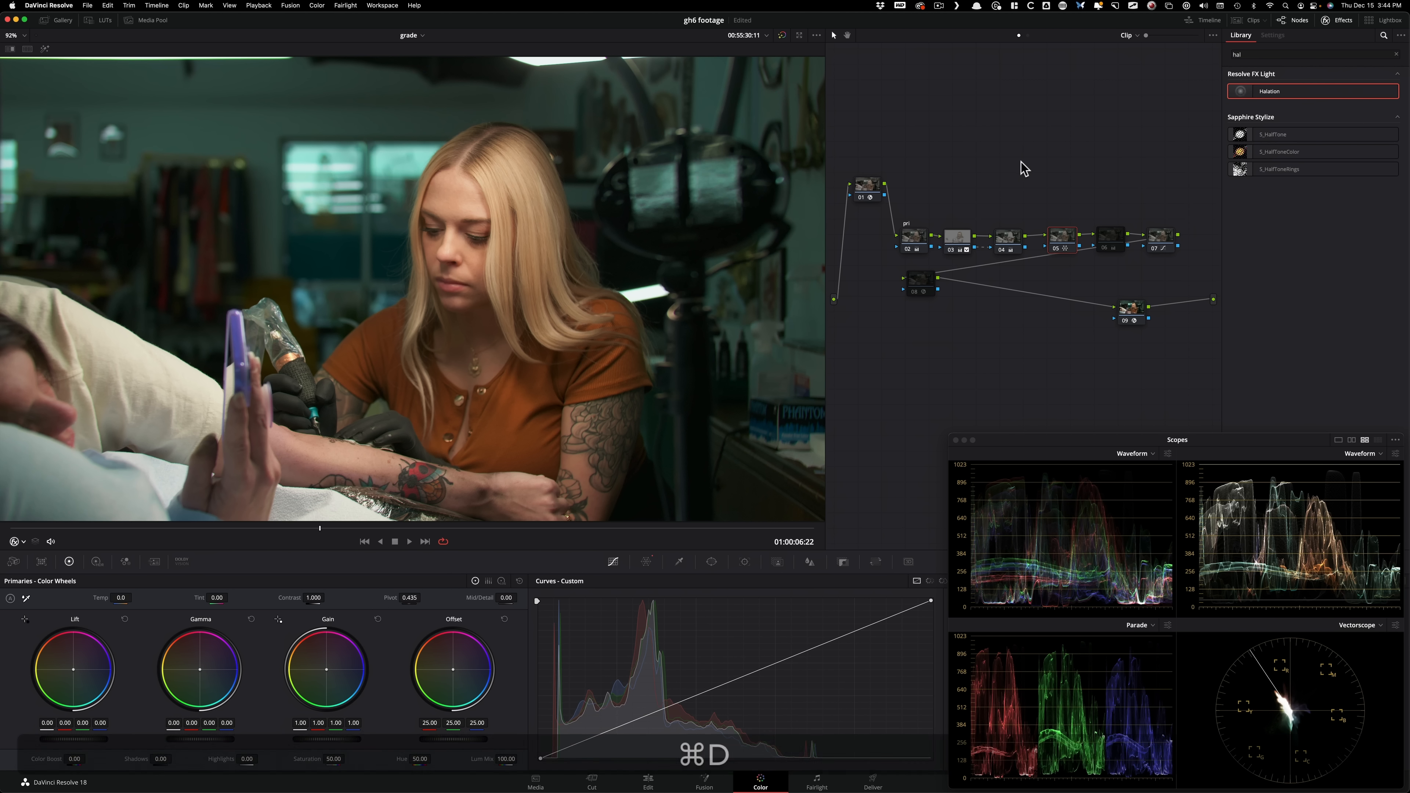
- Re-enable node 06 and compare the image with that node off and on
{"action": "left_click", "coordinate": [1024, 166]}
{"action": "left_click", "coordinate": [1110, 237]}
{"action": "key", "text": "super+d"}
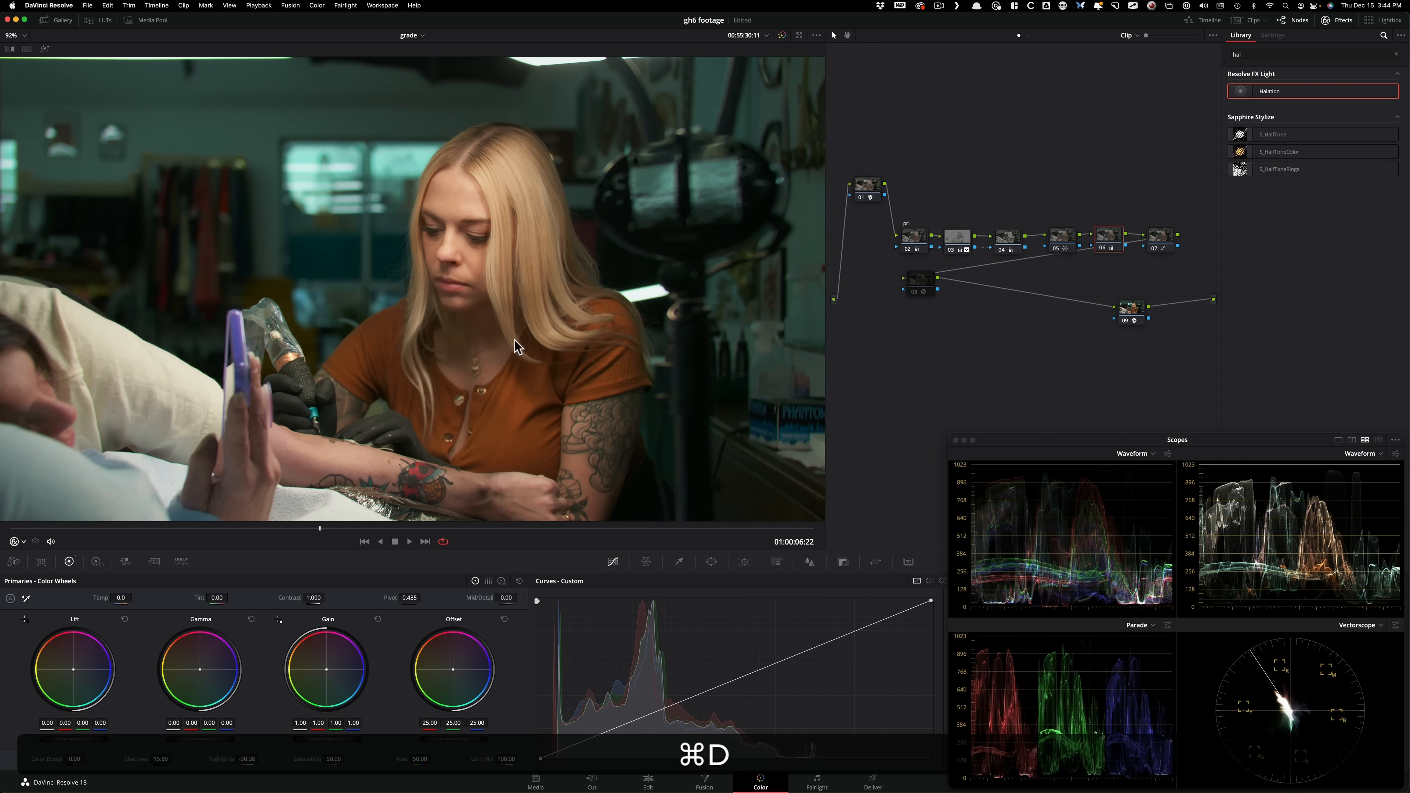
{"action": "key", "text": "super+d"}
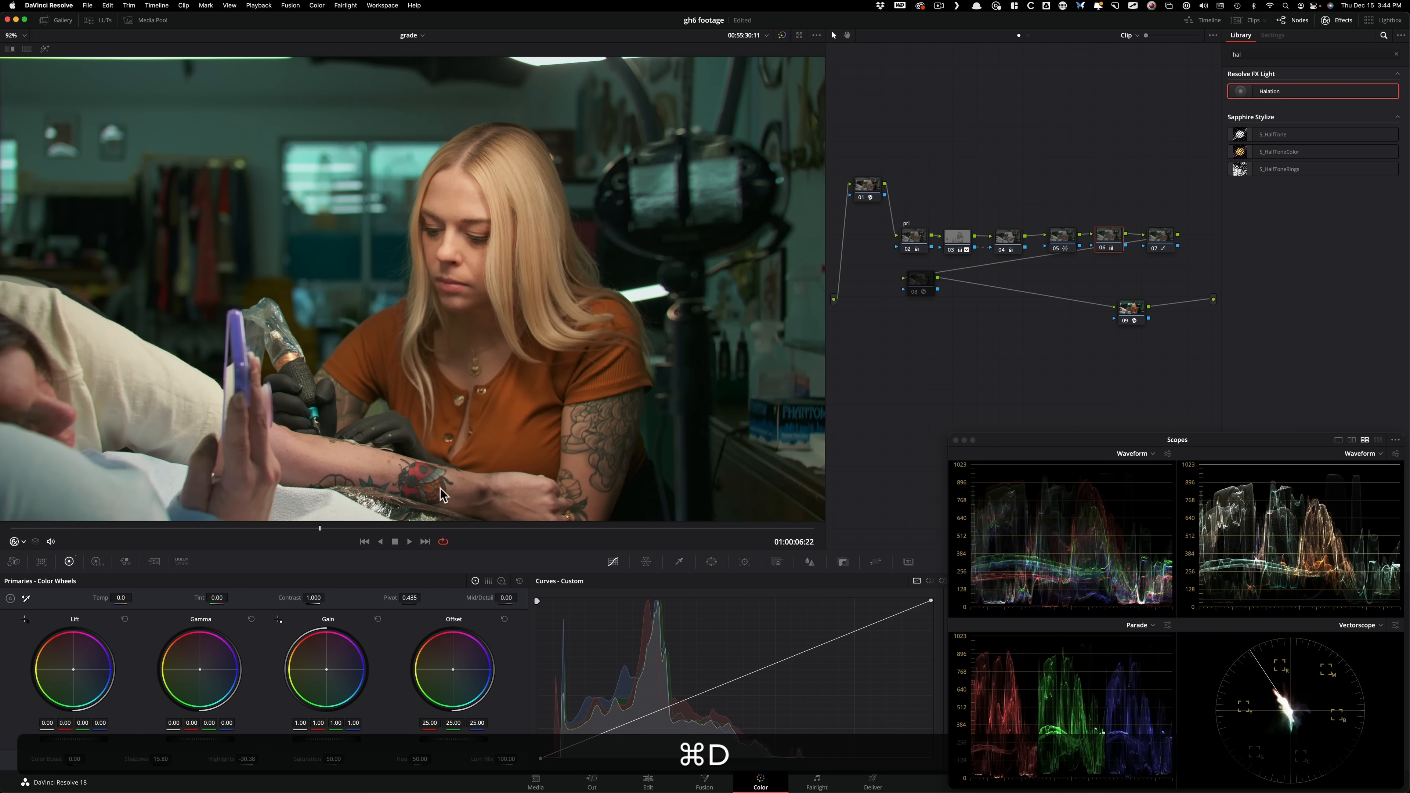
{"action": "key", "text": "super+d"}
- Compare the full-frame image with the Halation node 08 off and on
{"action": "left_click", "coordinate": [913, 282]}
{"action": "key", "text": "super+d"}
{"action": "key", "text": "super+d"}
{"action": "key", "text": "super+d"}
{"action": "key", "text": "super+d"}
{"action": "key", "text": "super+d"}
{"action": "key", "text": "super+d"}
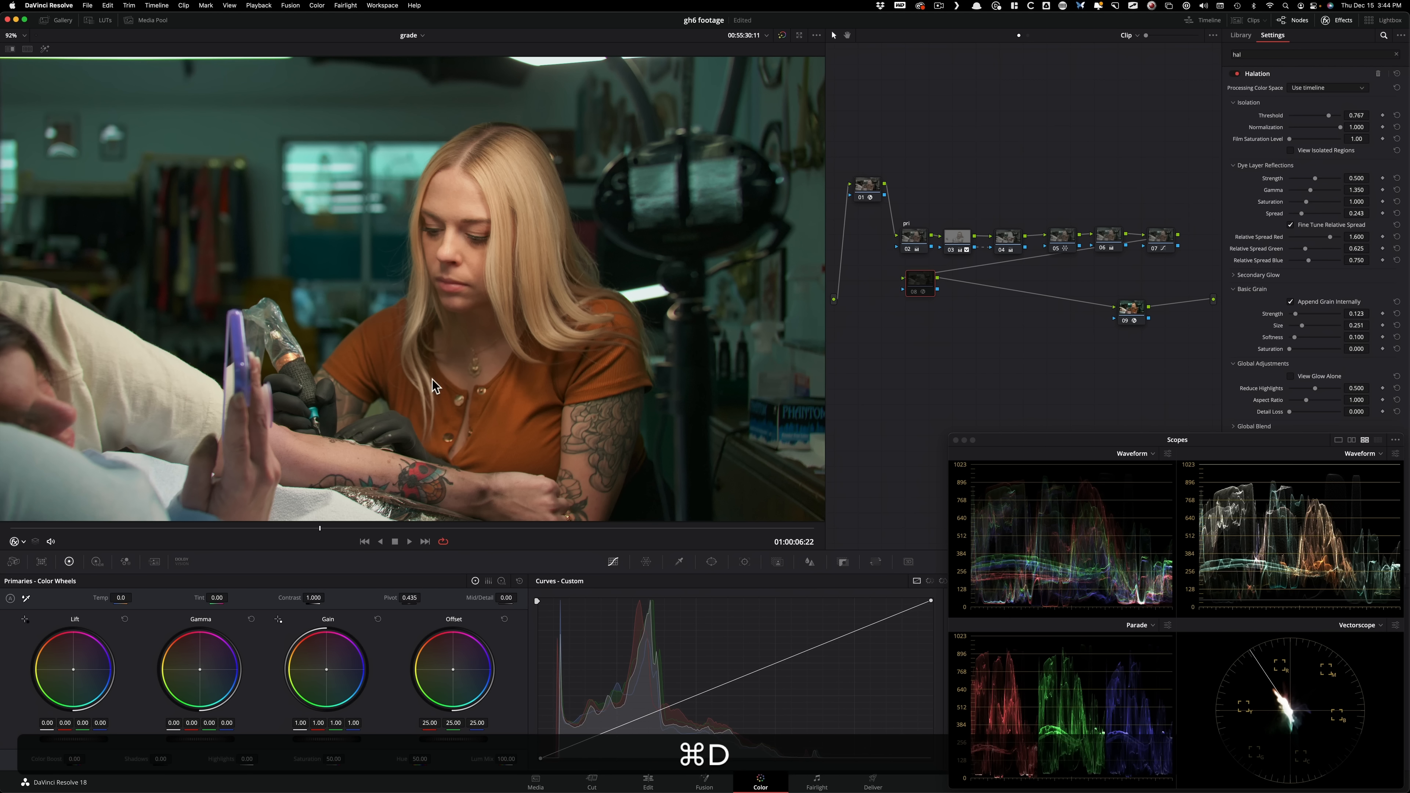
- Compare the Halation effect in a closer view, leave node 08 enabled, return to full frame and reposition the node slightly beneath node 02
{"action": "key", "text": "super+2"}
{"action": "scroll", "coordinate": [300, 356], "scroll_direction": "up", "scroll_amount": 10}
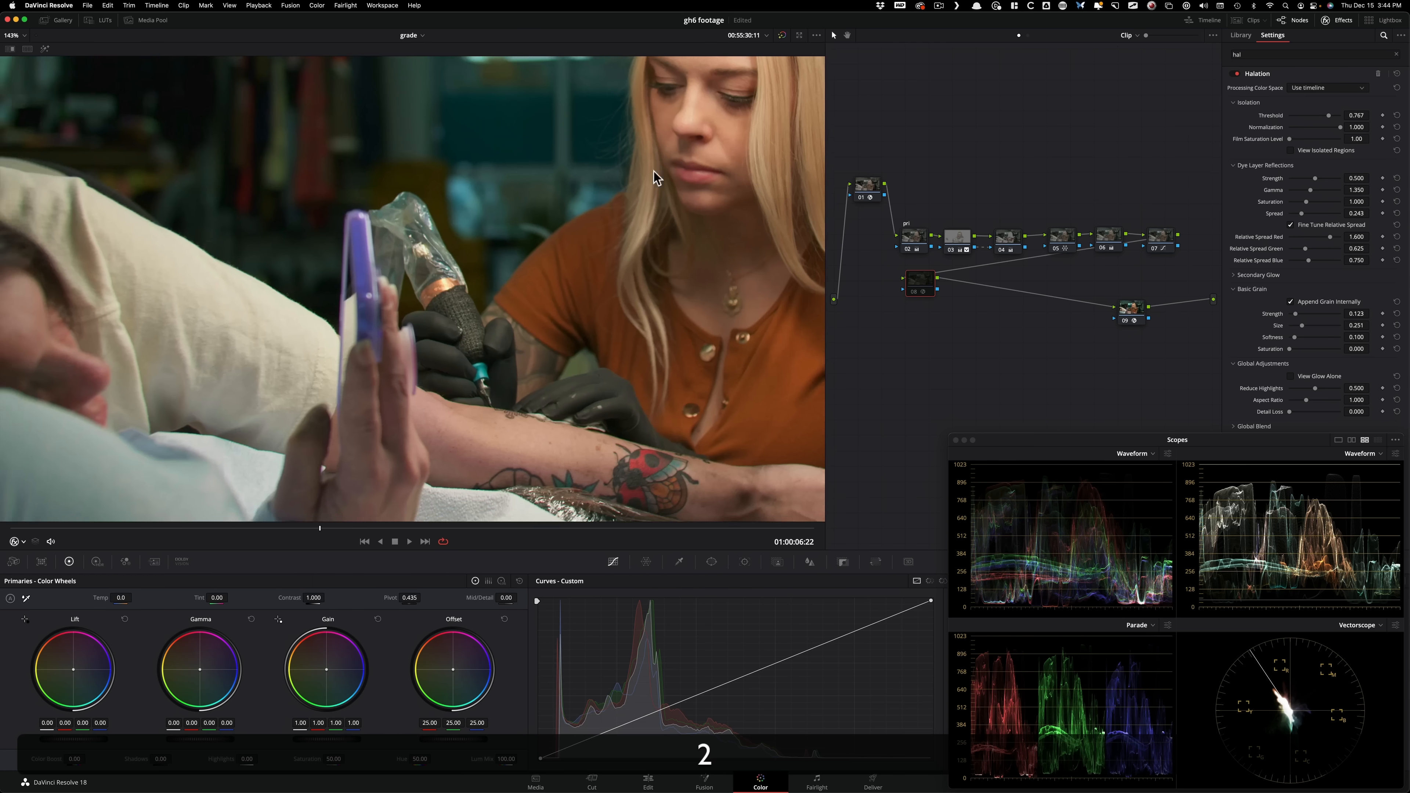
{"action": "key", "text": "super+d"}
{"action": "key", "text": "super+d"}
{"action": "key", "text": "super+d"}
{"action": "key", "text": "3"}
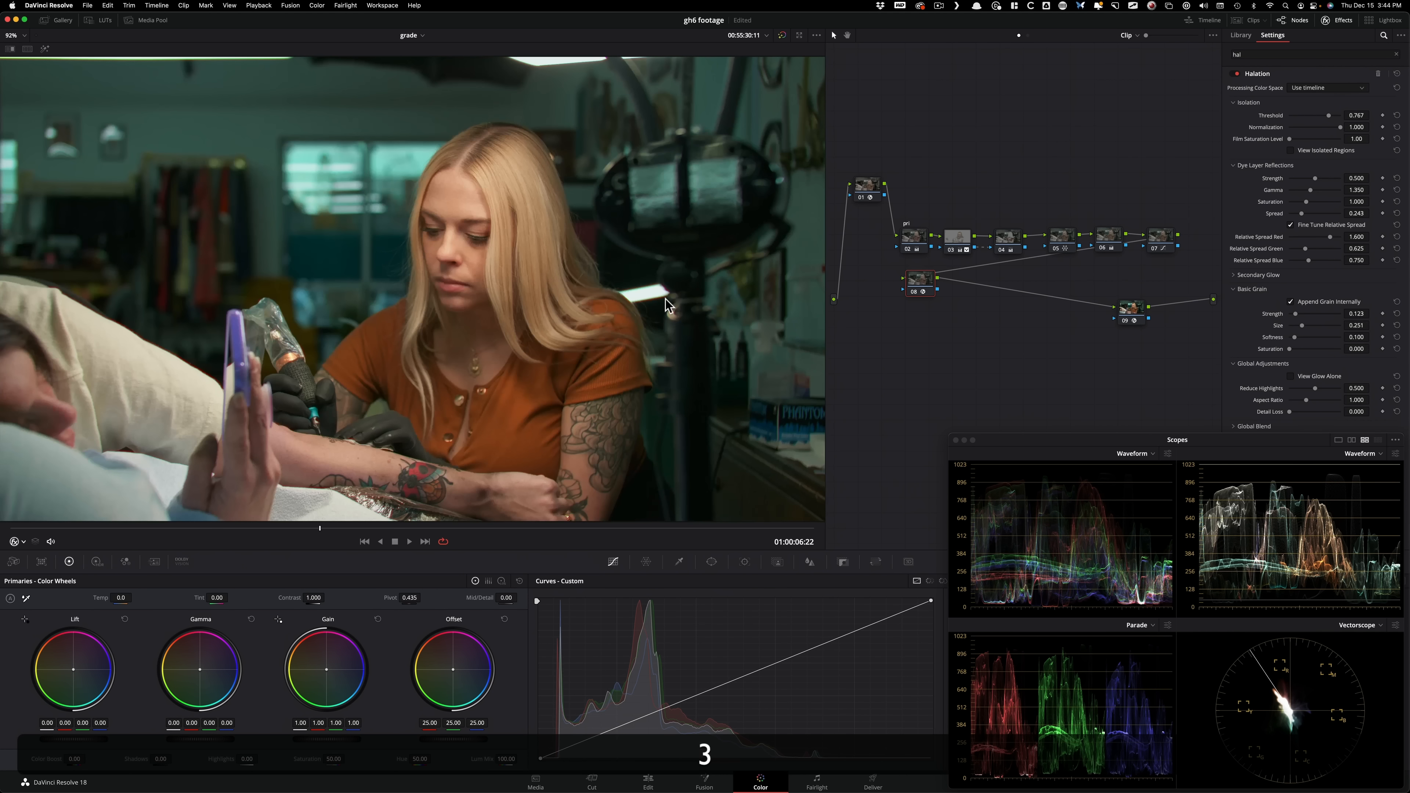
{"action": "left_click_drag", "start_coordinate": [922, 277], "coordinate": [918, 288]}
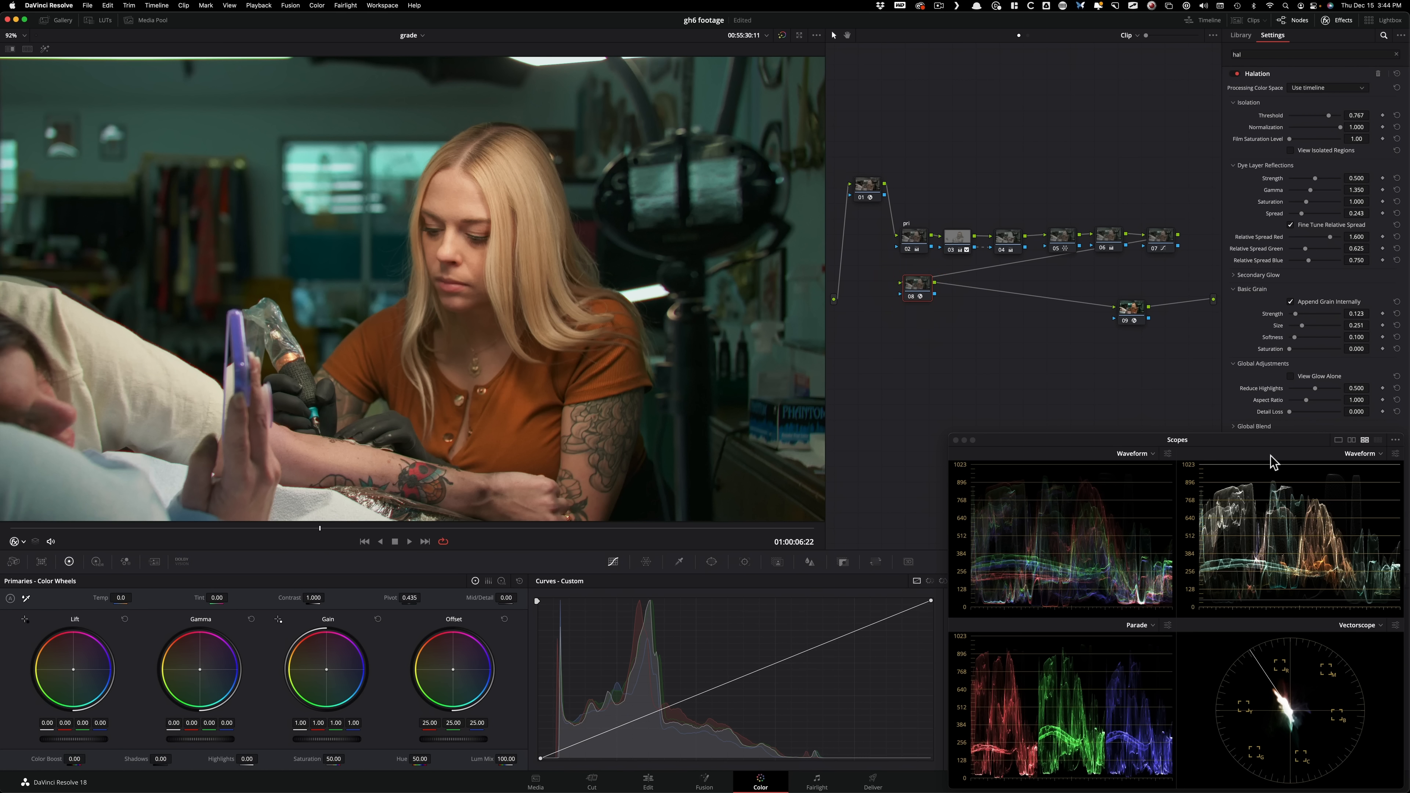